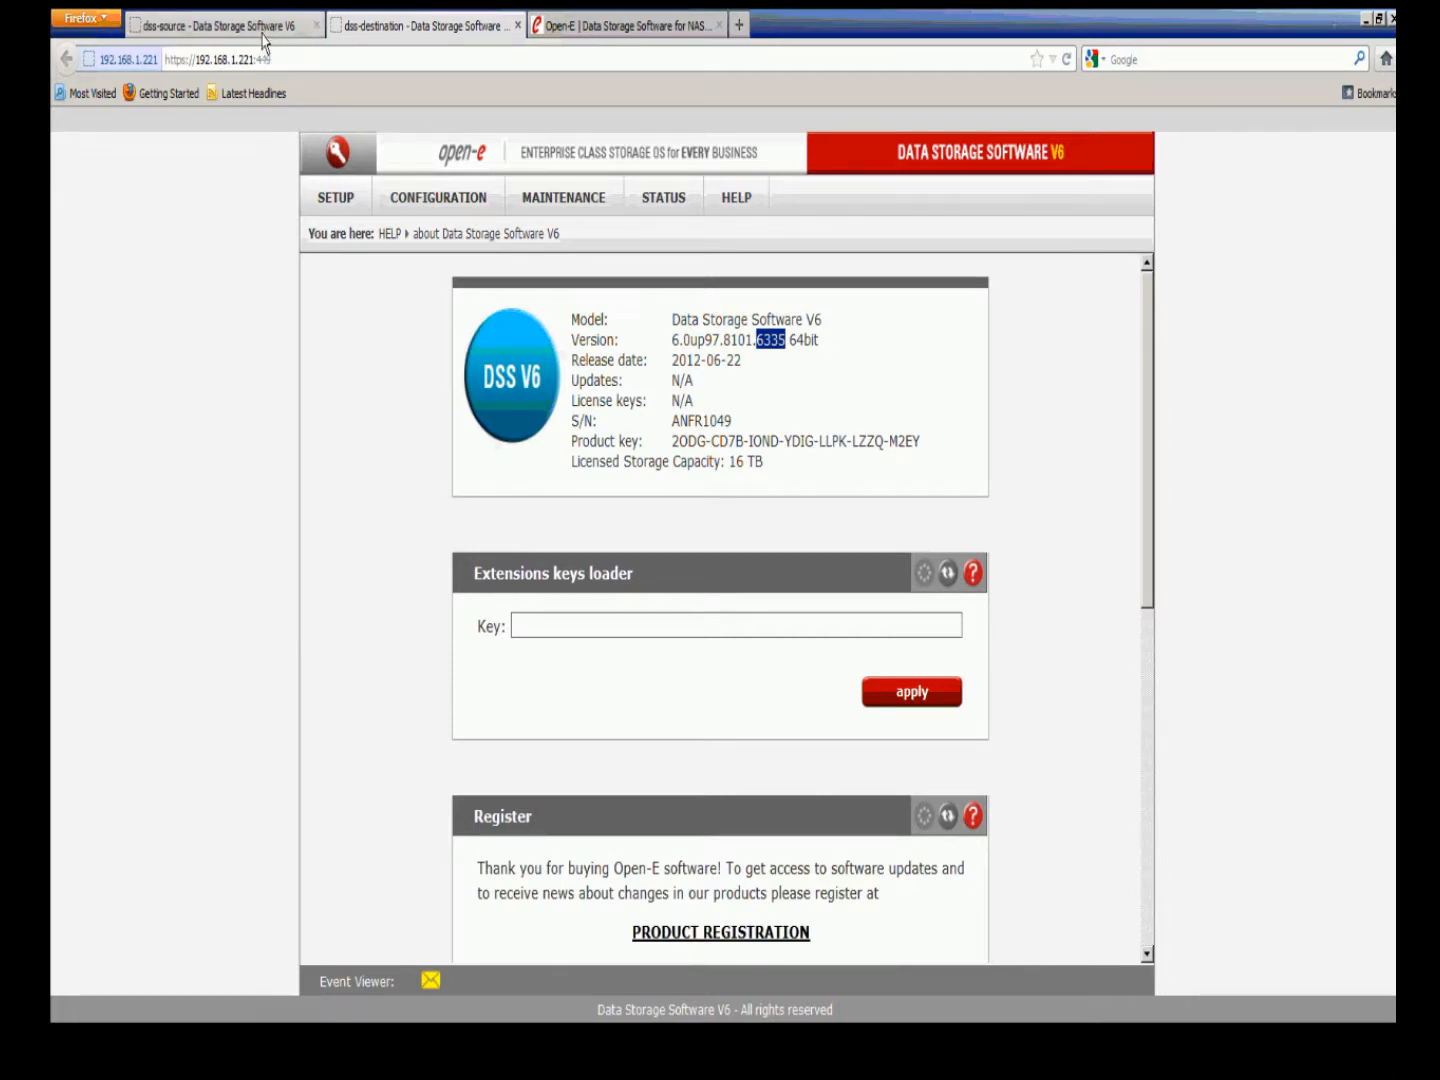
Step: On the dss-source server, choose to create a new iSCSI volume in volume group vg00
left_click(264, 31)
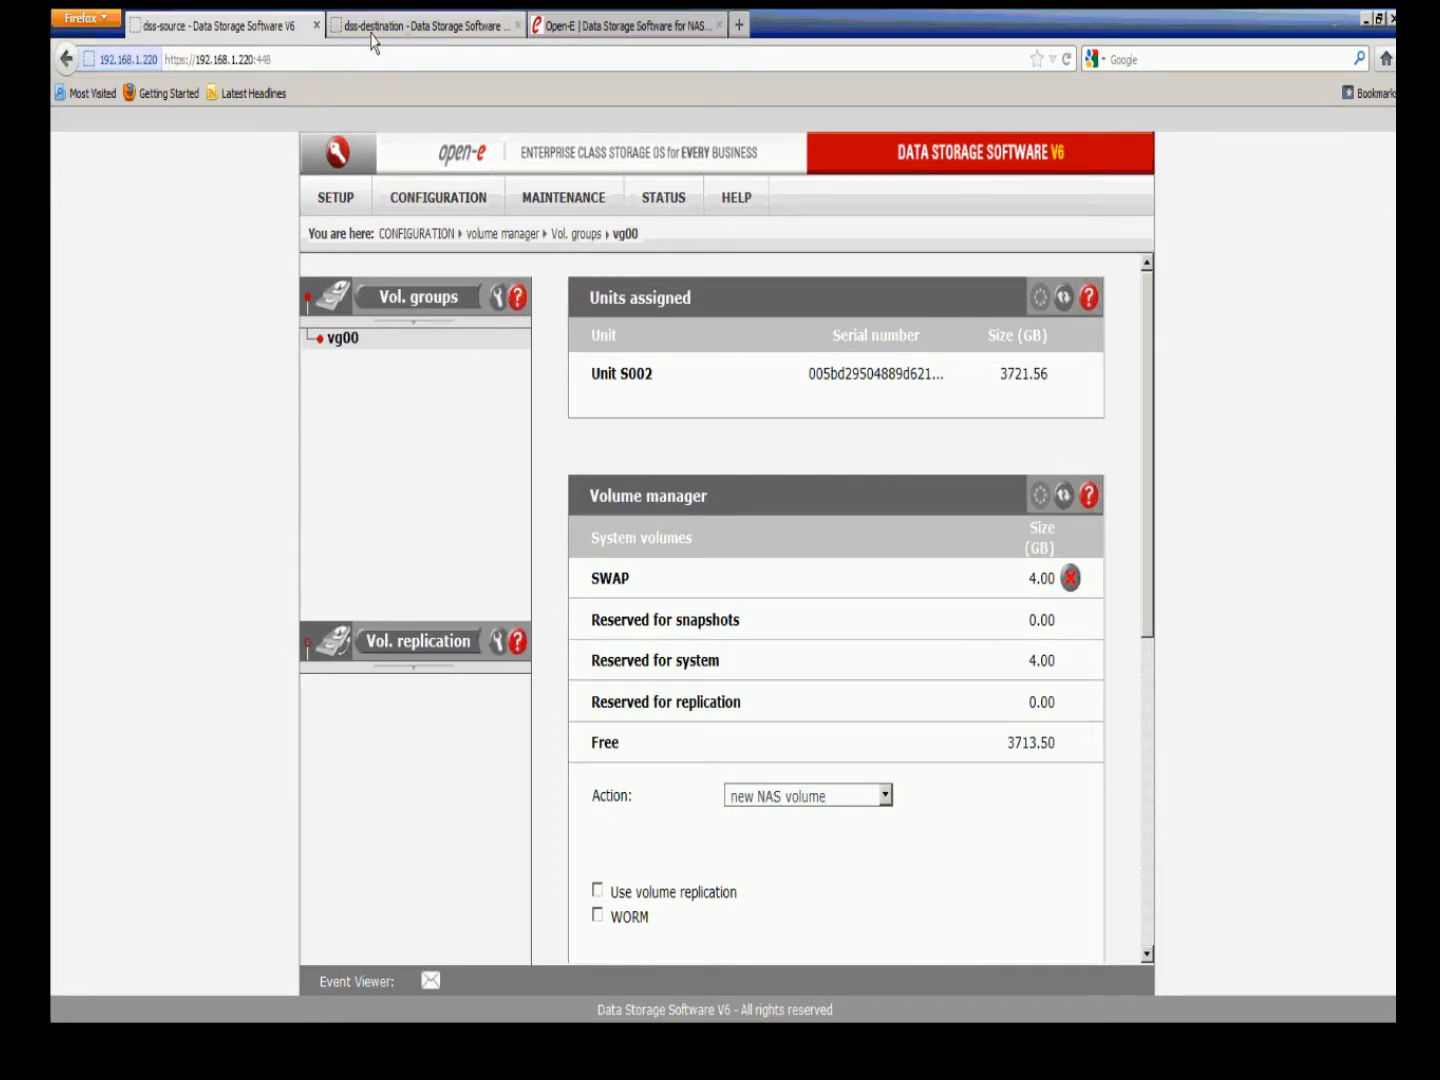
left_click(276, 61)
left_click(284, 60)
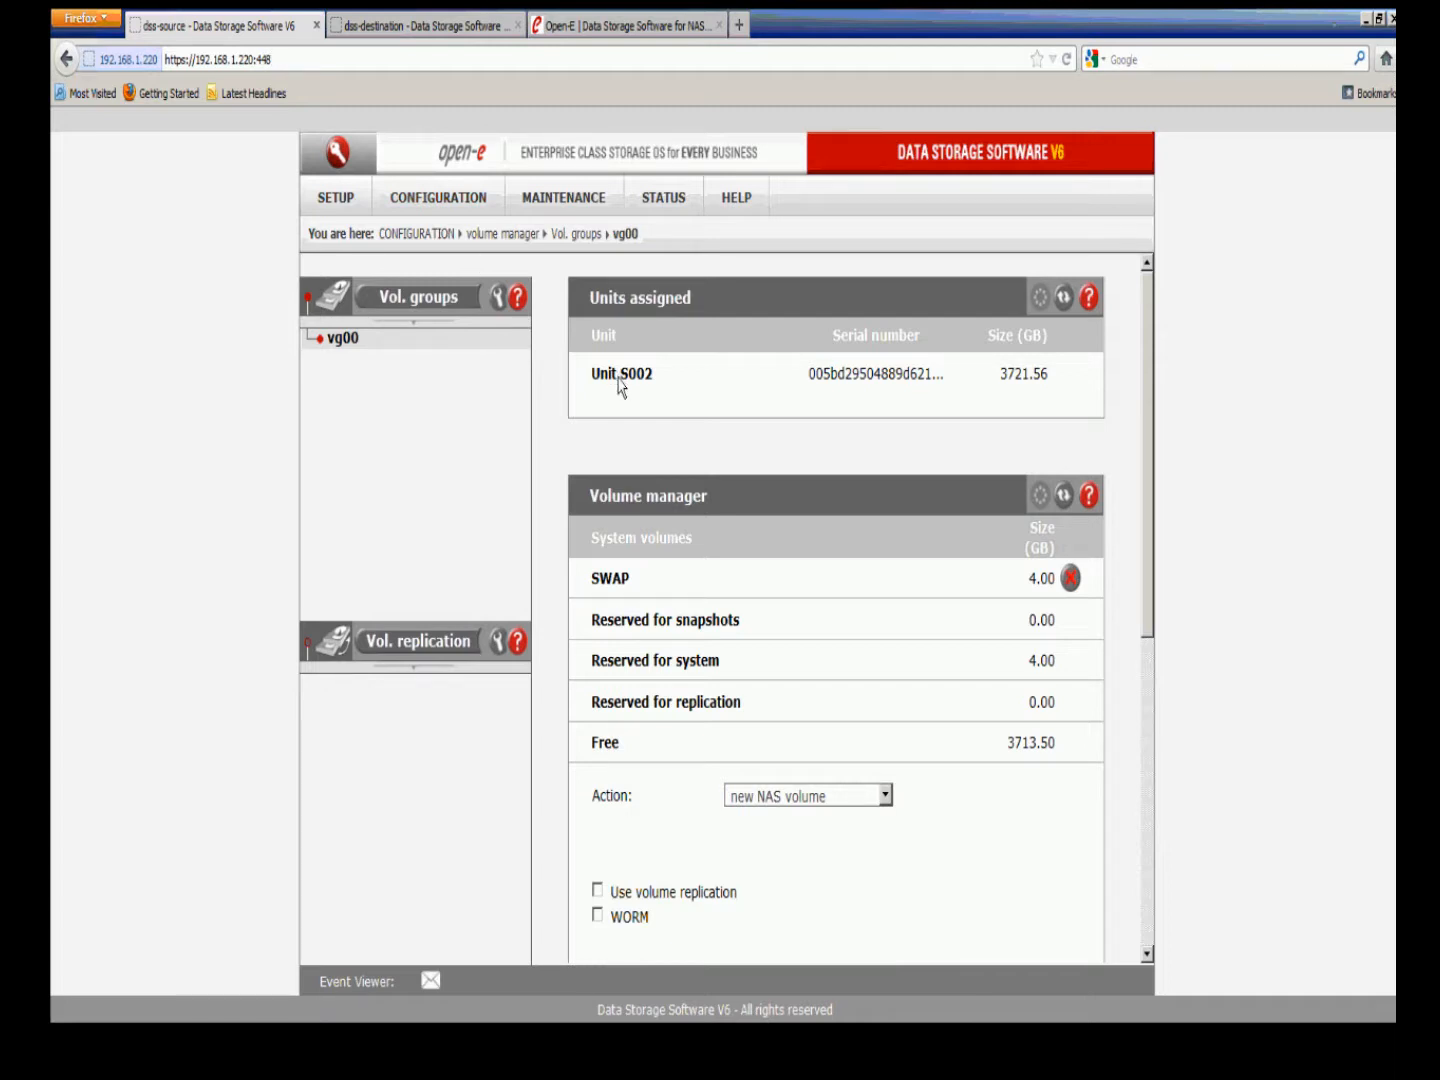
scroll(916, 789, "down", 1)
scroll(916, 790, "down", 1)
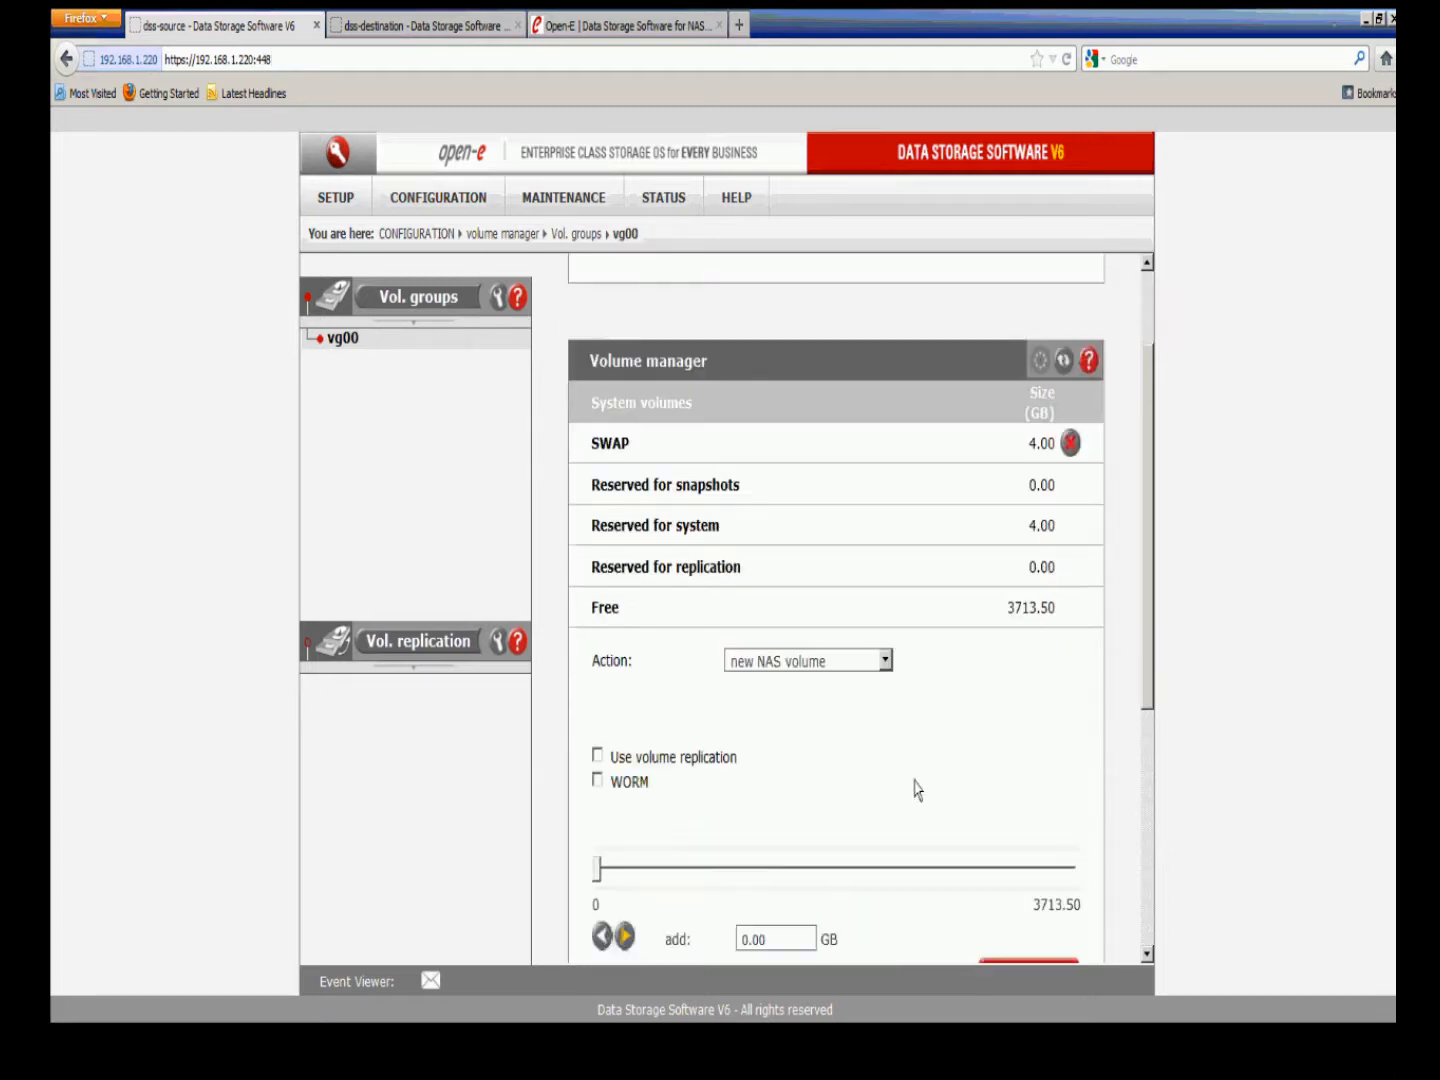
scroll(920, 686, "down", 1)
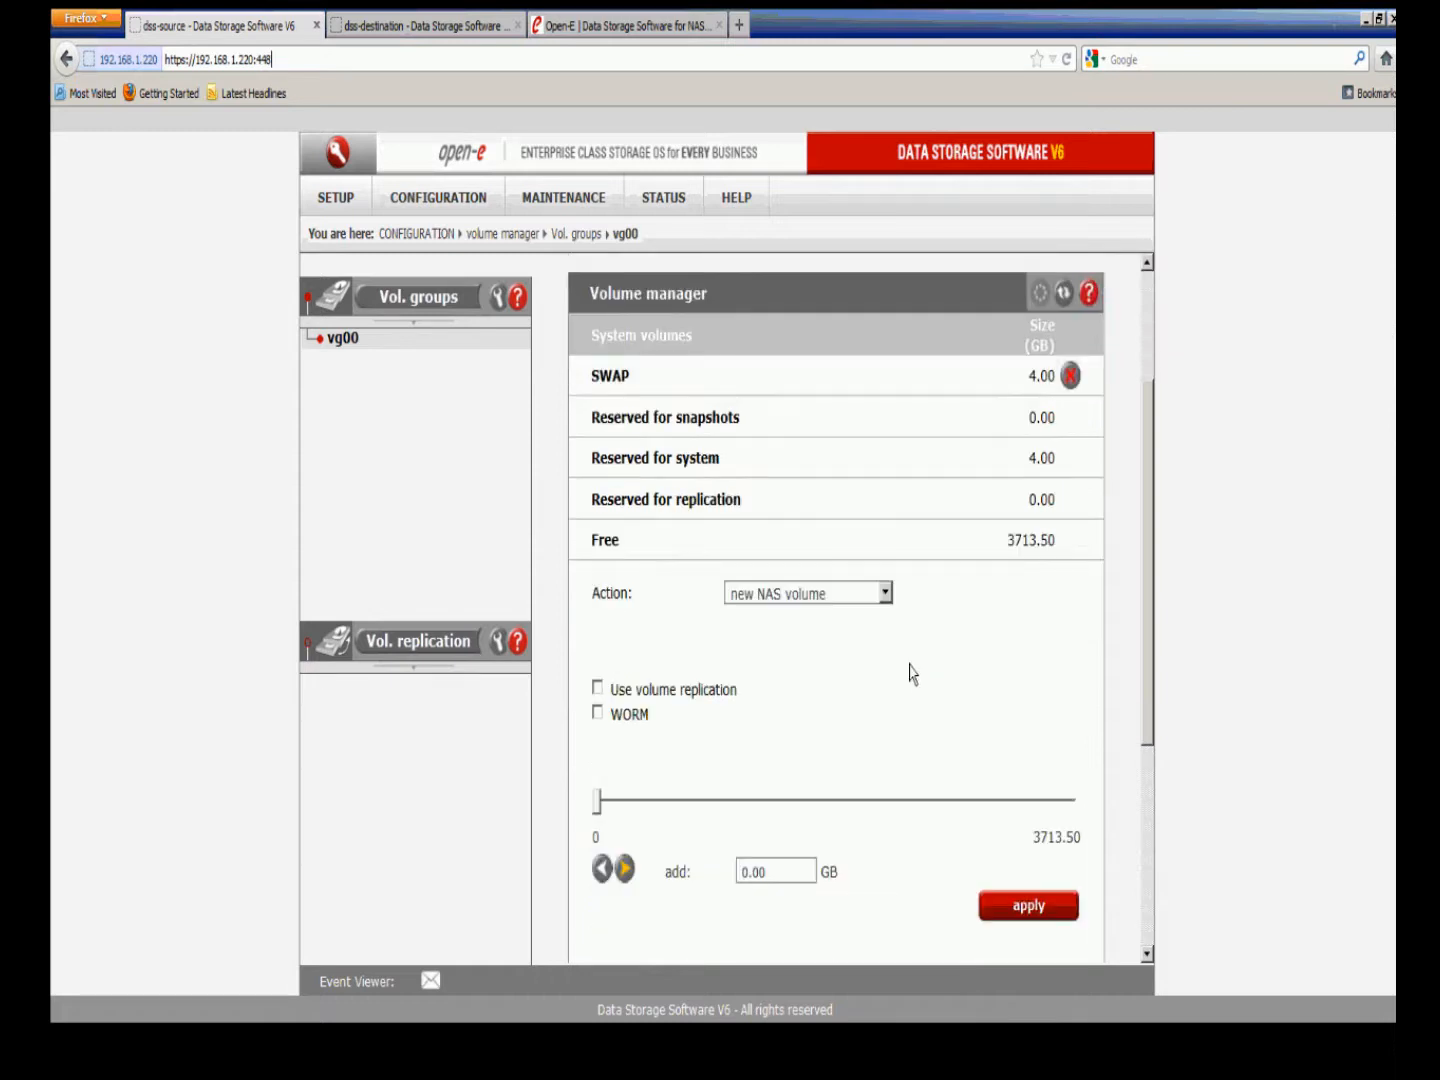
left_click(885, 594)
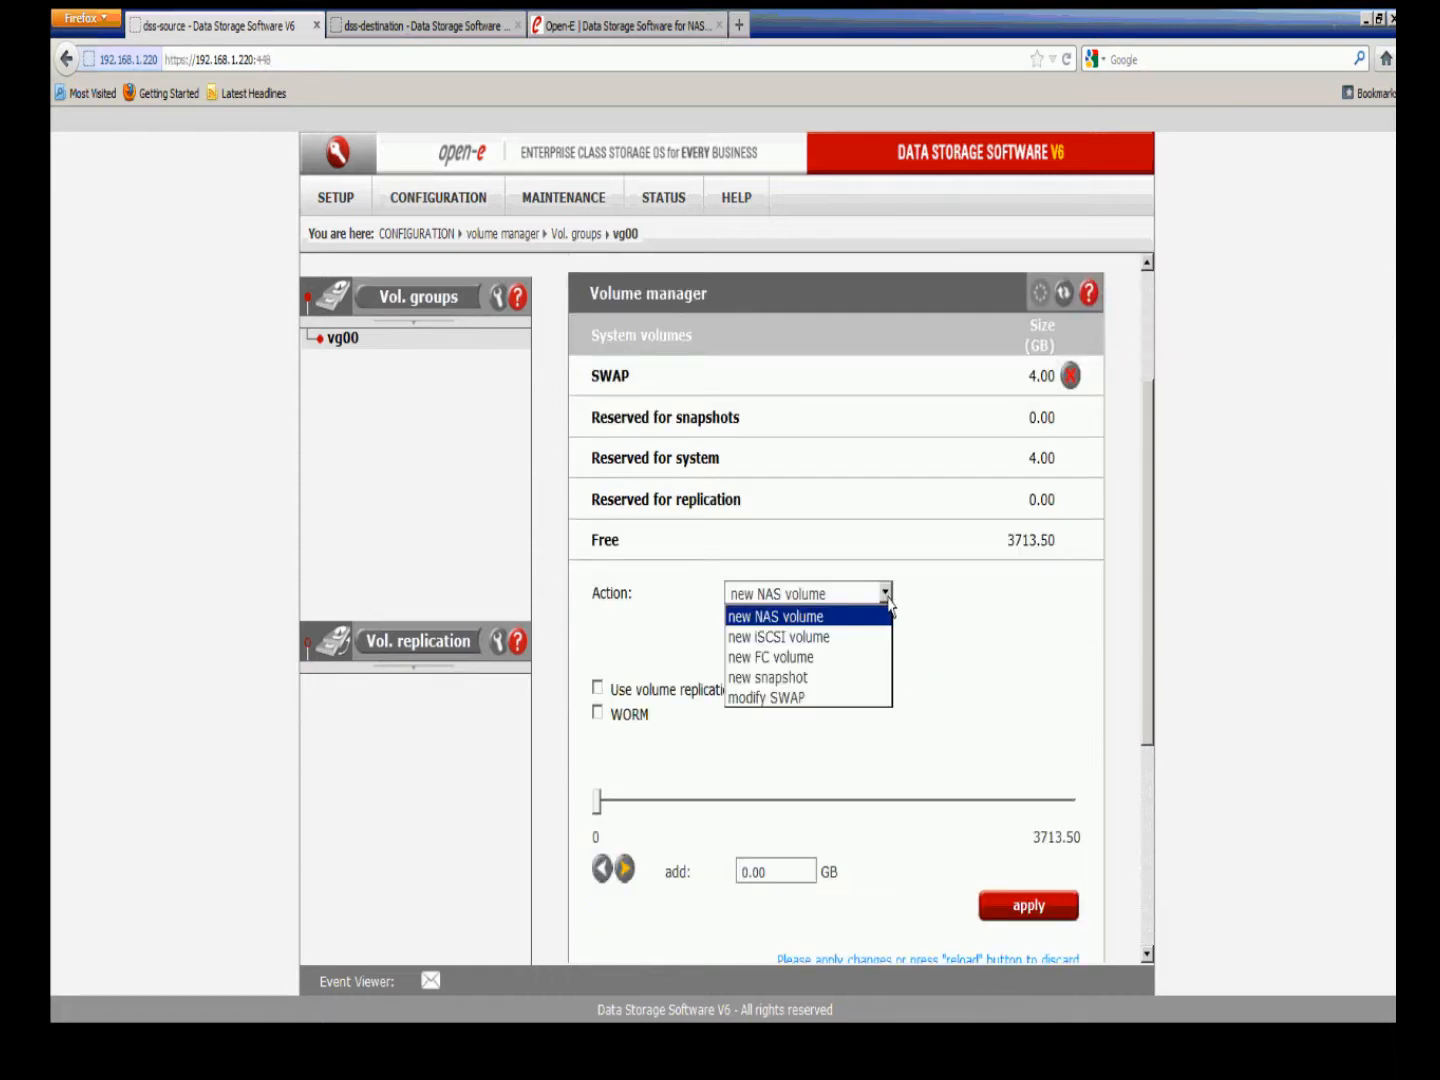
left_click(853, 641)
scroll(856, 653, "down", 3)
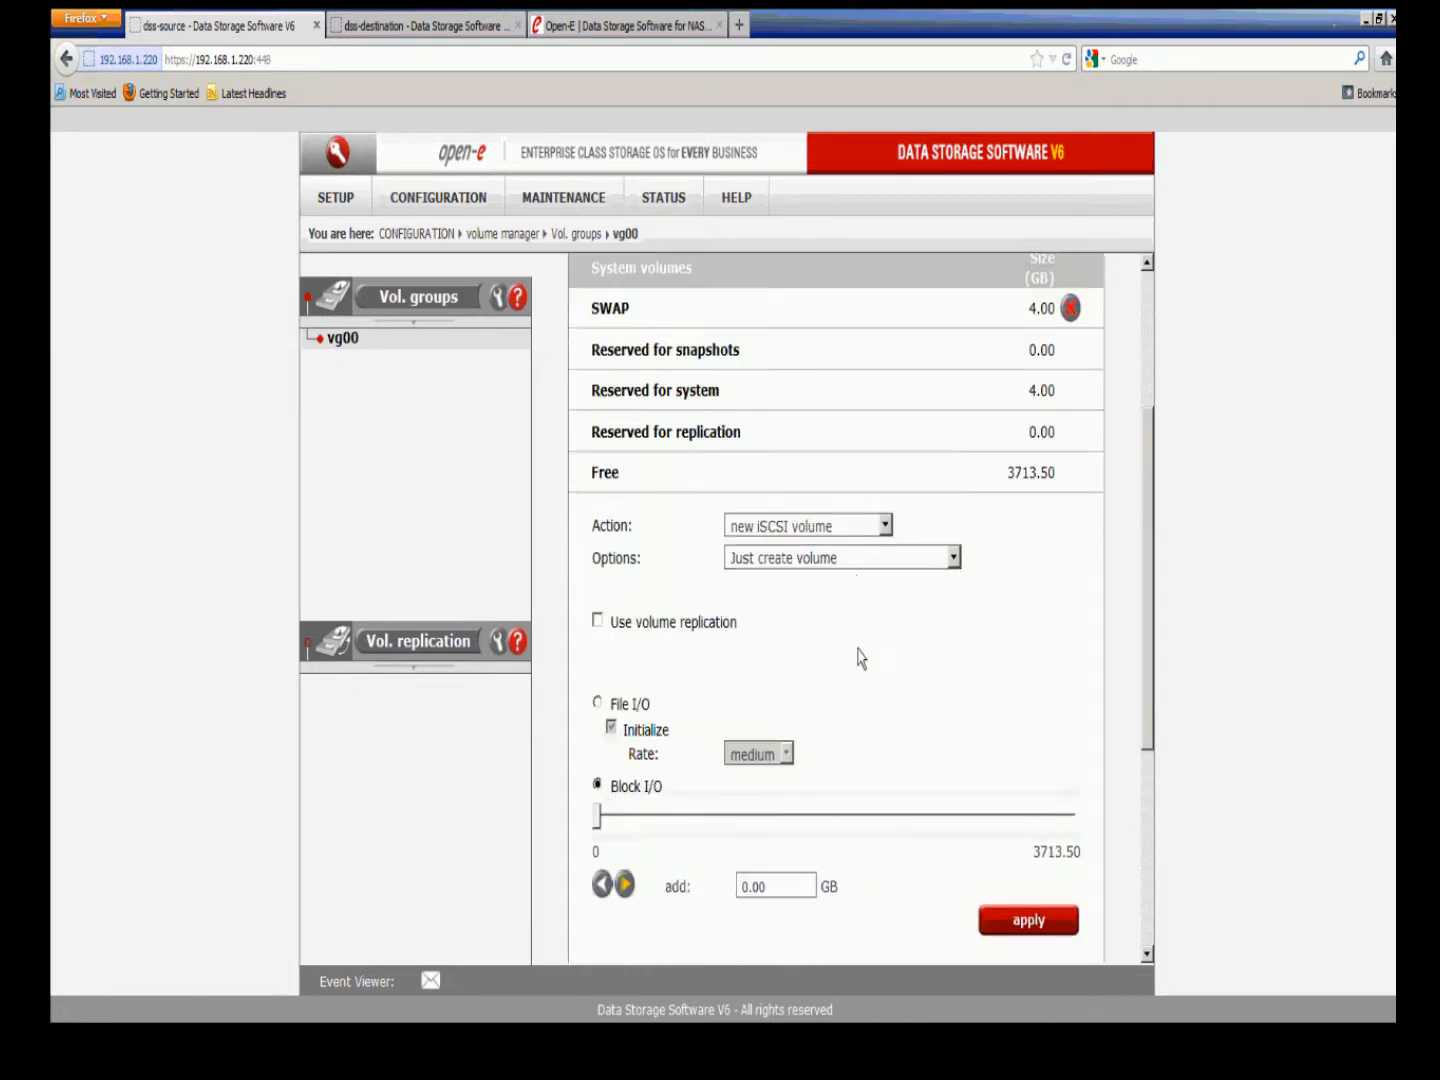
Step: Set the new iSCSI volume to create a new target automatically and use volume replication
left_click(851, 423)
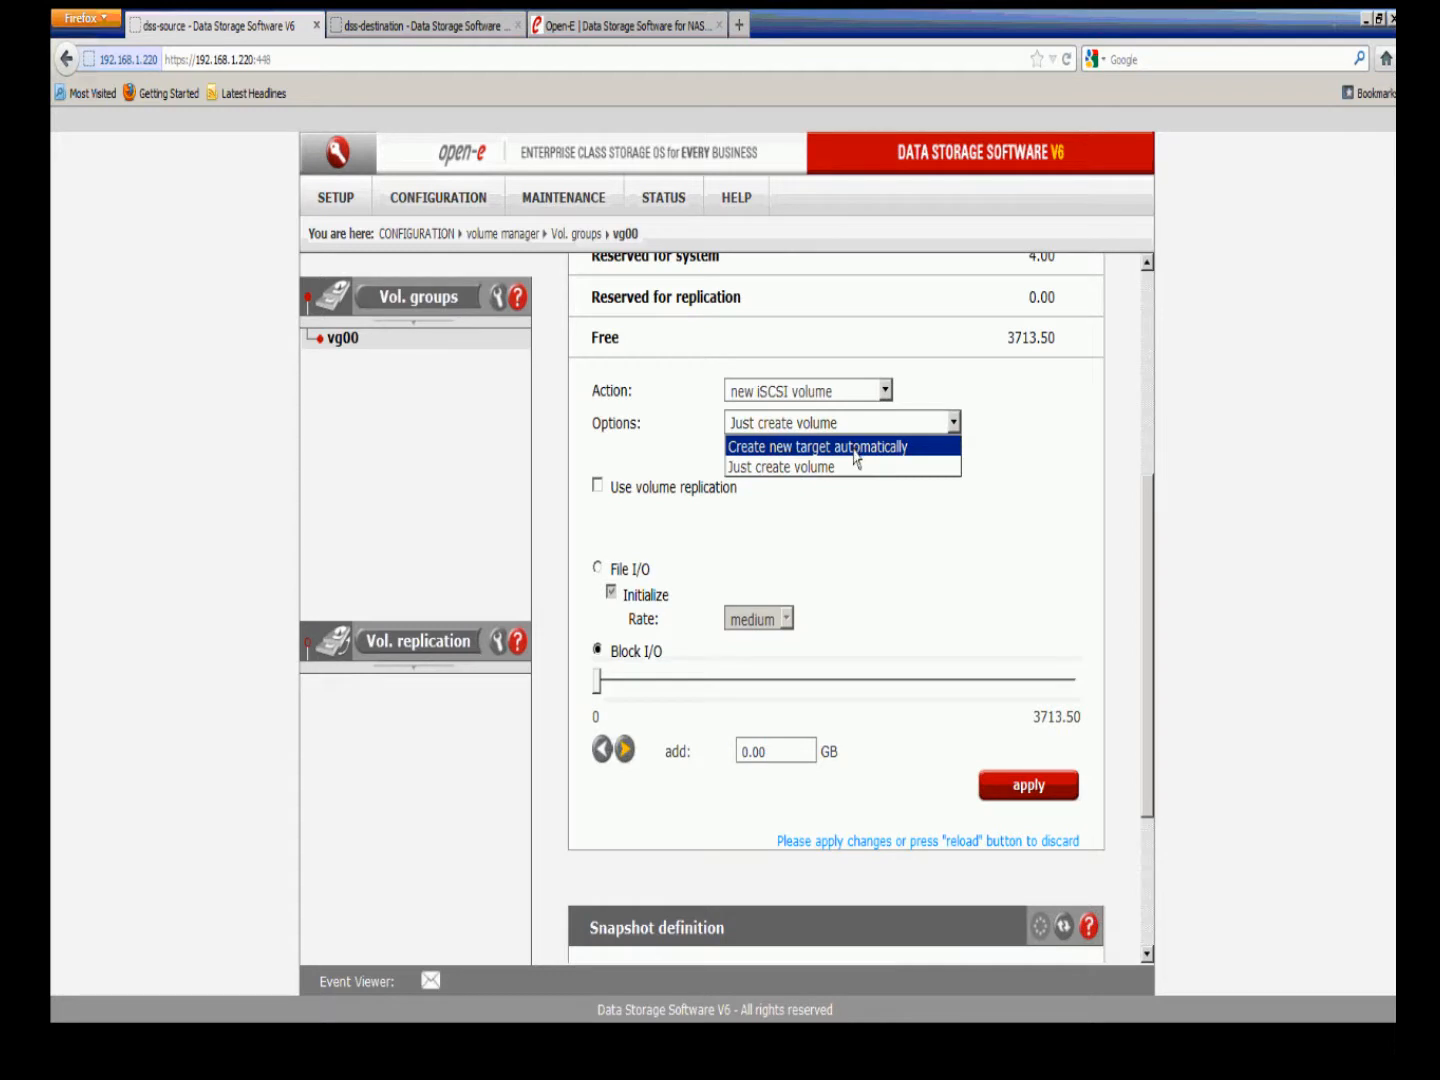
left_click(856, 447)
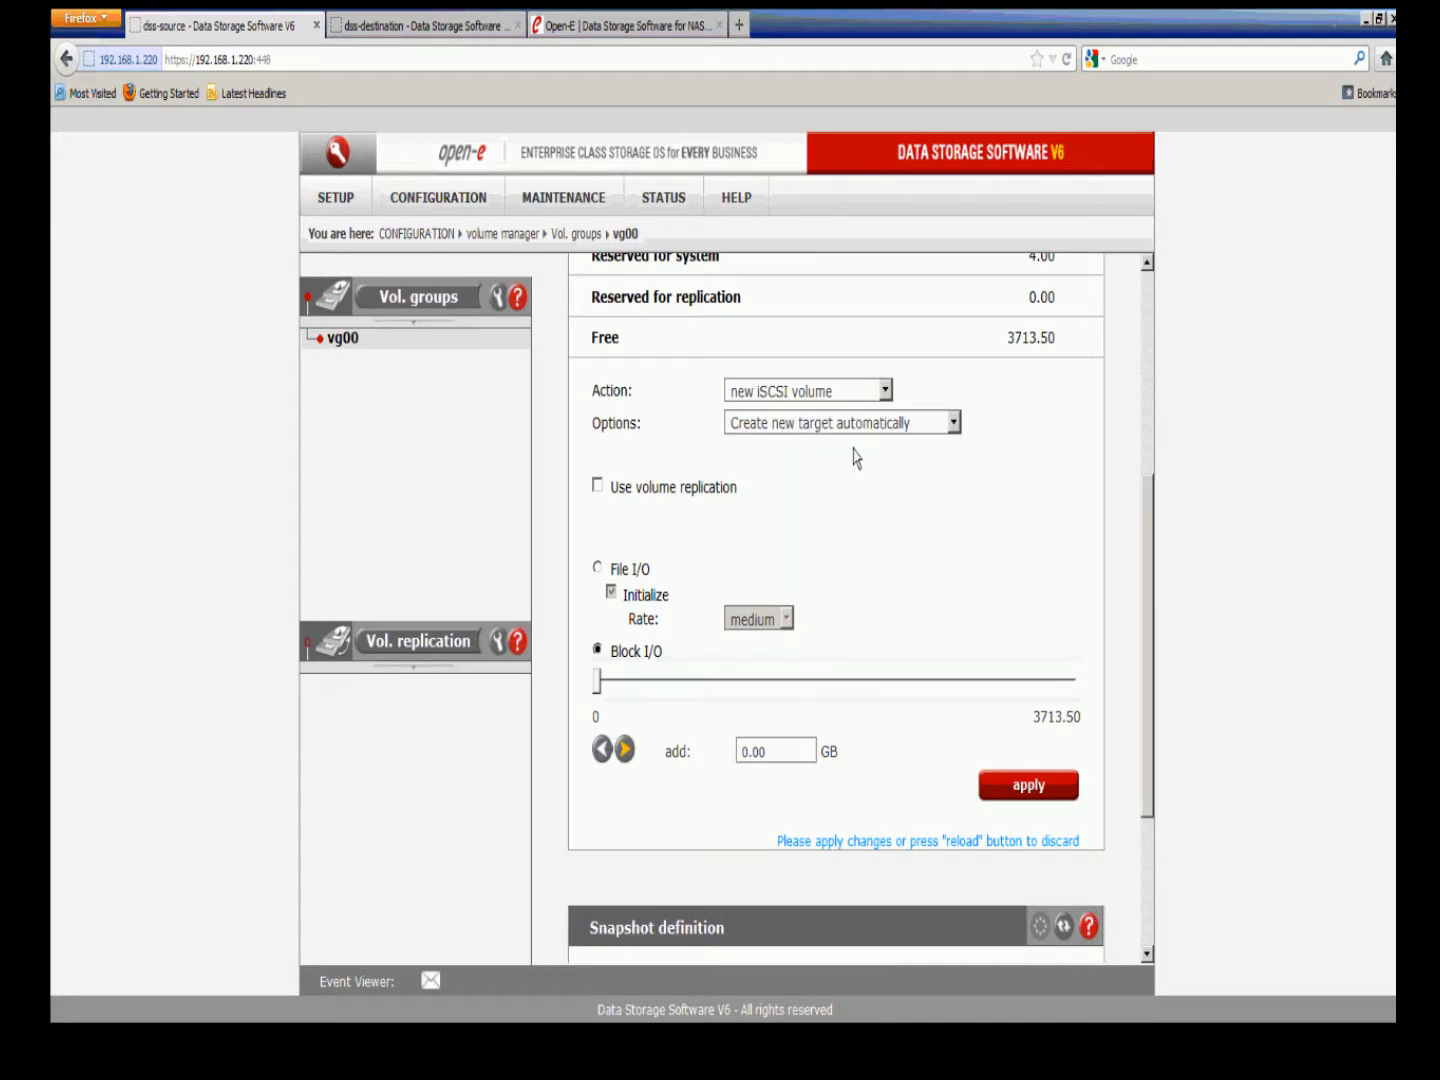
left_click(598, 488)
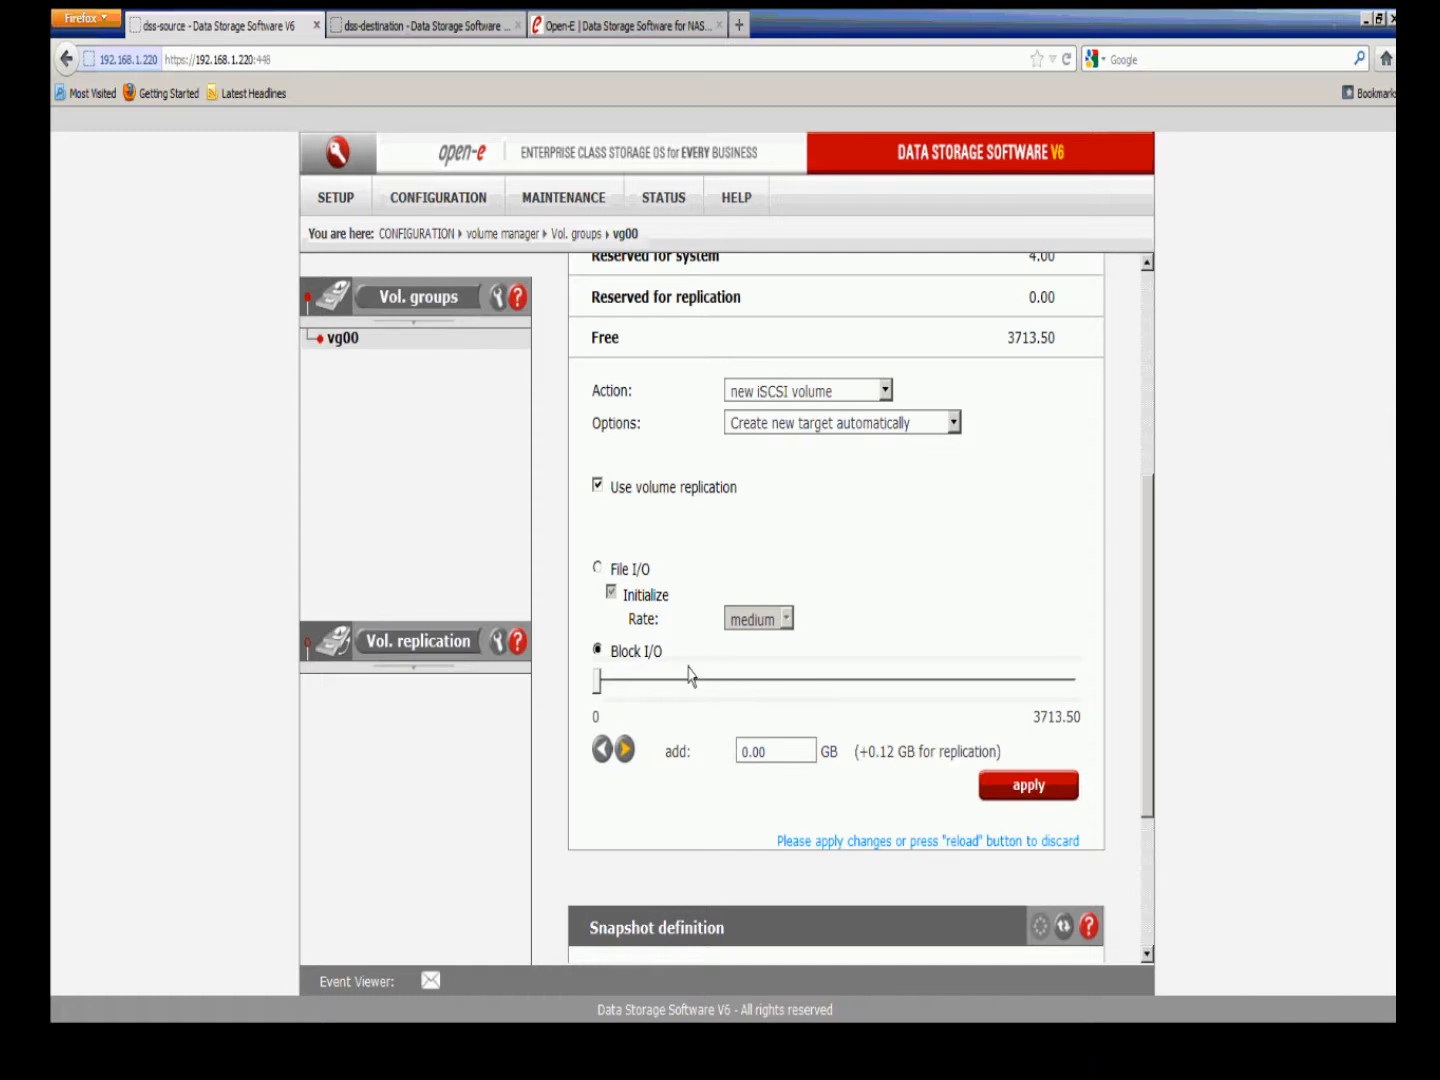
Step: Give the new source volume a size of 50 GB with Block I/O and apply its creation
left_click_drag(669, 658, 624, 670)
left_click(663, 660)
left_click(775, 742)
left_click_drag(786, 748, 708, 748)
type("50")
left_click(1002, 801)
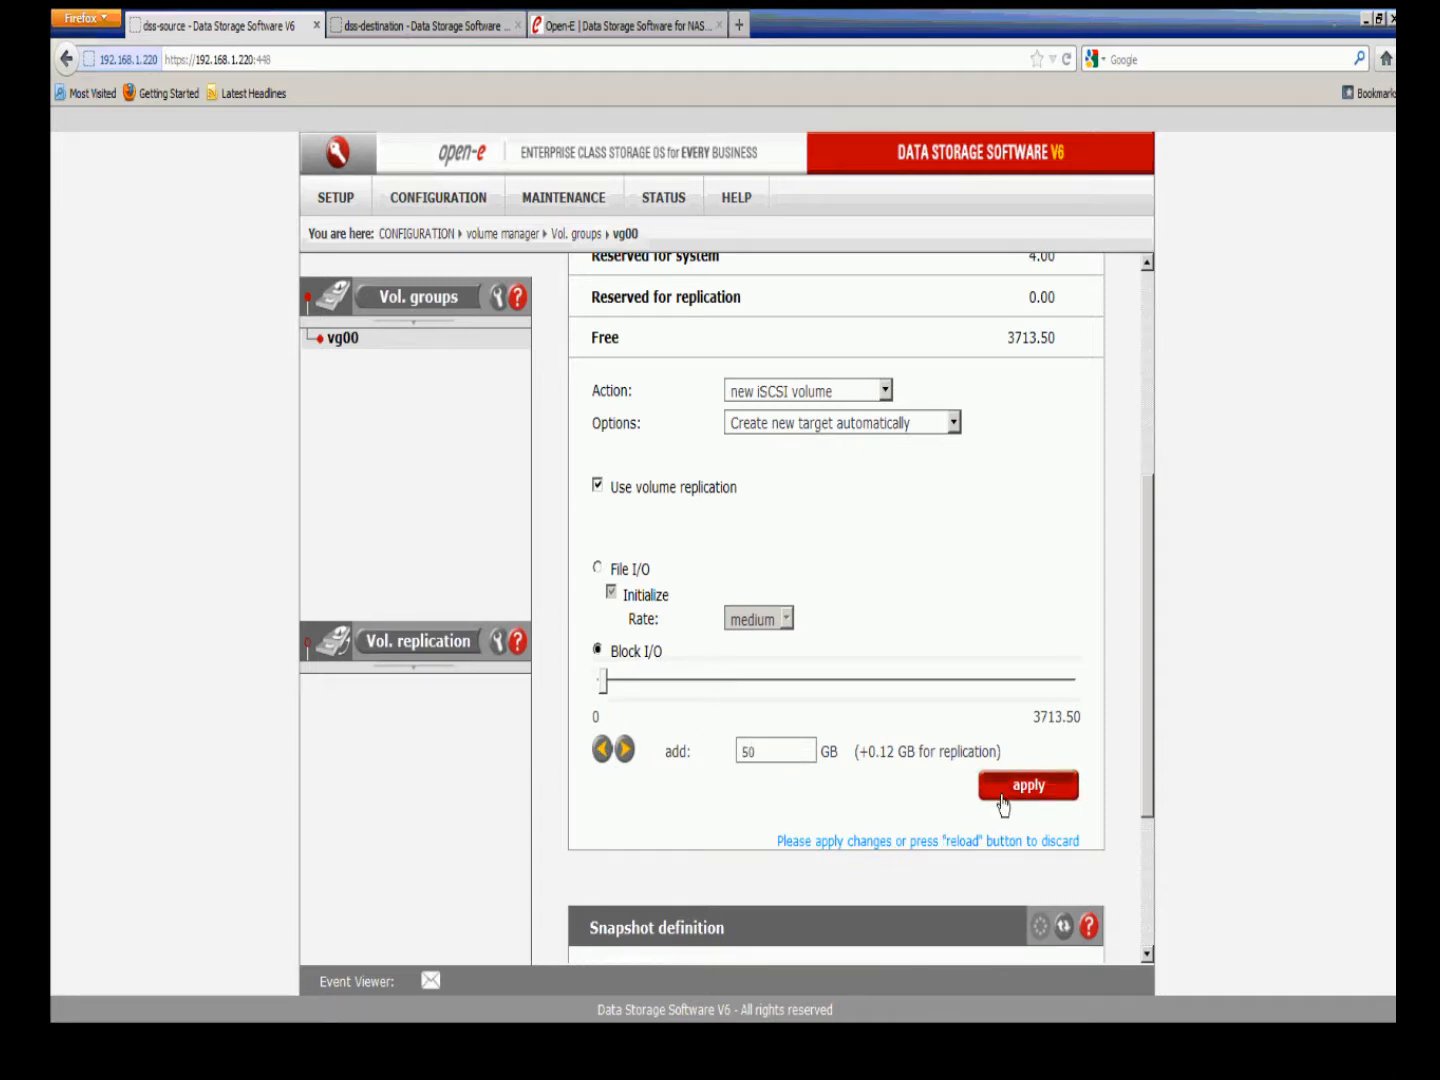
left_click(1081, 481)
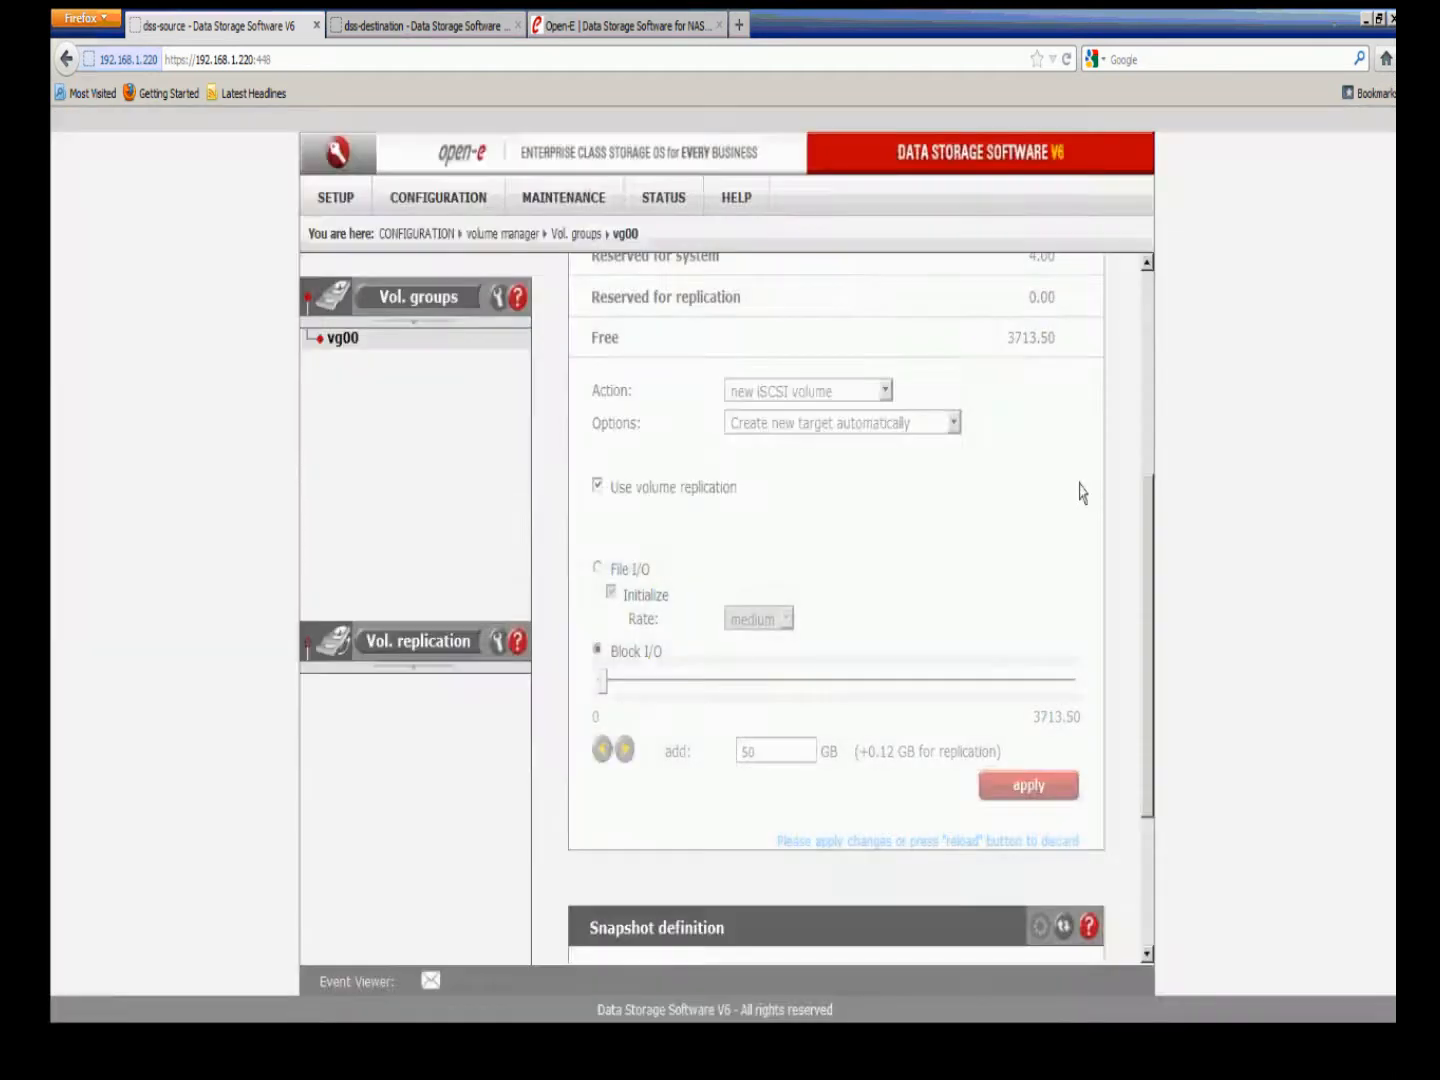
Step: Switch to the dss-destination server and open volume group vg00 in its volume manager
left_click(441, 39)
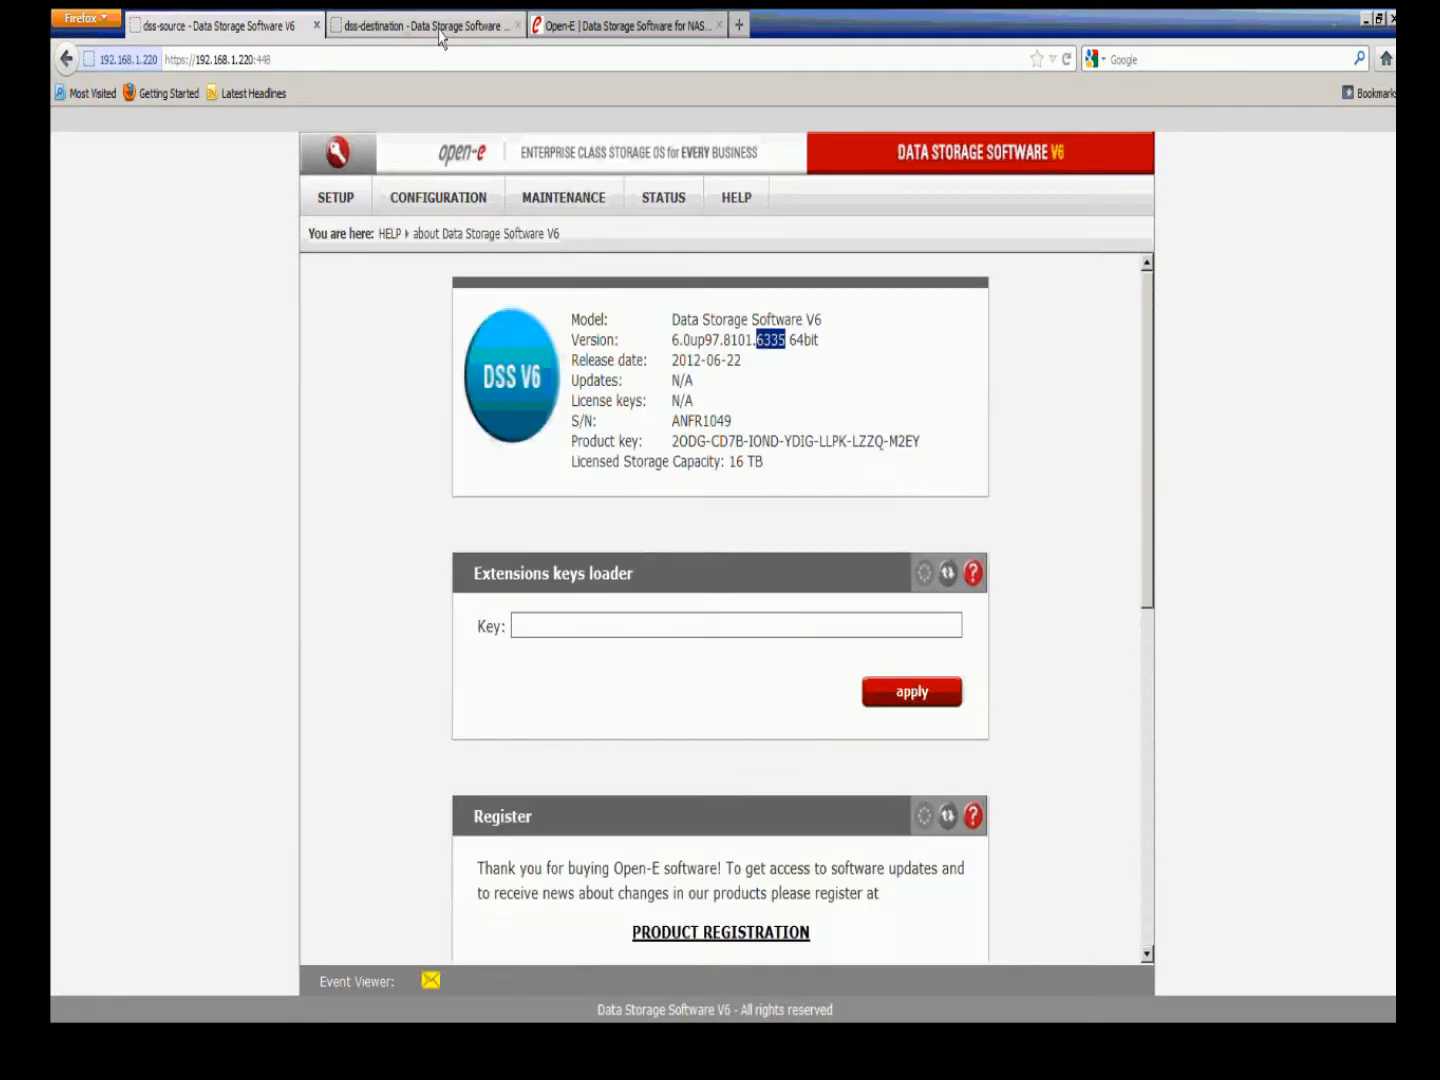
left_click(434, 210)
mouse_move(482, 231)
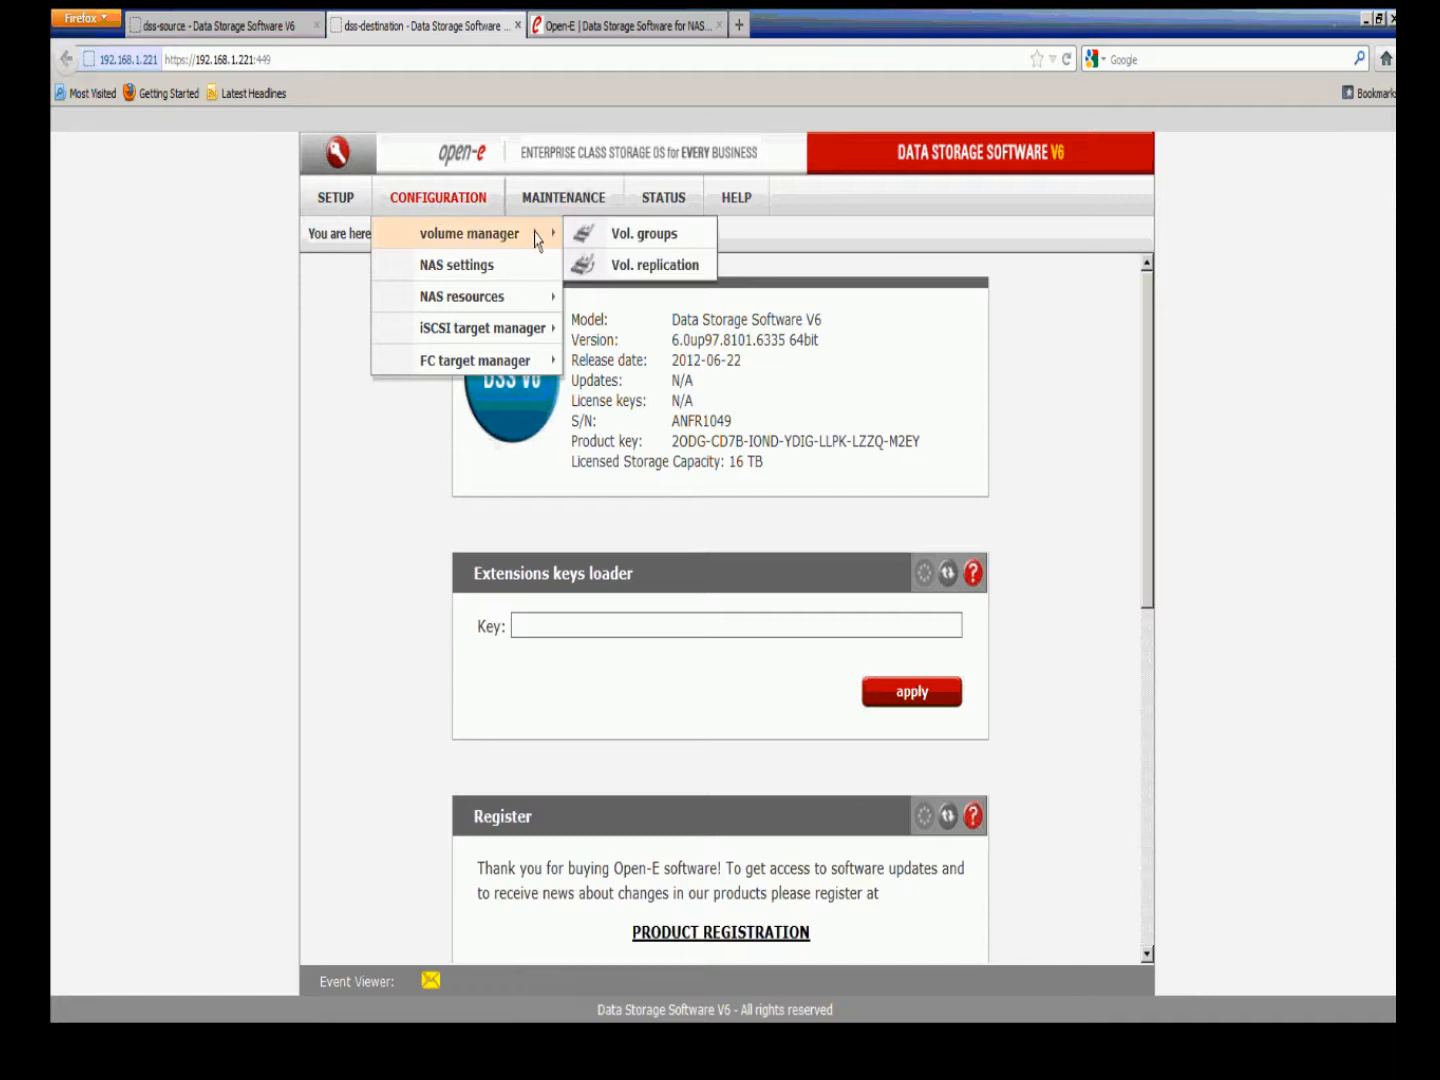
left_click(686, 239)
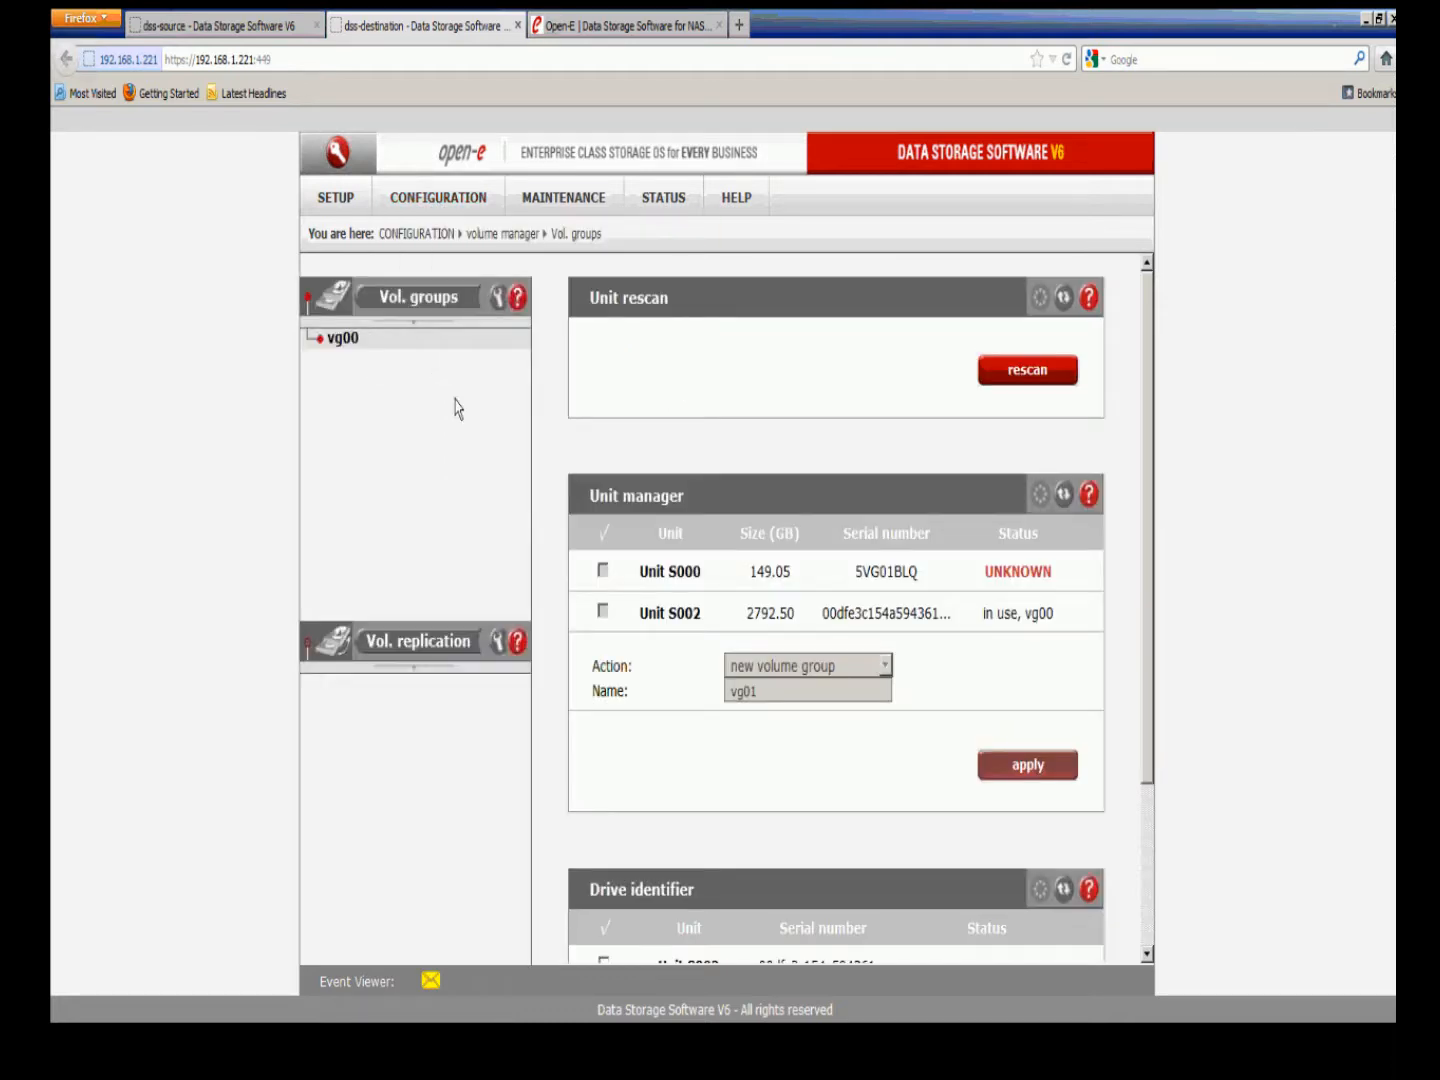
left_click(340, 344)
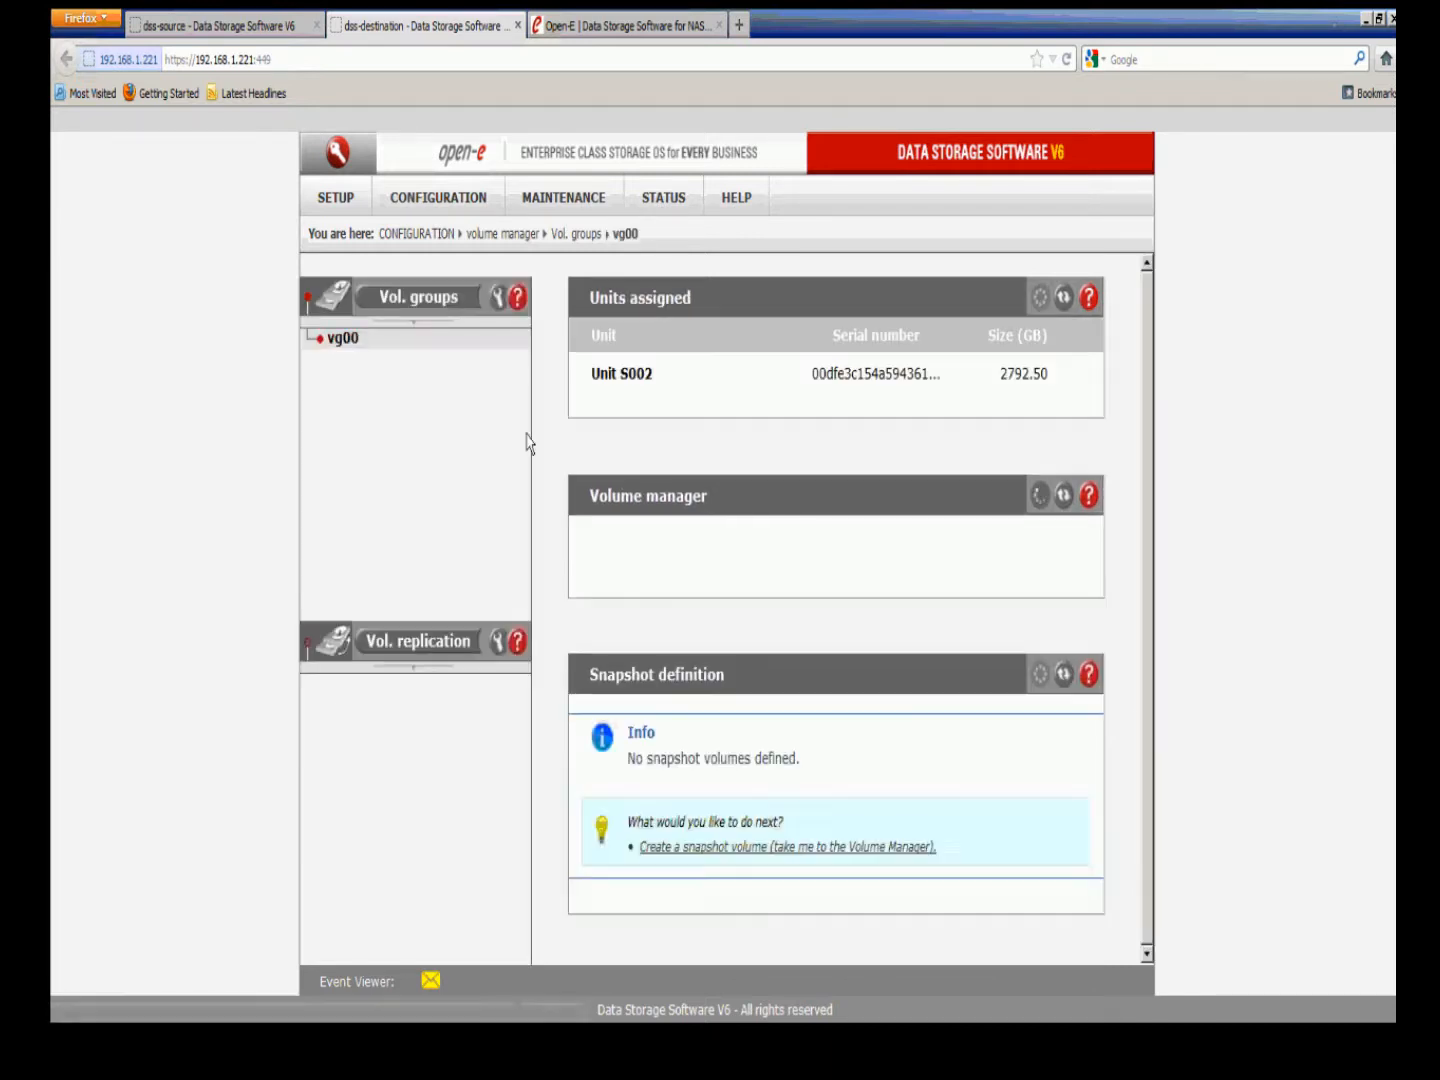
scroll(732, 530, "down", 4)
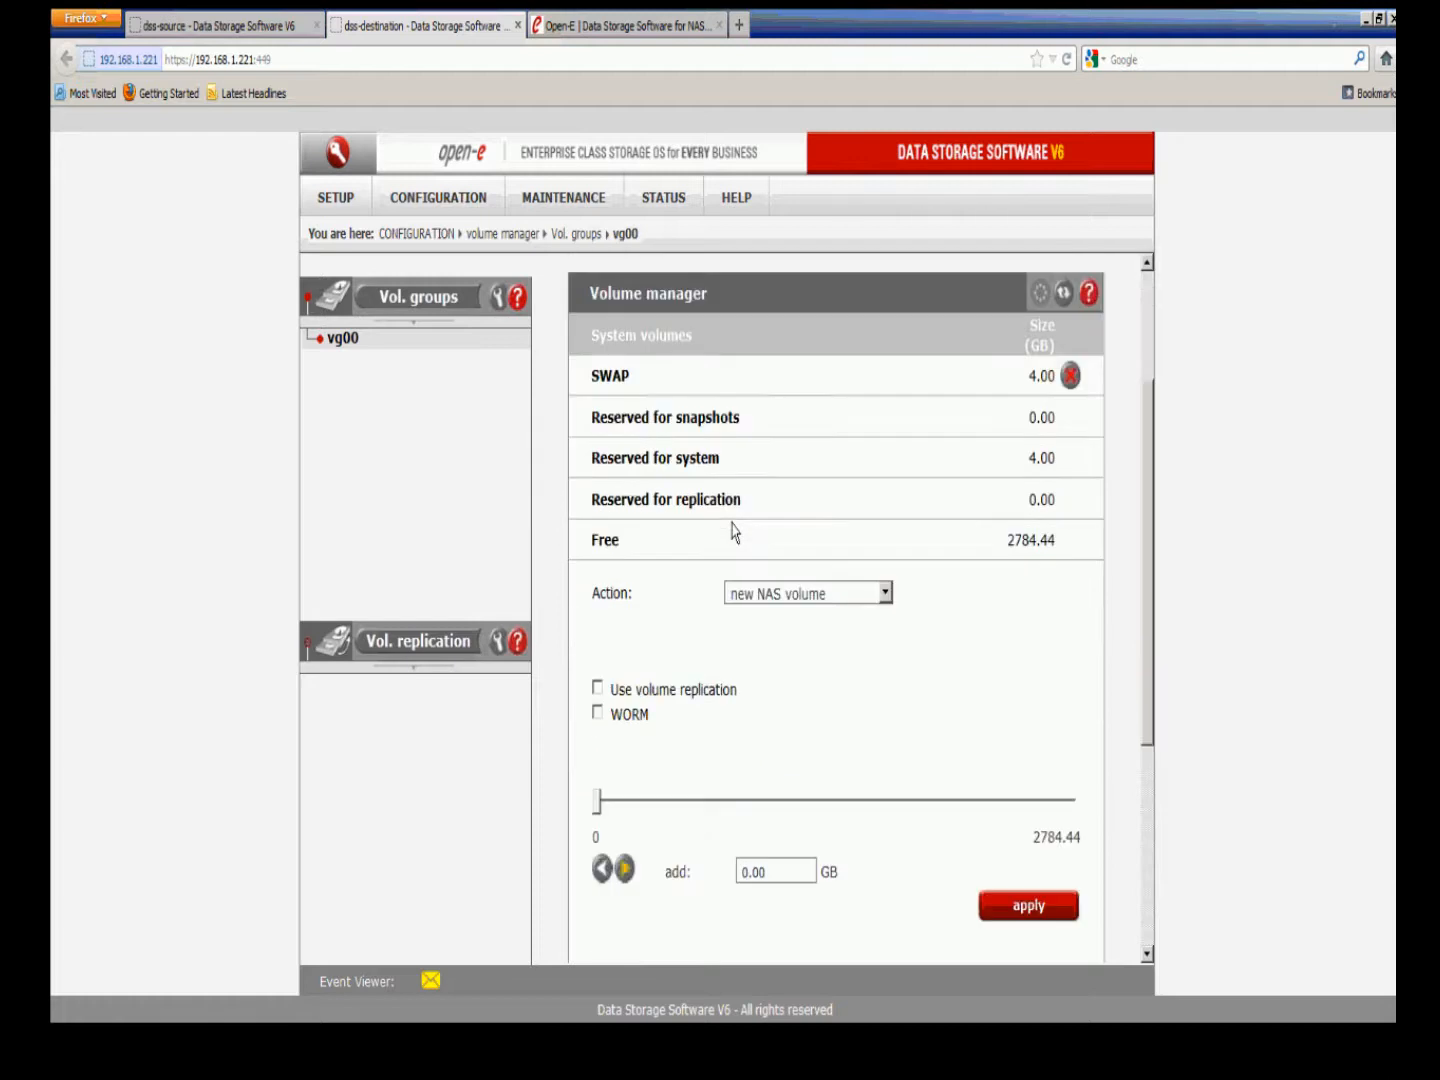
Step: Choose to create a new iSCSI volume in the destination's vg00 with volume replication enabled
left_click(887, 596)
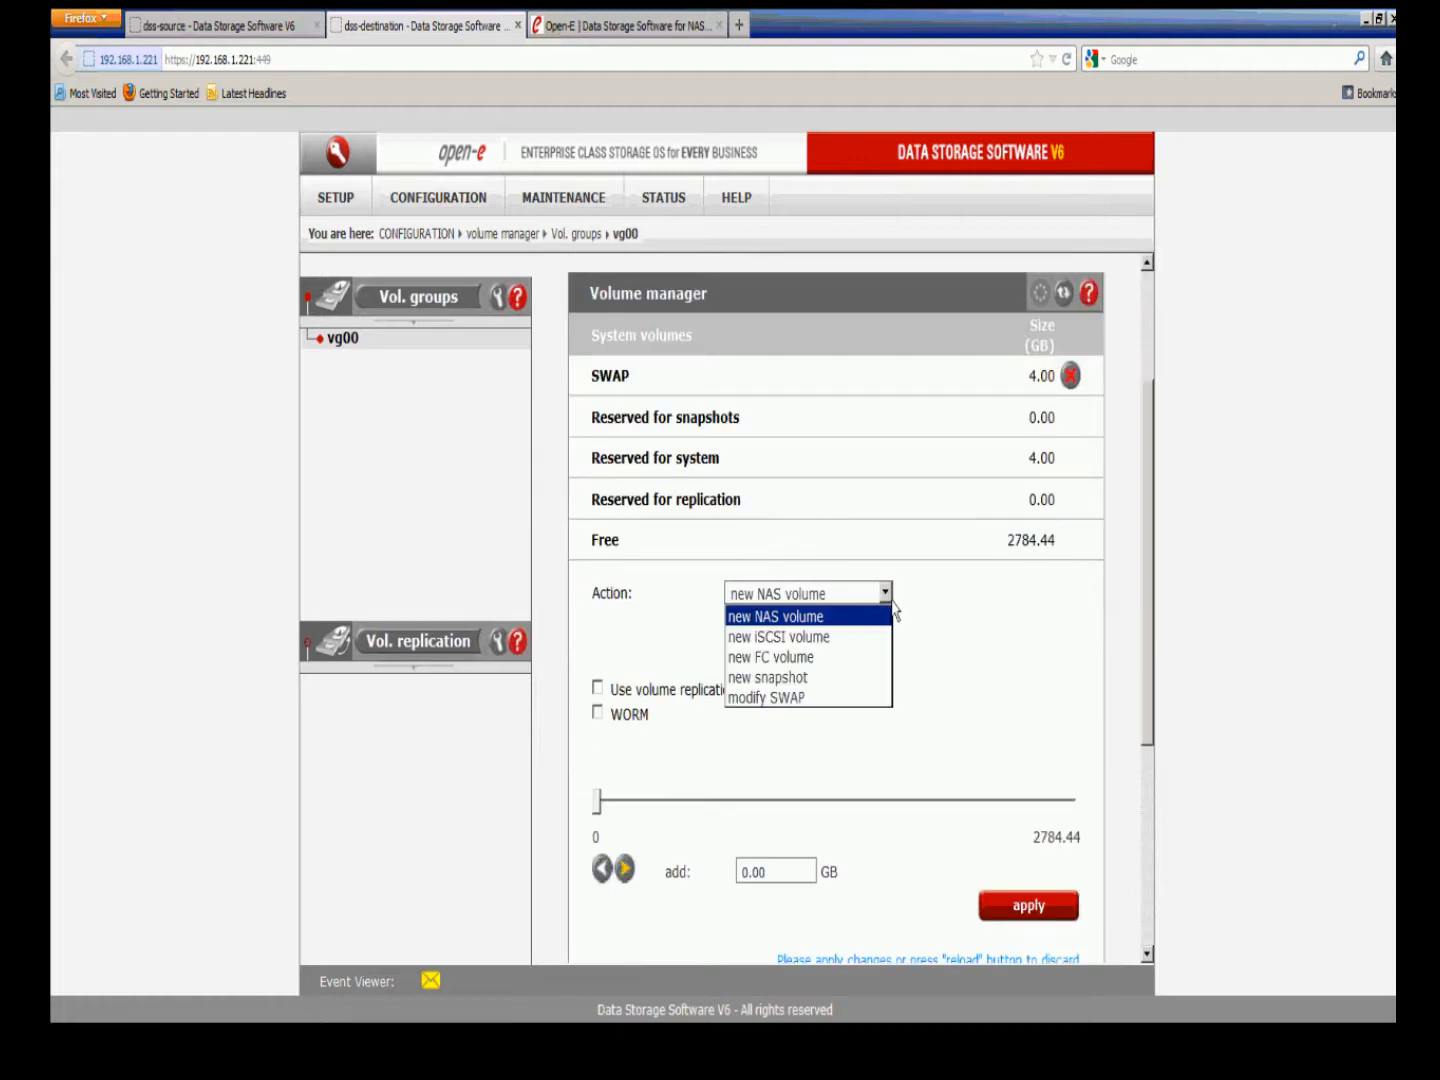
left_click(846, 637)
scroll(690, 700, "down", 1)
left_click(598, 620)
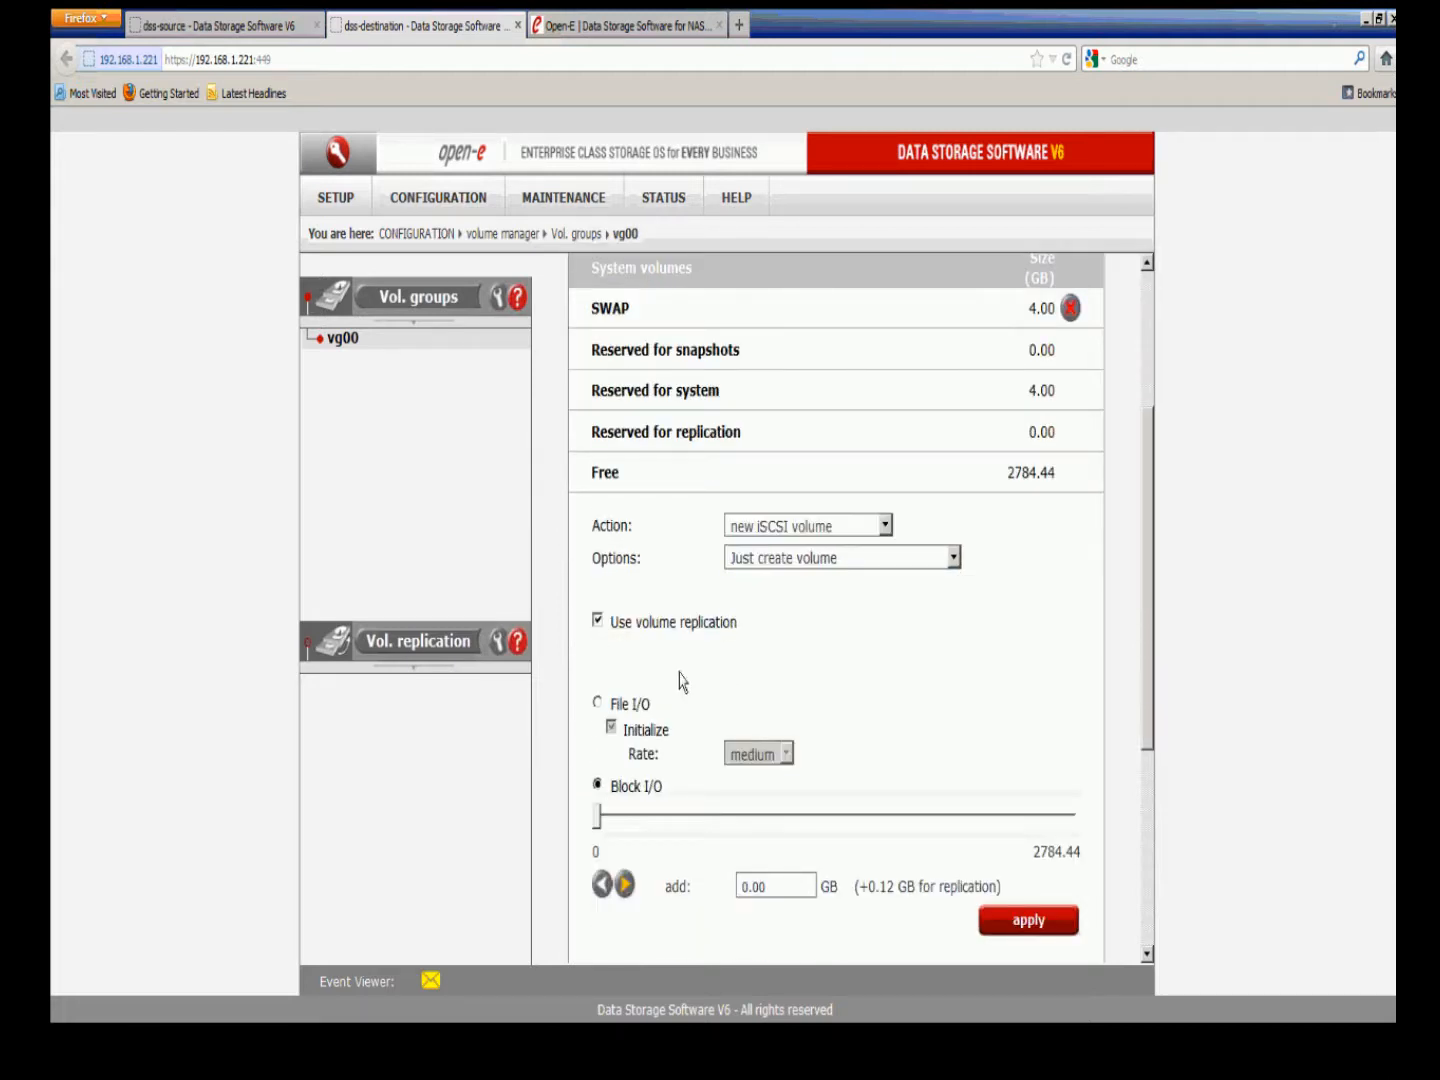
scroll(684, 684, "down", 2)
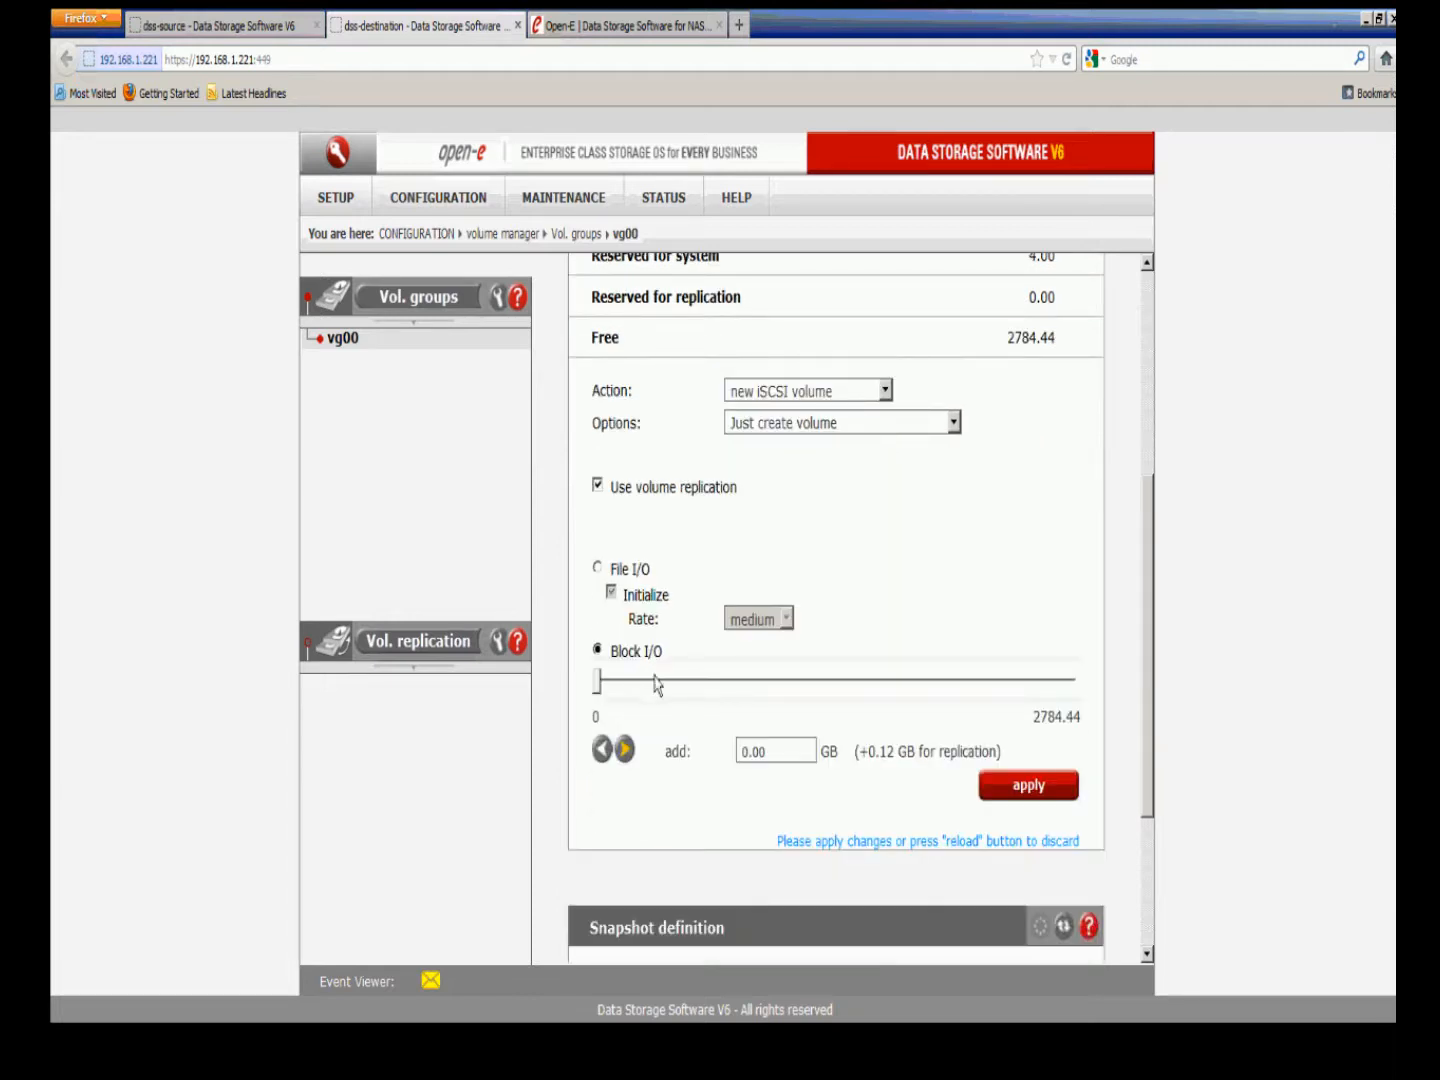
Step: Set the destination iSCSI volume's size to 50 GB and apply its creation
left_click_drag(775, 751, 689, 749)
type("50")
left_click(1031, 788)
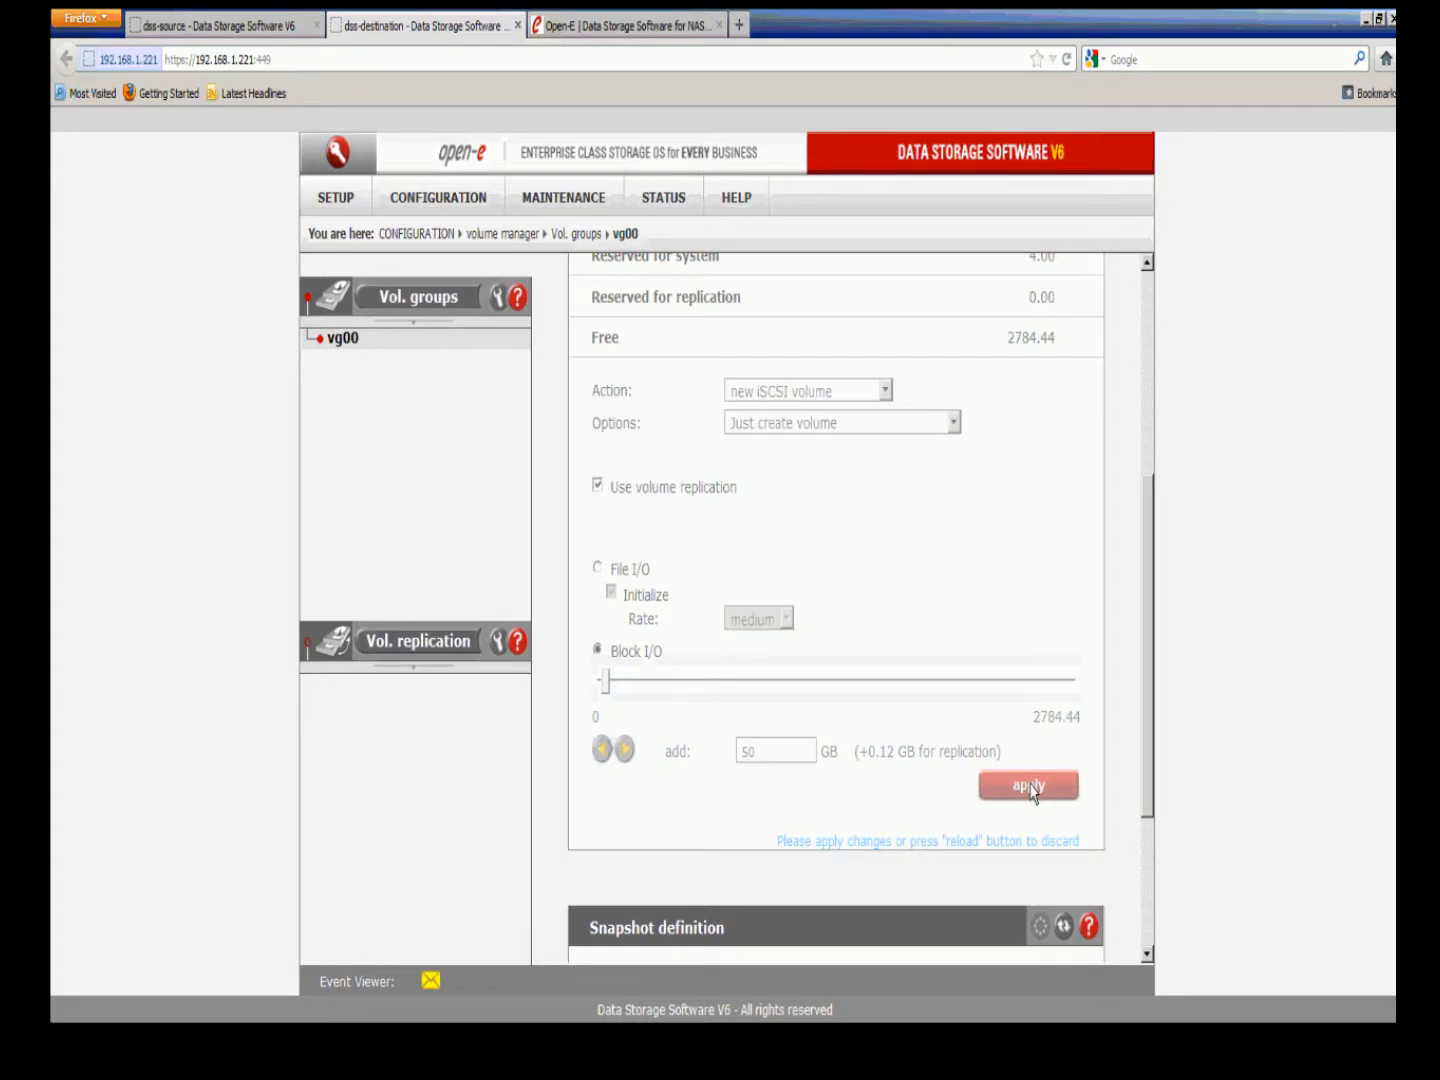
Step: Back on dss-source, set the volume replication mode of lv0000 to Source and apply it
left_click(301, 26)
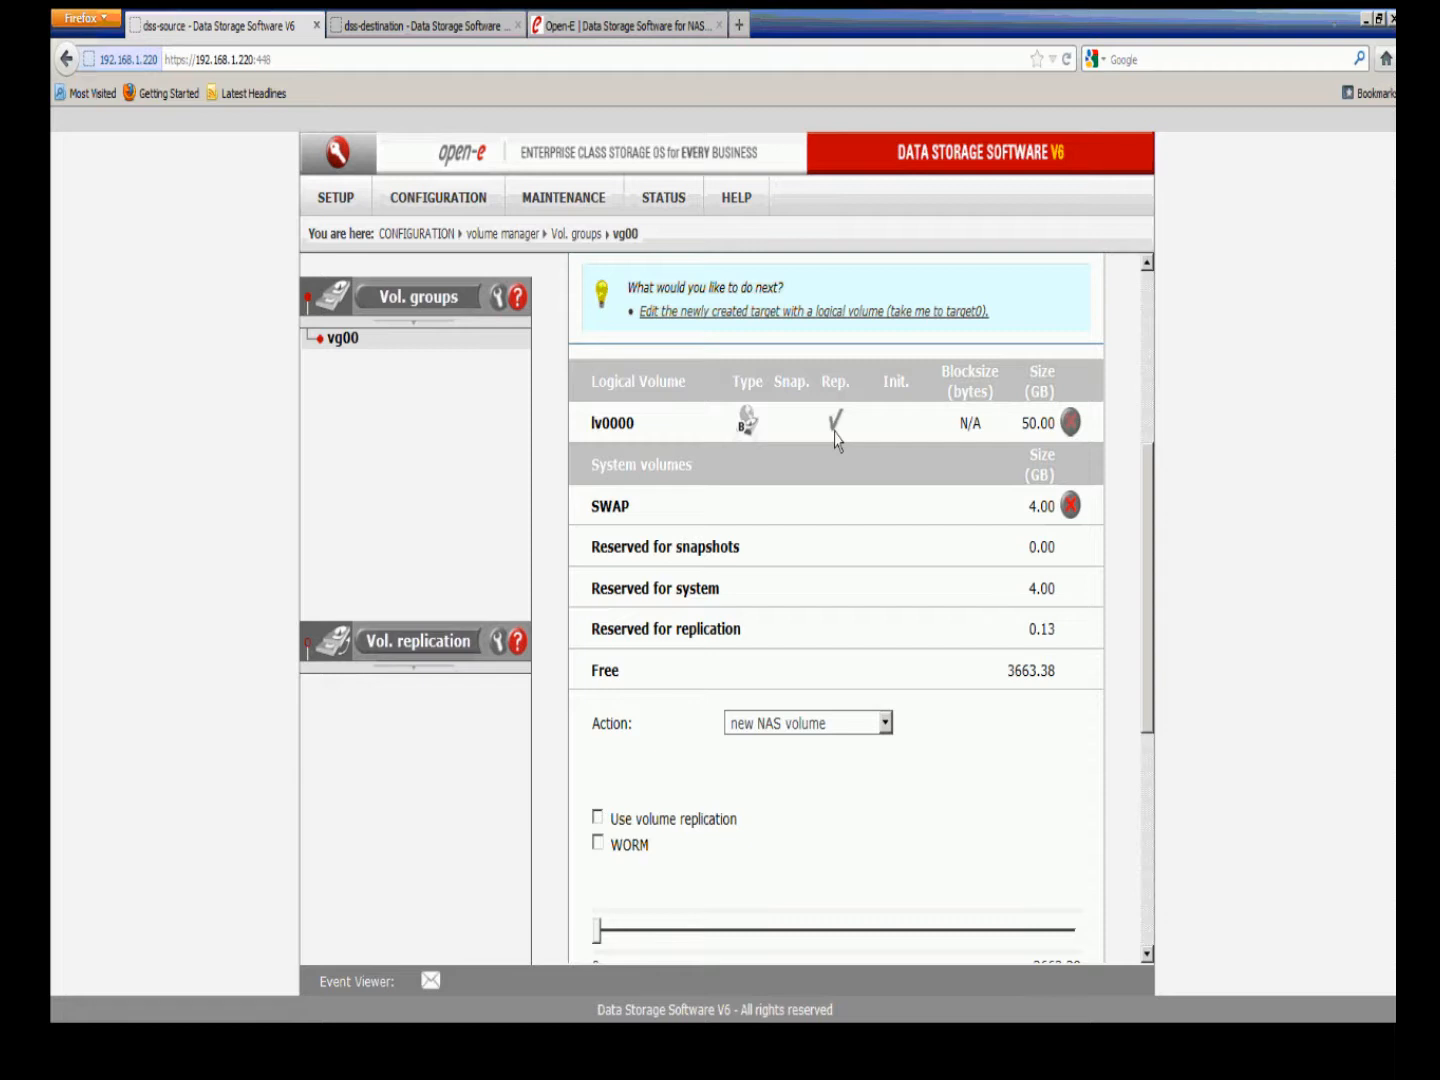
left_click(466, 652)
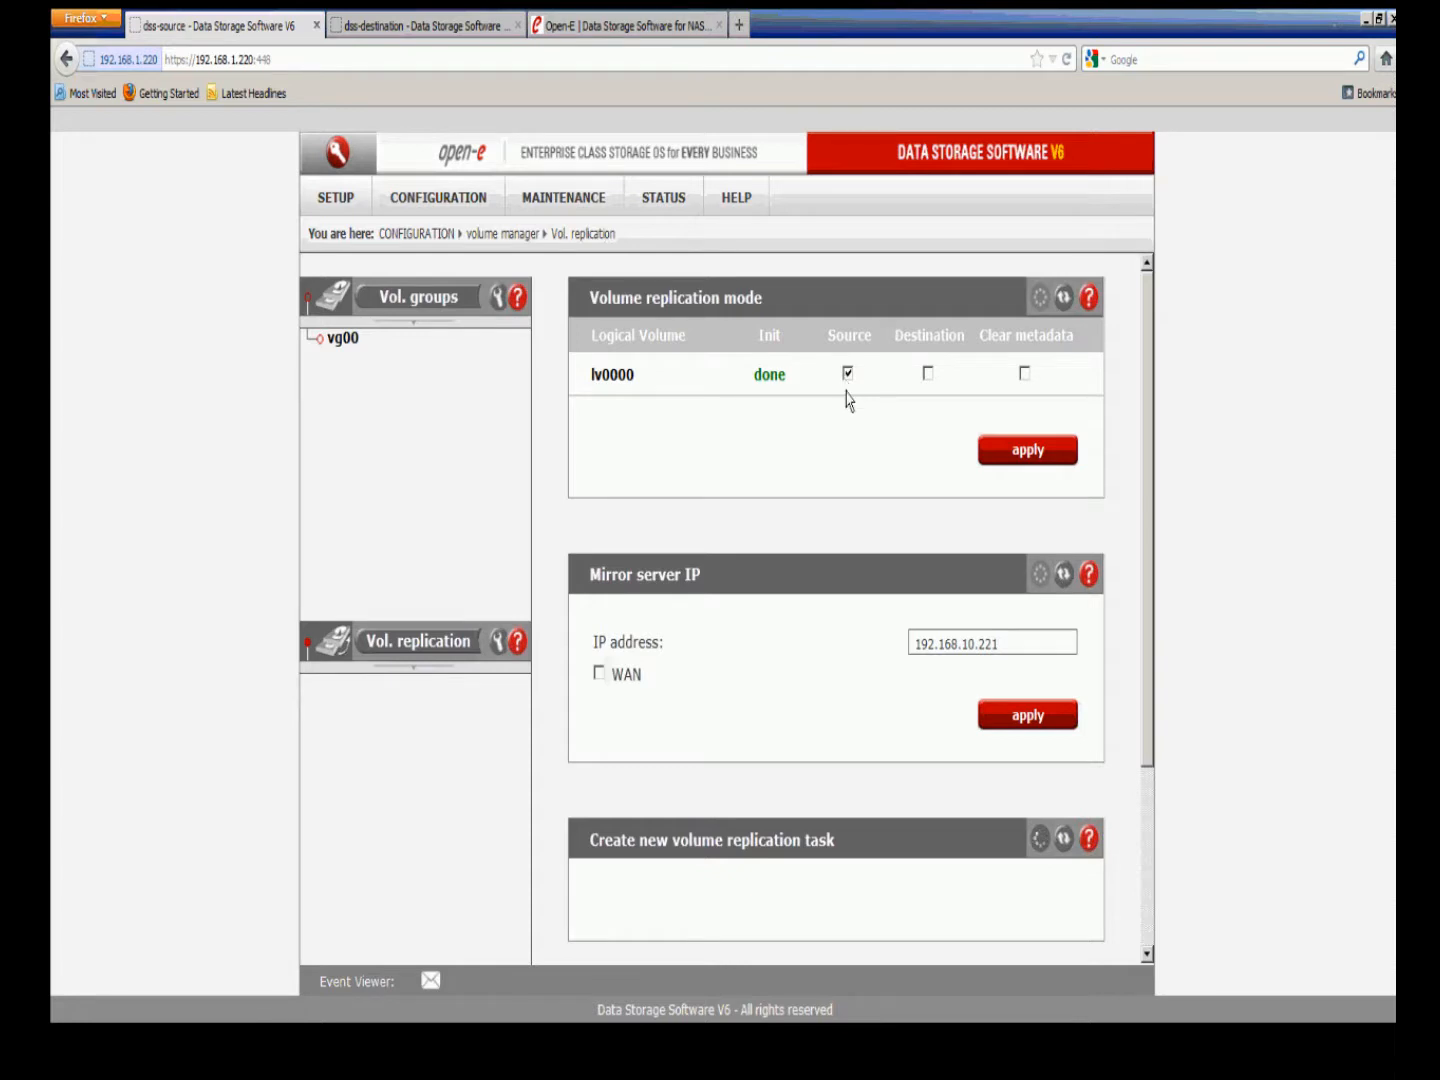
left_click(1002, 462)
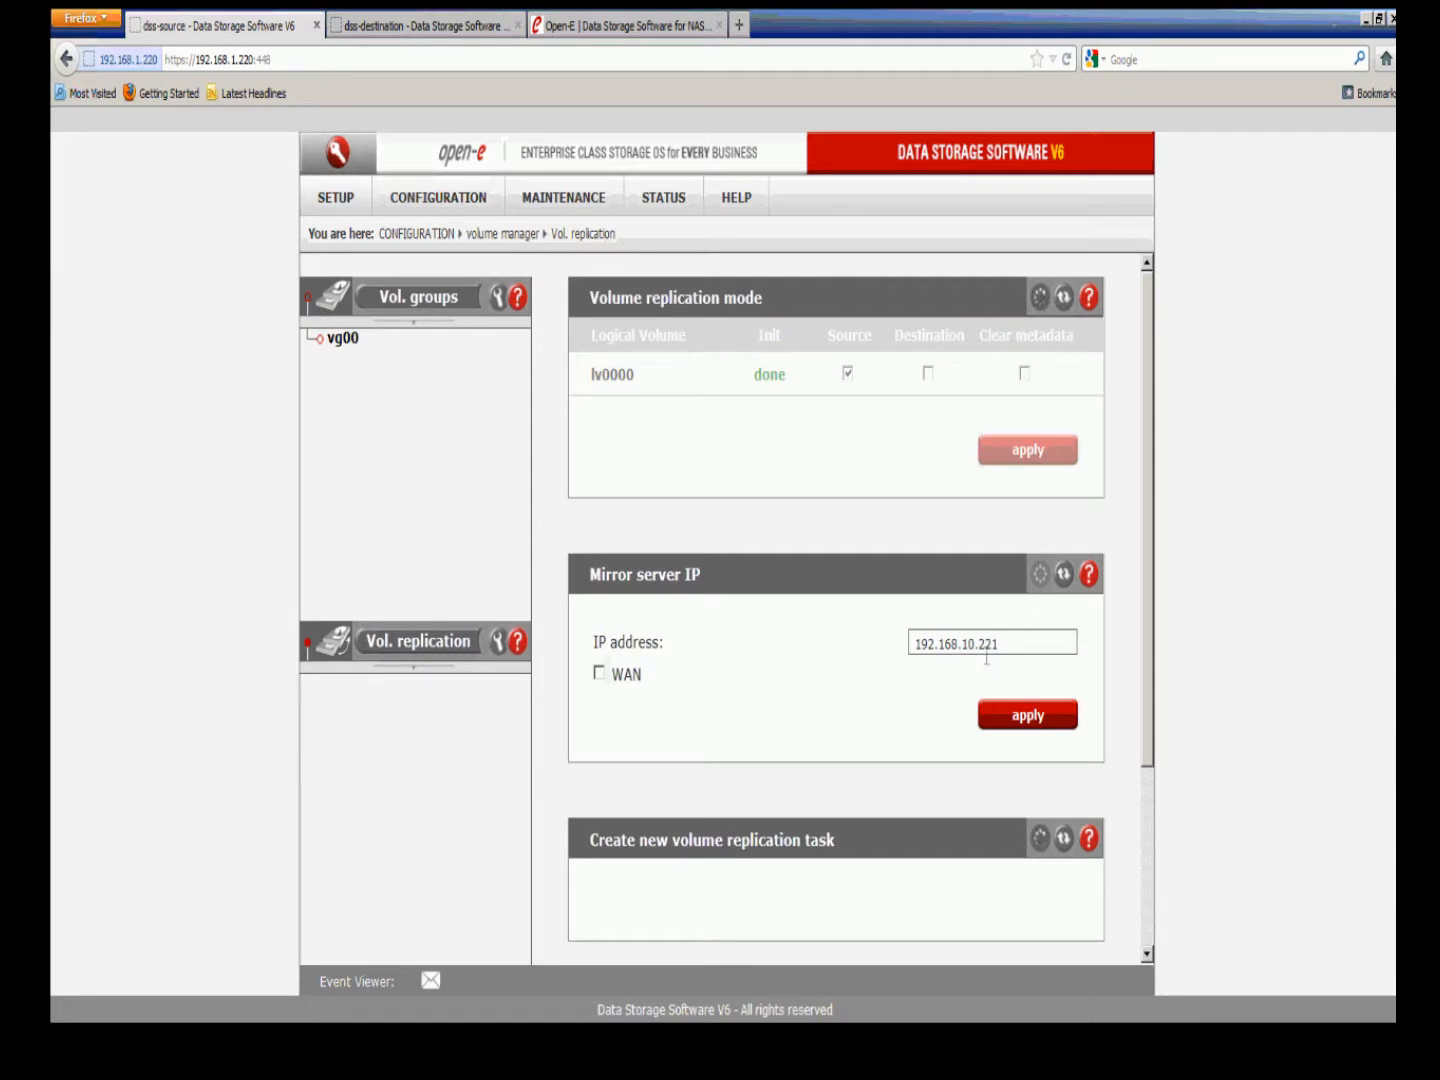
Step: Set the source server's mirror server IP address to 192.168.20.221 and apply it
key("BackSpace")
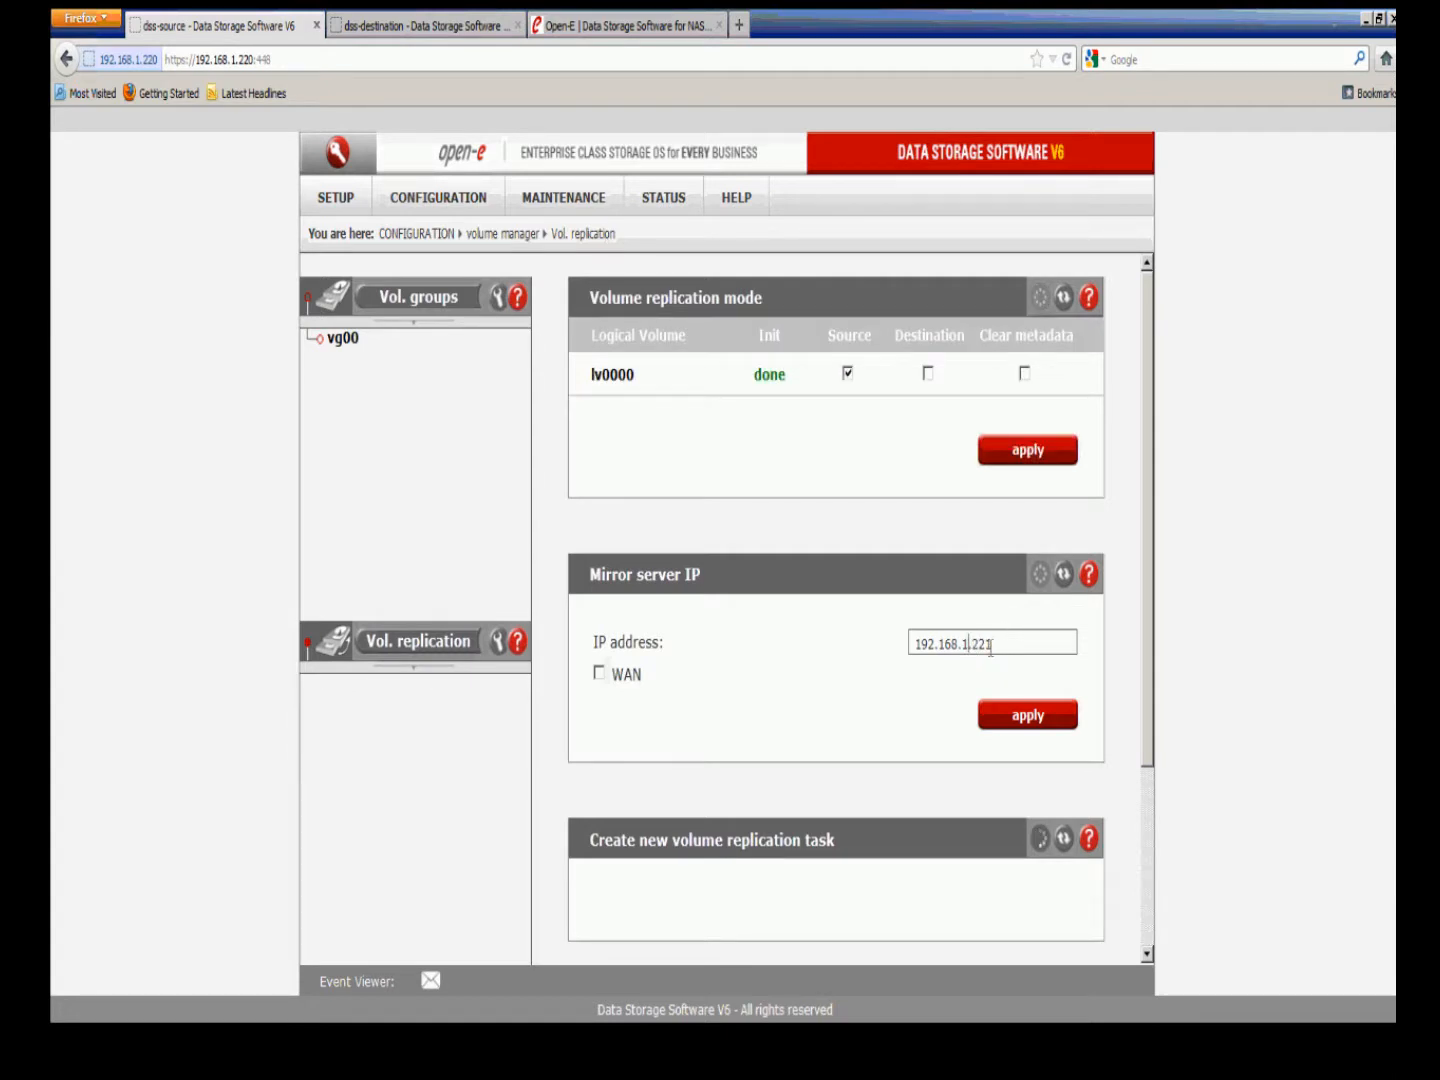
key("BackSpace")
type("20")
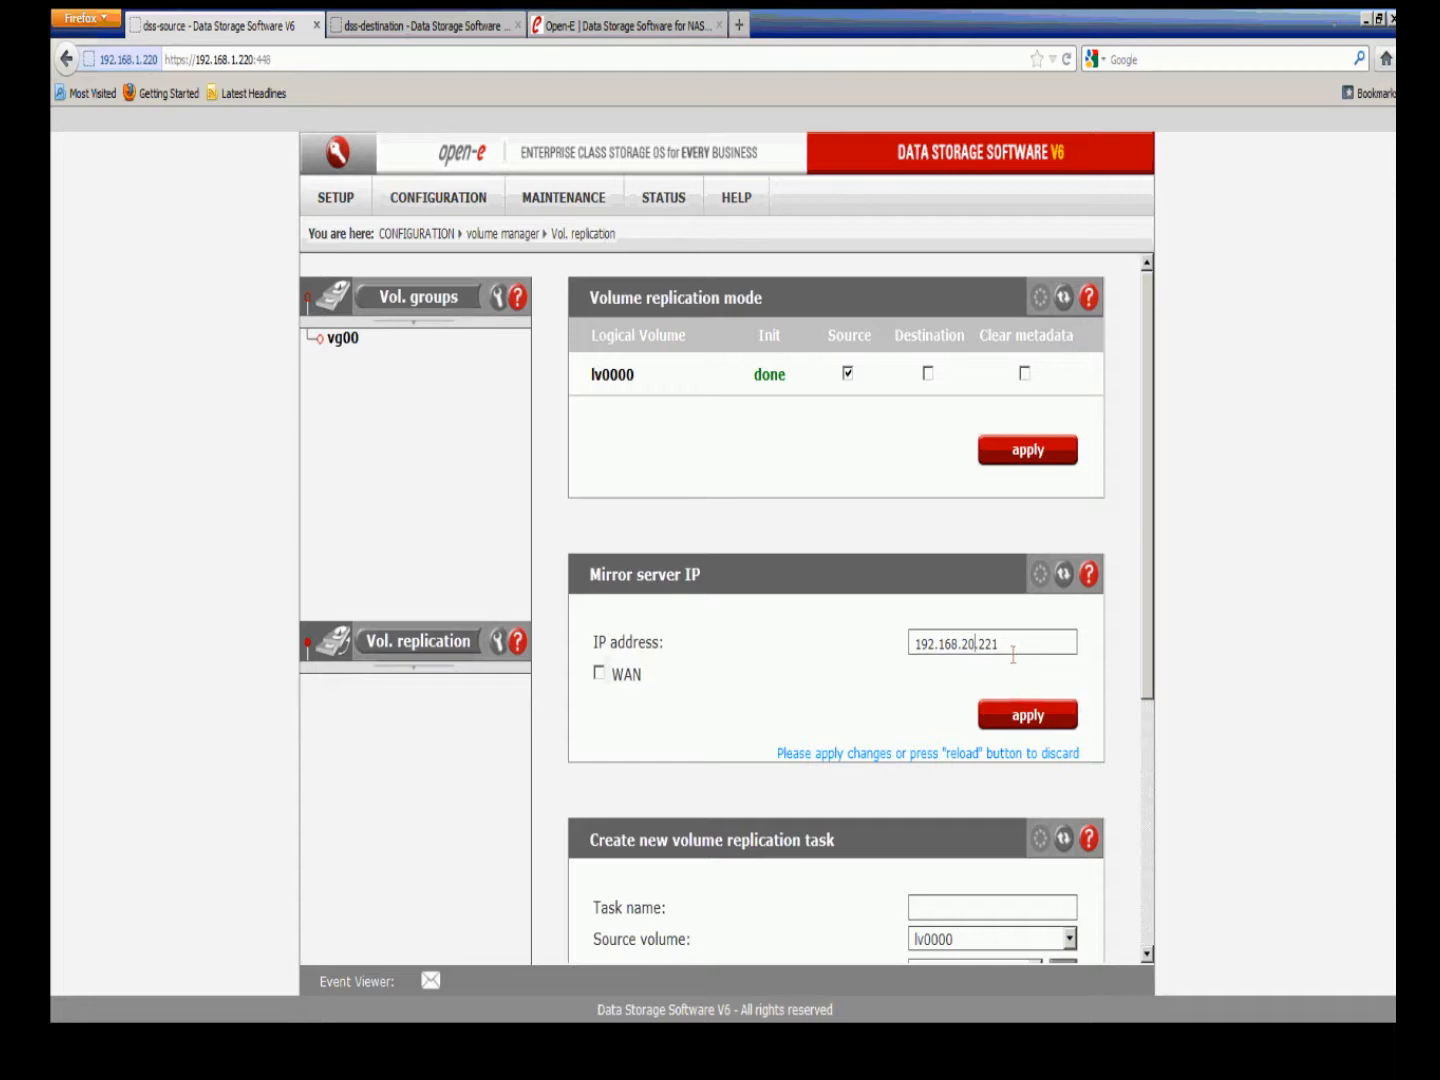
left_click(1021, 723)
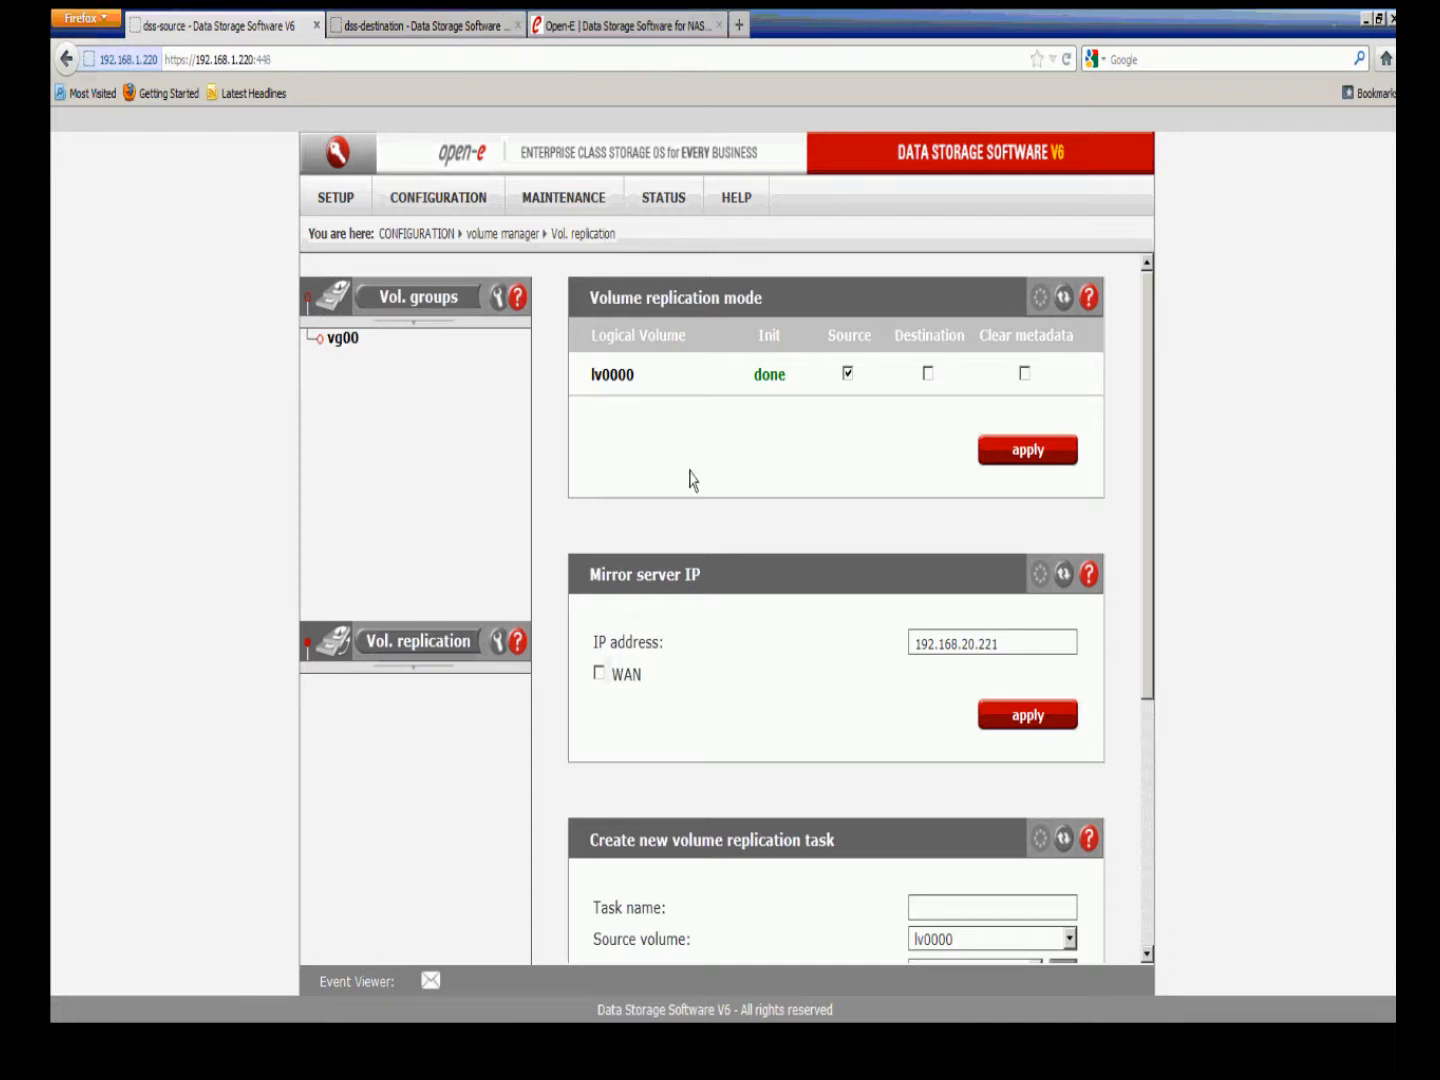
left_click_drag(703, 576, 592, 576)
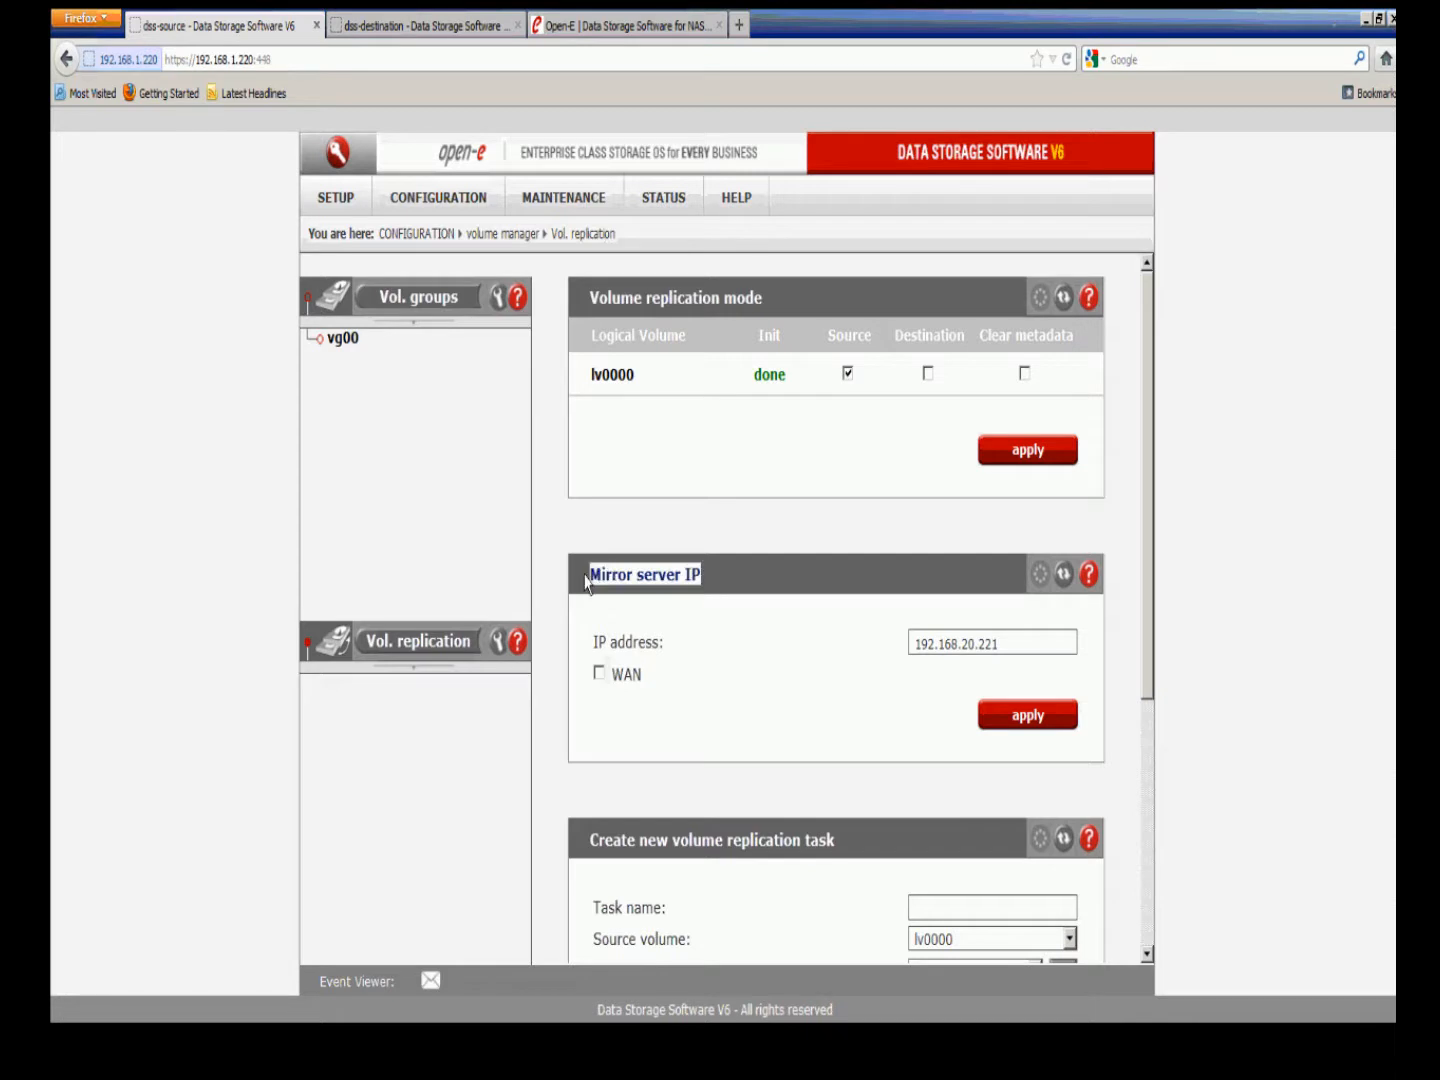
left_click(670, 610)
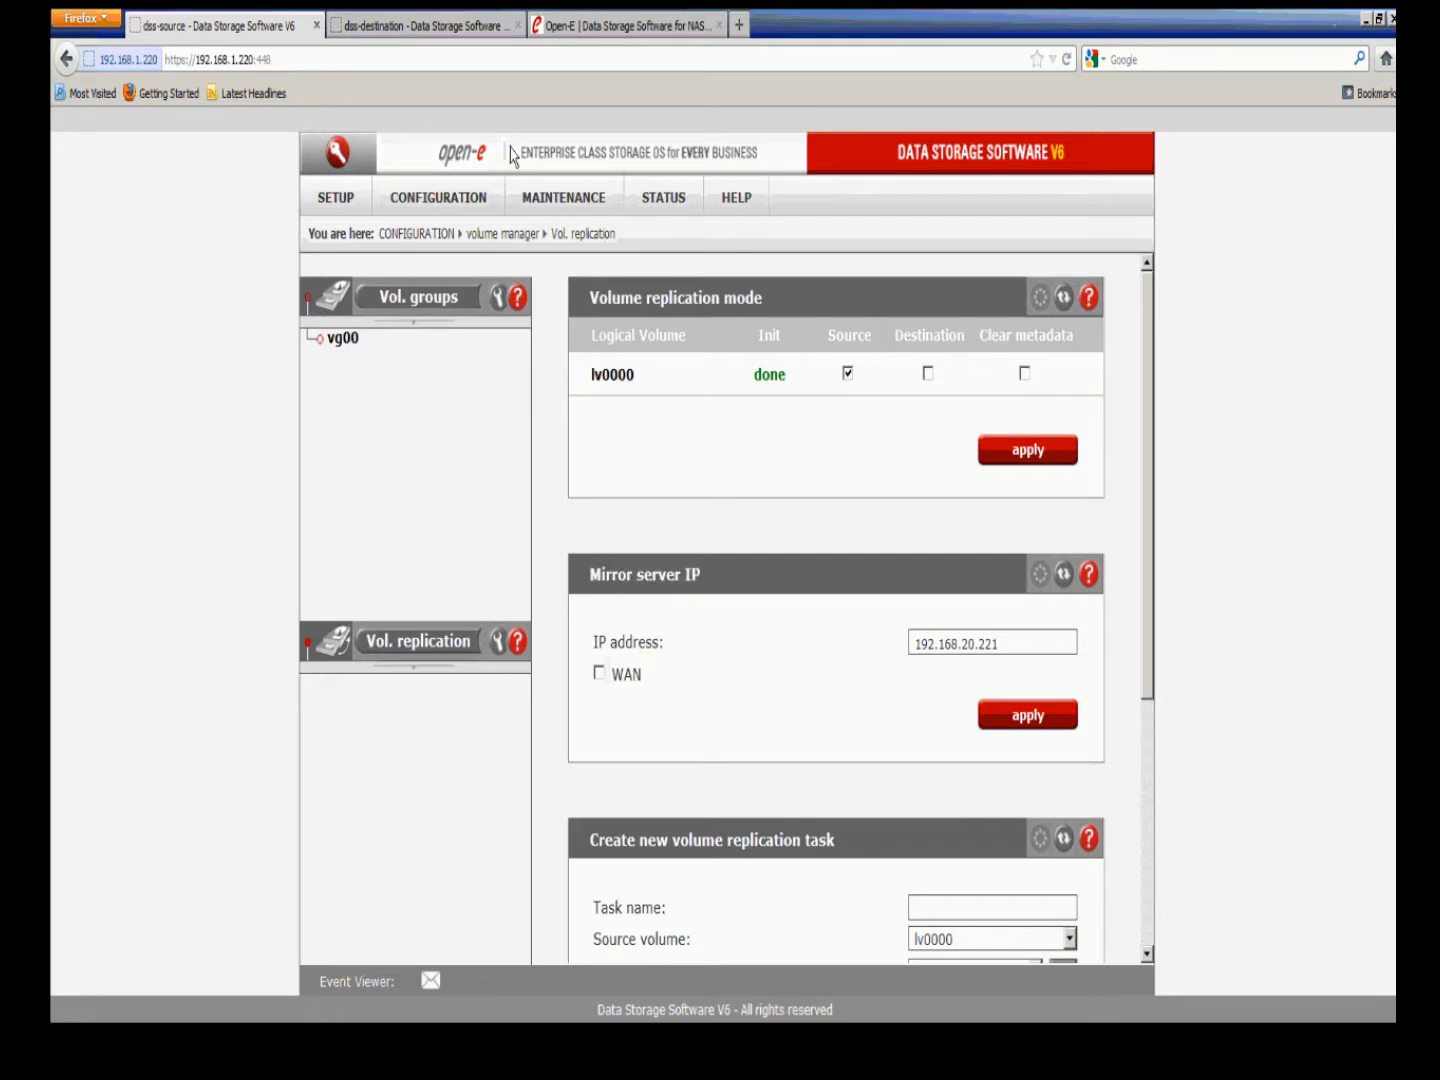
Step: On dss-destination, set the volume replication mode of lv0000 to Destination and apply it
left_click(466, 36)
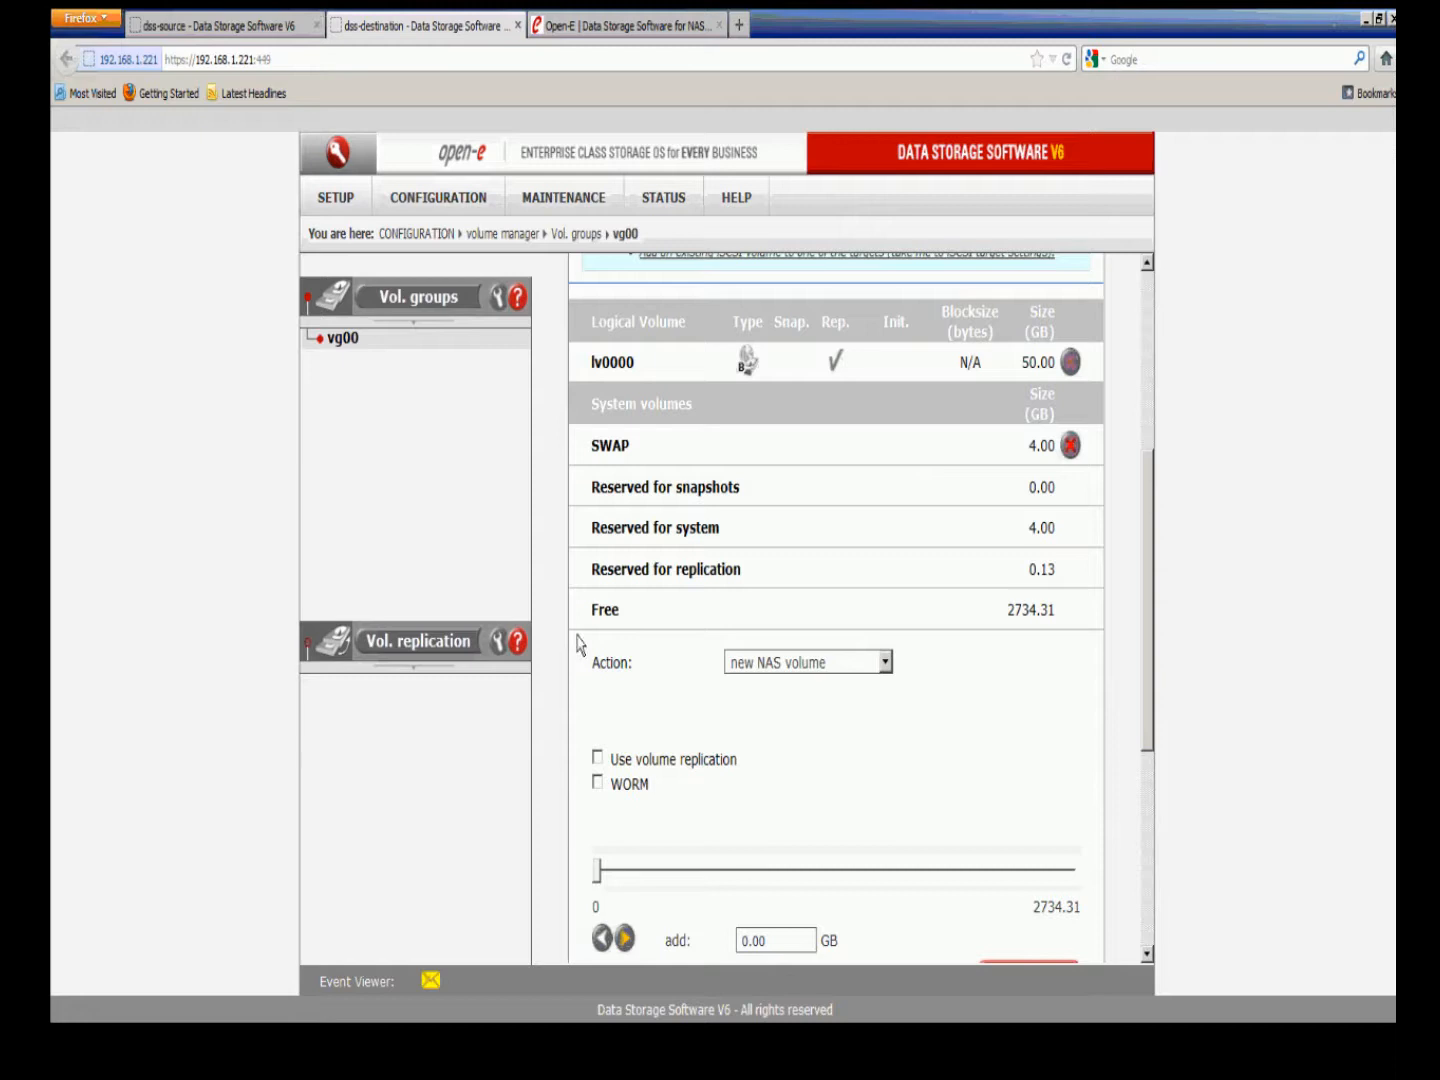
left_click(461, 645)
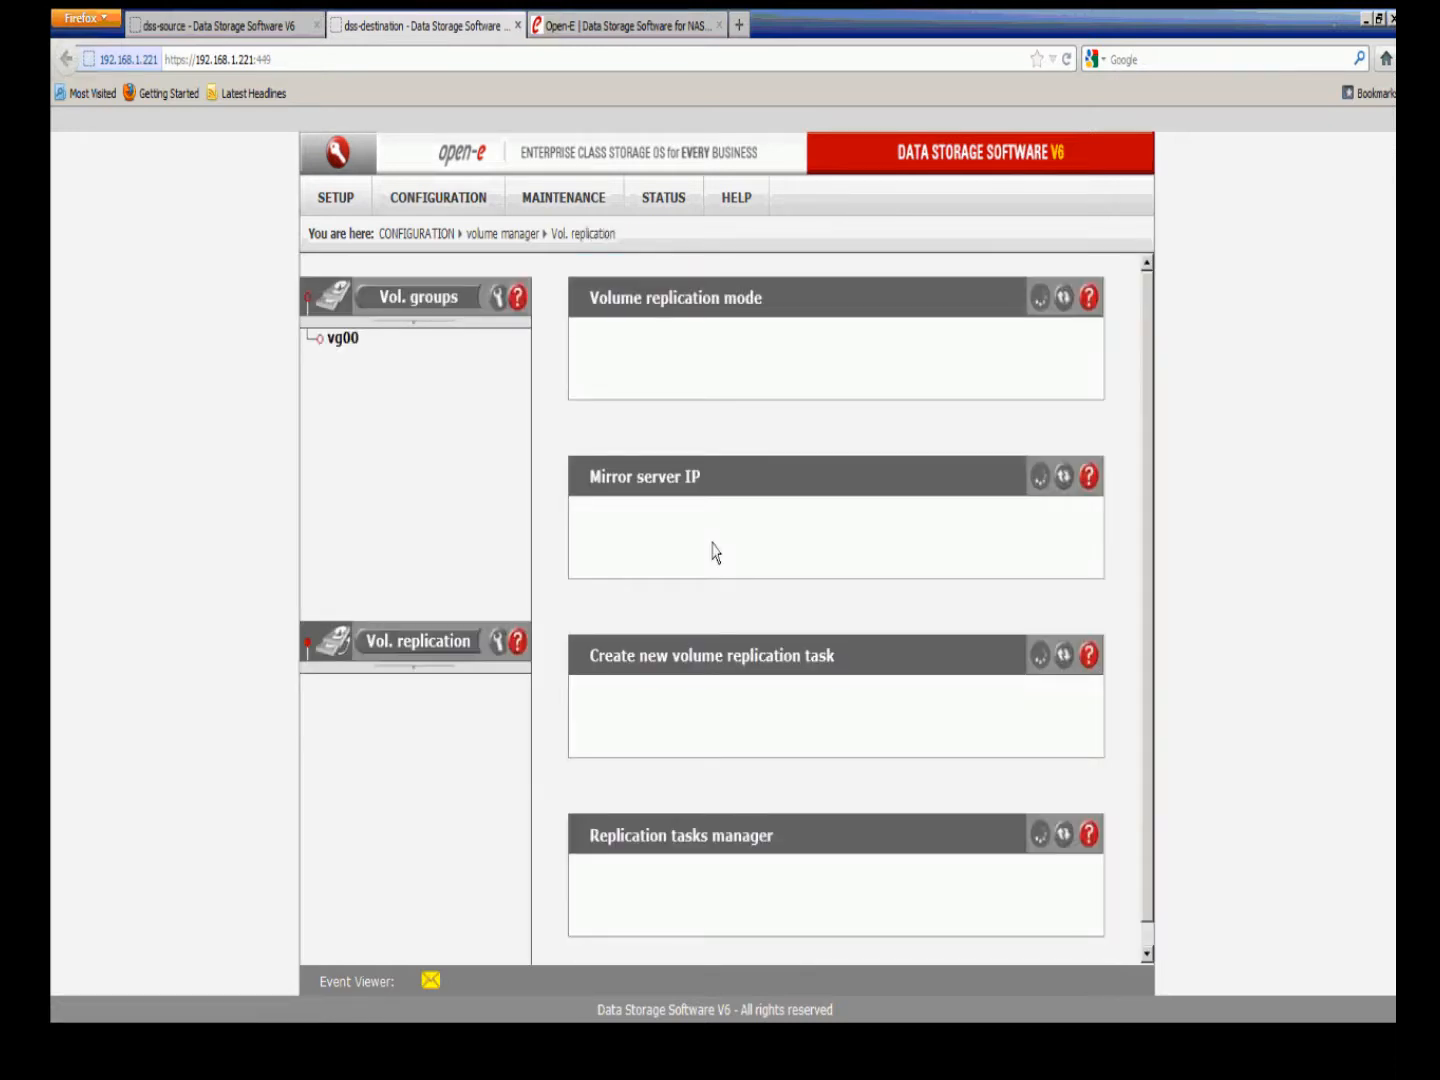
left_click(929, 373)
left_click(1004, 447)
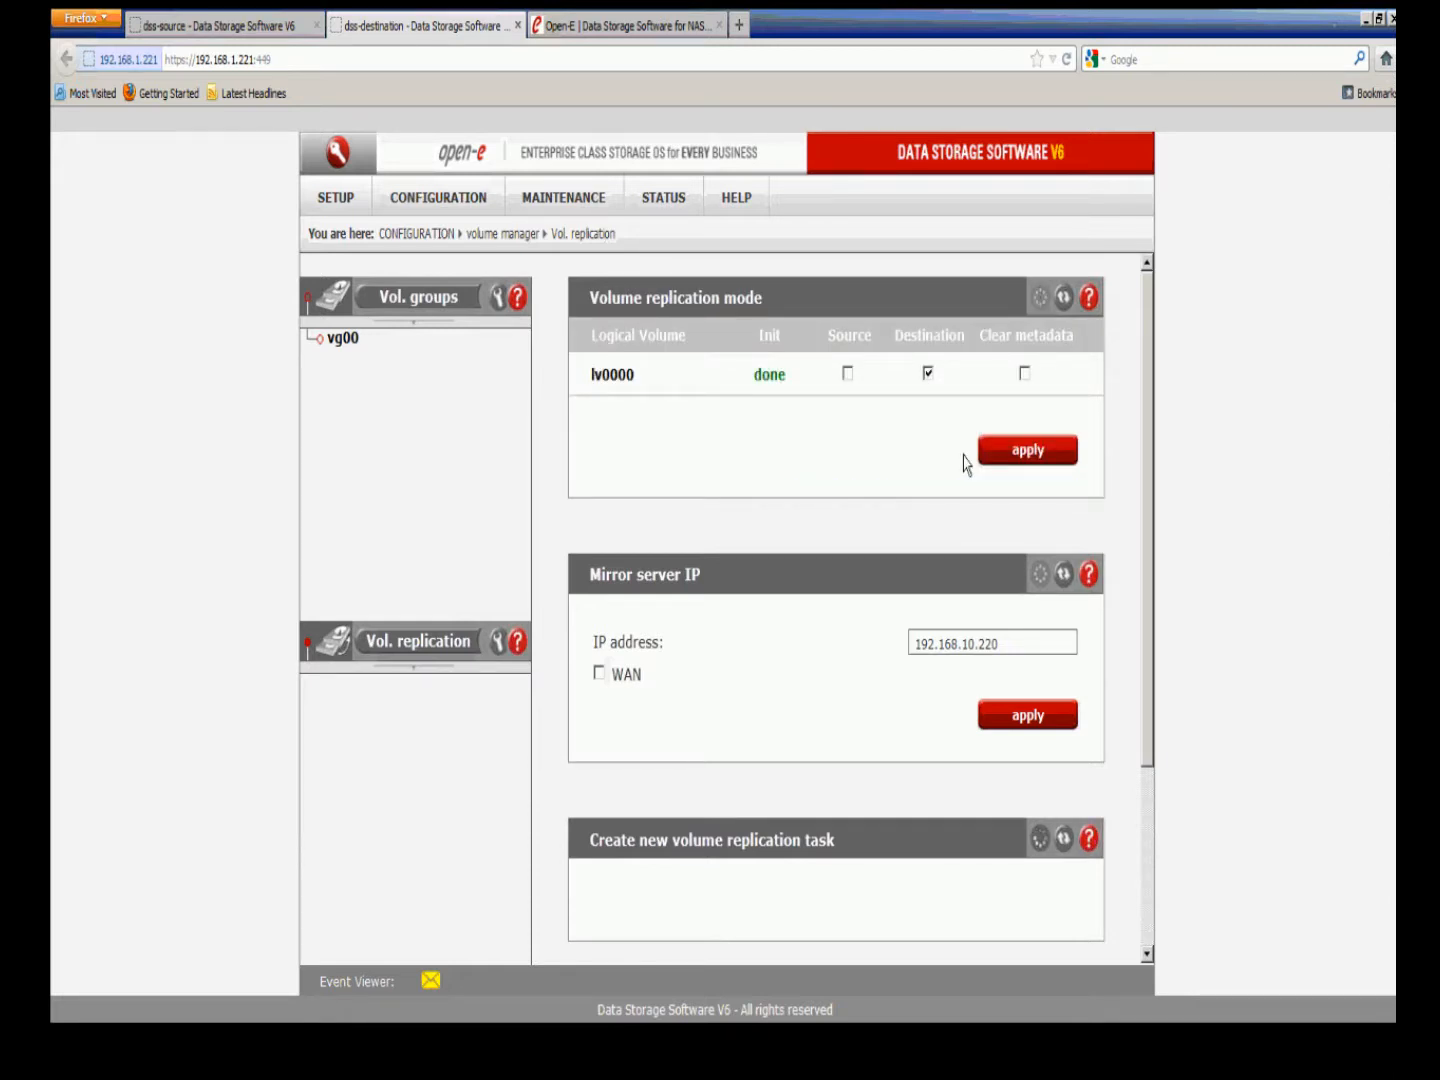
Step: Set the destination server's mirror server IP address to 192.168.20.220 and apply it
double_click(967, 644)
type("20")
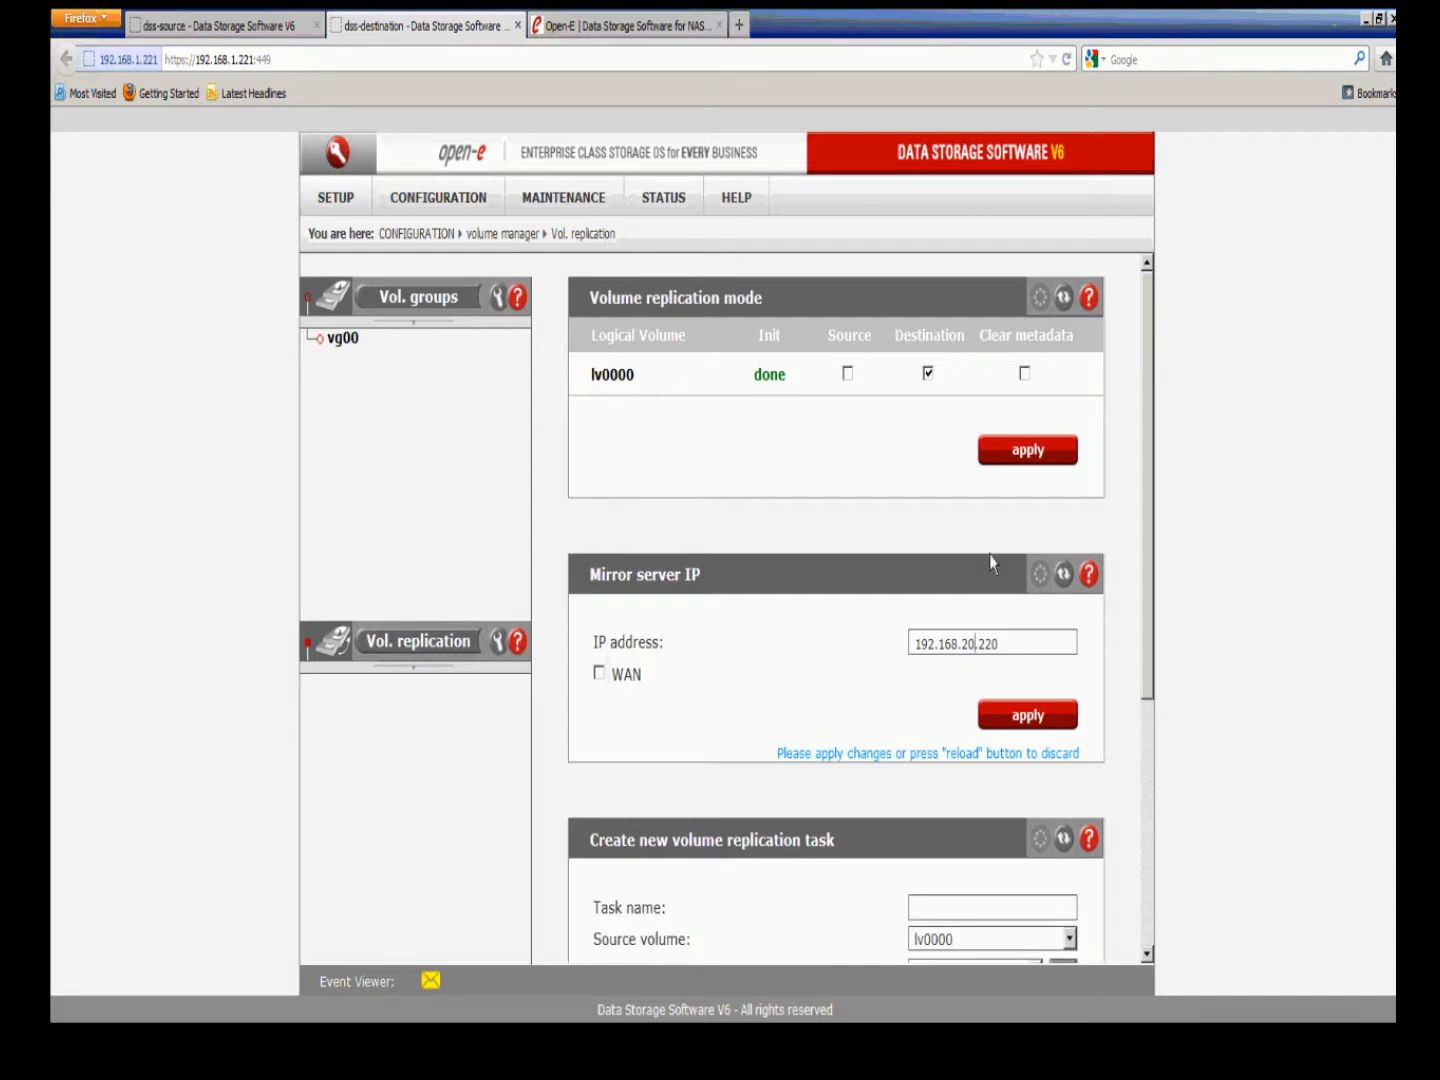
left_click(1019, 715)
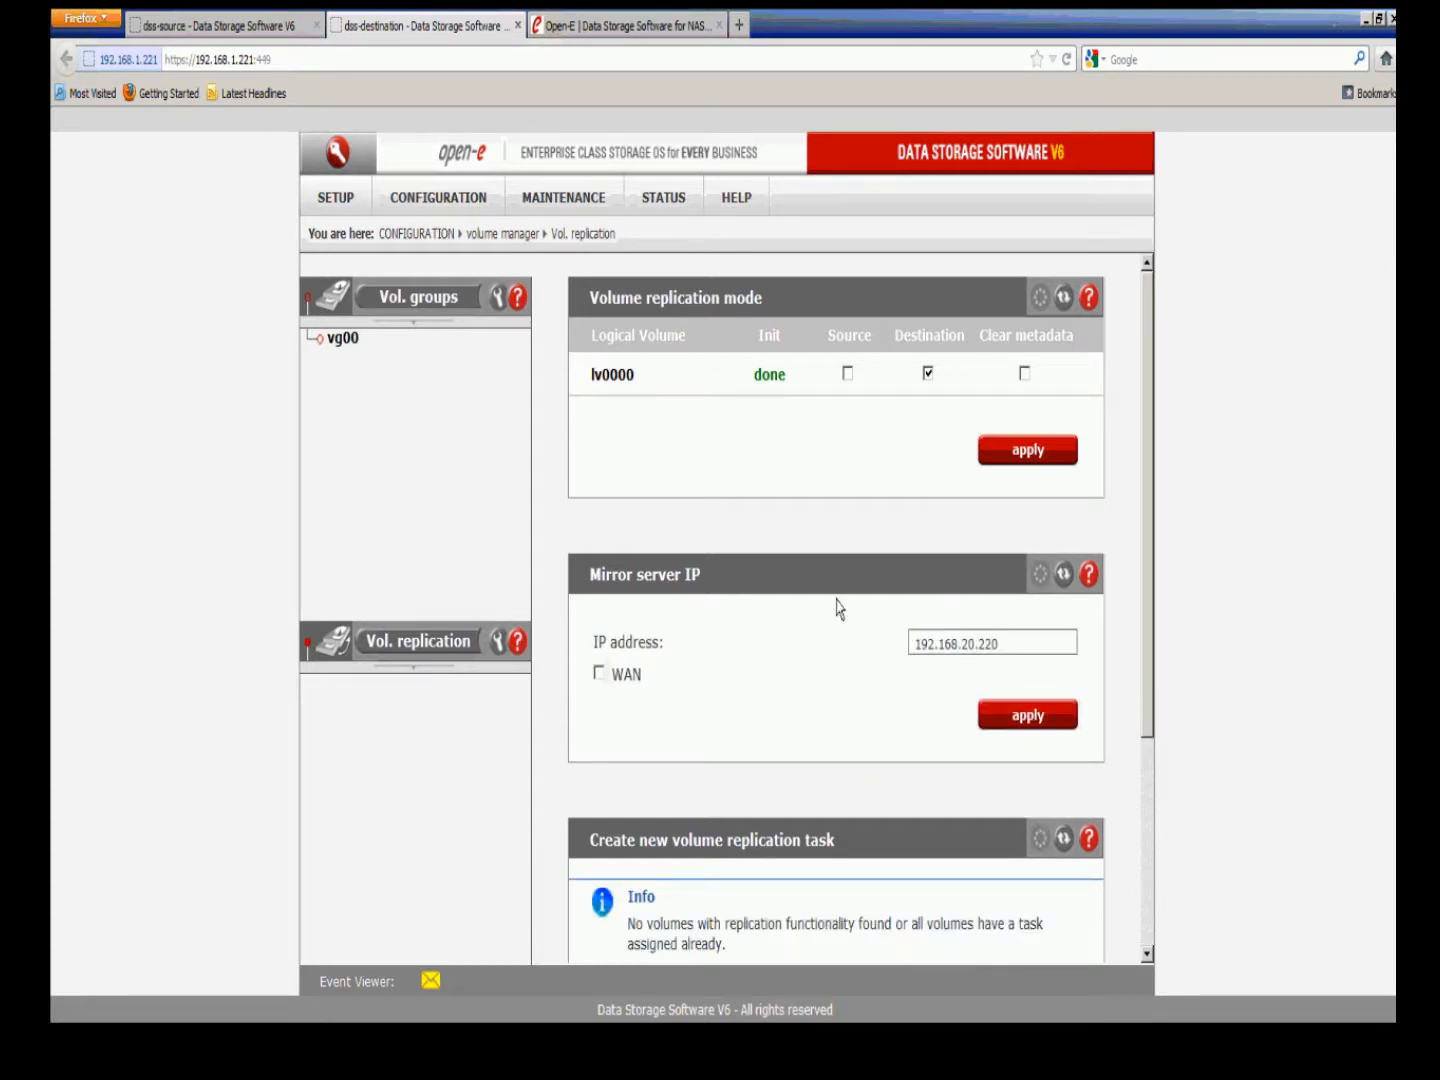
Step: On dss-source, create a volume replication task named V-Rep with source and destination volume lv0000 and 40 MB SyncSource bandwidth
left_click(288, 40)
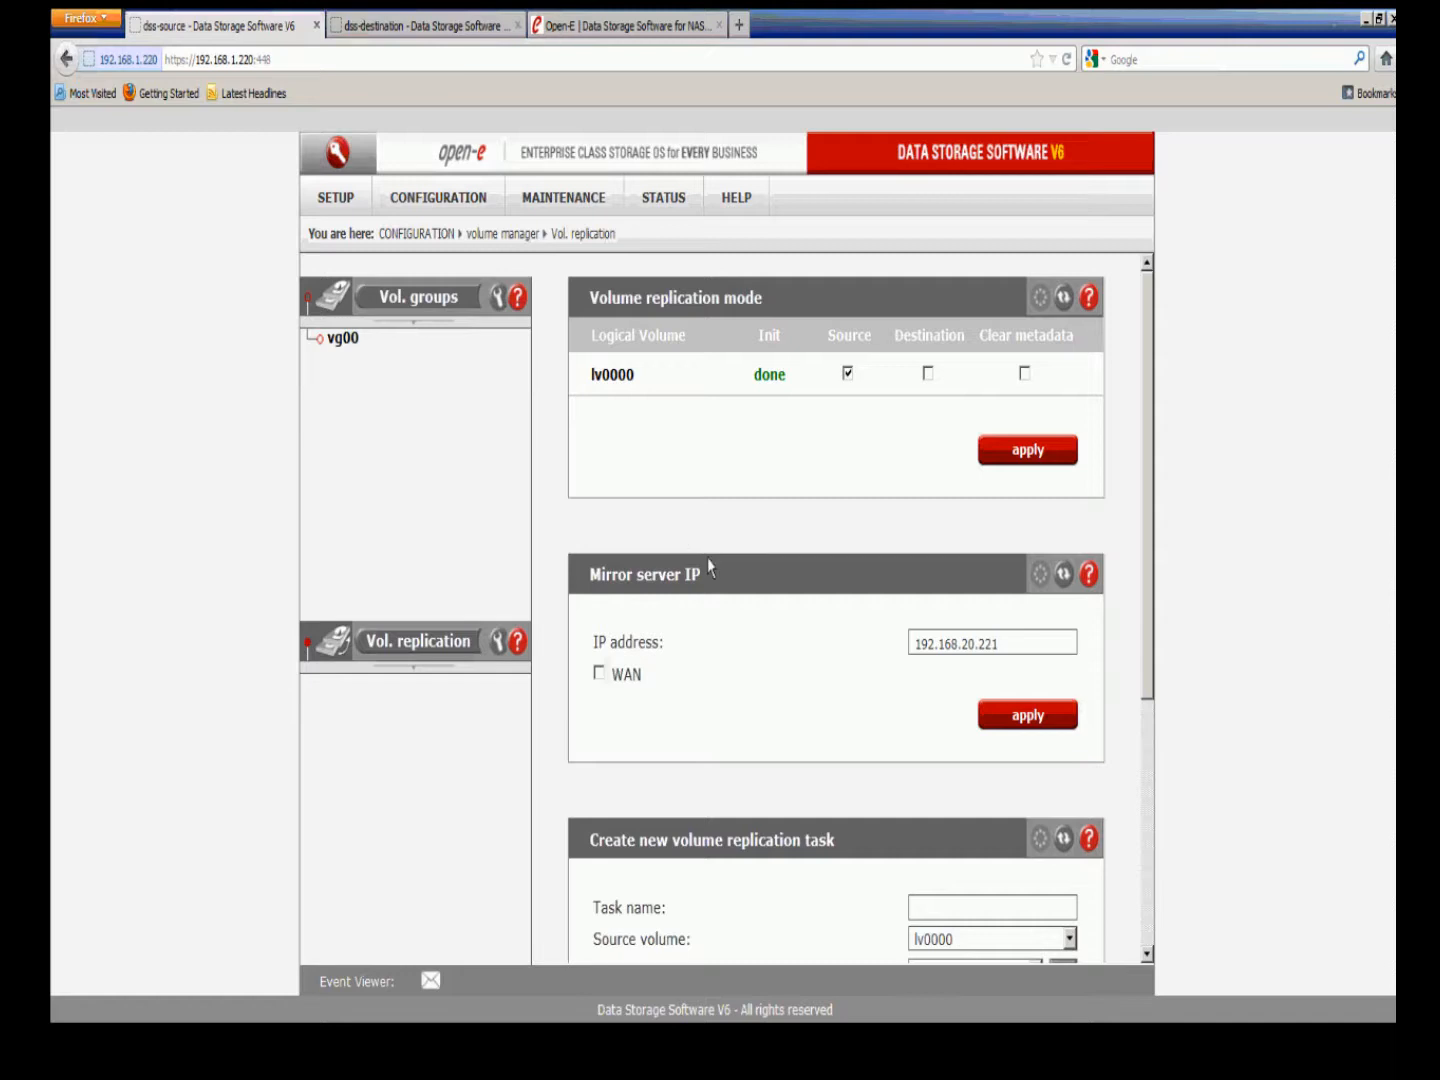
scroll(710, 570, "down", 5)
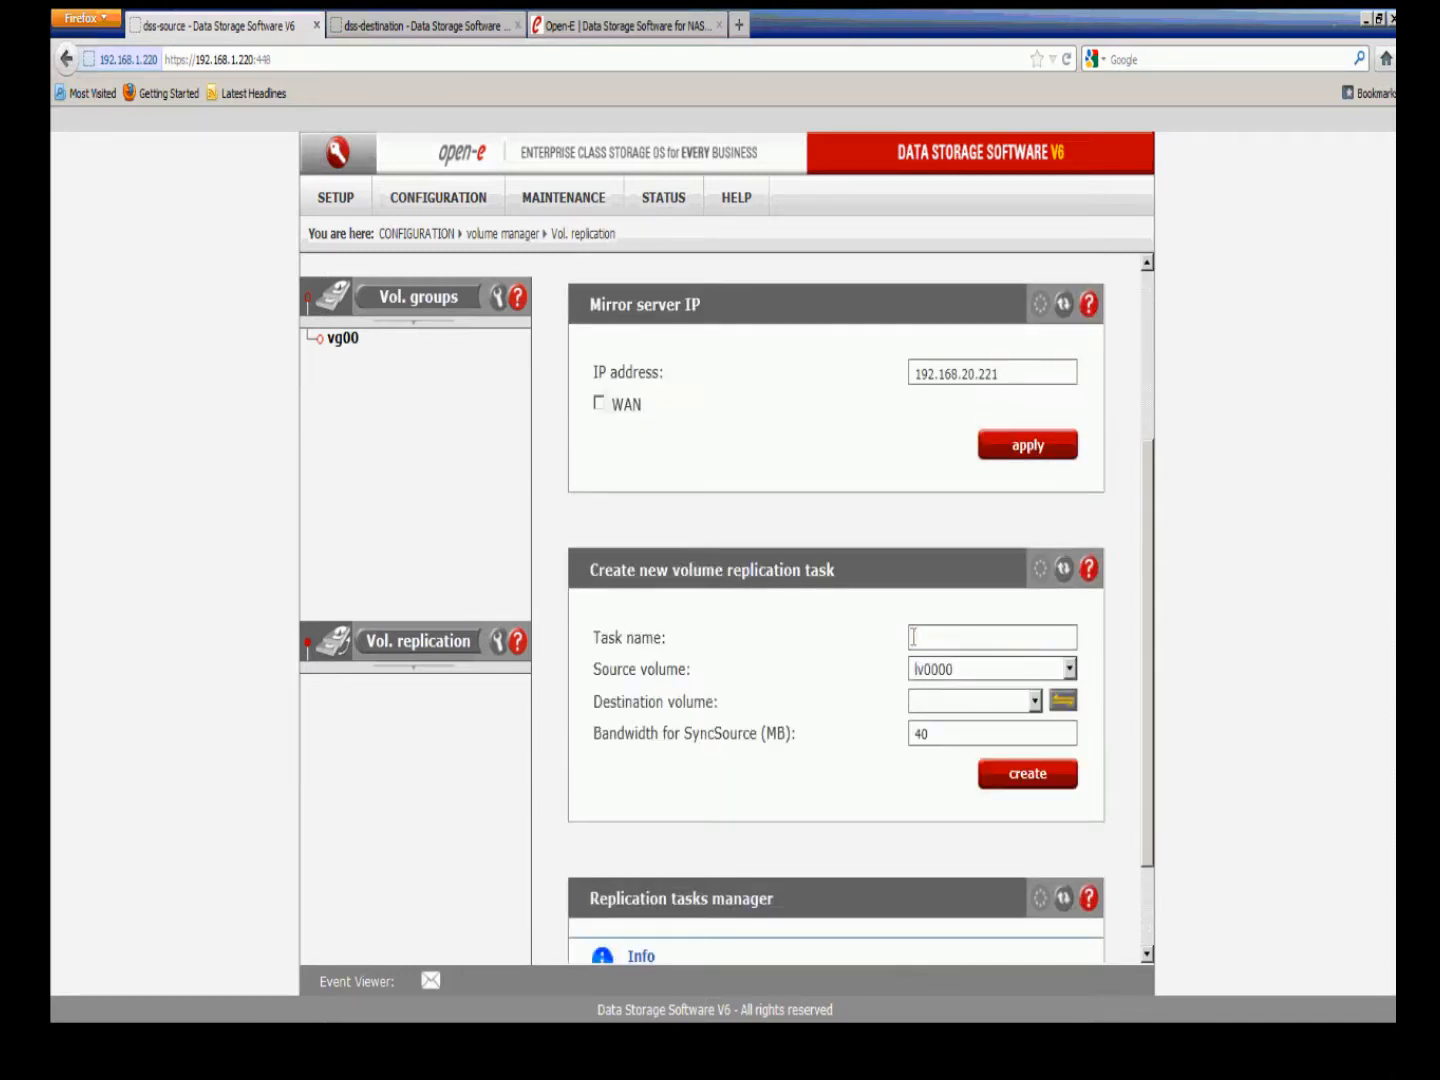
left_click(914, 637)
type("lv-")
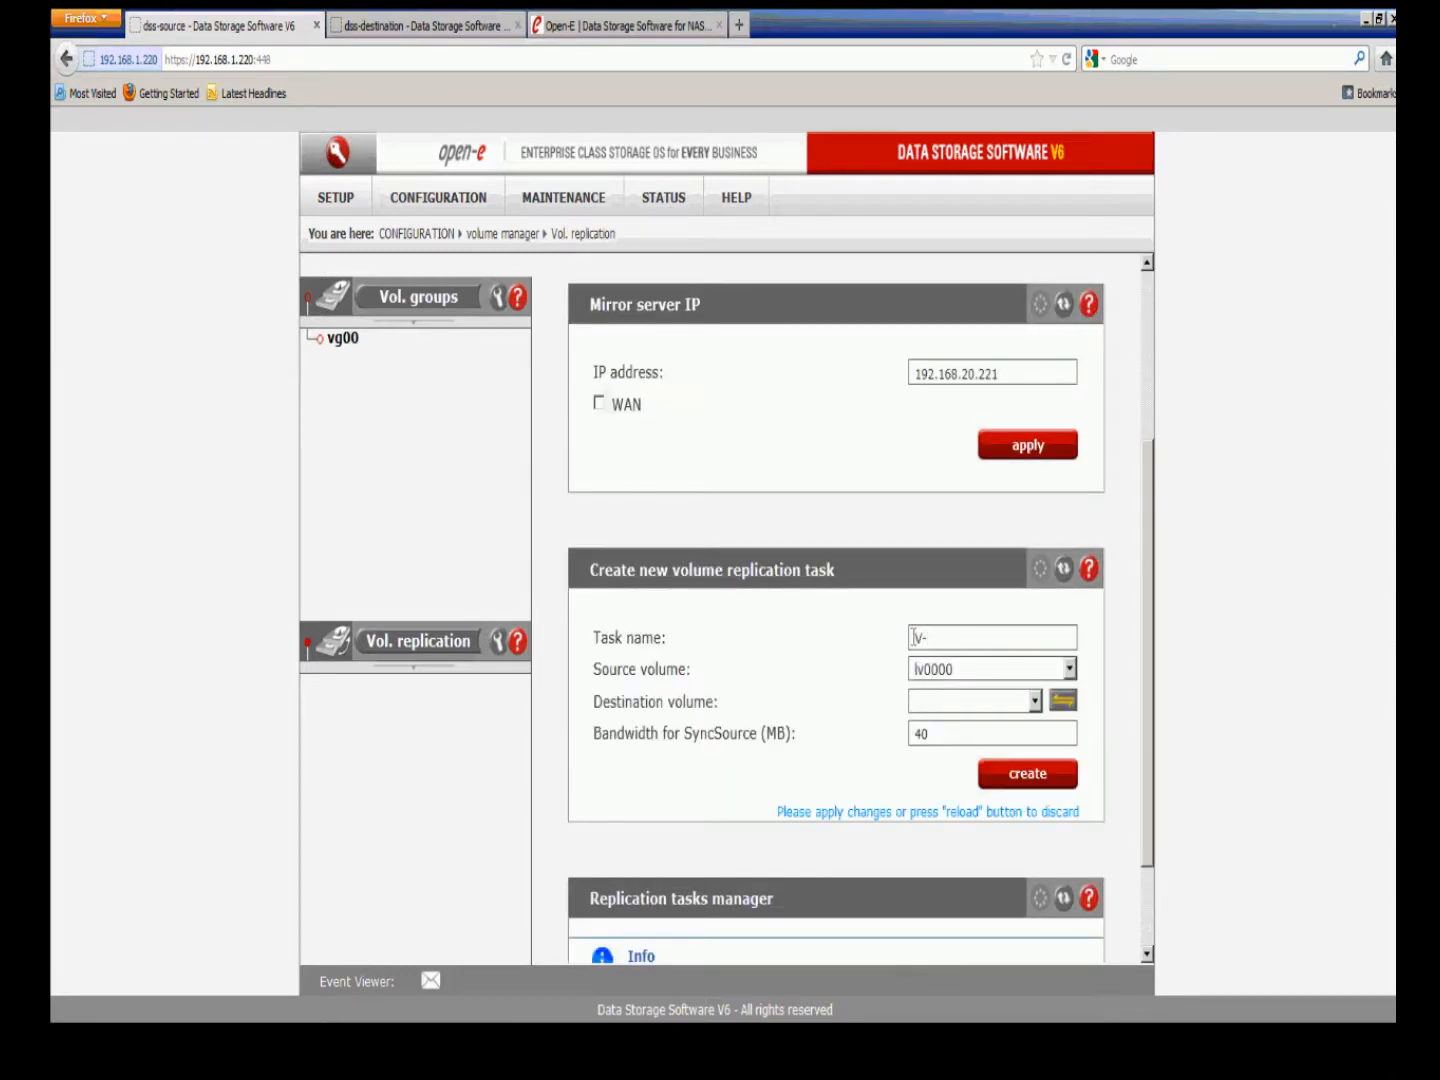
type("Rep")
left_click(1064, 702)
left_click_drag(720, 705, 604, 718)
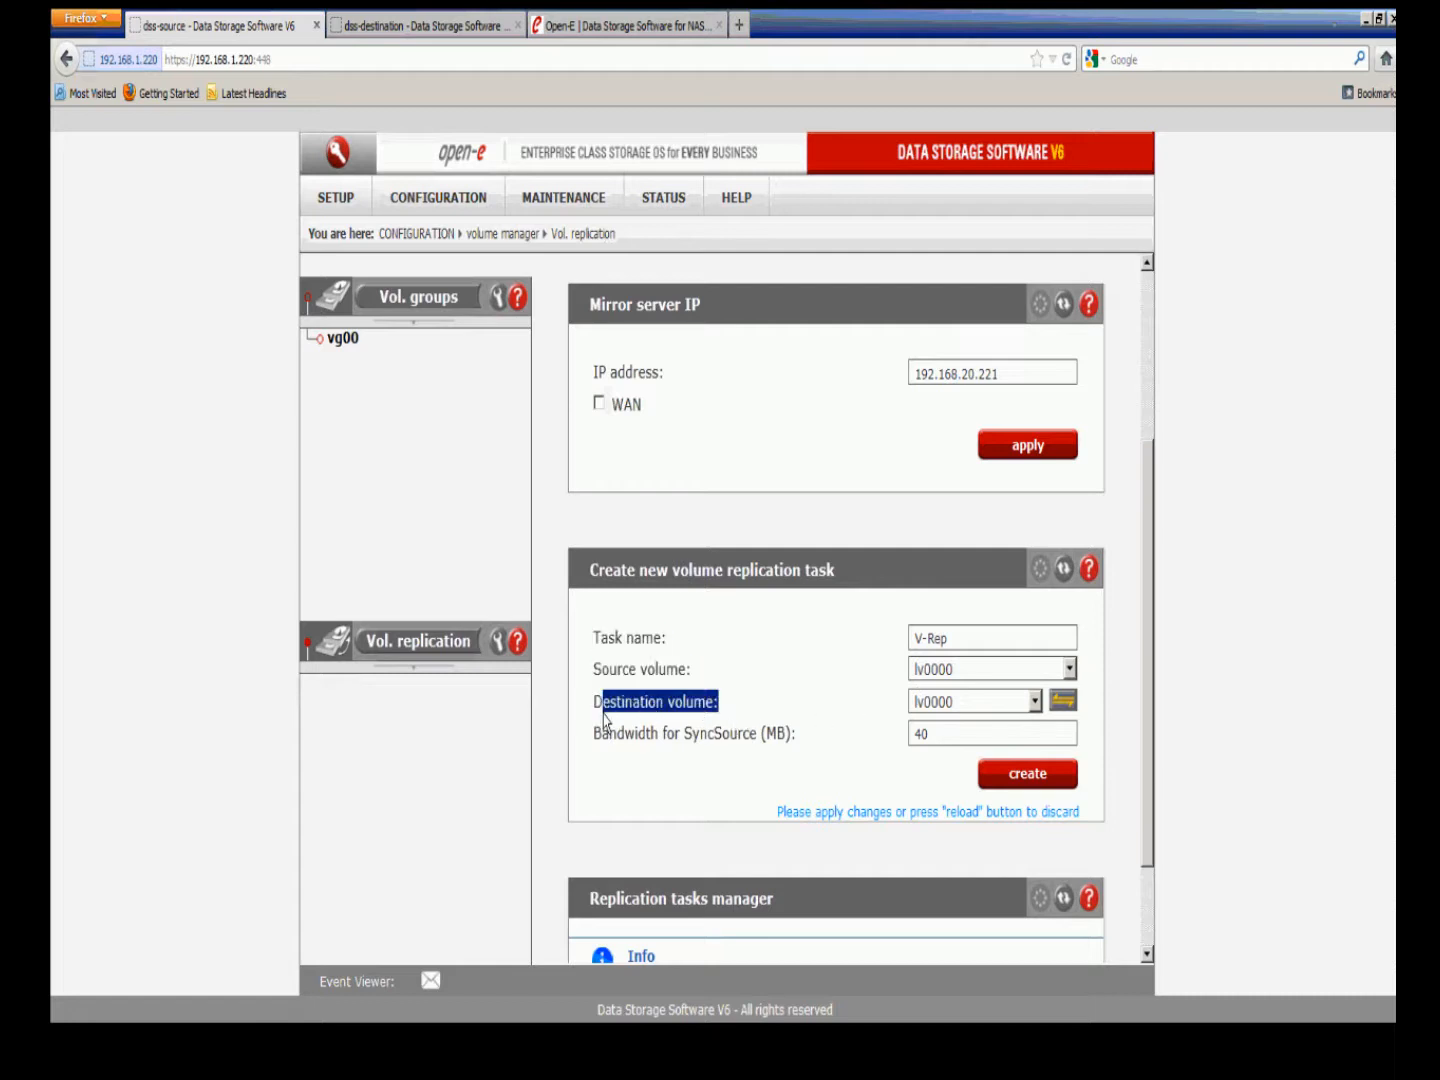
left_click(947, 740)
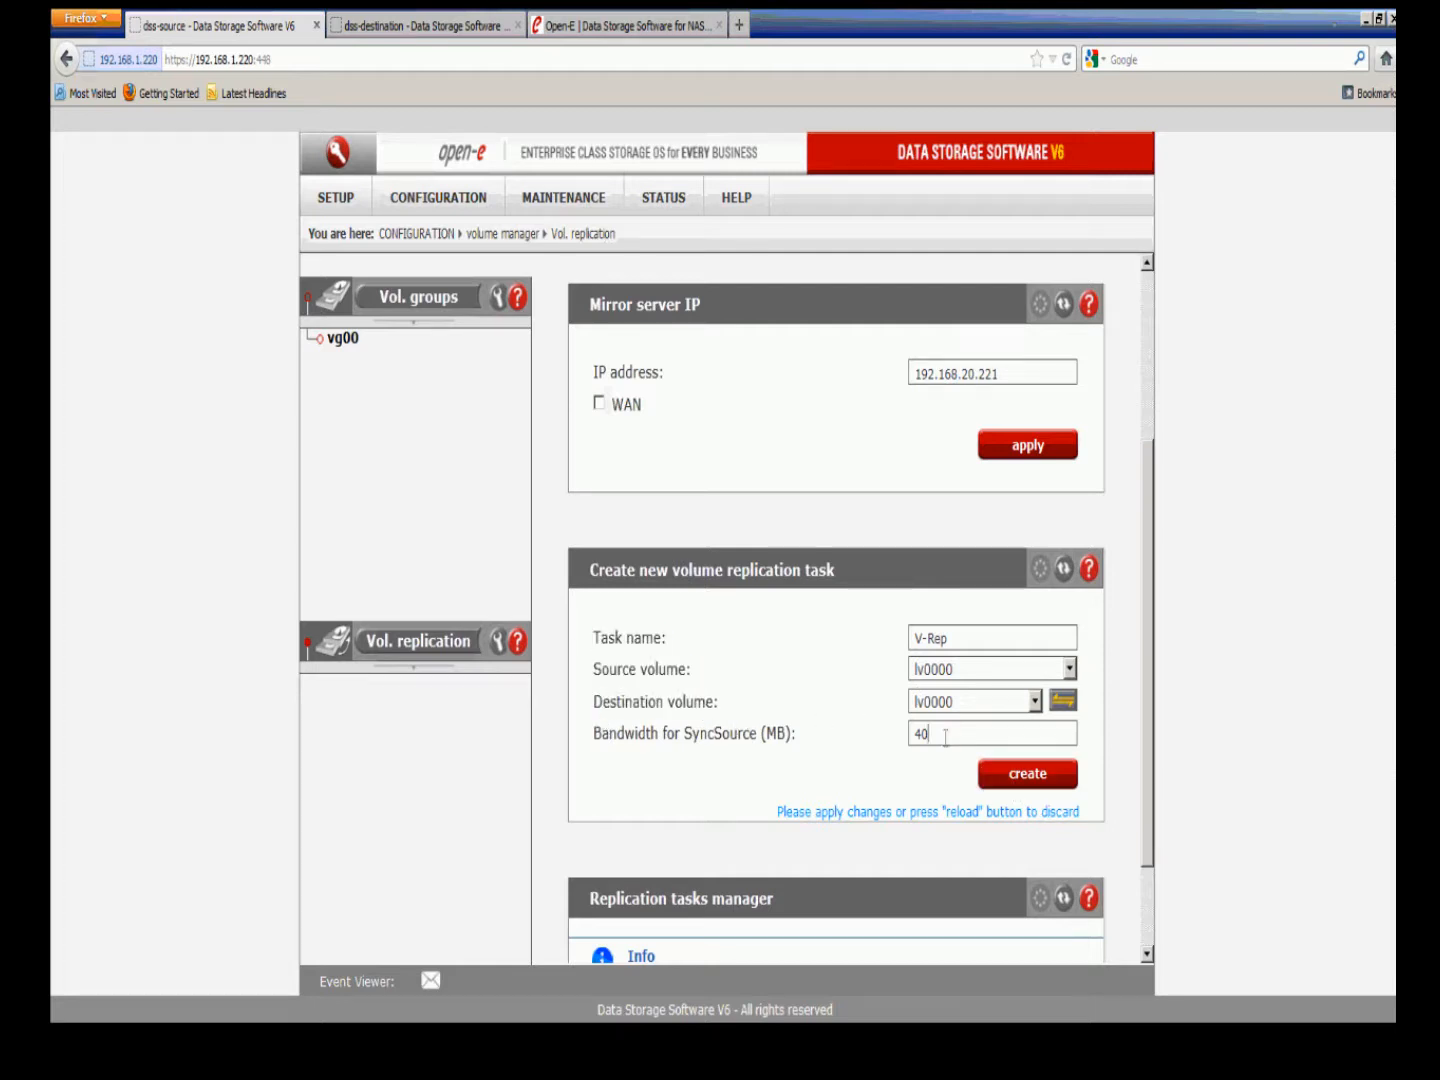
left_click(1024, 786)
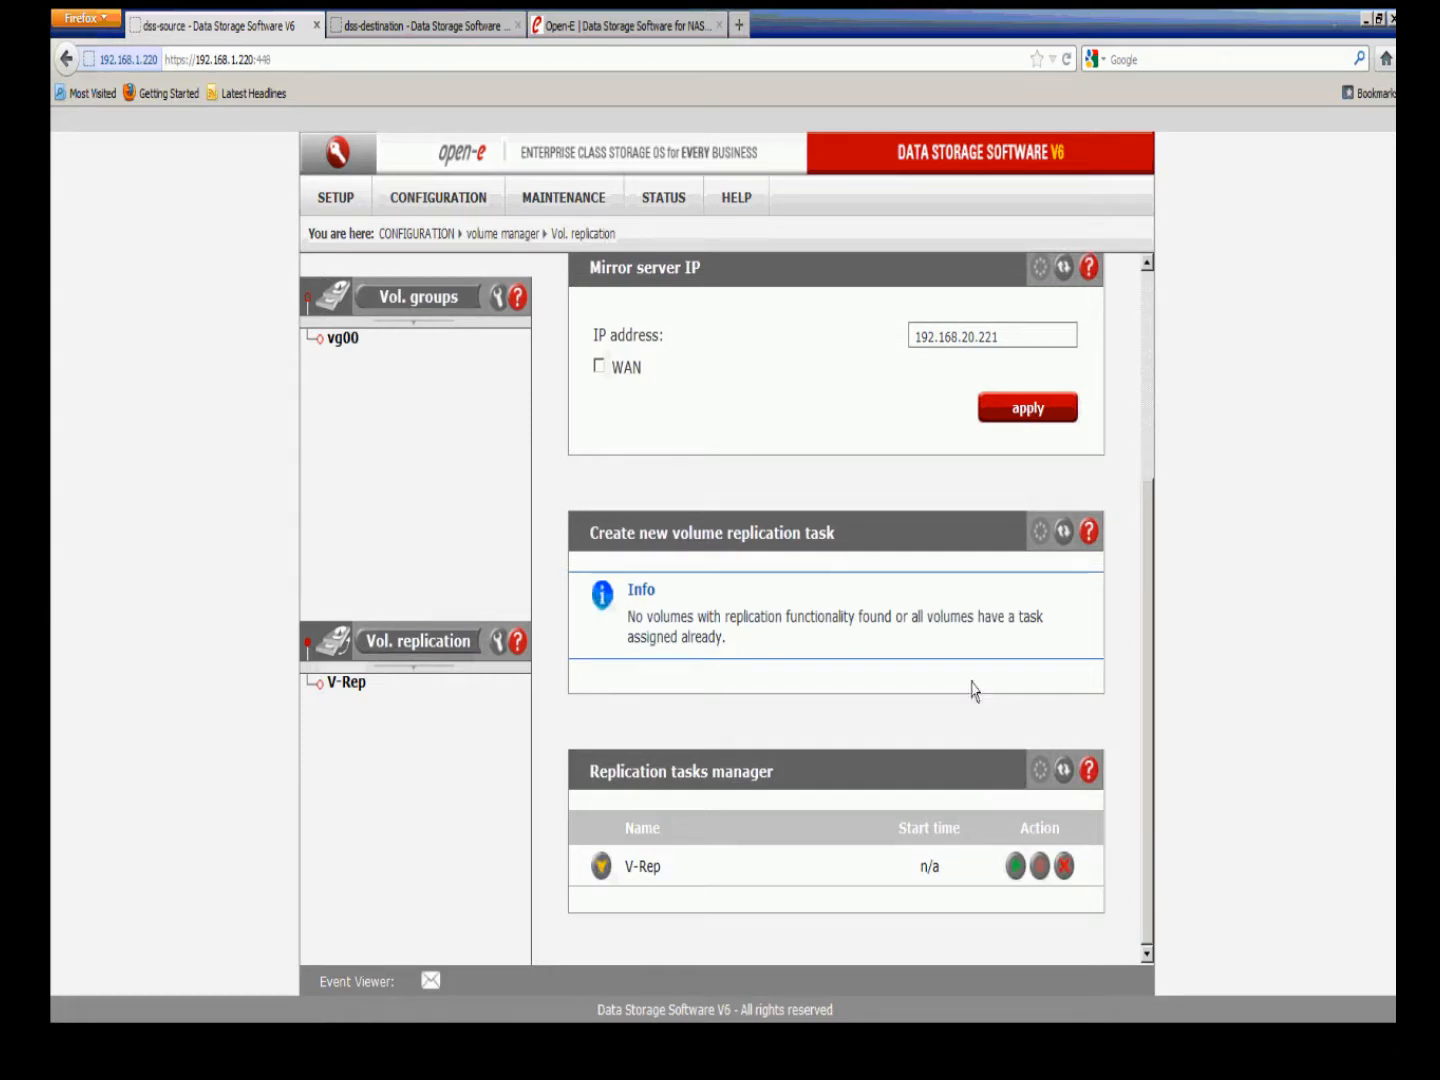
Step: Expand the V-Rep task's details in the replication tasks manager and start the task
scroll(972, 690, "up", 1)
left_click(600, 867)
scroll(691, 874, "down", 1)
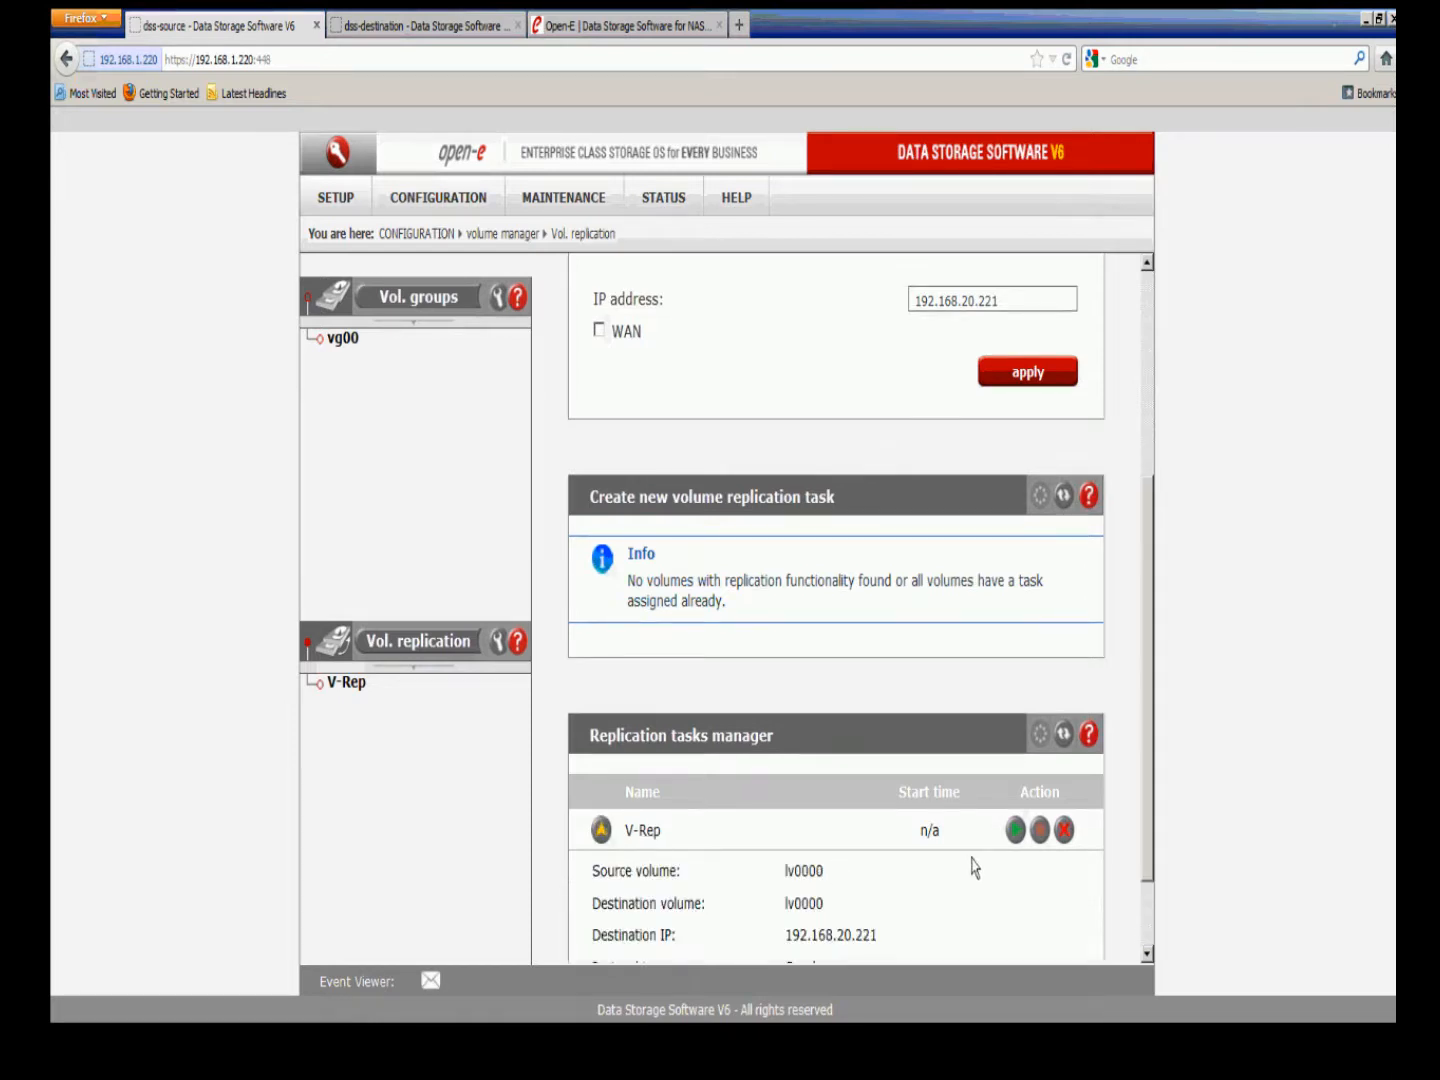
scroll(975, 865, "down", 2)
left_click(1015, 727)
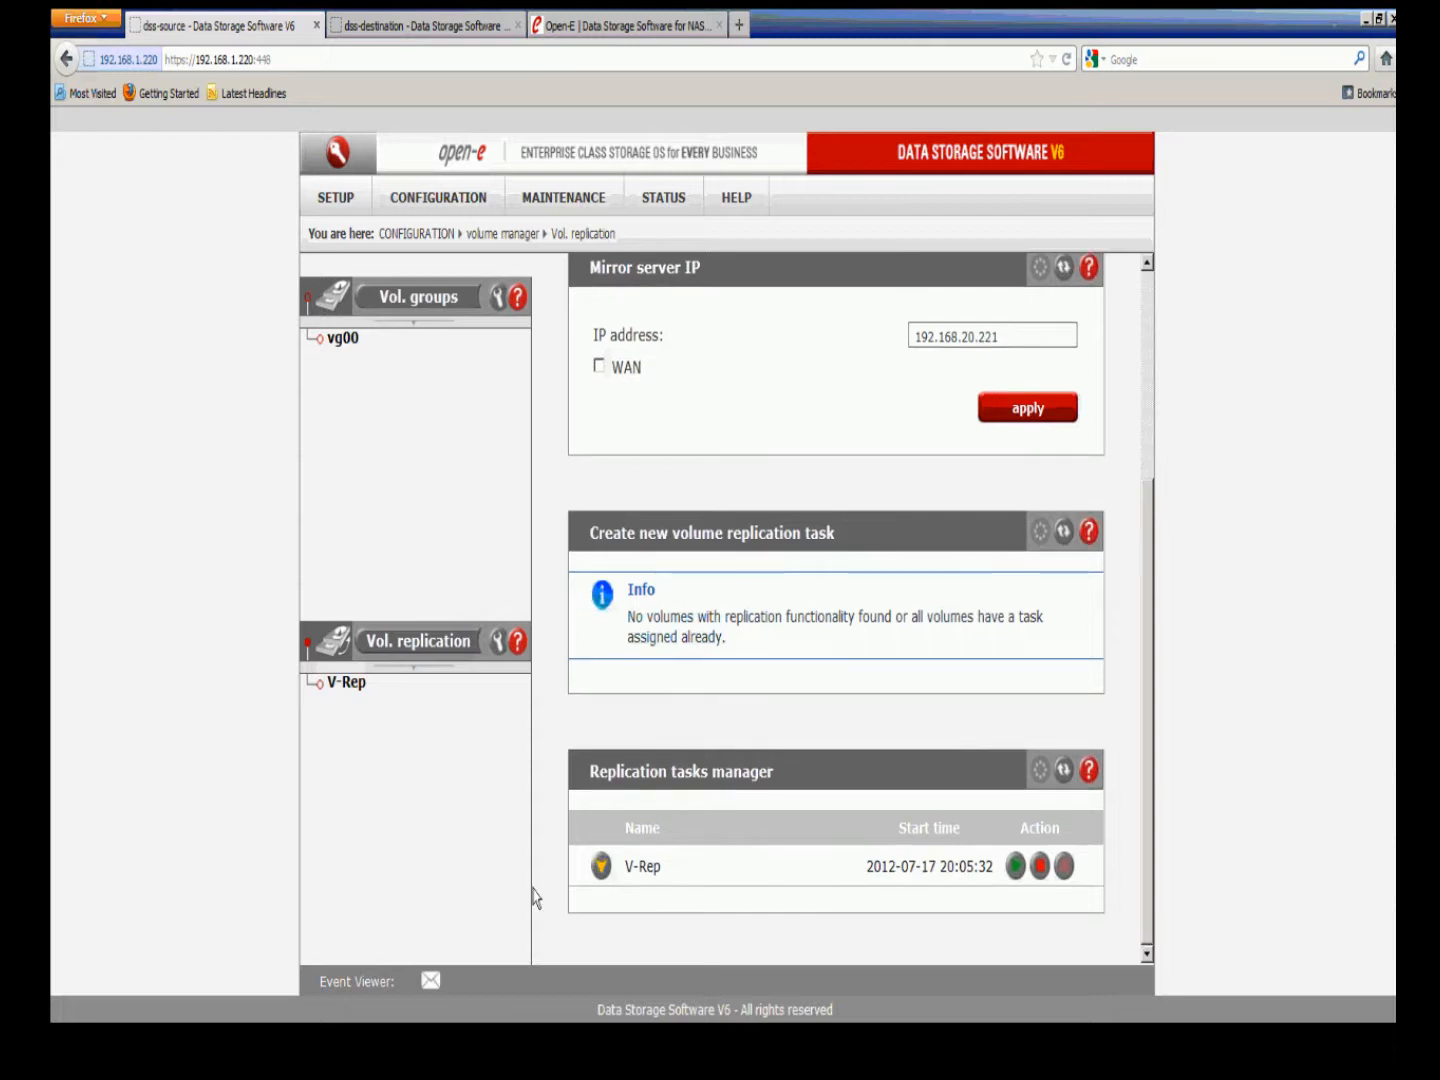
Step: Review the started V-Rep task's details, dismiss the event notice, and check its source and destination consistency among the running tasks
left_click(601, 866)
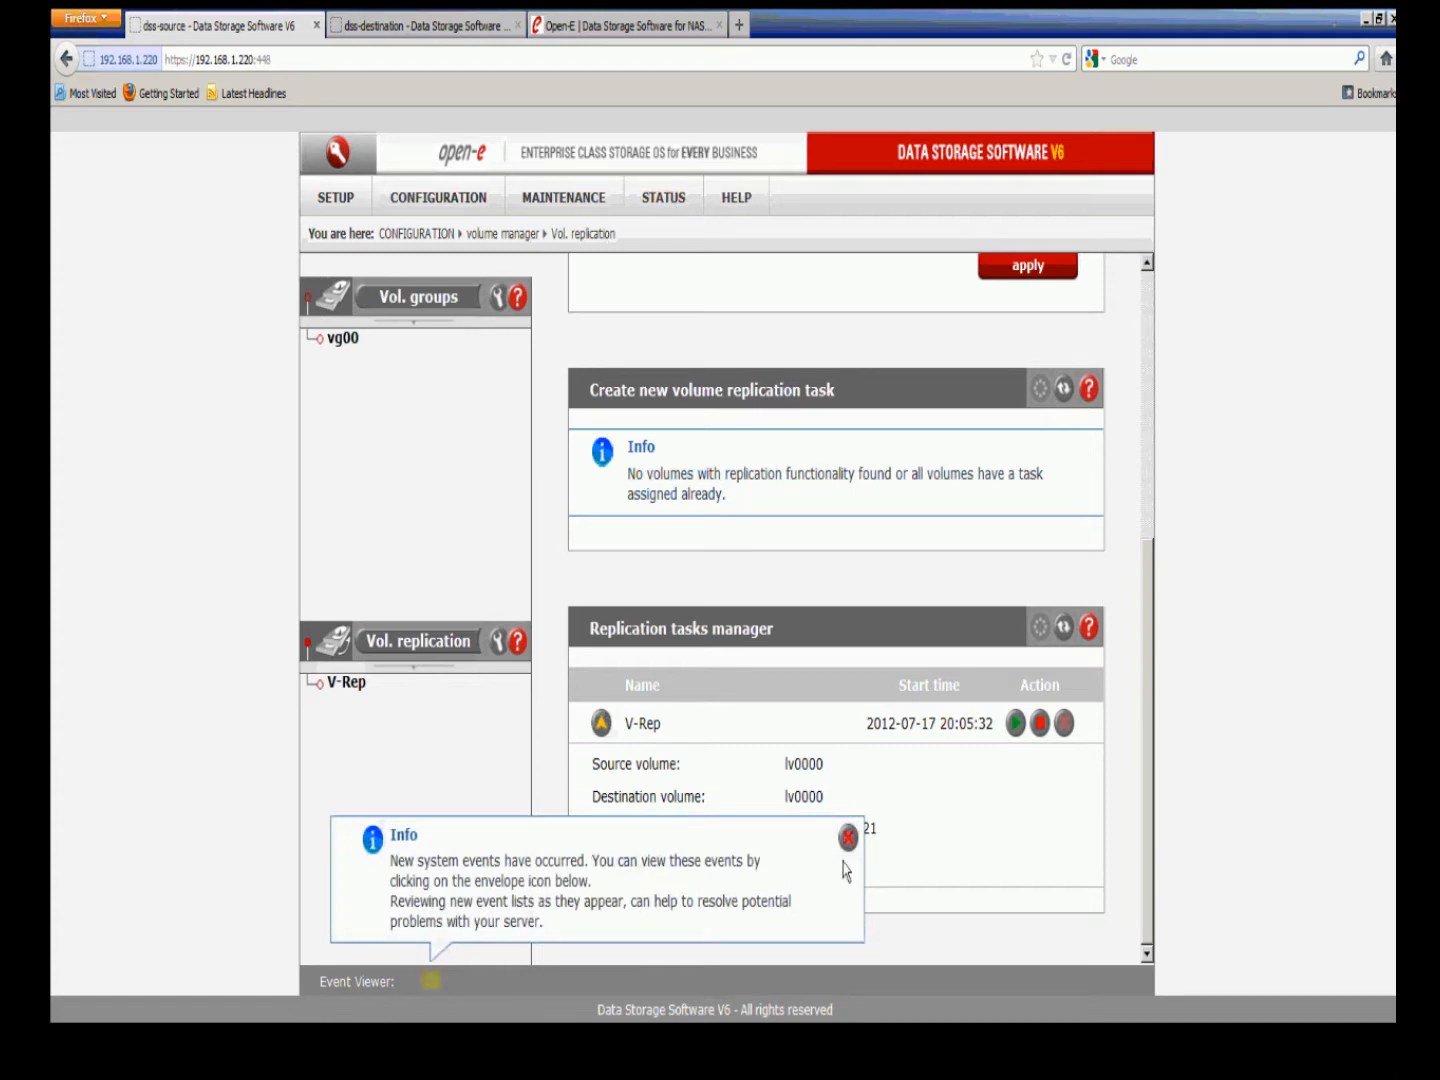
left_click(849, 838)
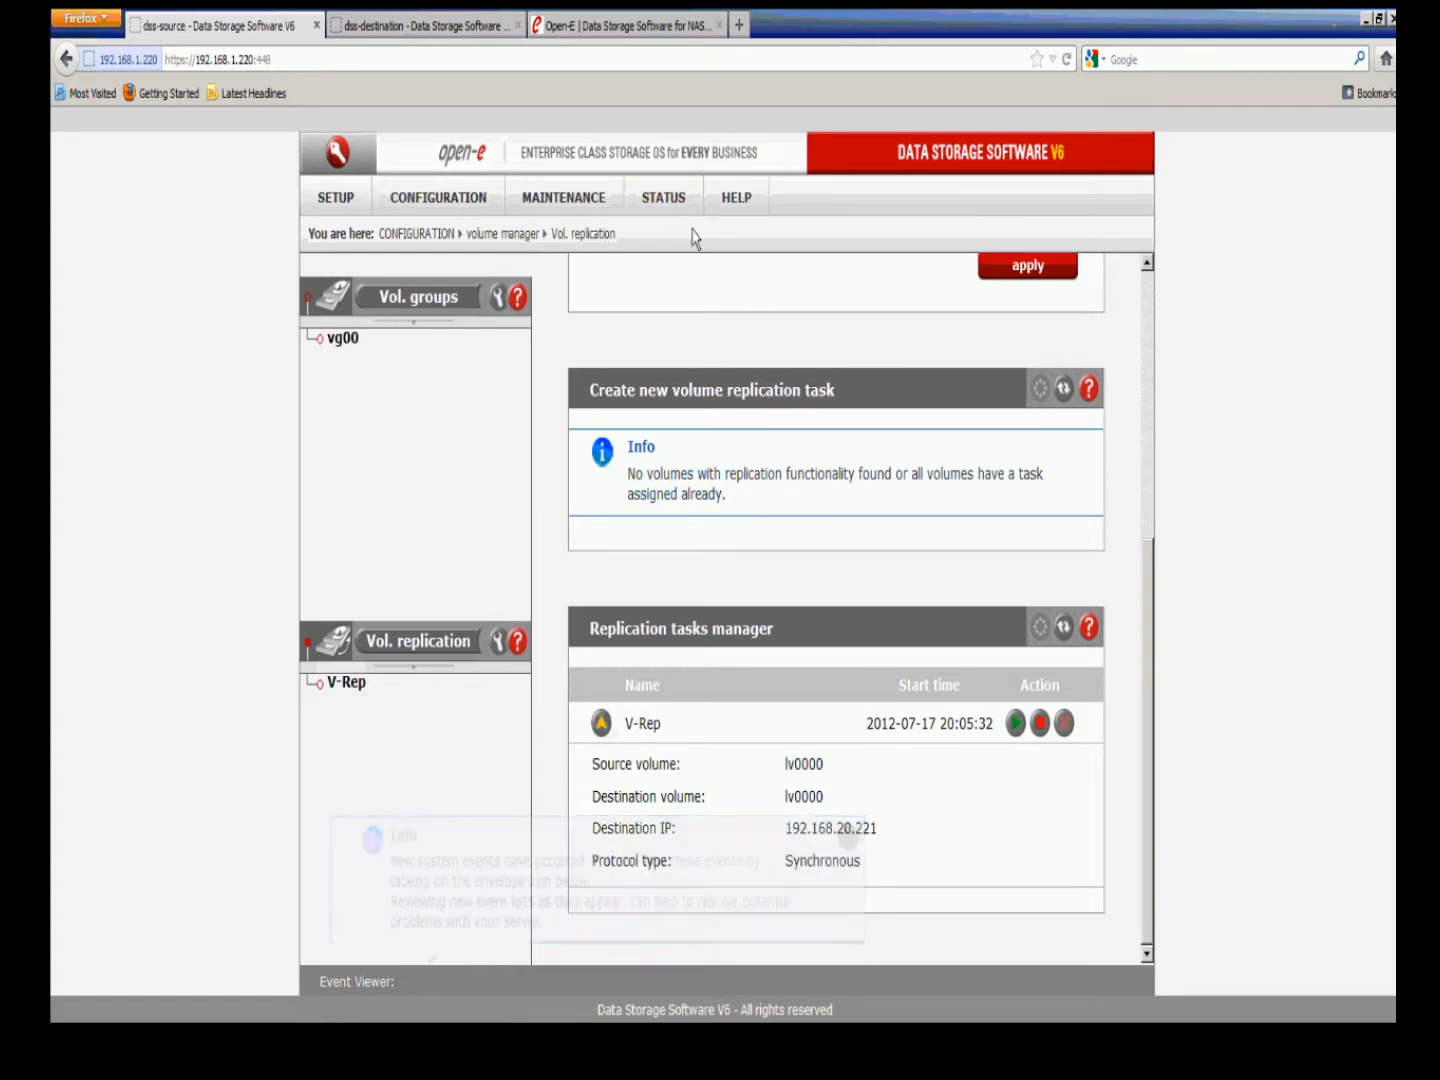
left_click(663, 199)
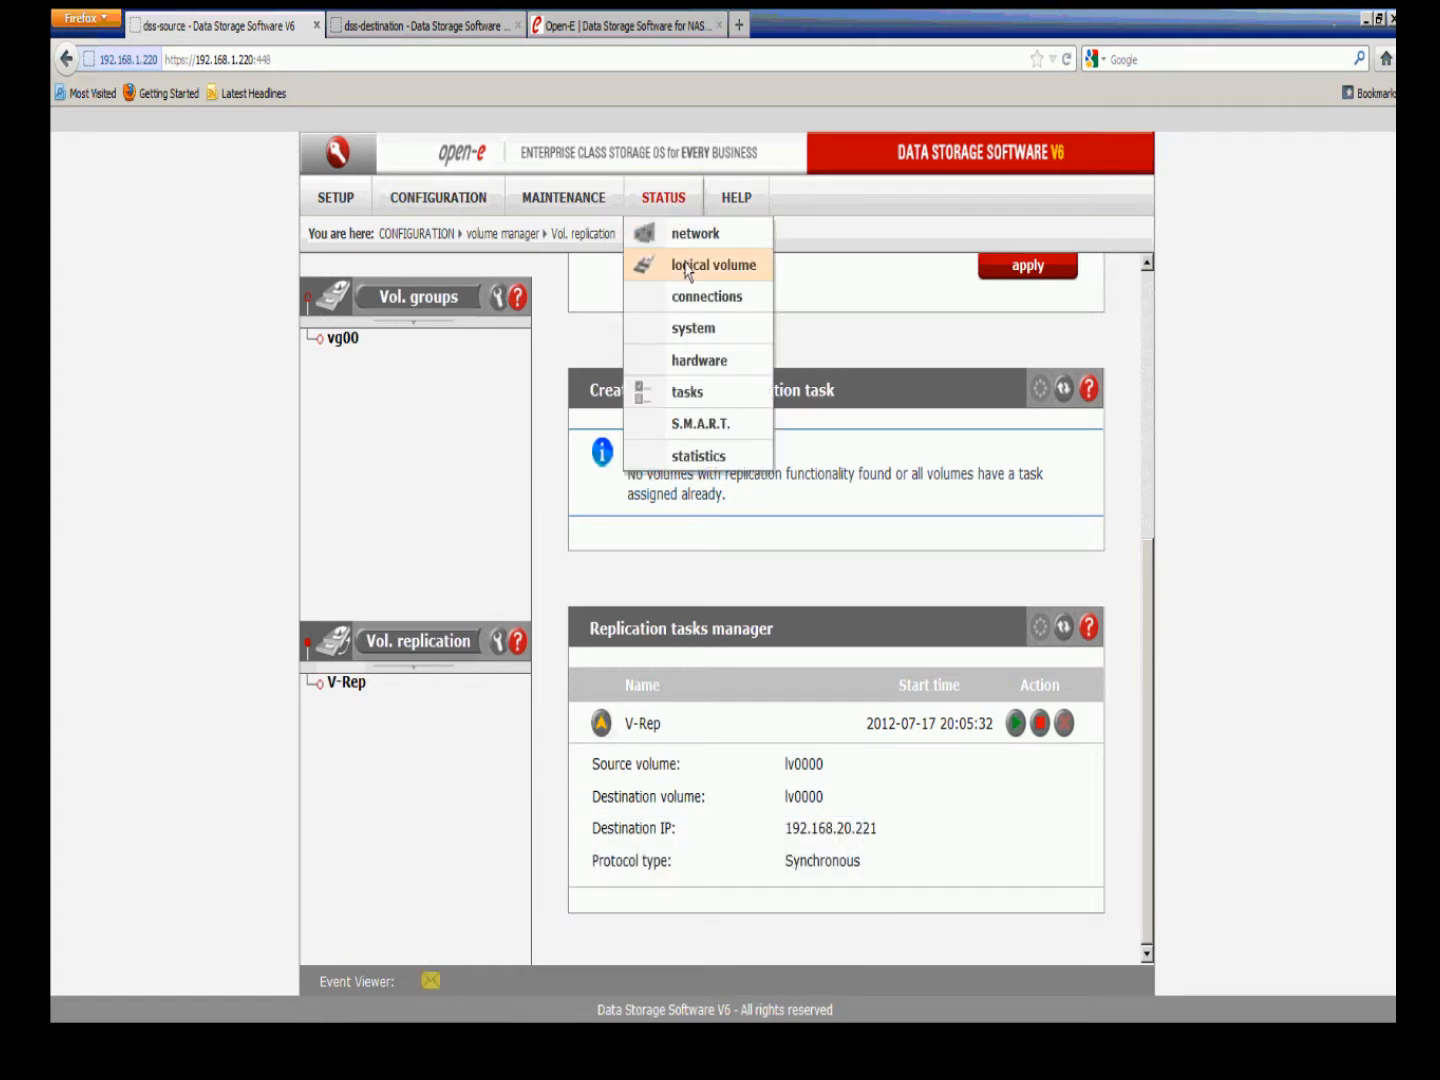
left_click(690, 392)
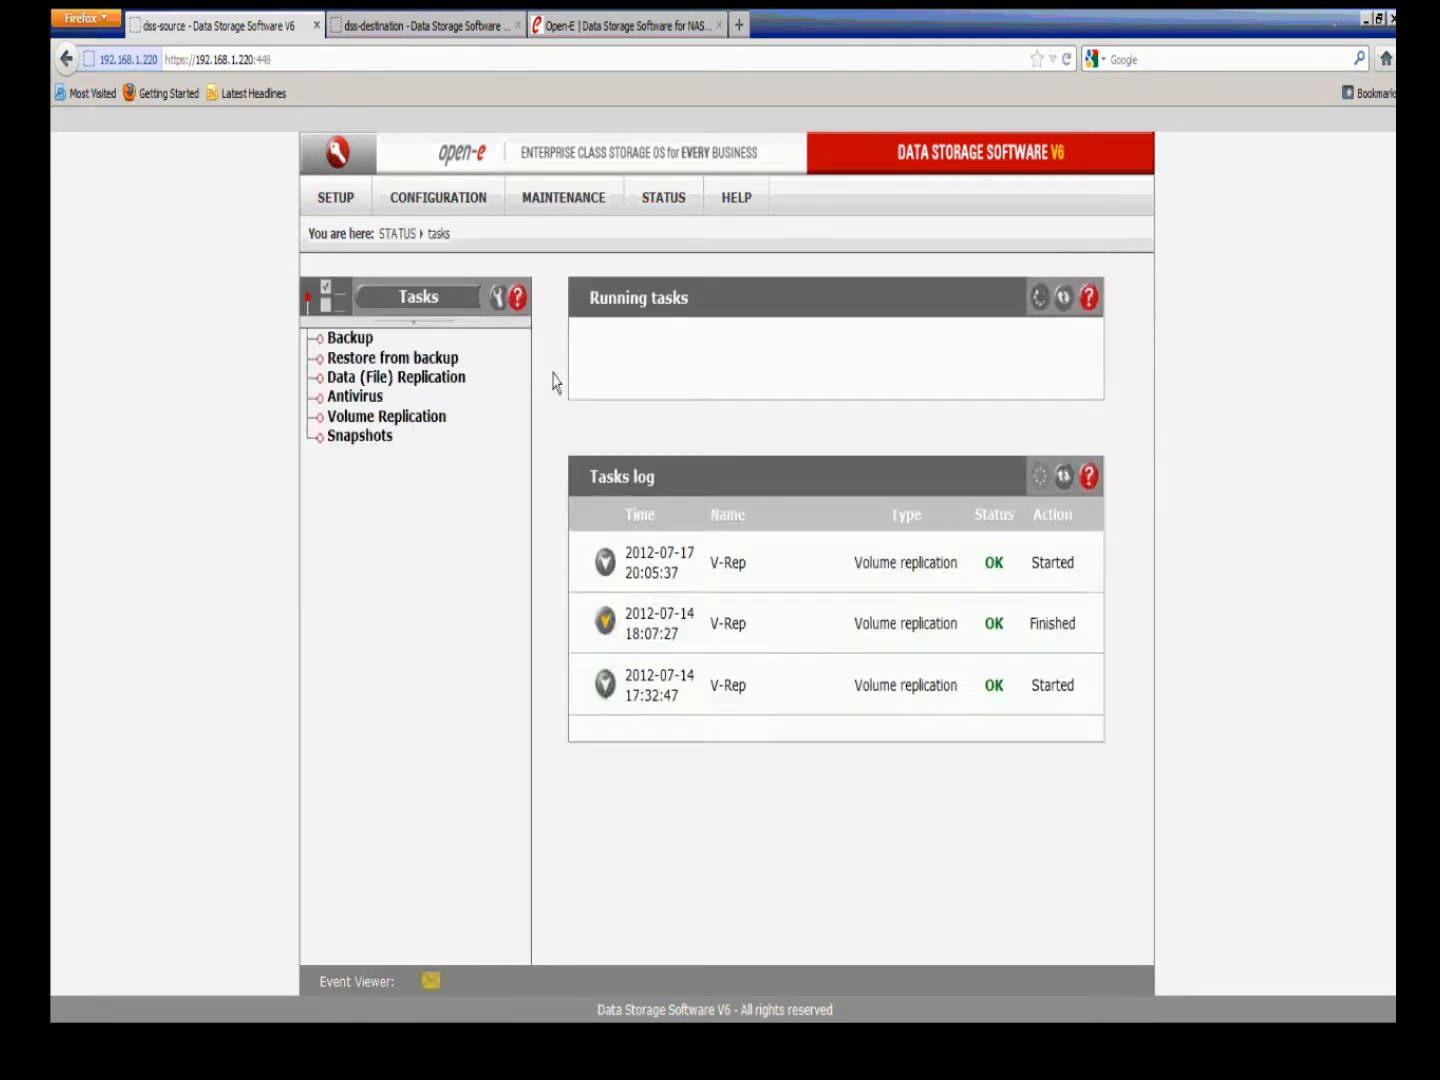
left_click(606, 381)
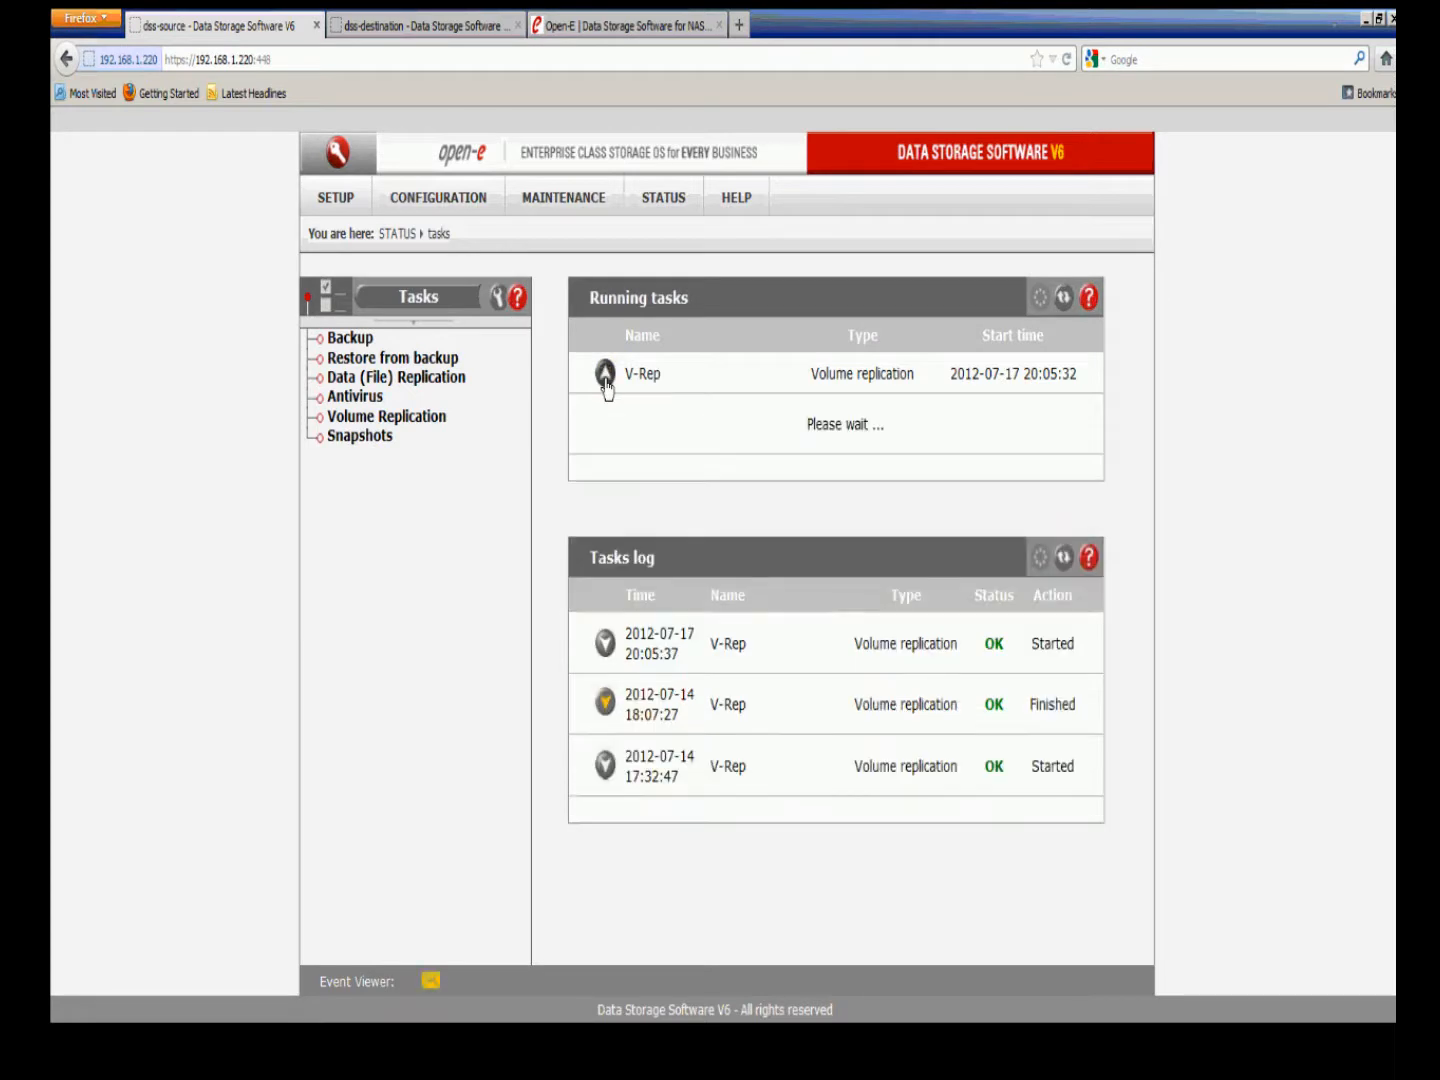
left_click_drag(885, 553, 791, 560)
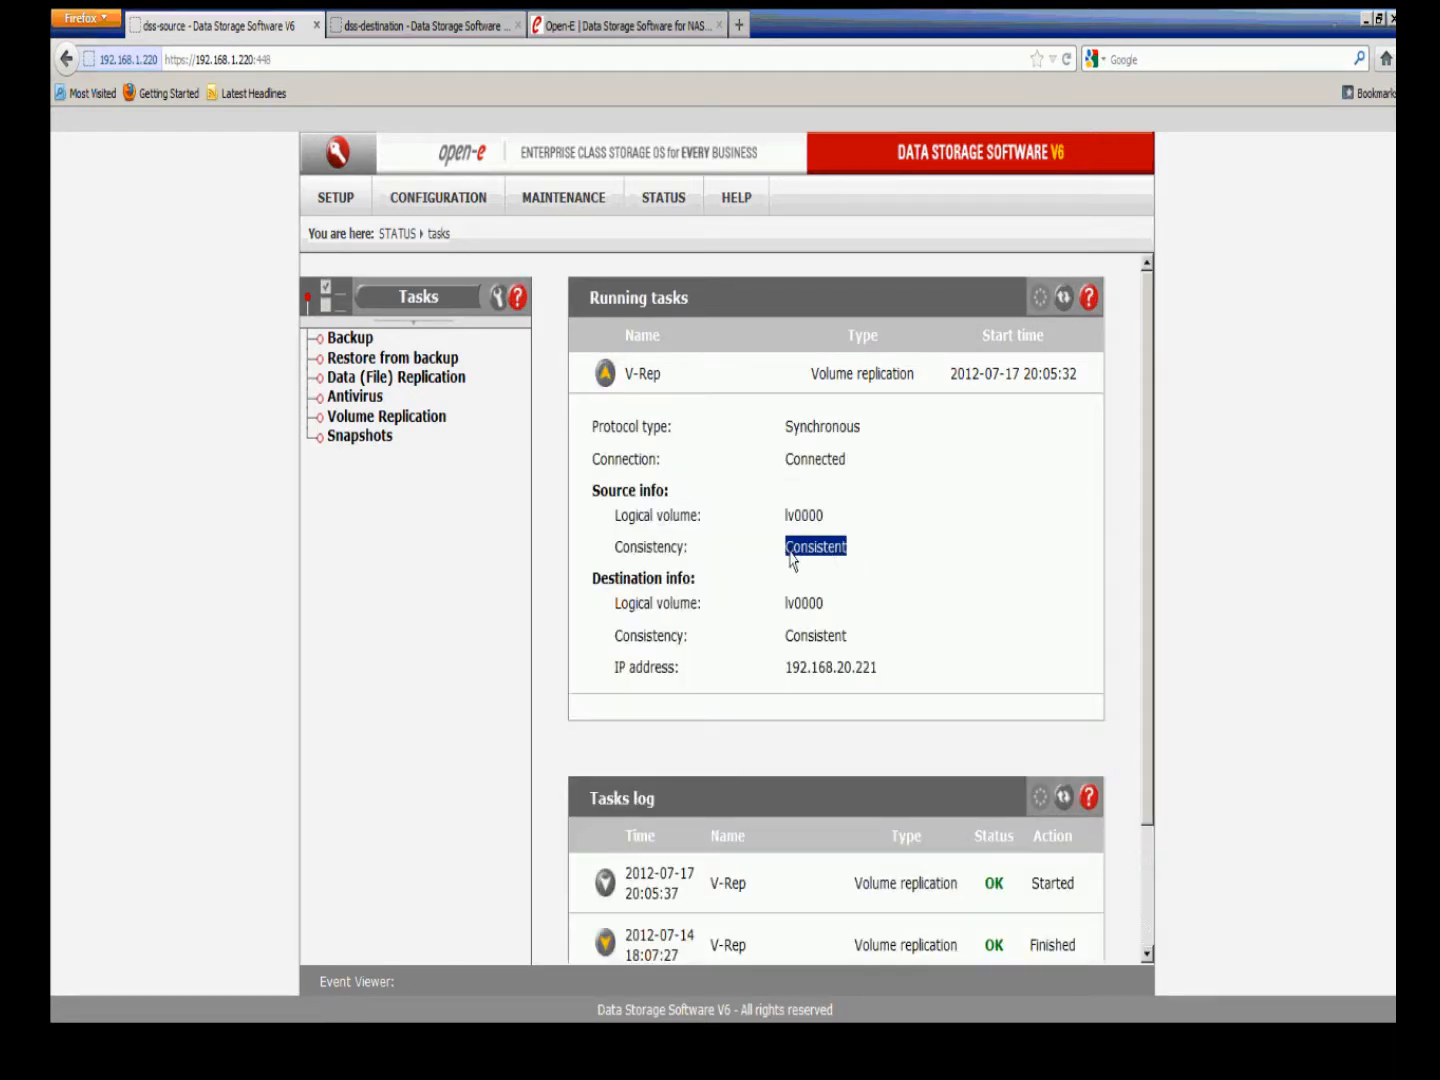
left_click_drag(855, 642, 788, 646)
left_click(874, 655)
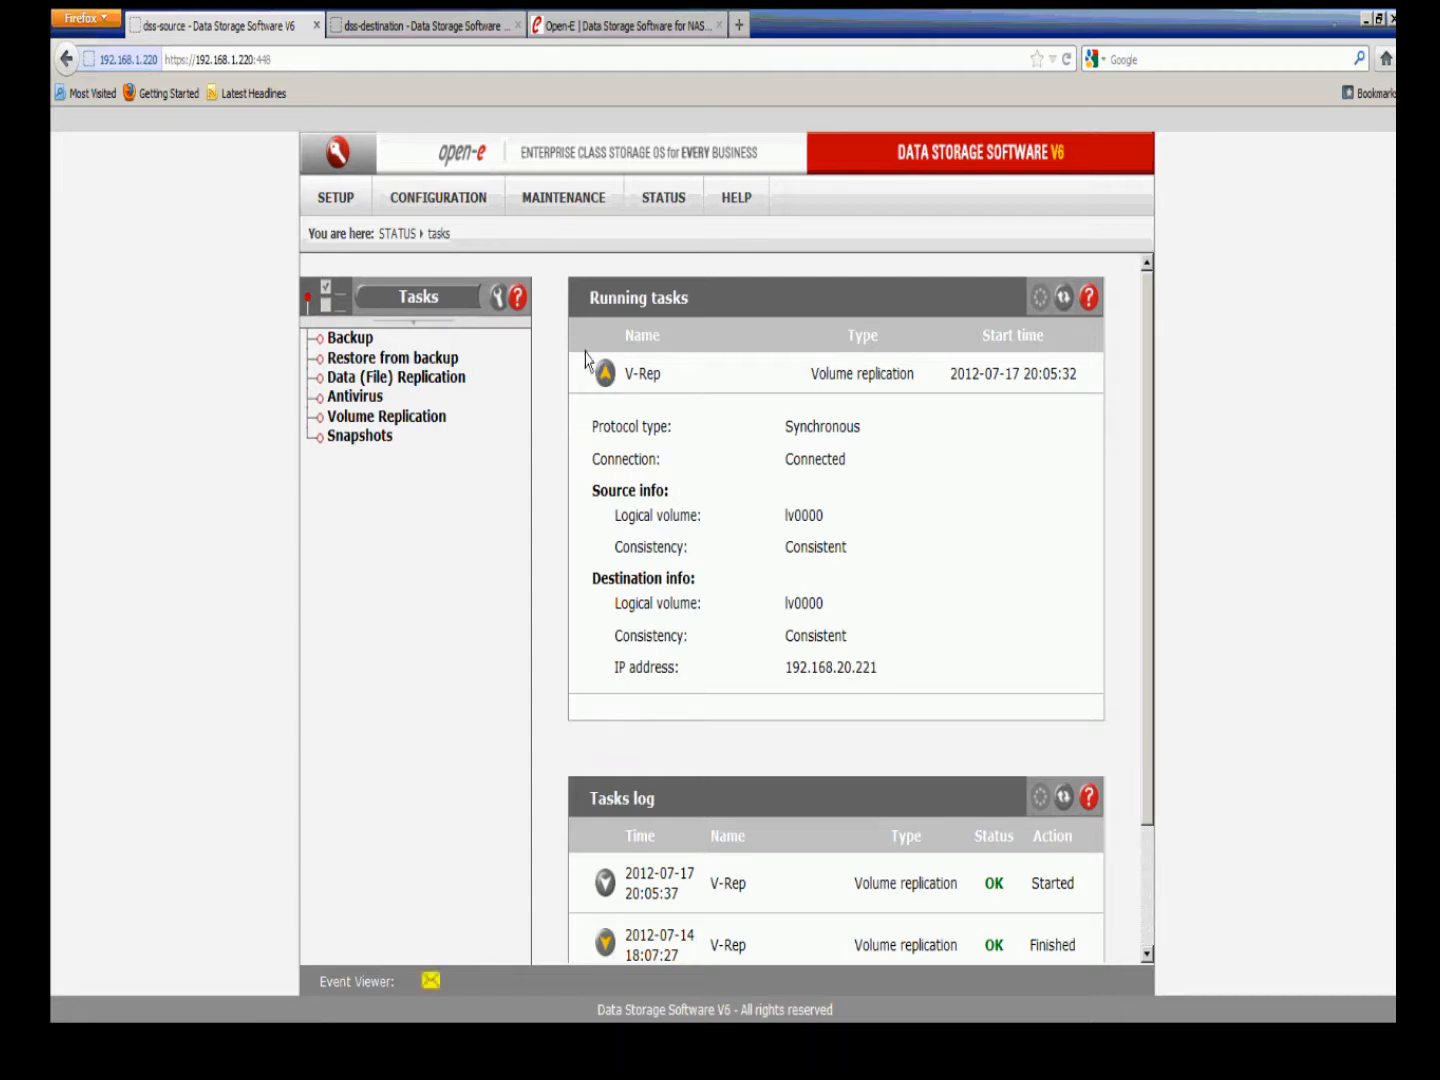
Step: Open target0 in dss-source's iSCSI target settings and remove volume lv0000 from it, acknowledging the iSCSI connection notice
left_click(453, 205)
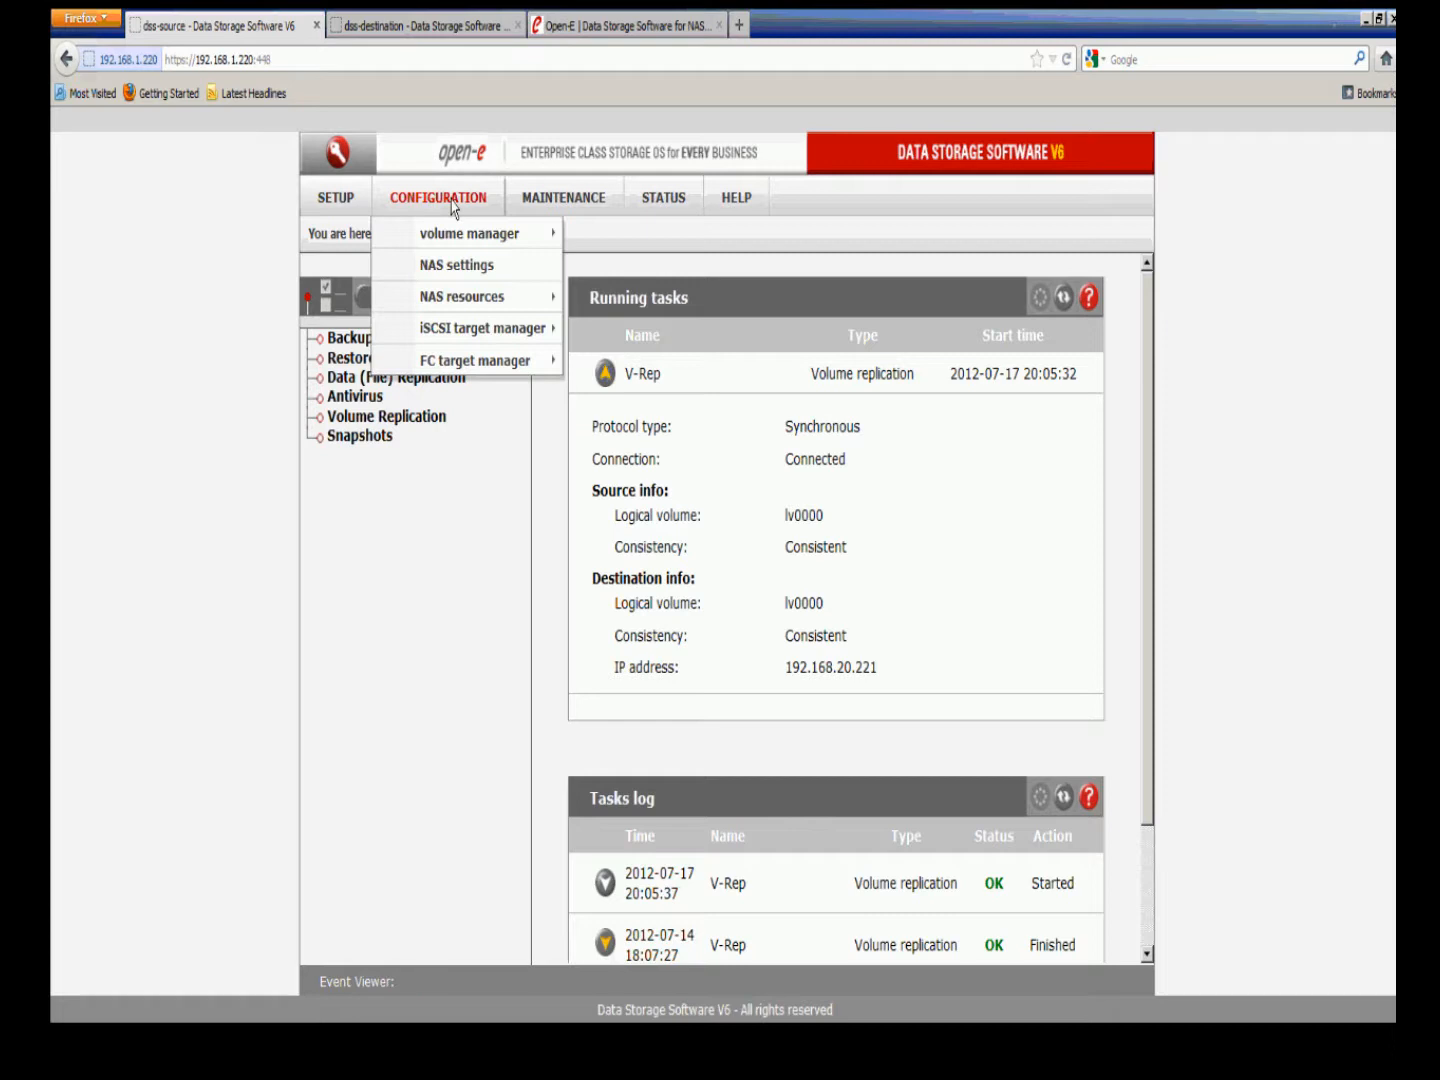
mouse_move(545, 329)
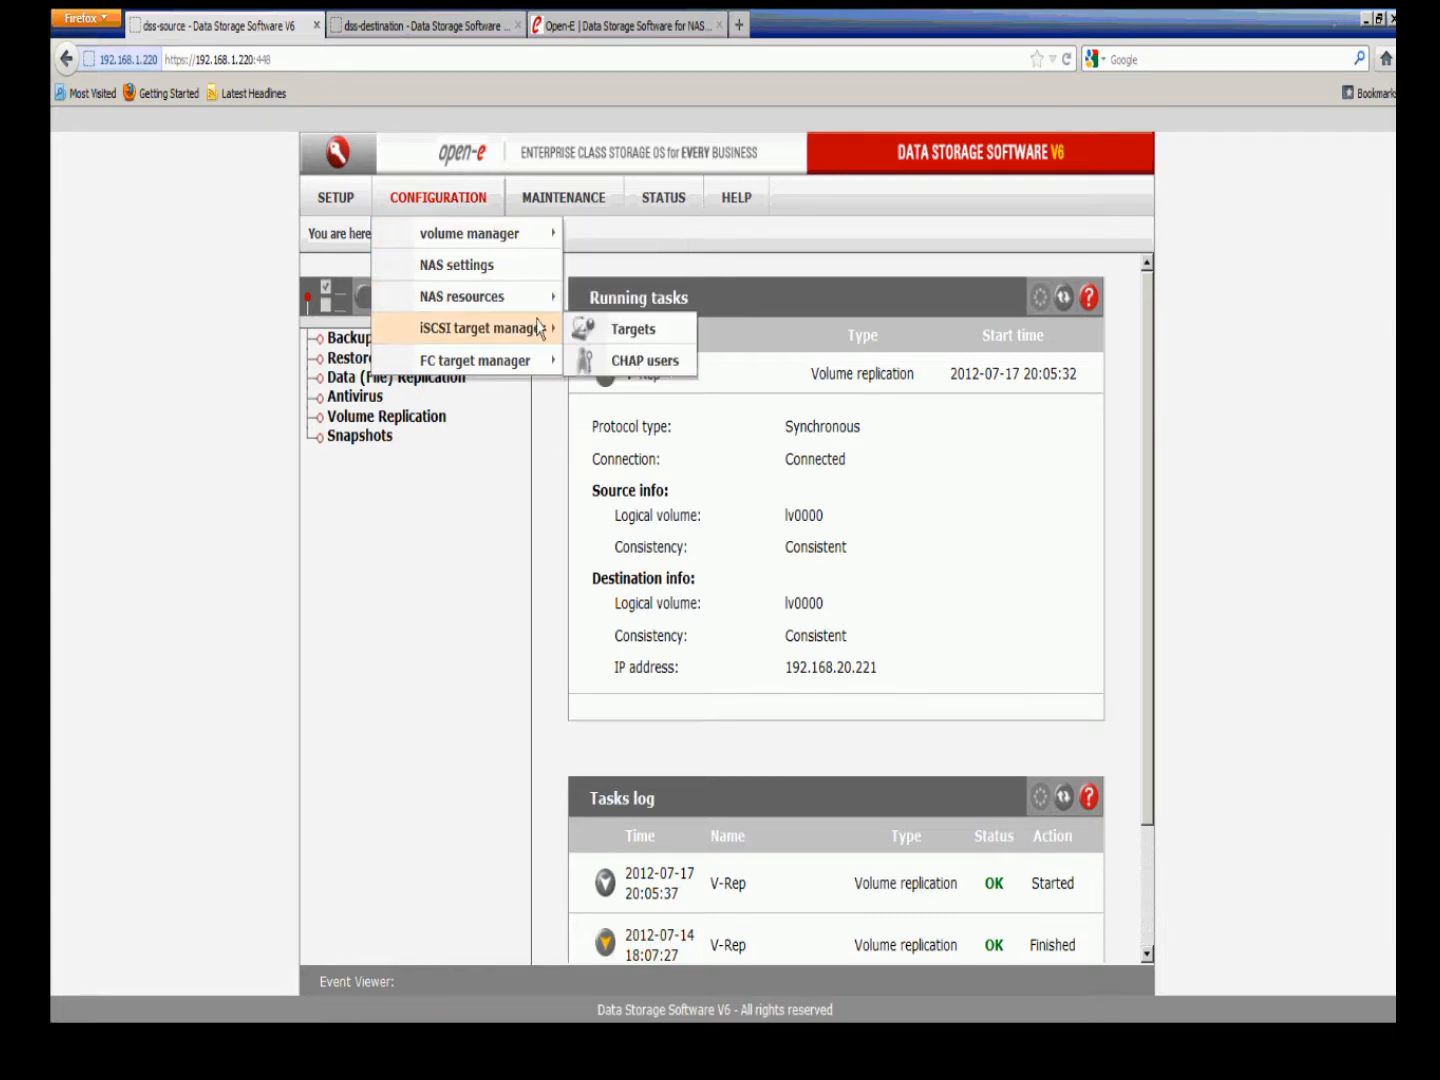
left_click(613, 337)
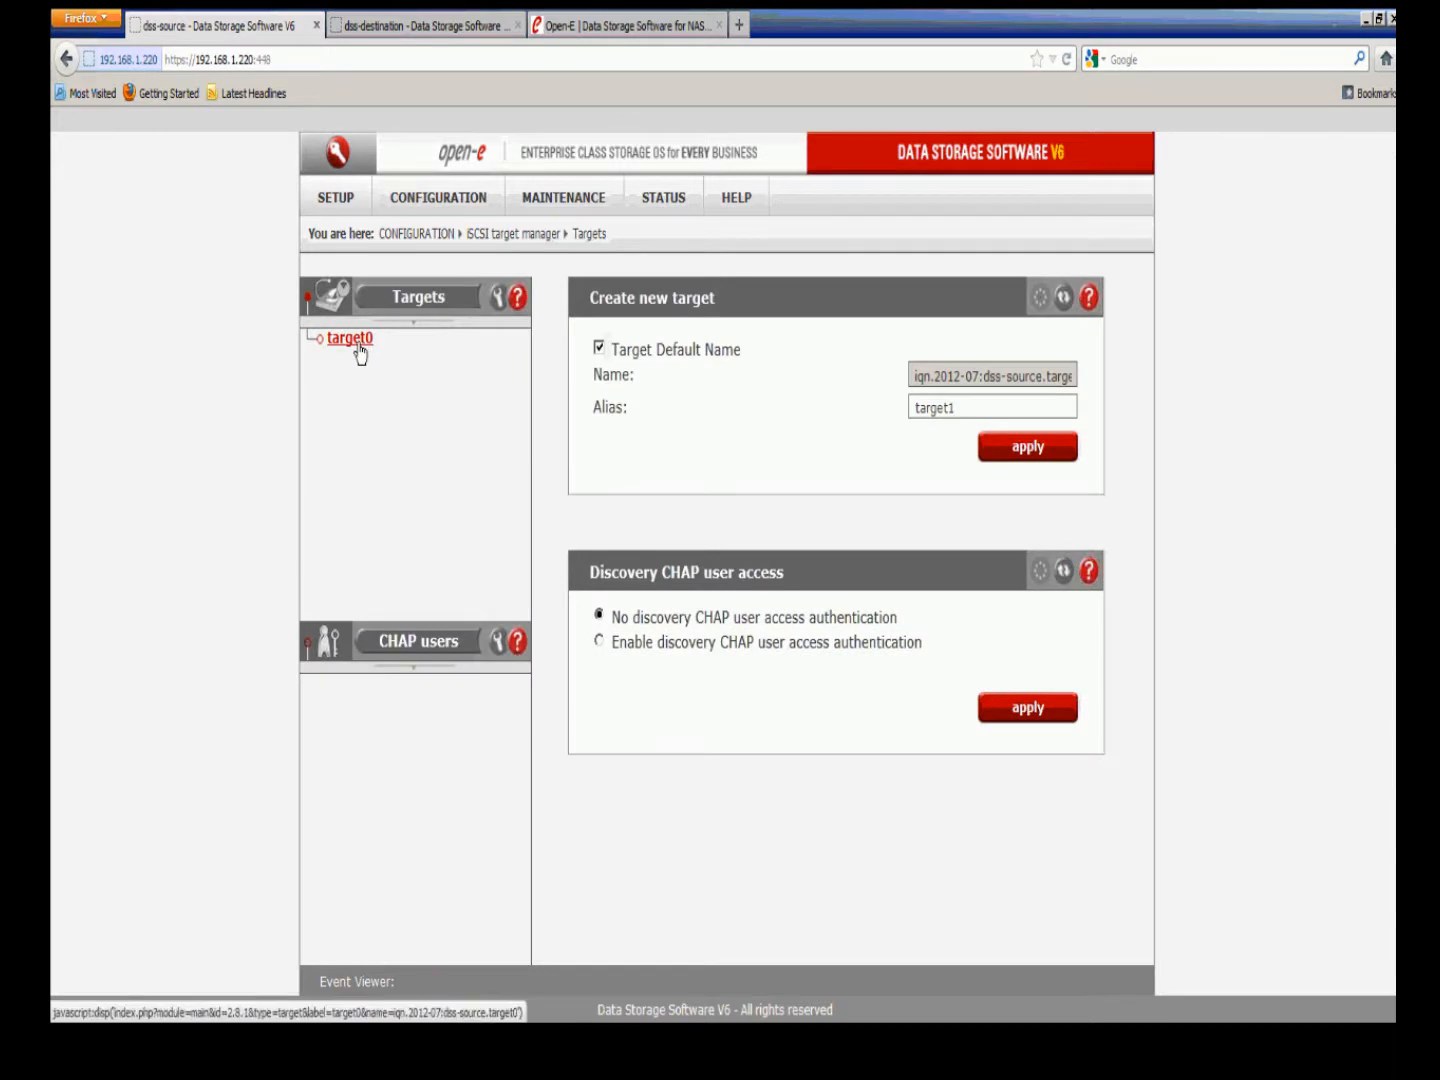
left_click(350, 339)
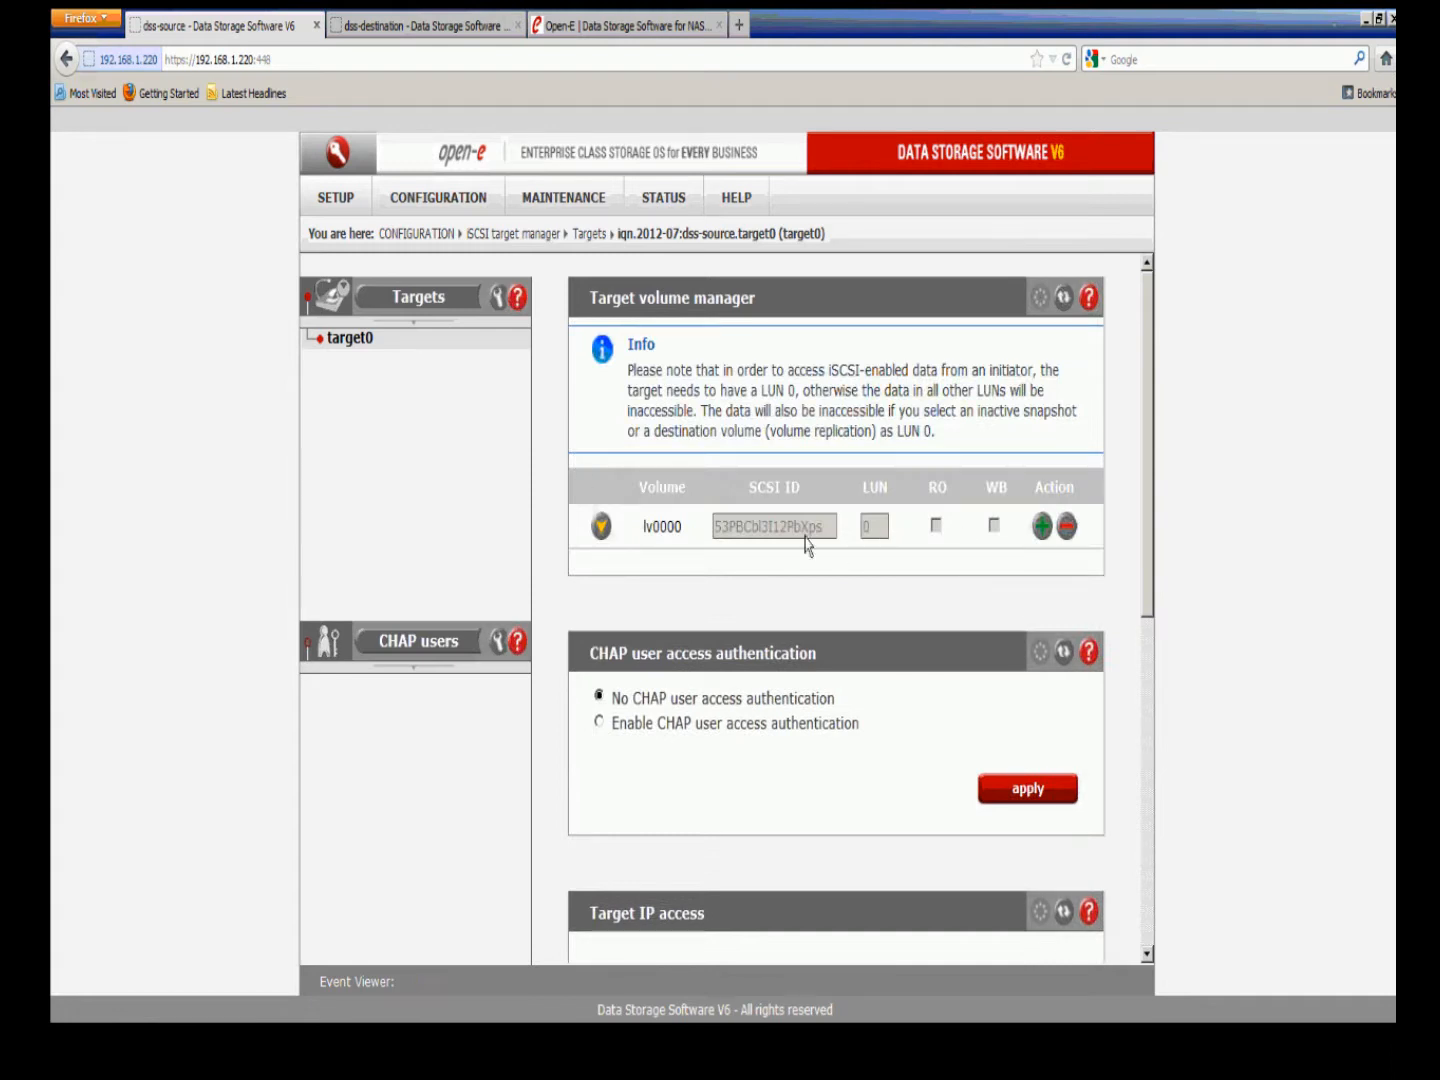
left_click(1066, 530)
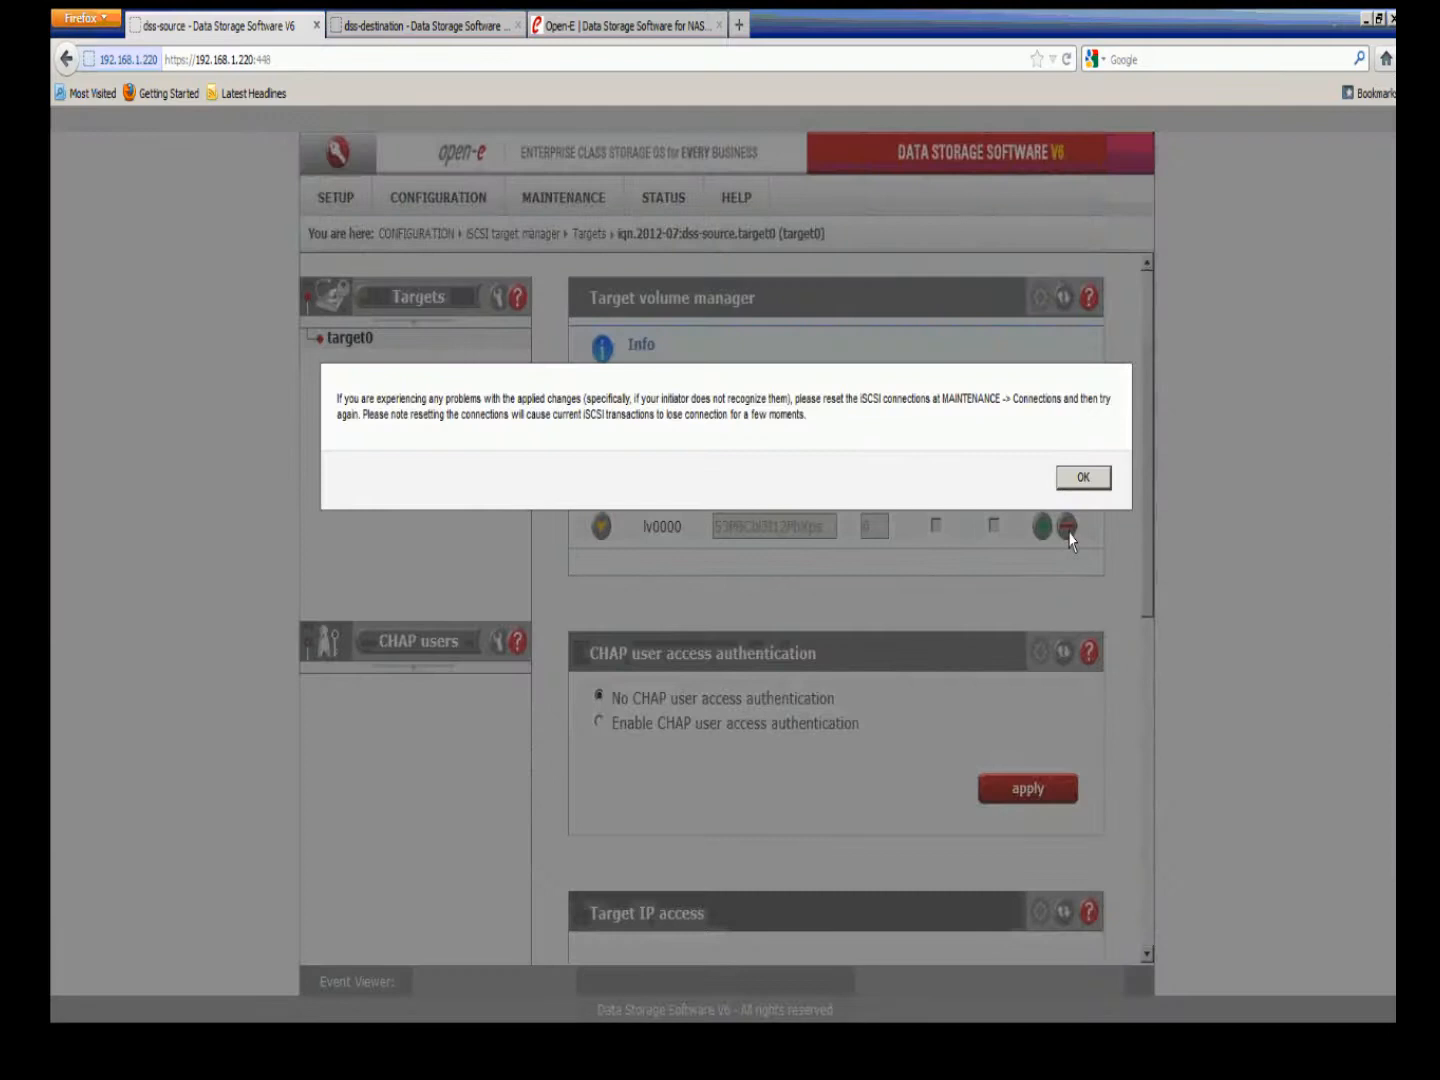
key("Return")
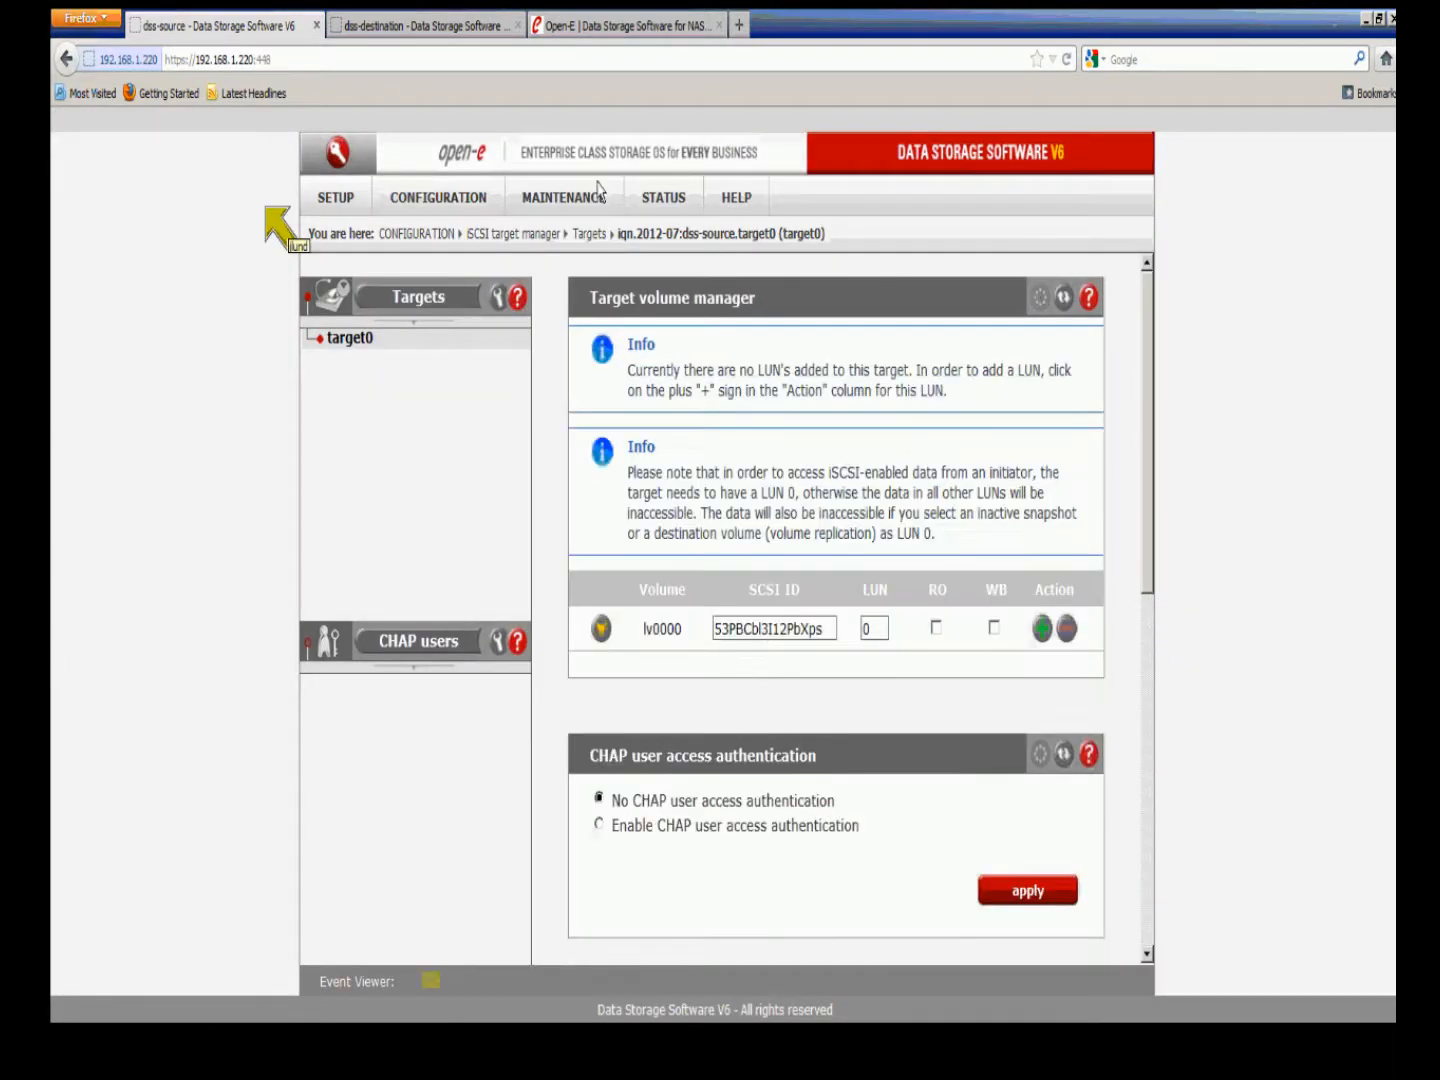
Step: Copy the whole SCSI ID of volume lv0000 in the source target's volume manager
left_click(829, 634)
left_click_drag(829, 634, 712, 627)
right_click(727, 626)
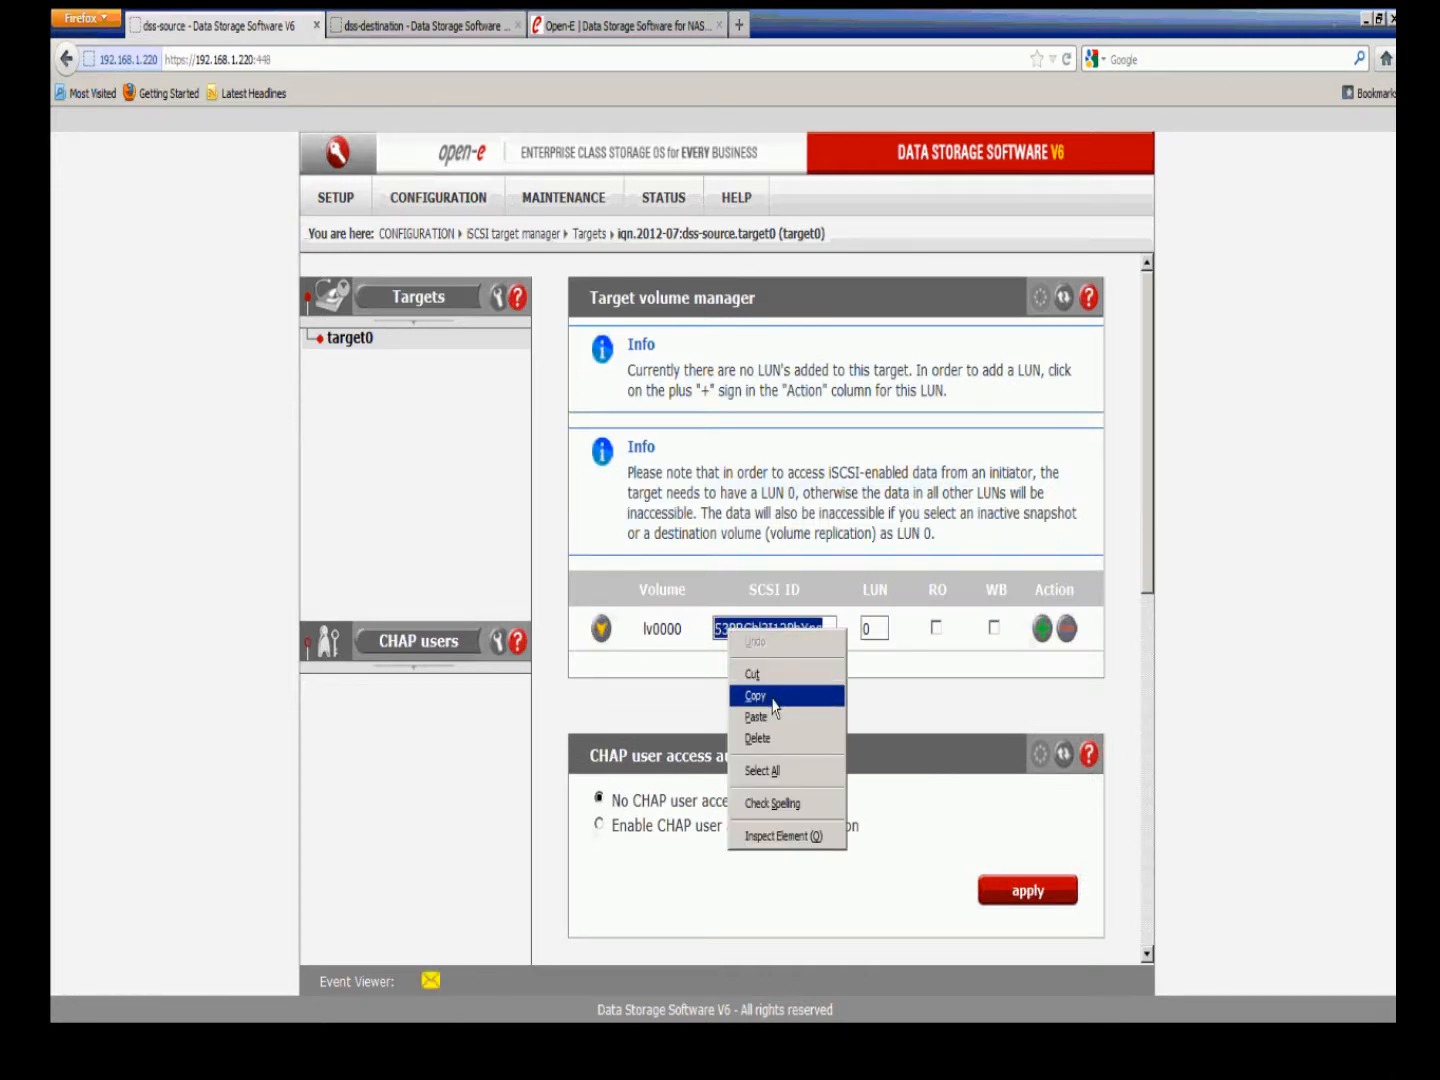
left_click(771, 698)
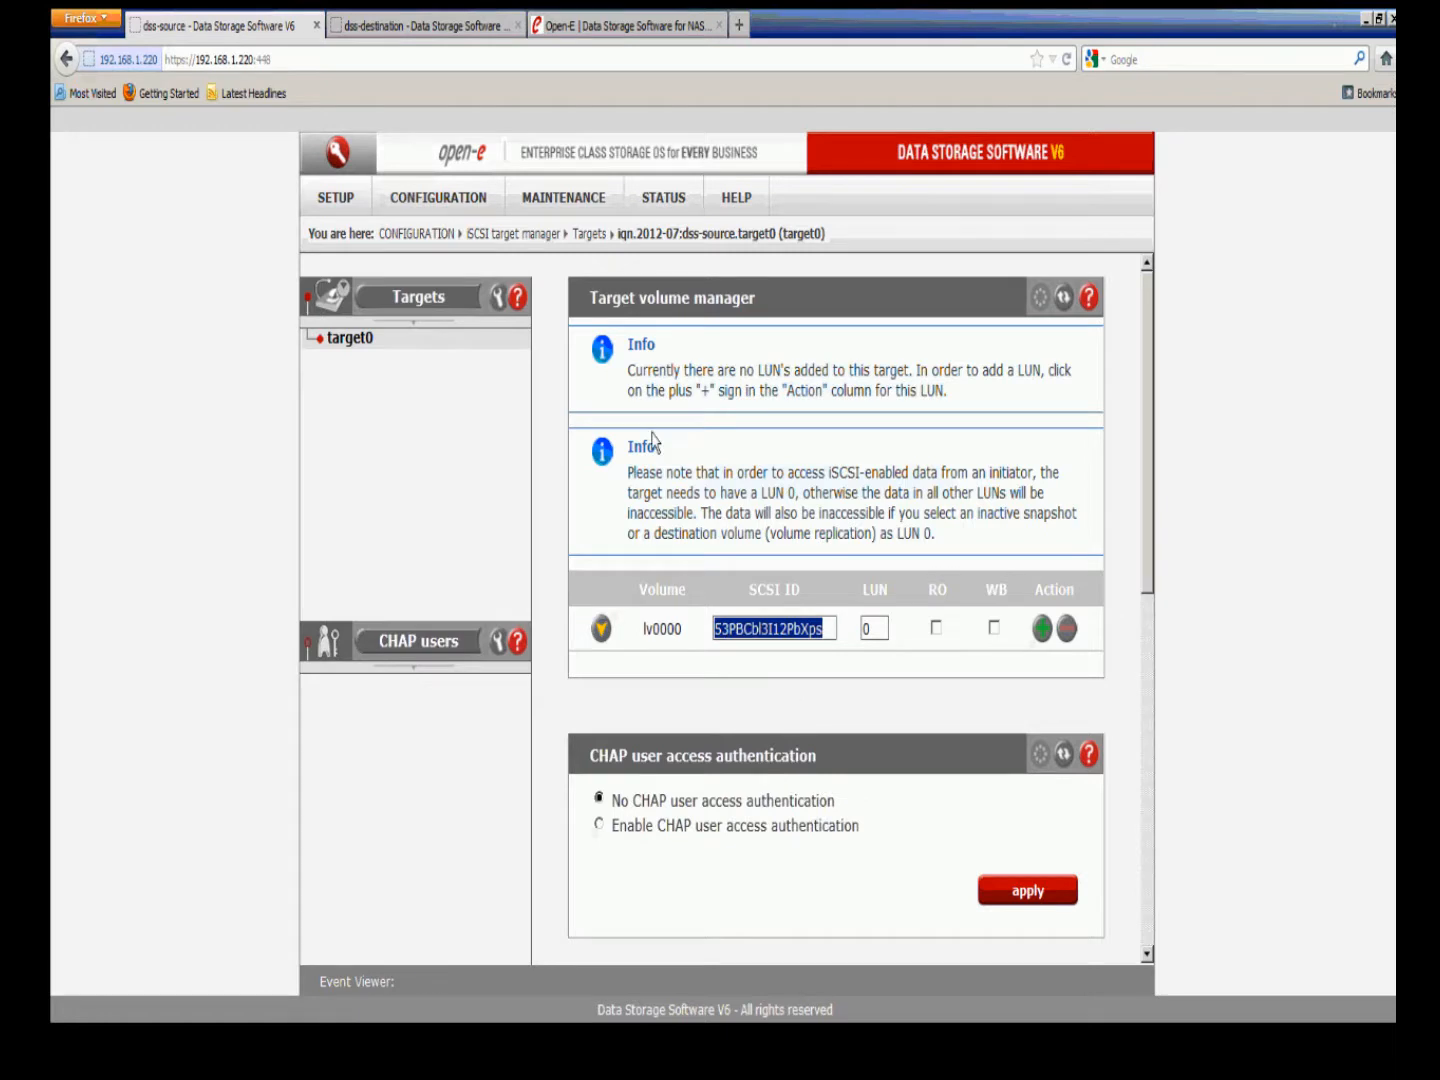
Step: On dss-destination, create a new iSCSI target with the default name and alias target0, dismissing the notices
left_click(455, 41)
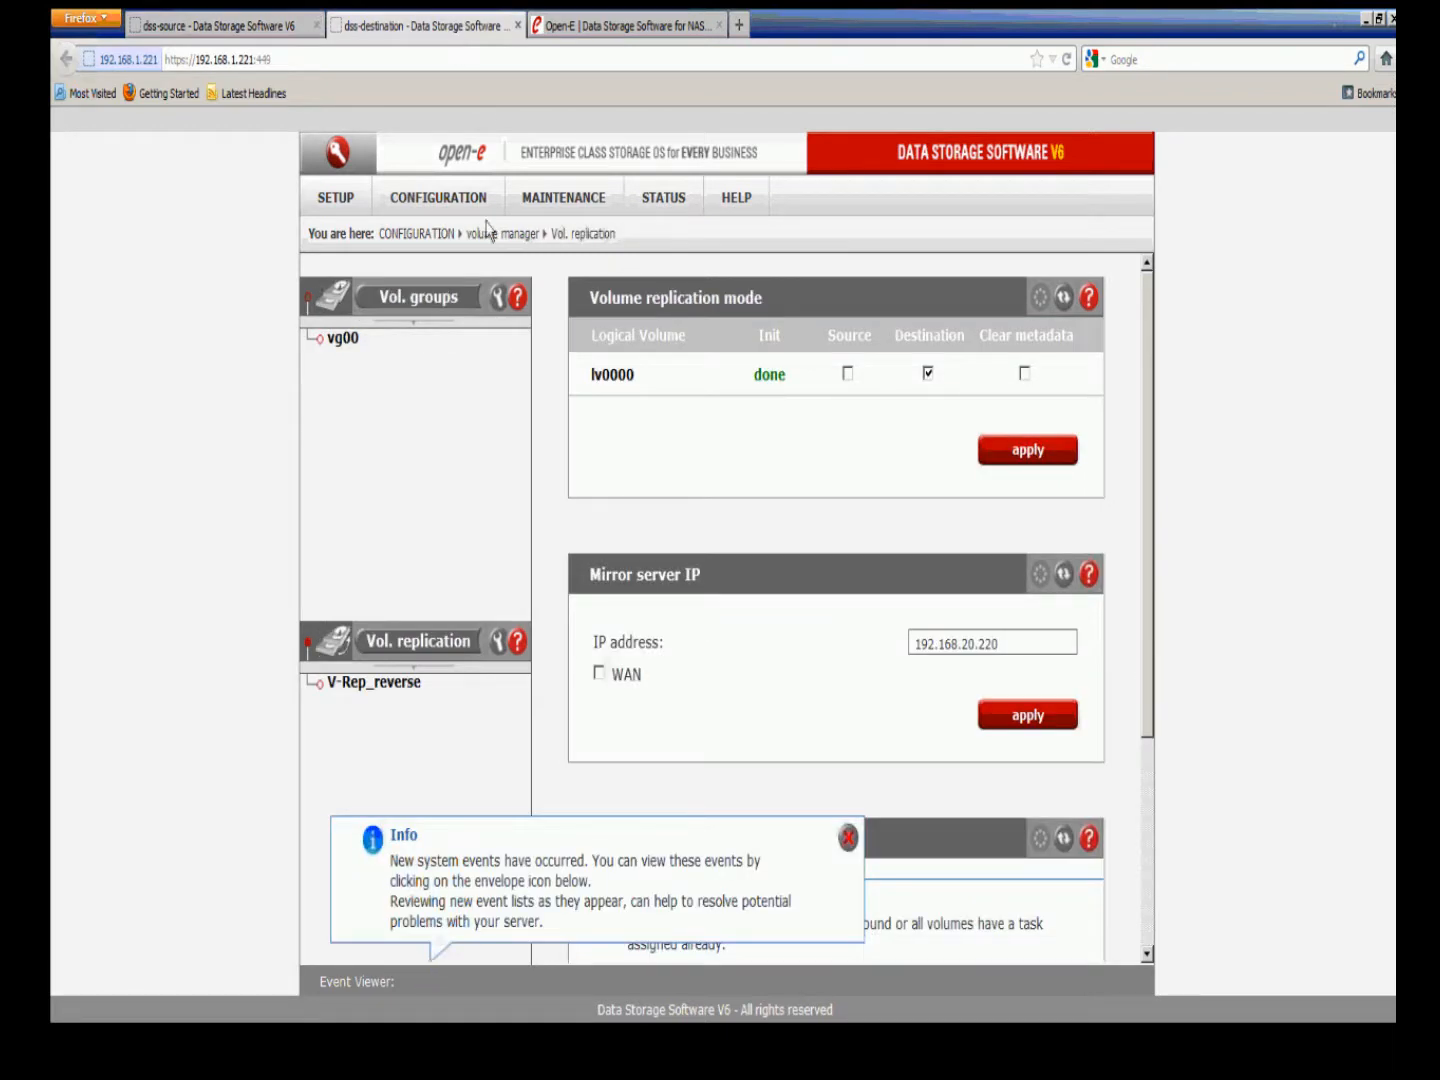
mouse_move(490, 213)
mouse_move(544, 330)
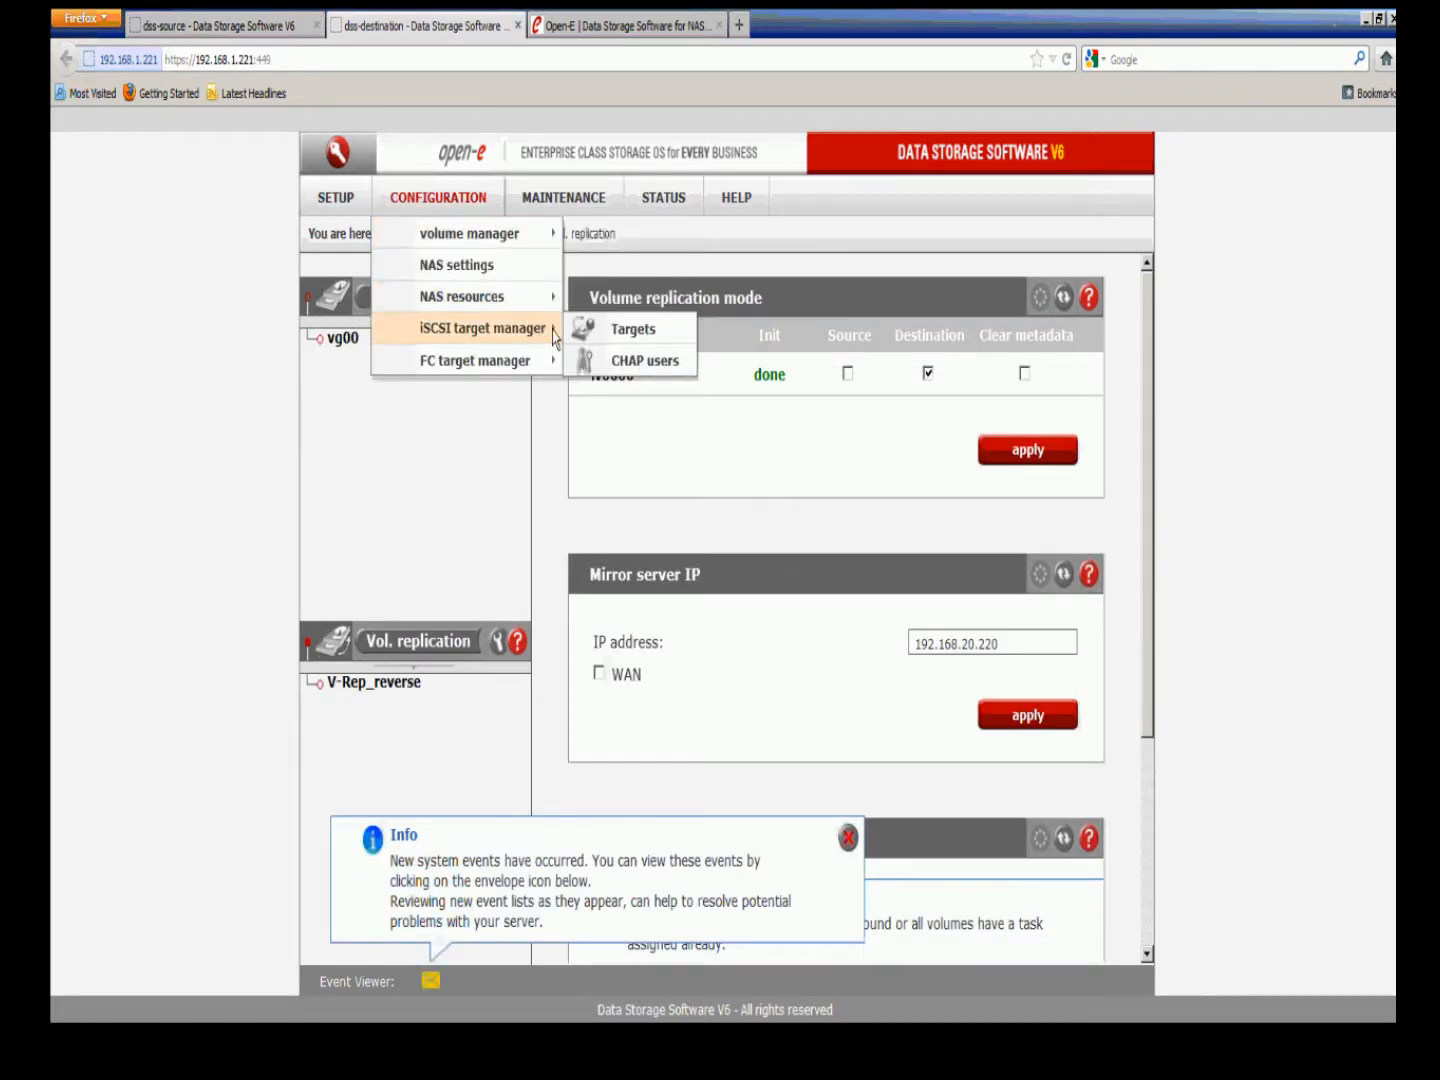
left_click(661, 332)
left_click(848, 840)
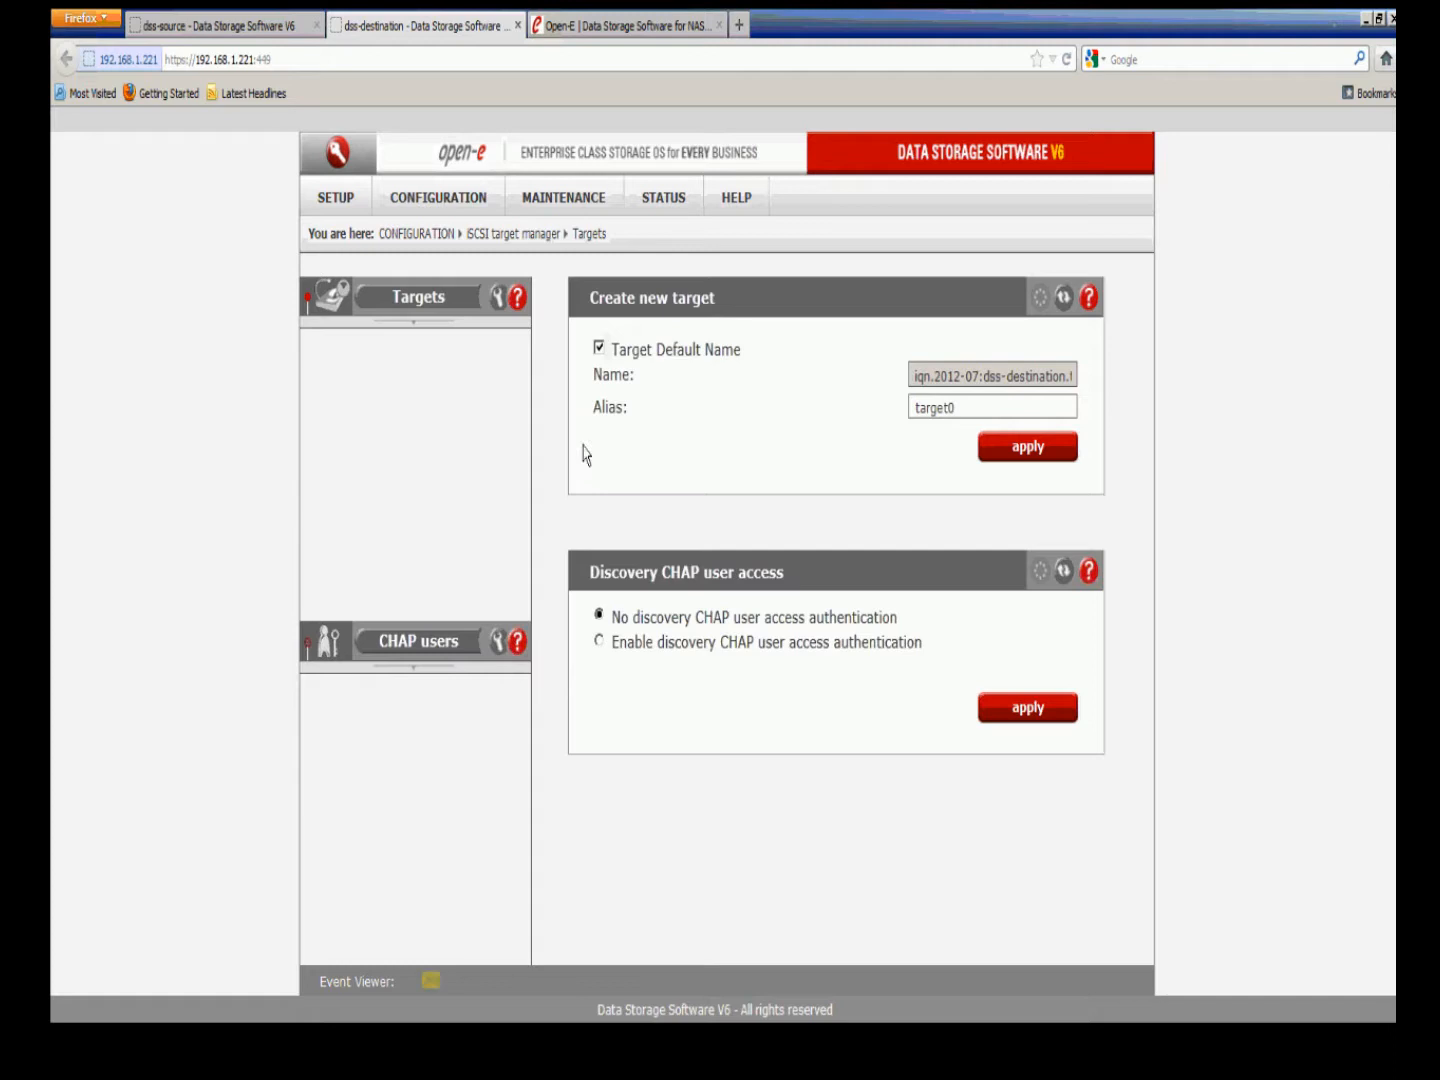
left_click(1011, 463)
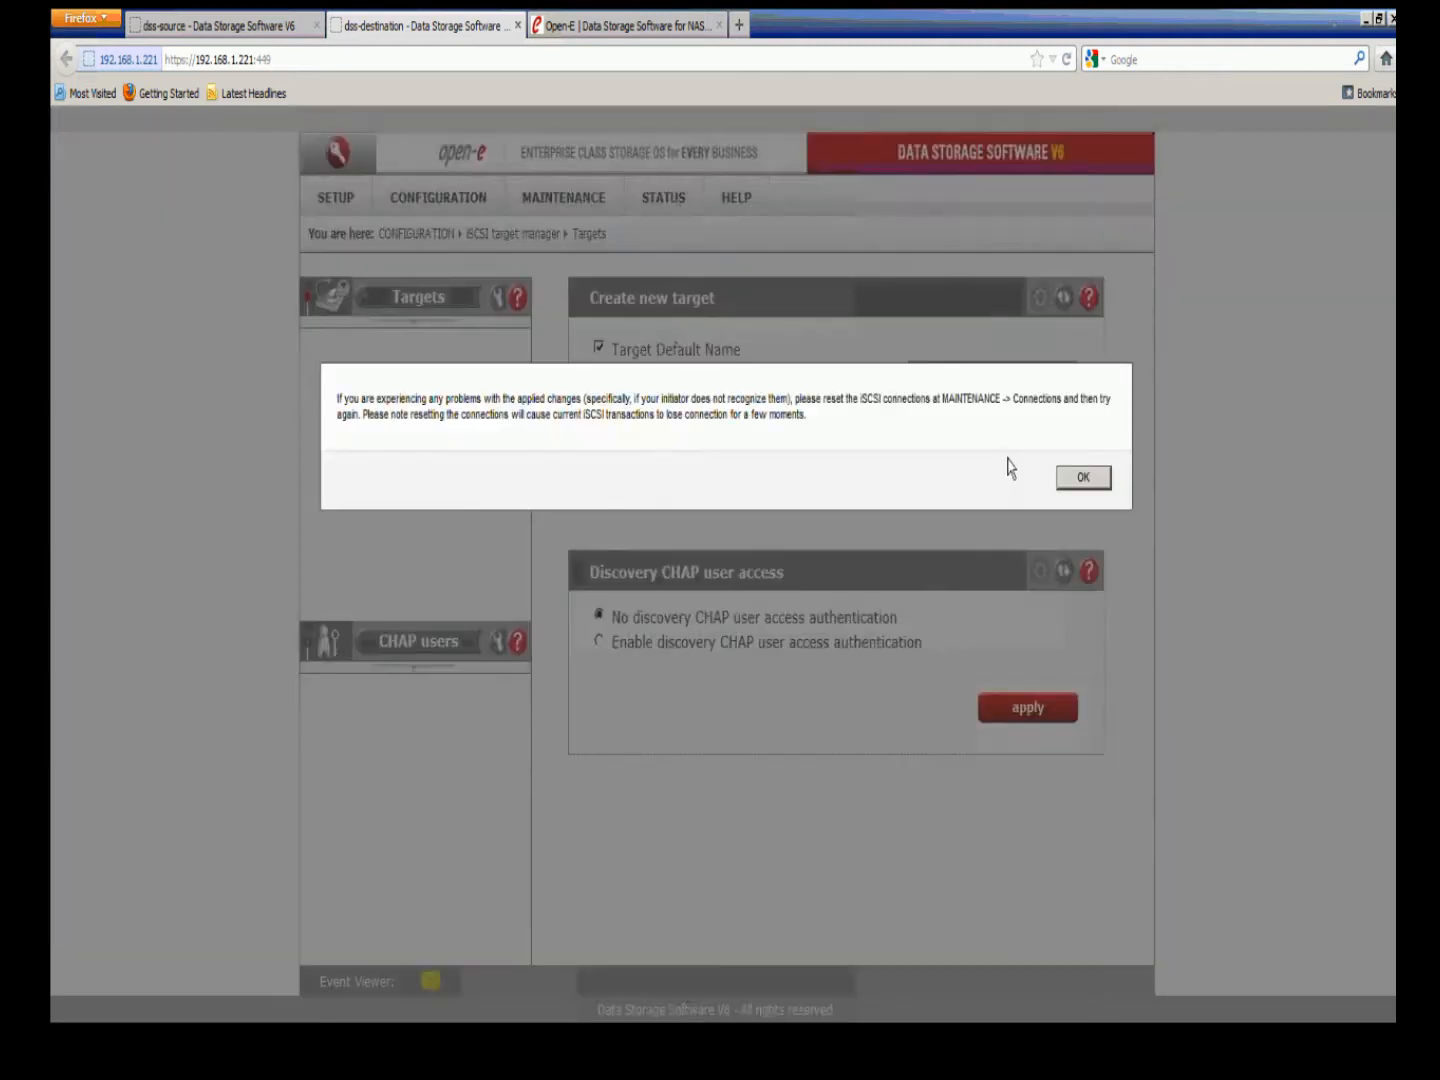
left_click(1083, 478)
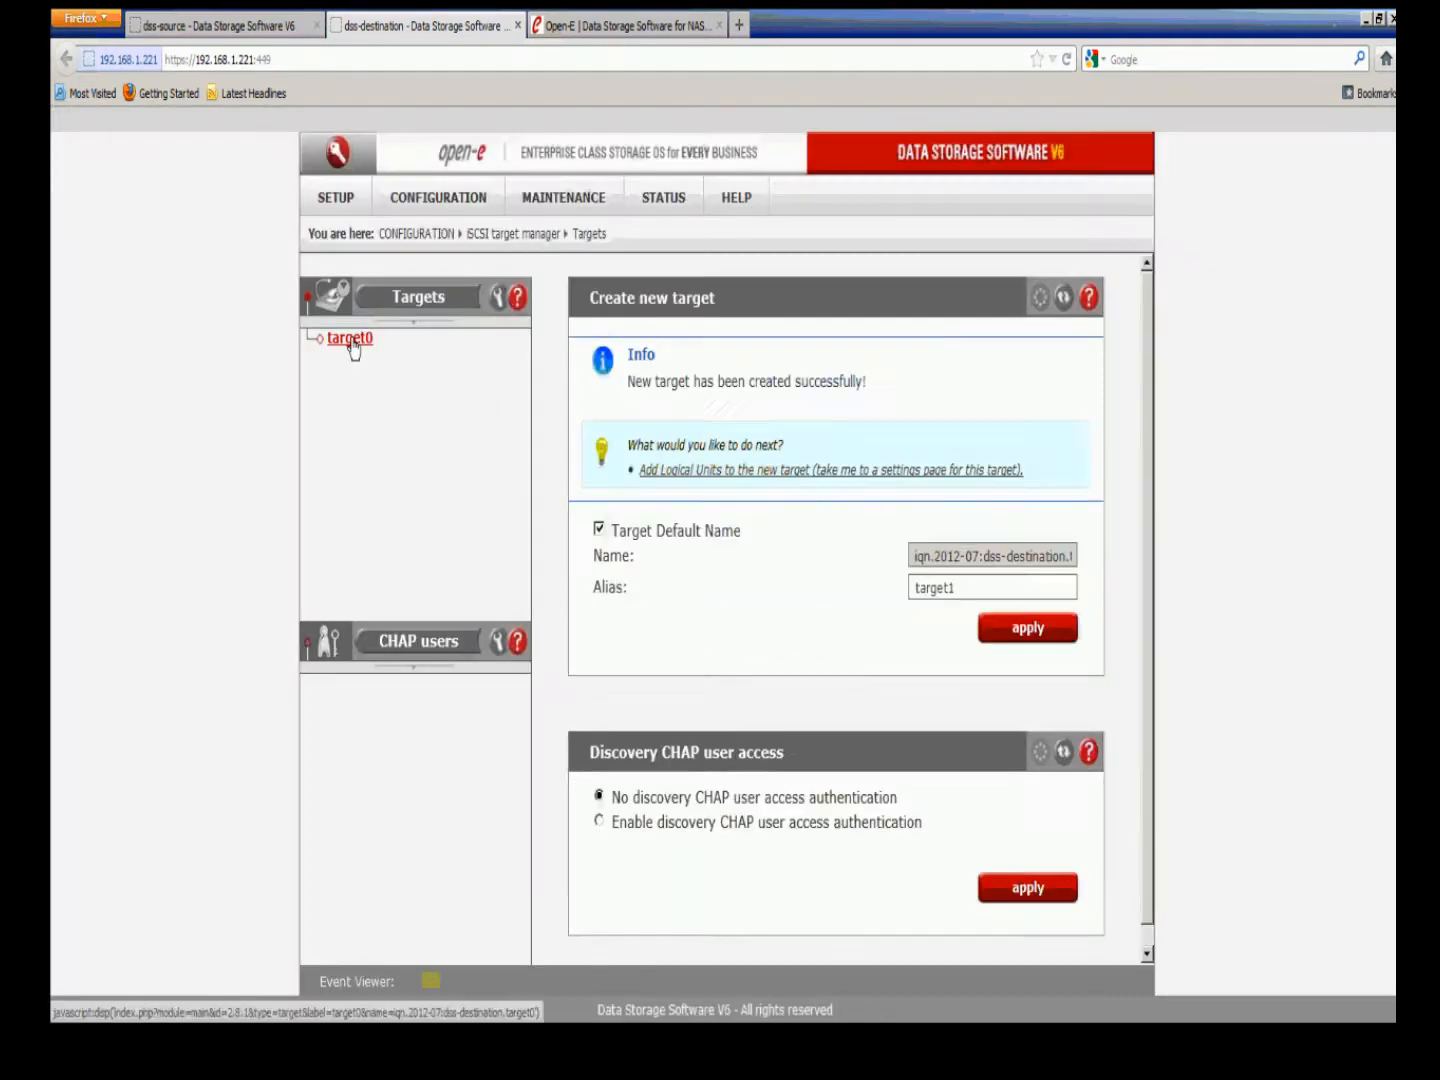
Step: Replace the SCSI ID of lv0000 in the destination's target0 with the copied source ID and add the volume as LUN 0
left_click(347, 340)
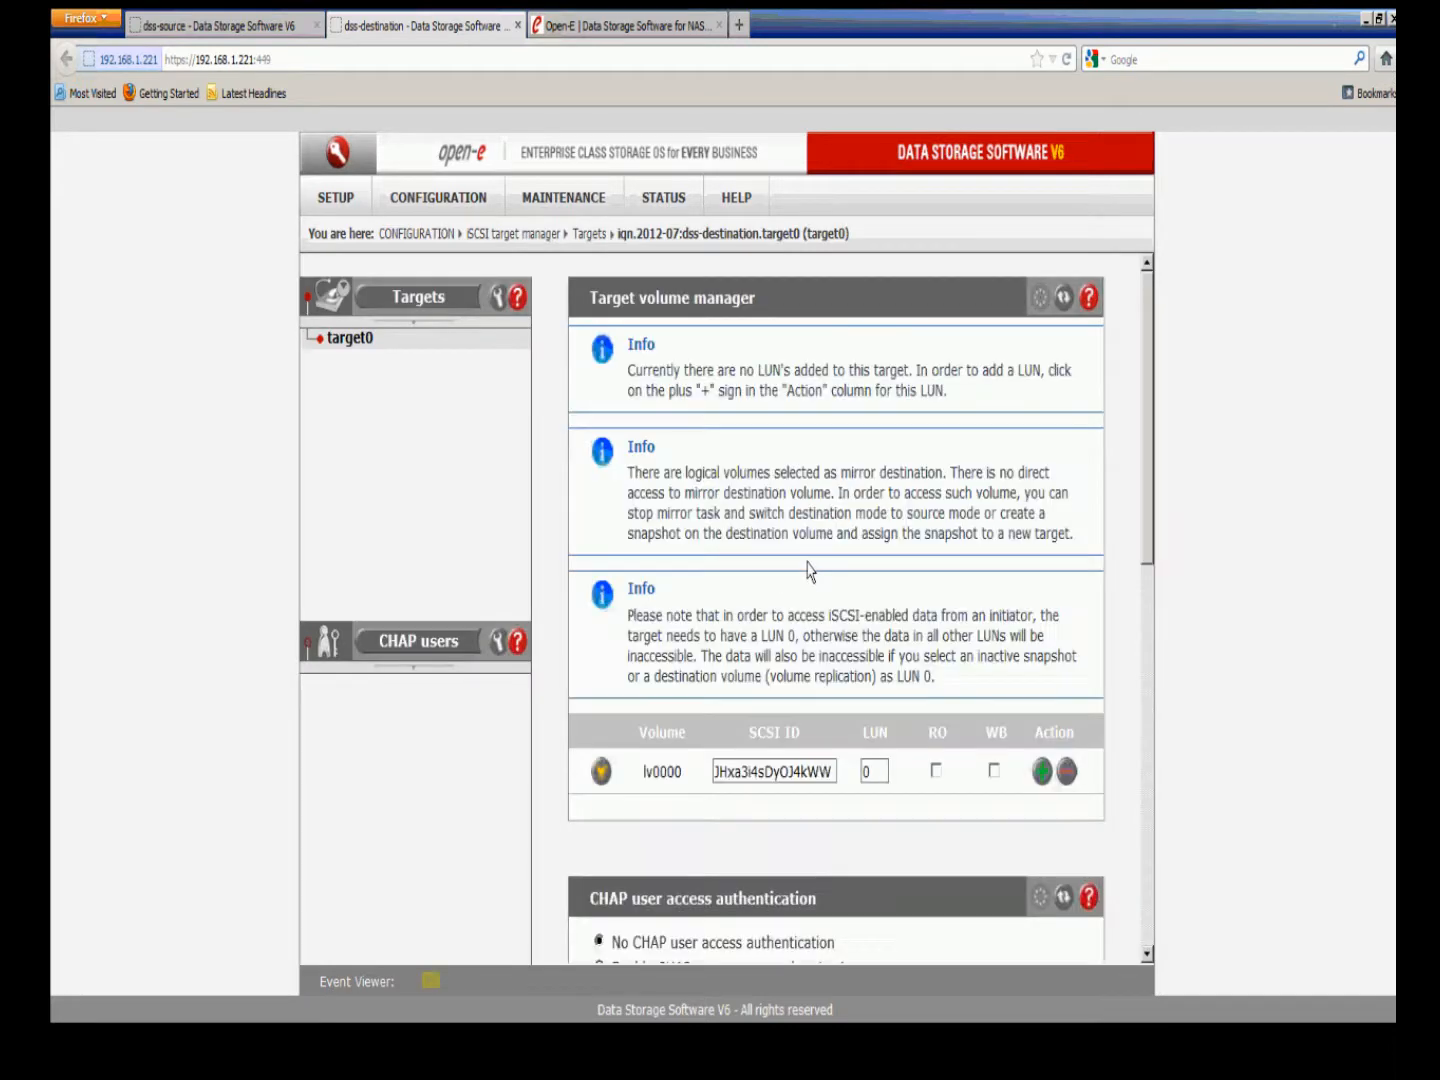
left_click_drag(833, 771, 717, 771)
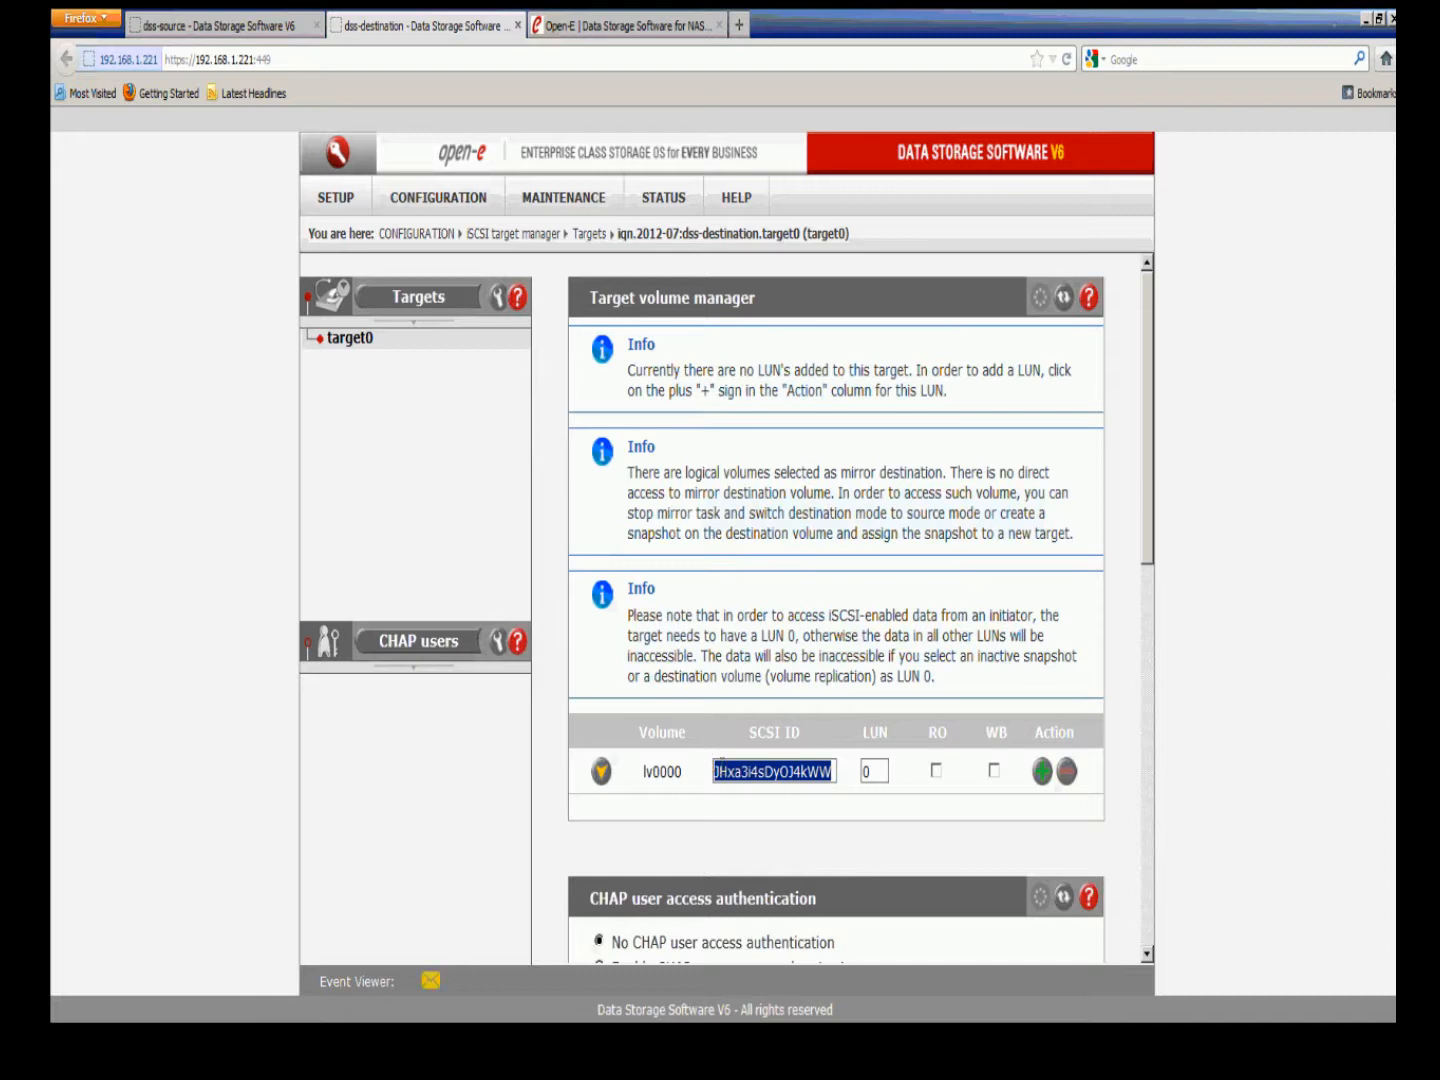
right_click(724, 770)
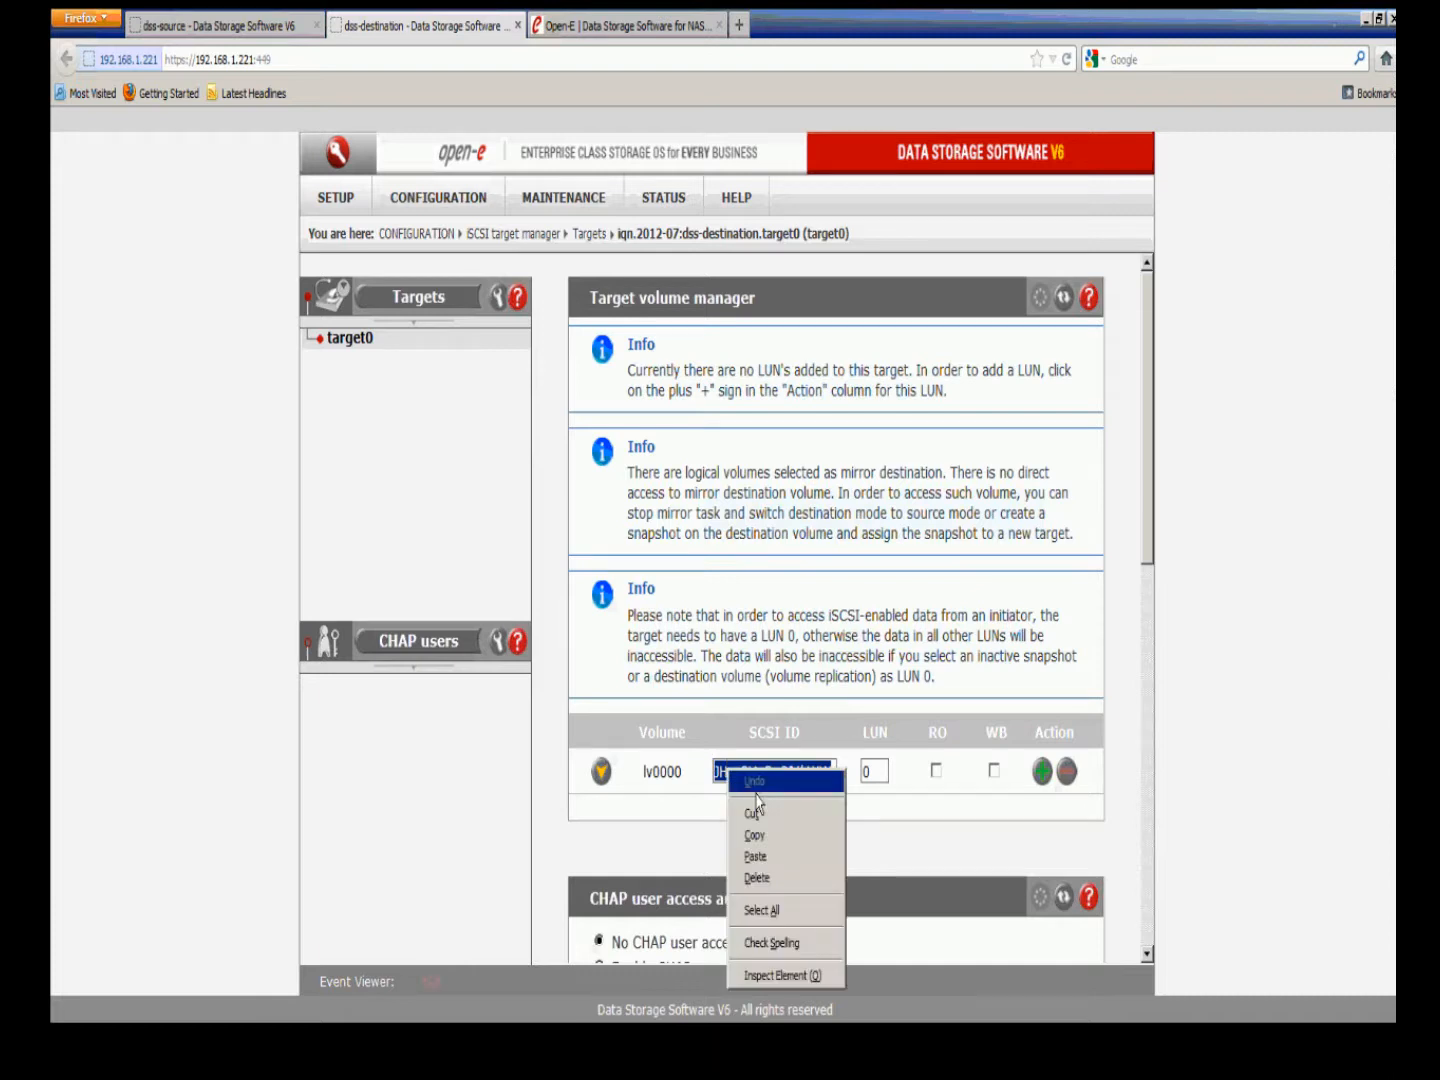
left_click(779, 859)
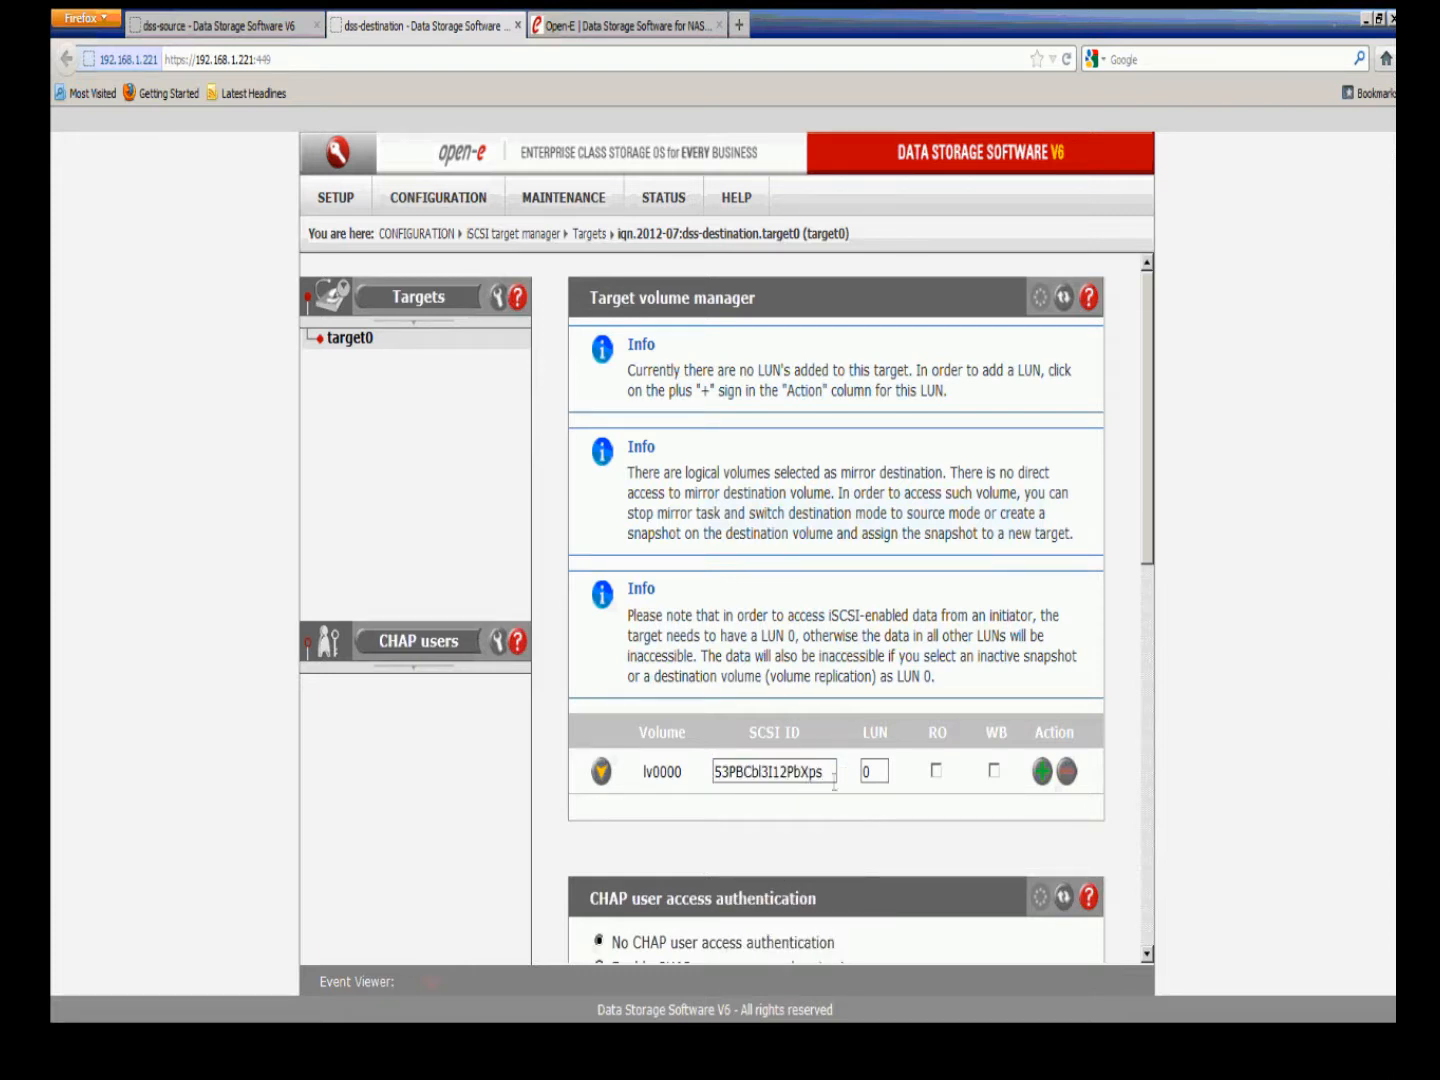
left_click(1045, 773)
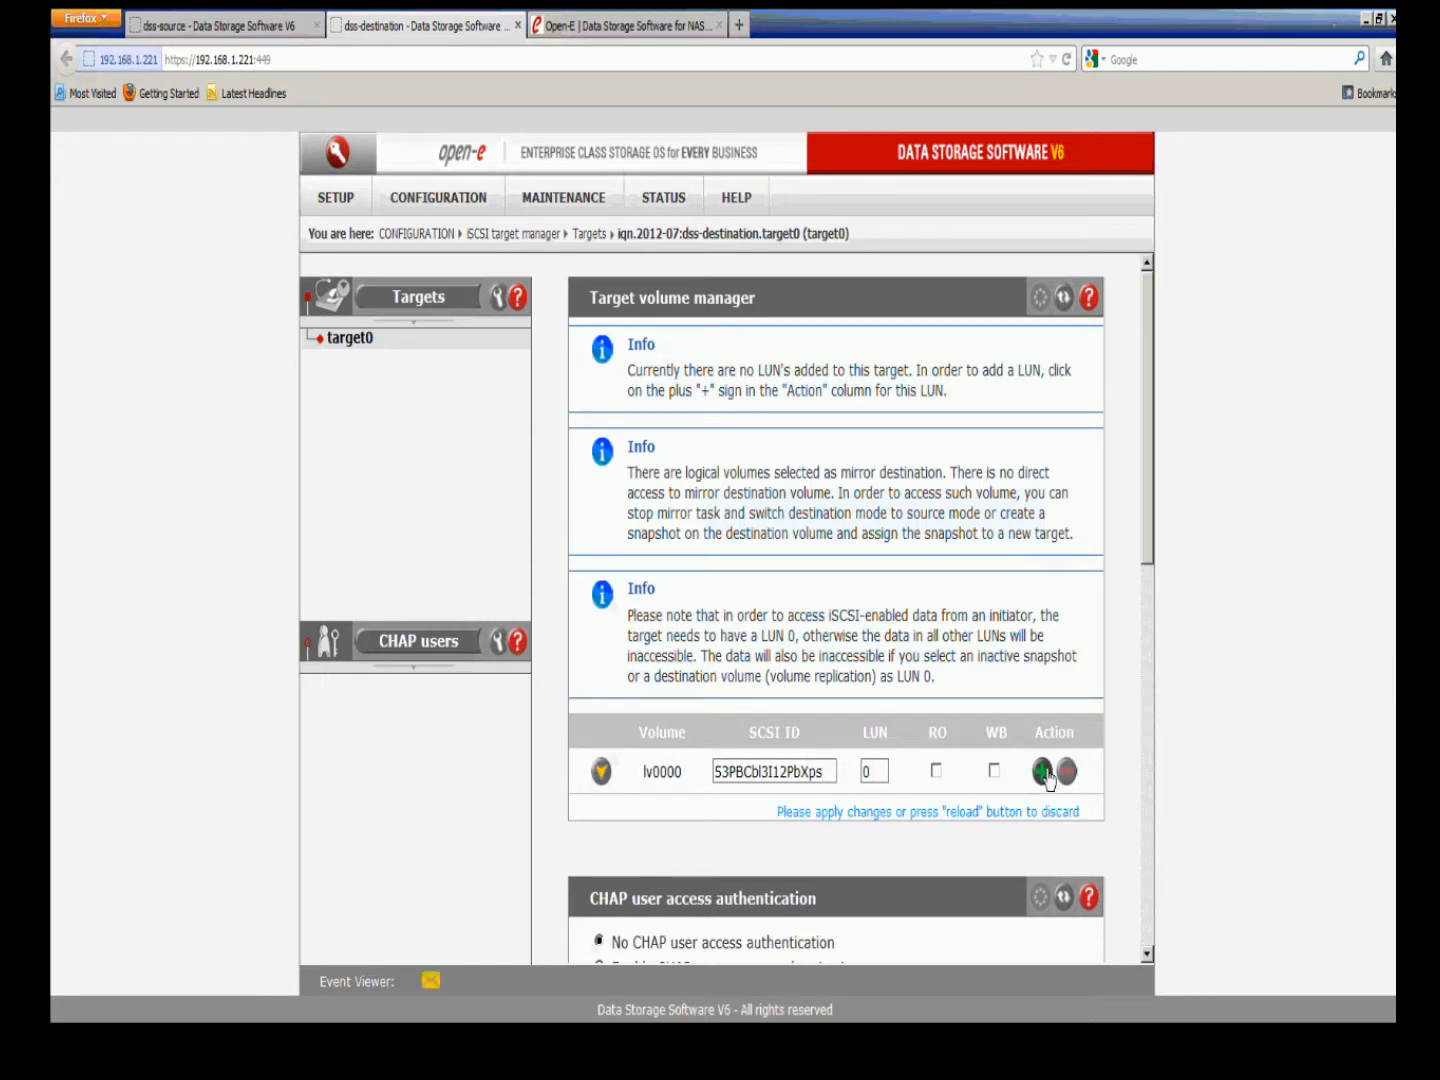
left_click(1046, 773)
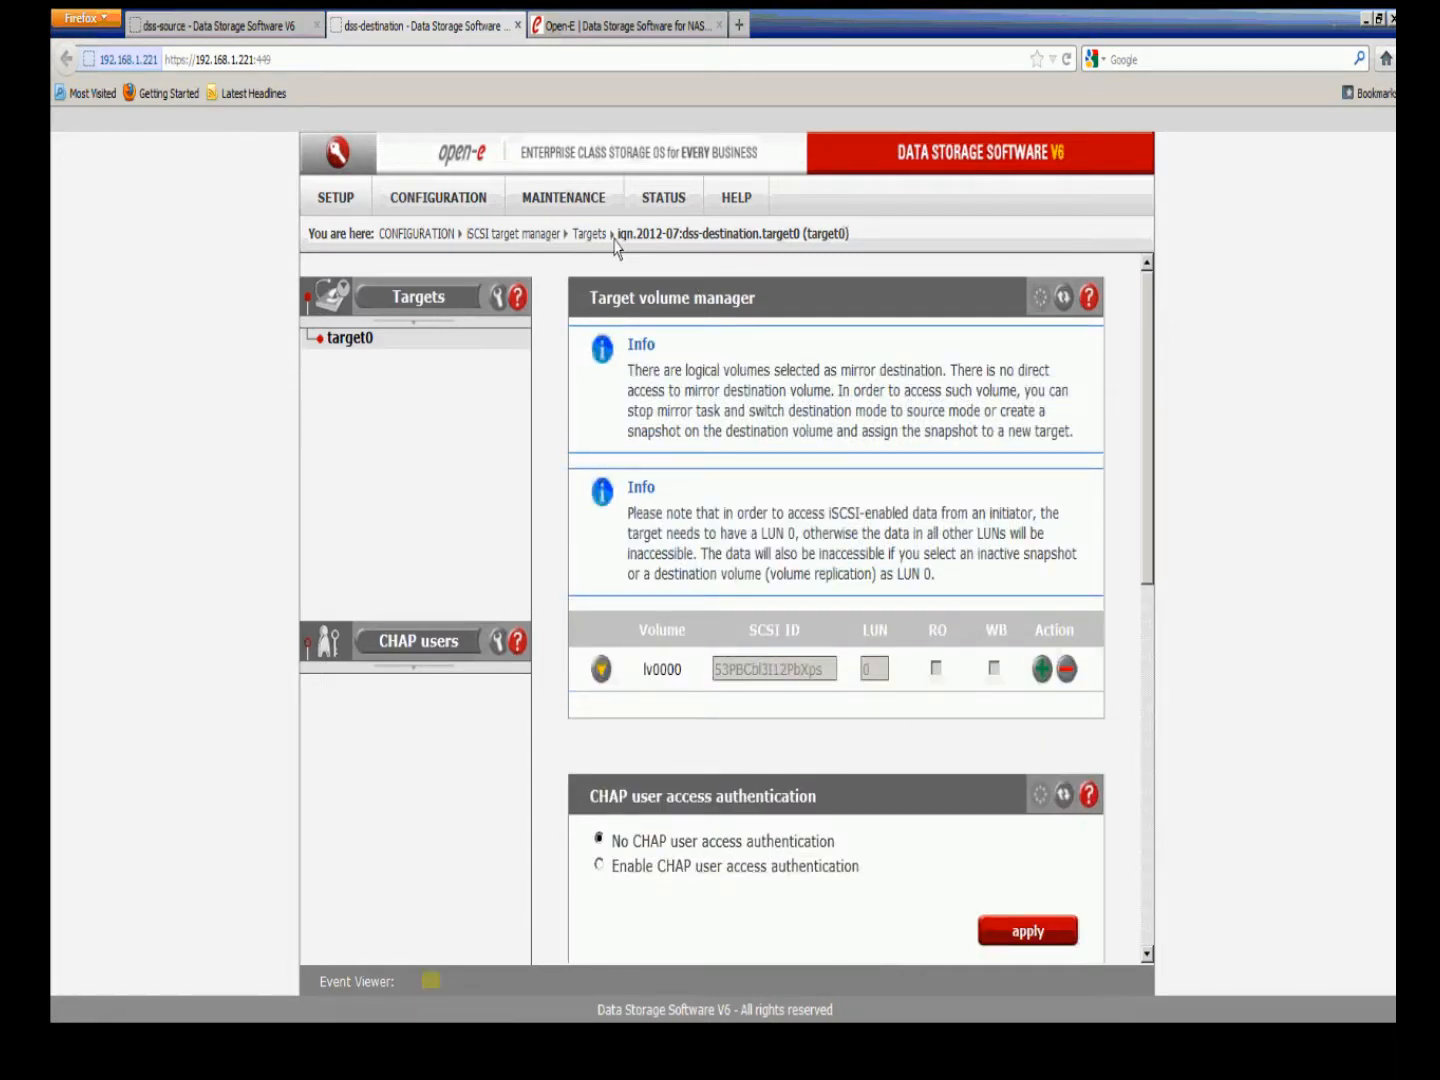
Step: Switch to dss-source and copy the full name of target0 from its rename settings
left_click_drag(616, 238, 816, 241)
left_click(855, 240)
left_click(277, 33)
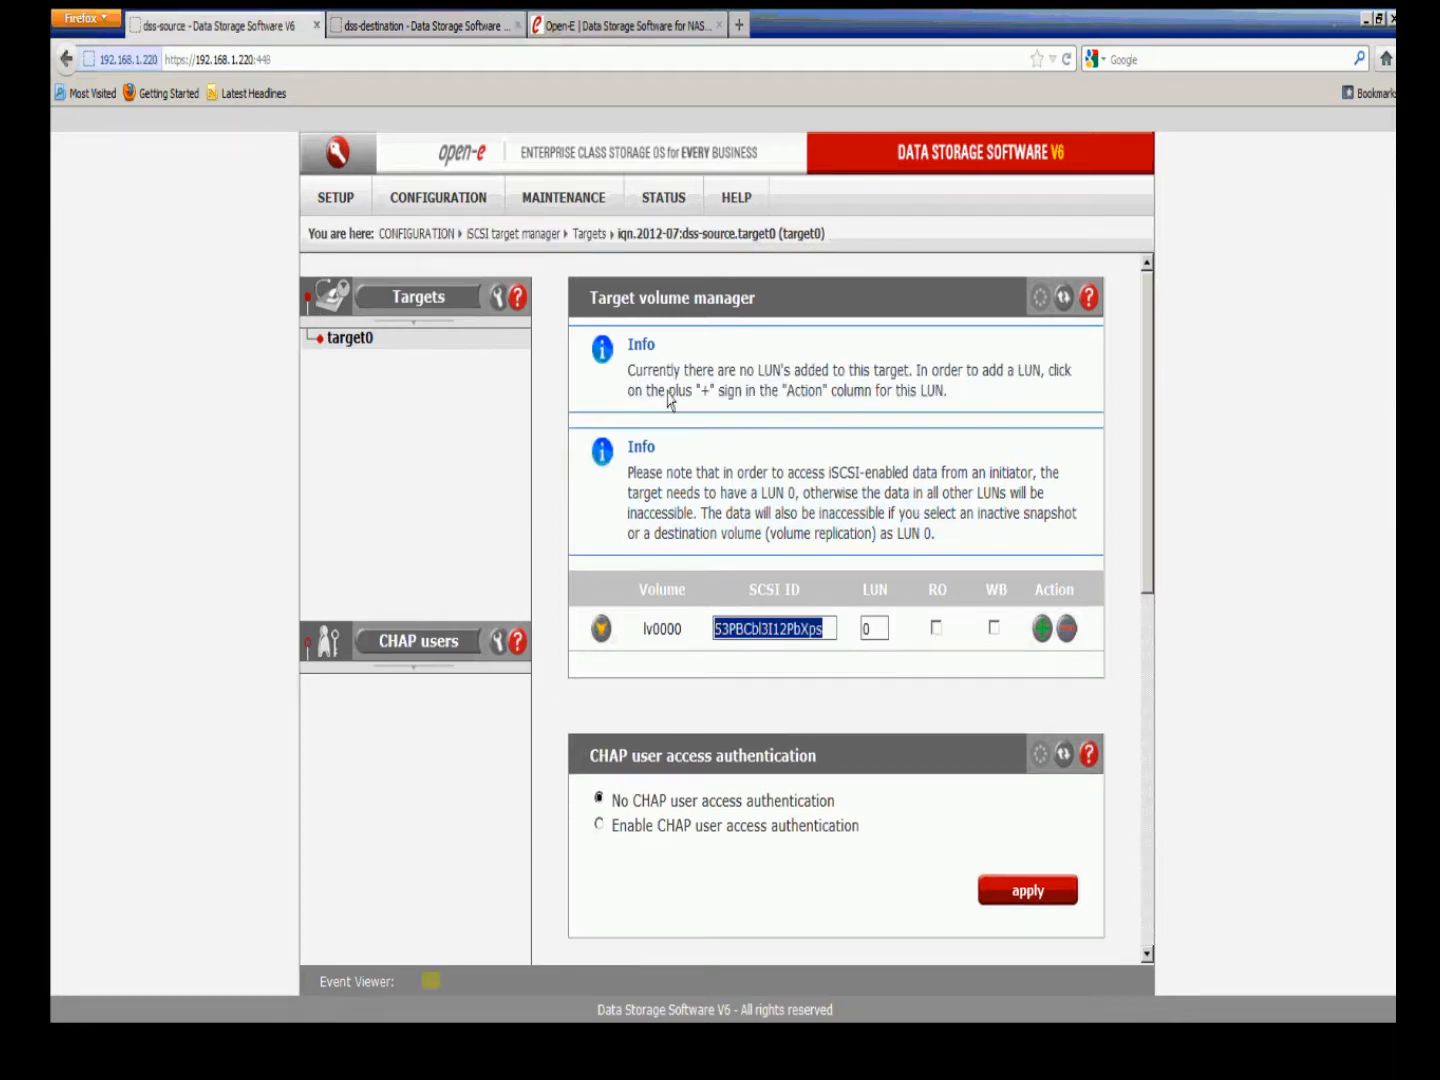
scroll(671, 426, "down", 3)
scroll(671, 425, "down", 3)
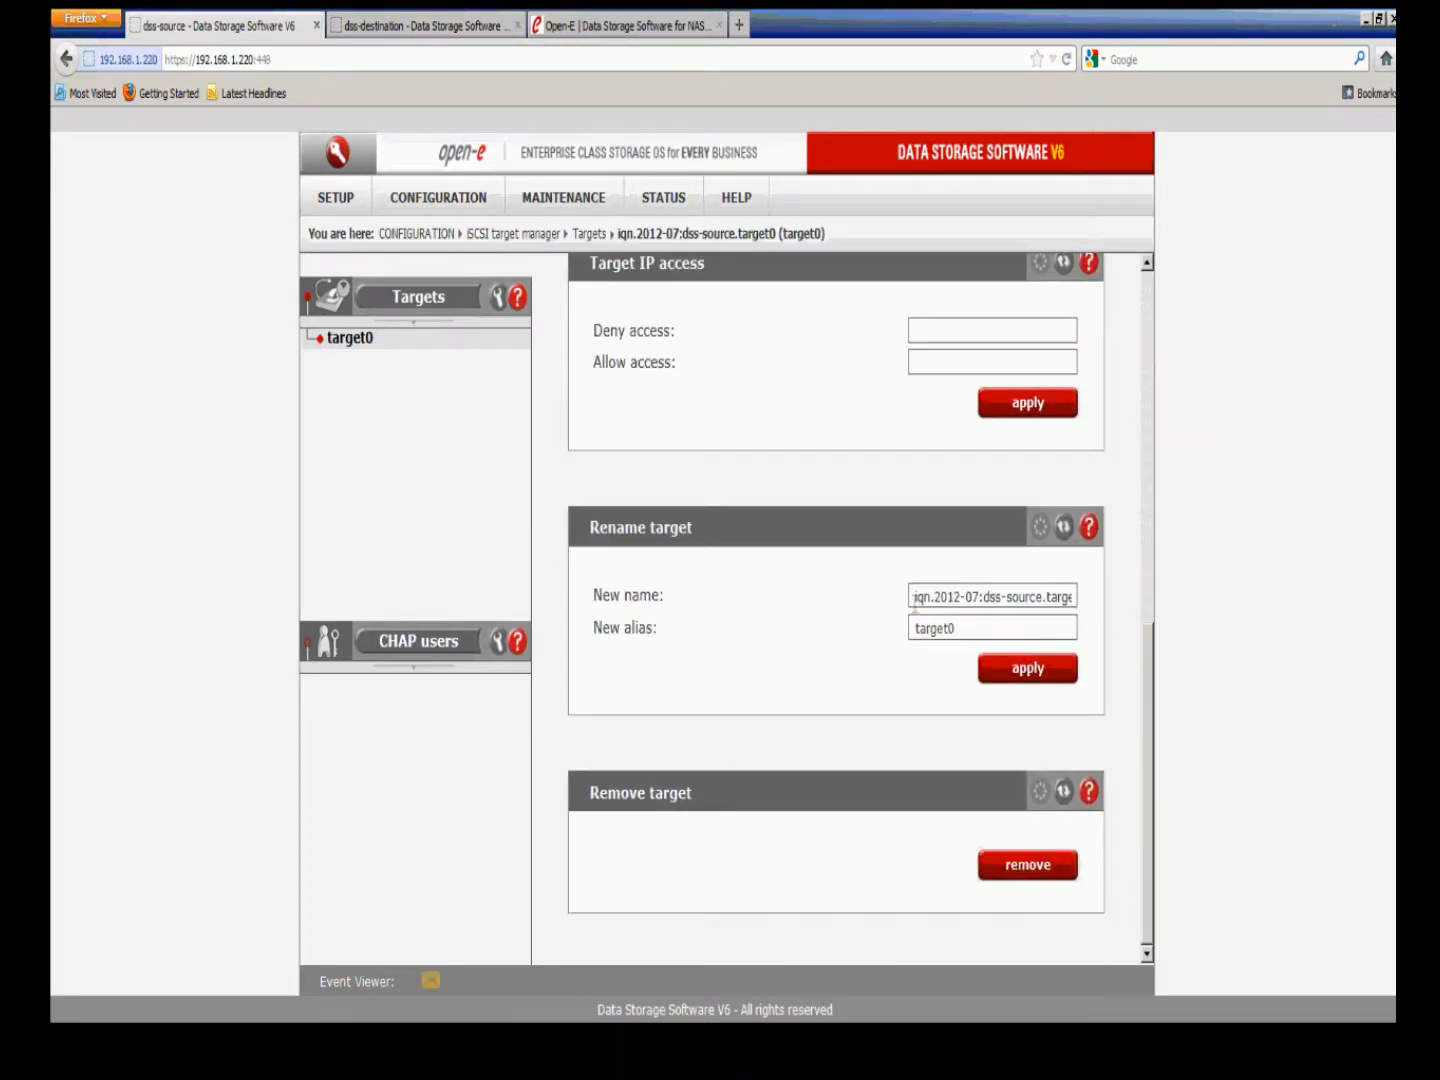
triple_click(913, 597)
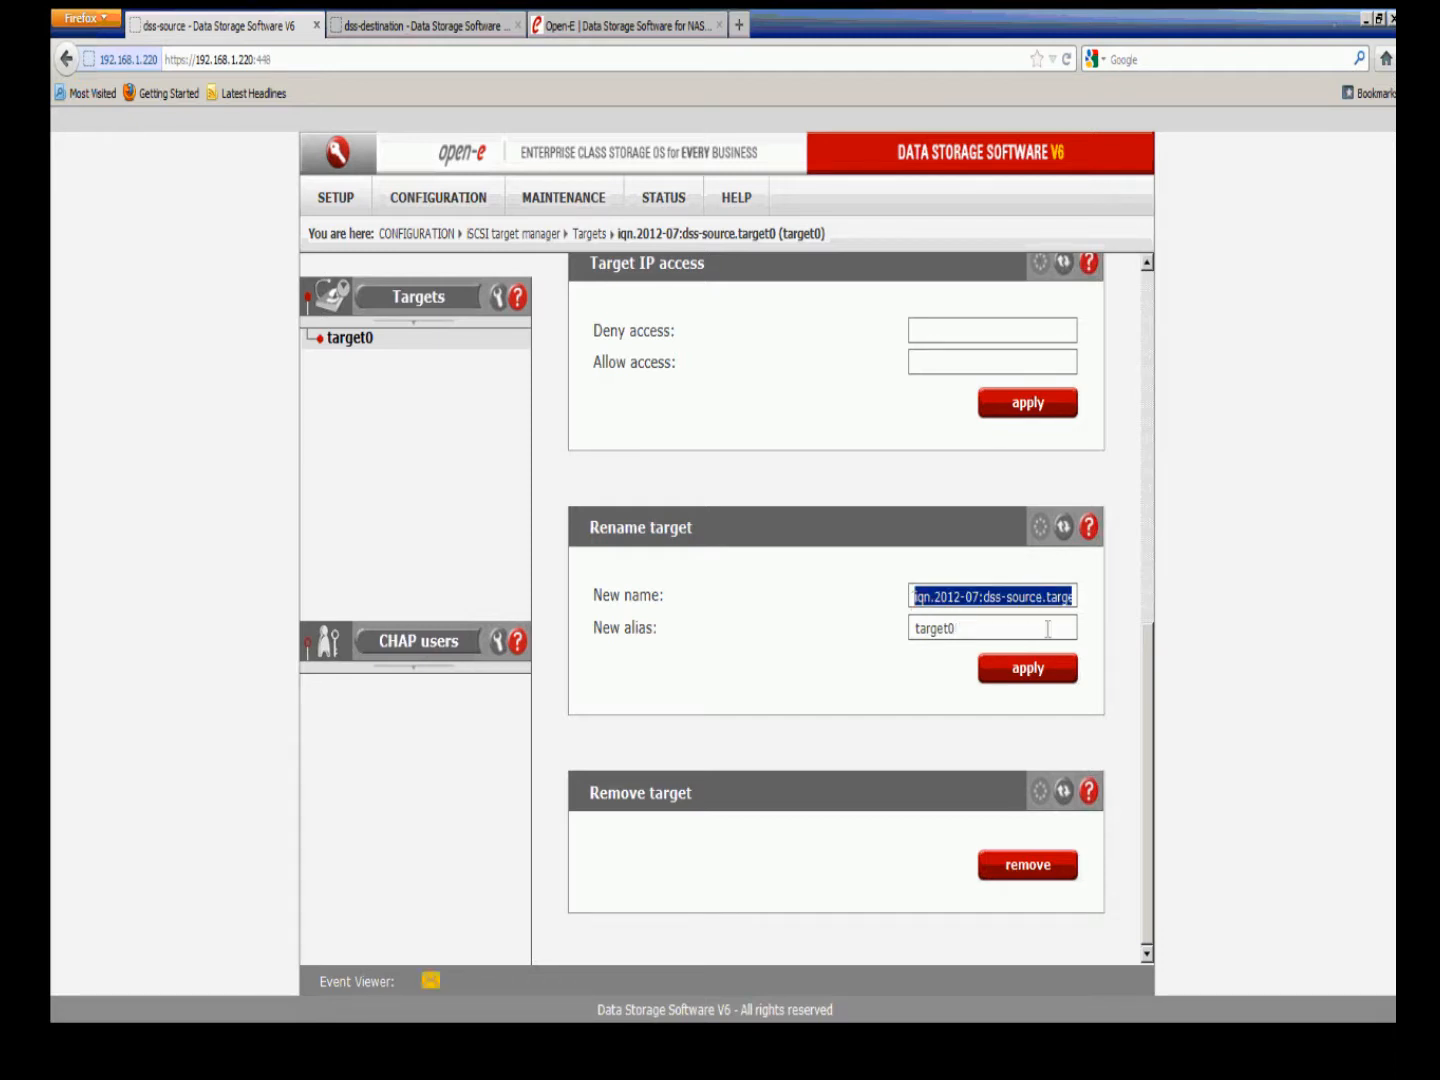
Step: On dss-destination, rename target0 to the copied source name iqn.2012-07:dss-source.target0, apply it and dismiss the iSCSI notice
left_click(460, 31)
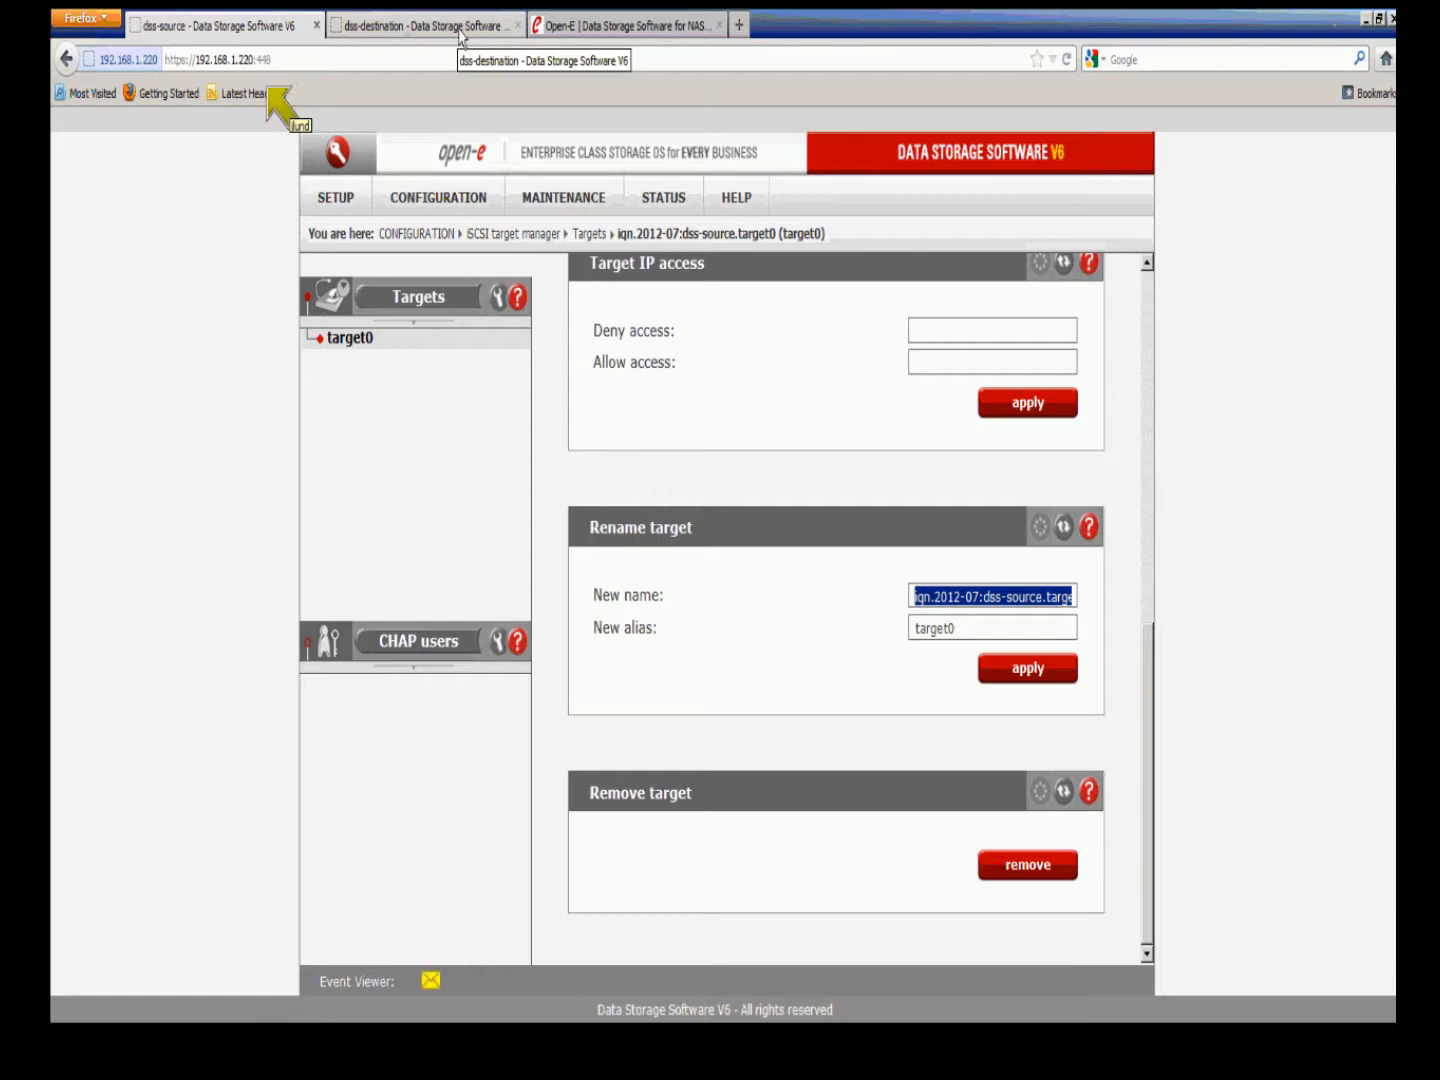
scroll(729, 380, "down", 10)
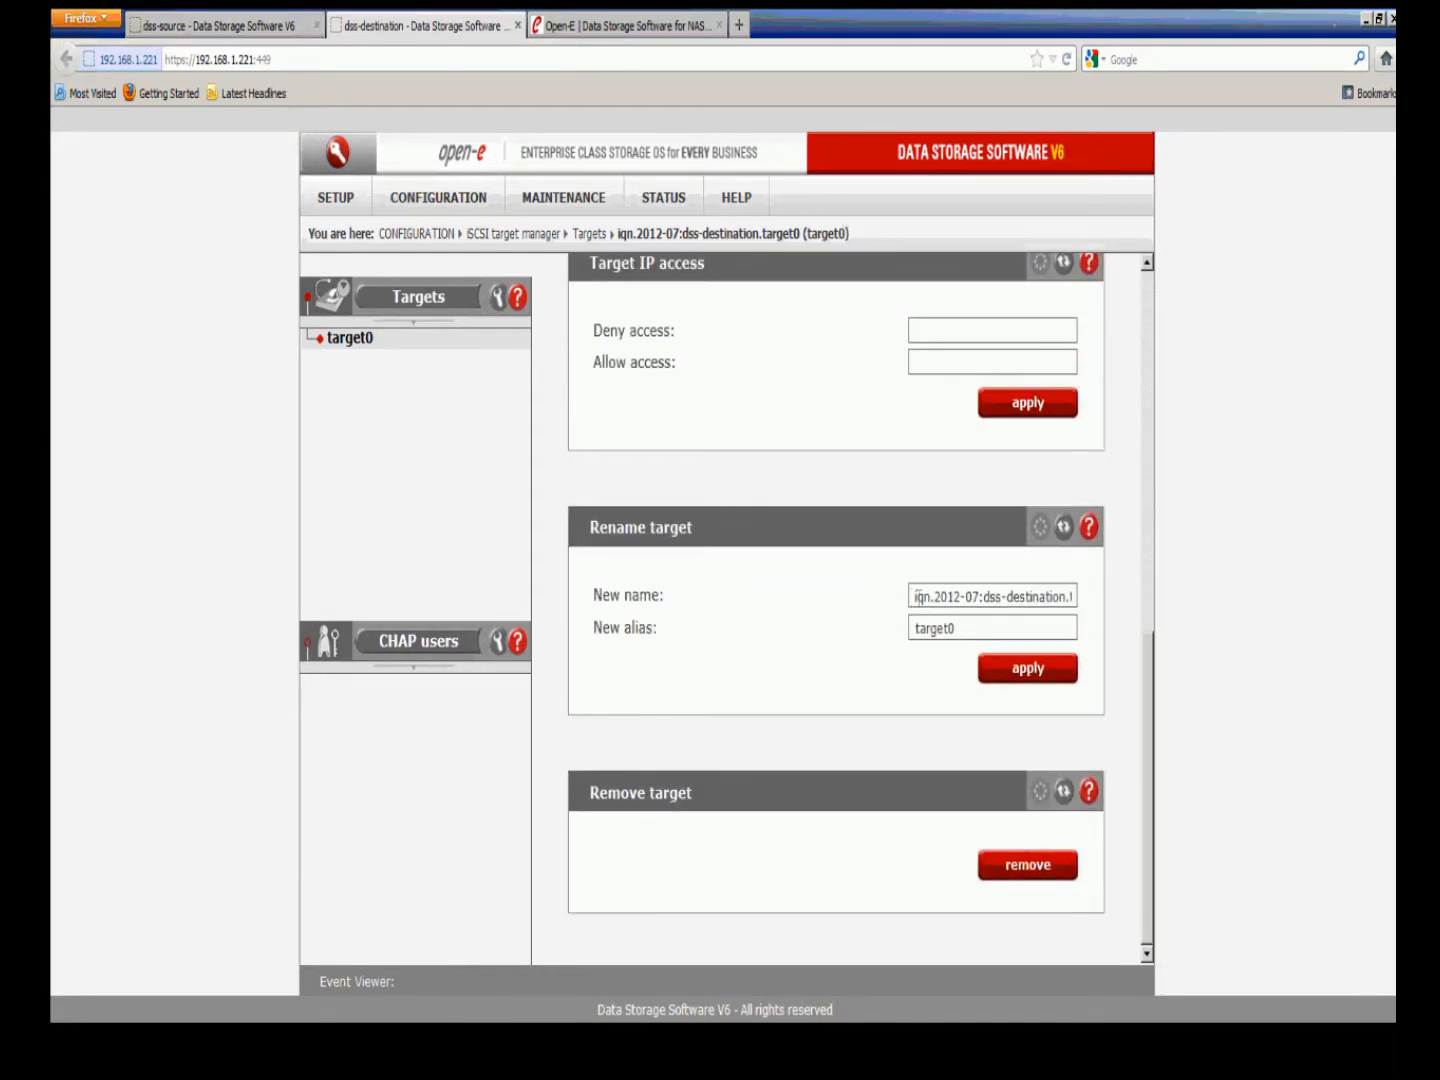
left_click_drag(916, 599, 1075, 599)
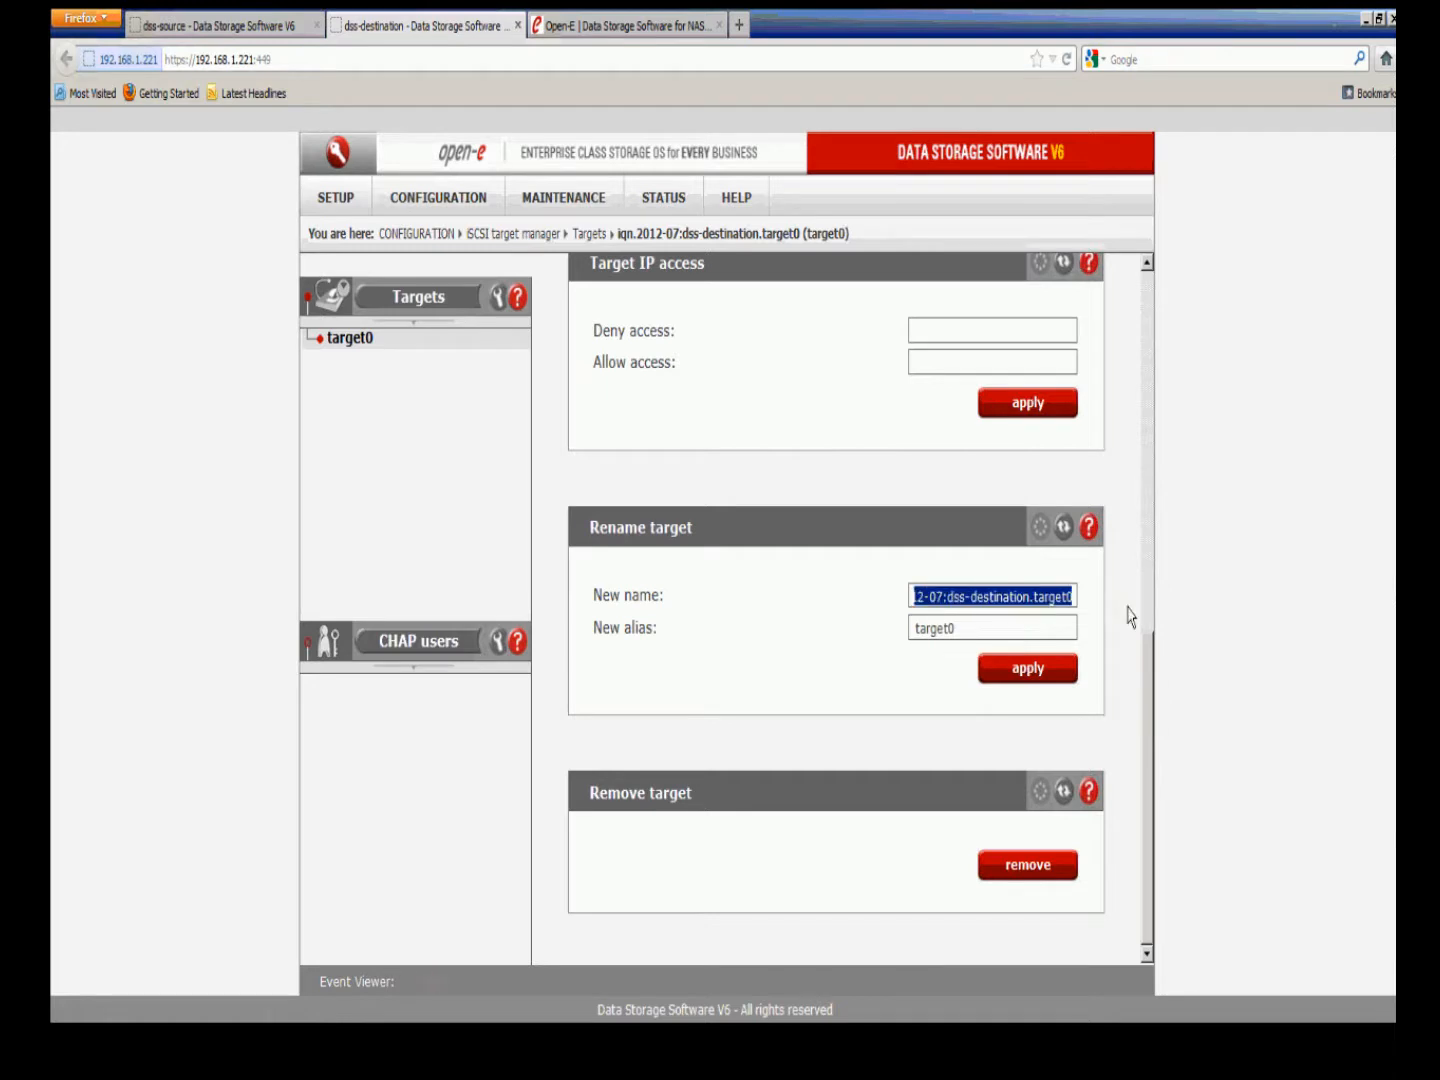
key("BackSpace")
key("ctrl+v")
left_click(1031, 679)
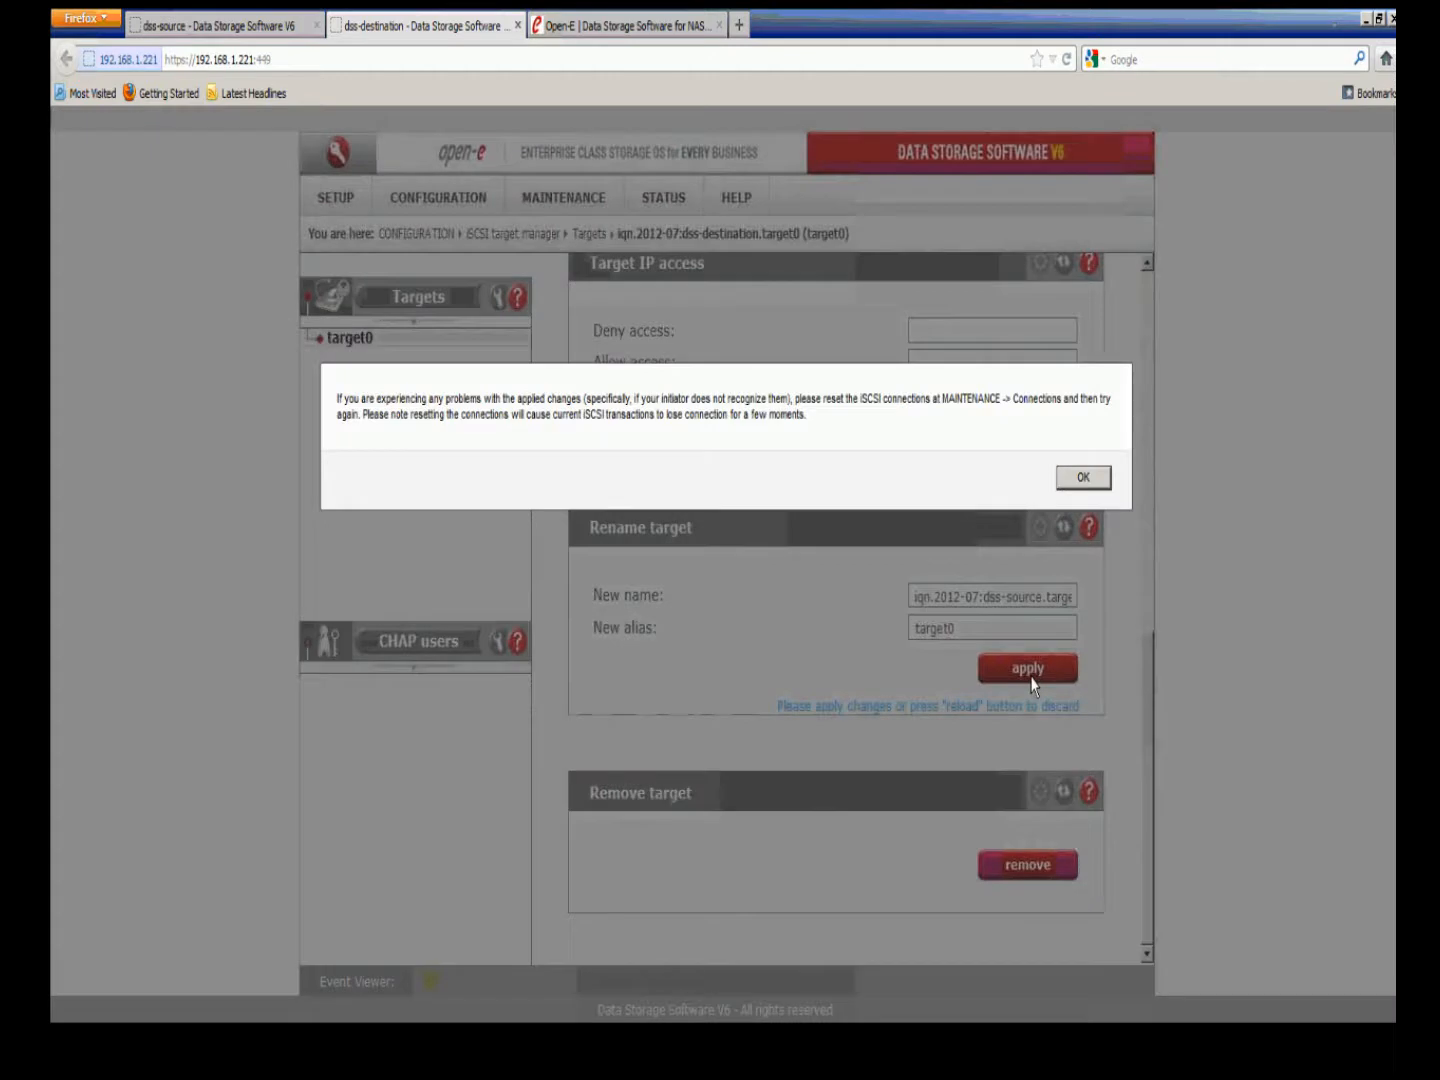
left_click(1083, 479)
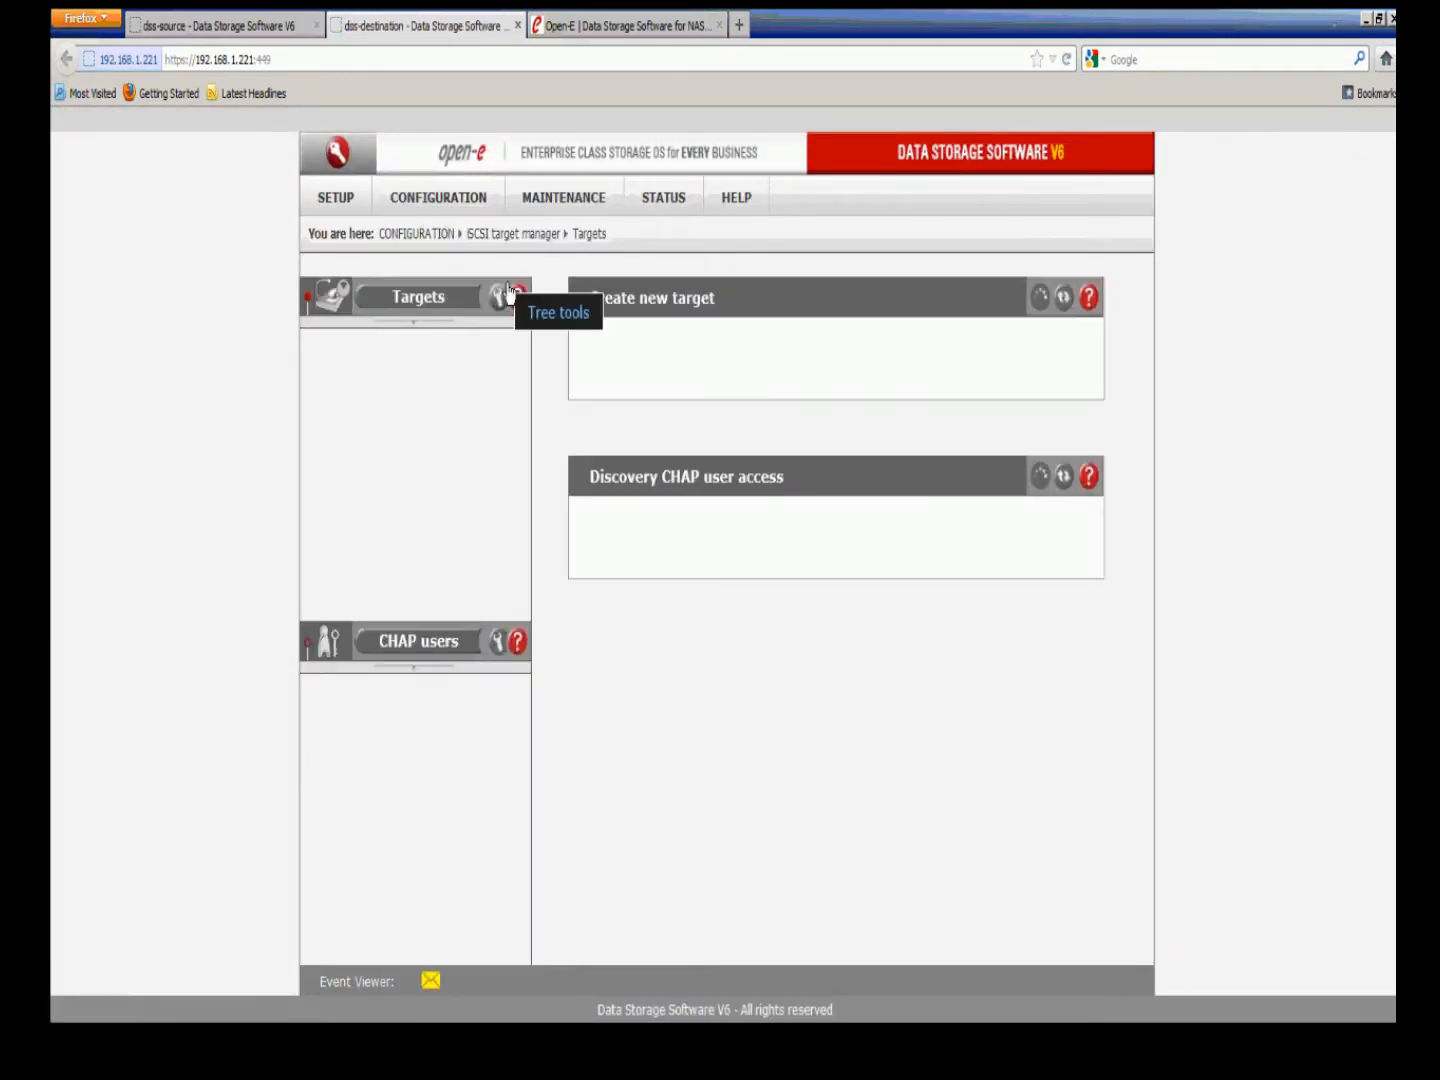
Step: Reopen target0 on dss-destination and compare its full target name with the one on dss-source
left_click(350, 339)
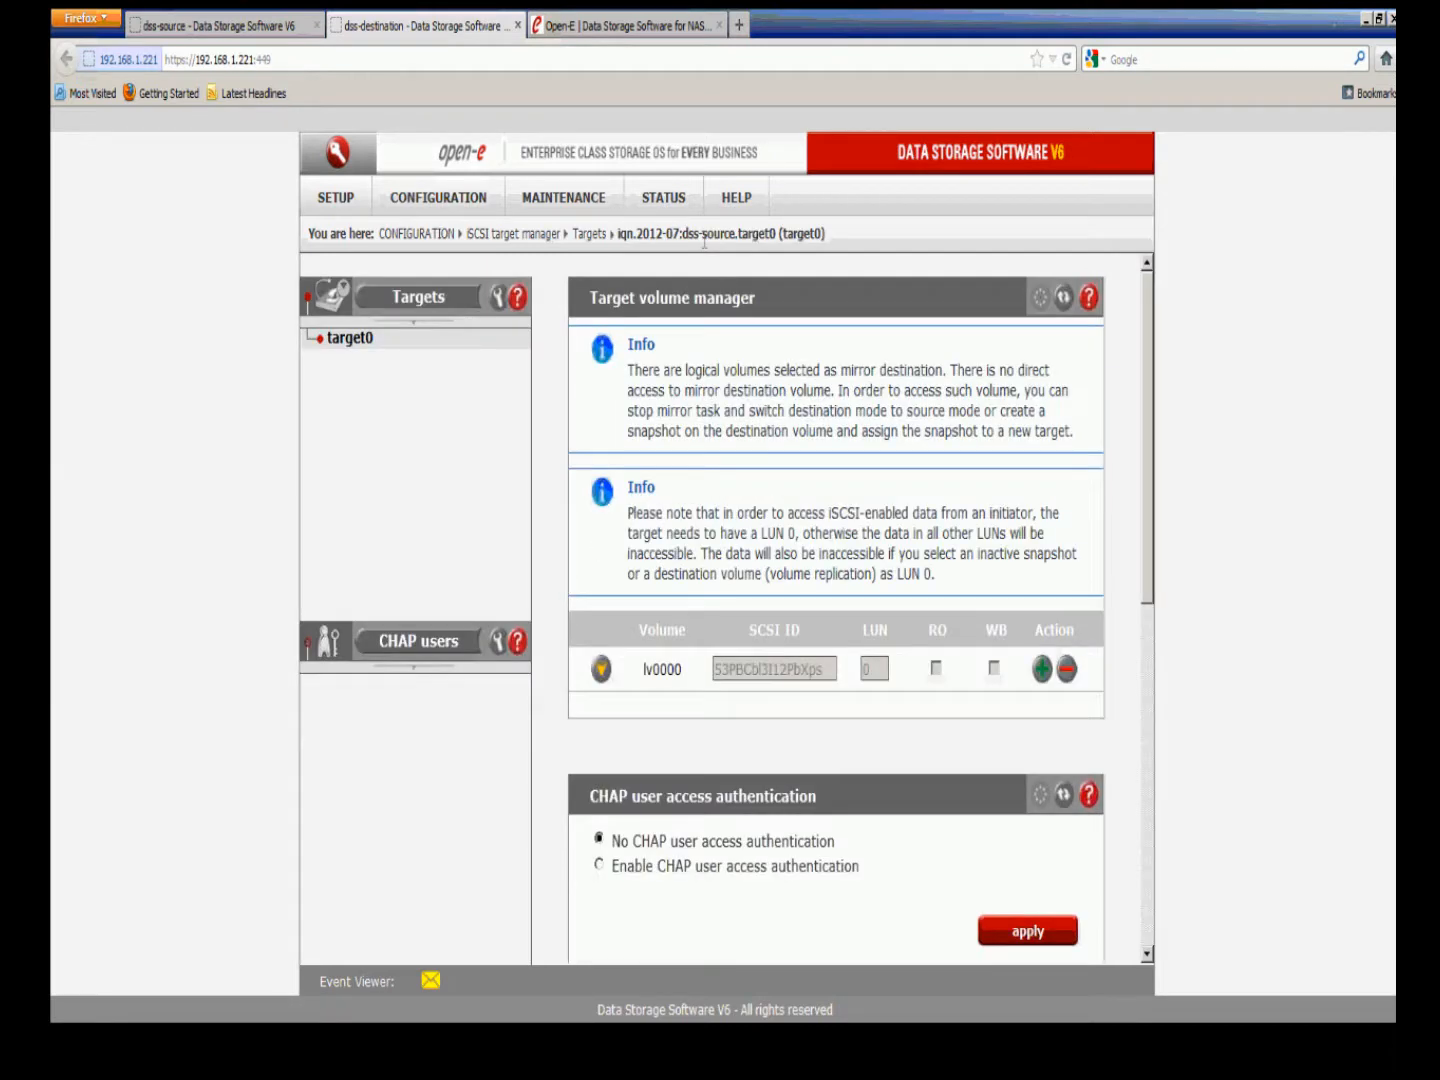
left_click_drag(829, 243, 819, 235)
left_click(822, 242)
left_click(298, 36)
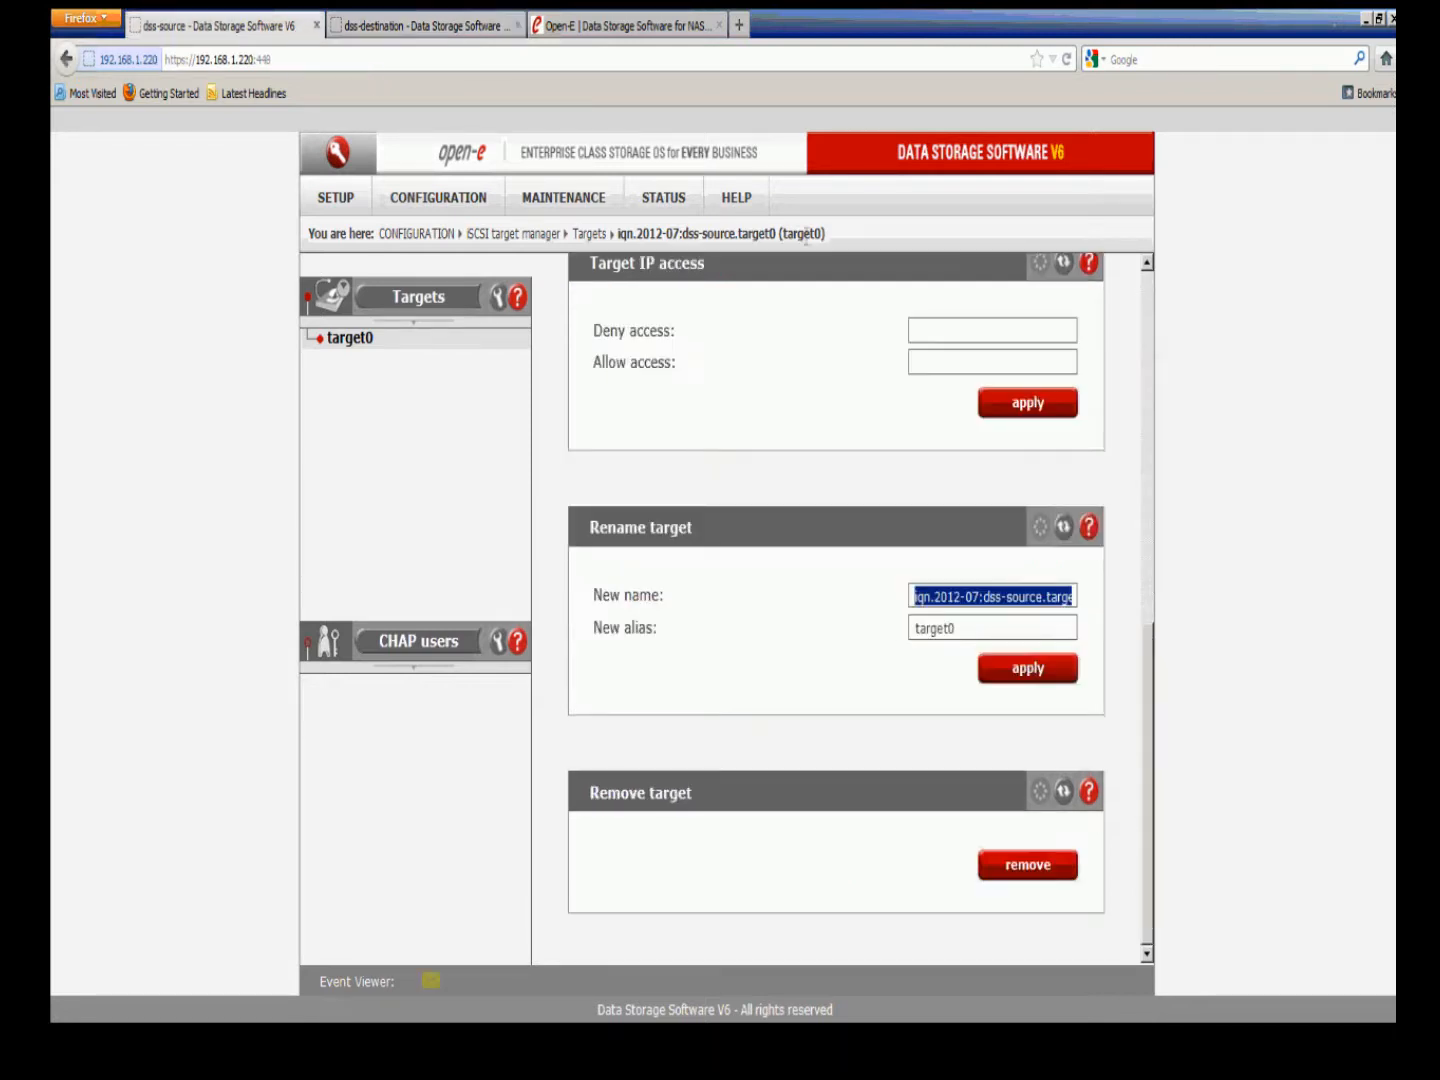
left_click(824, 234)
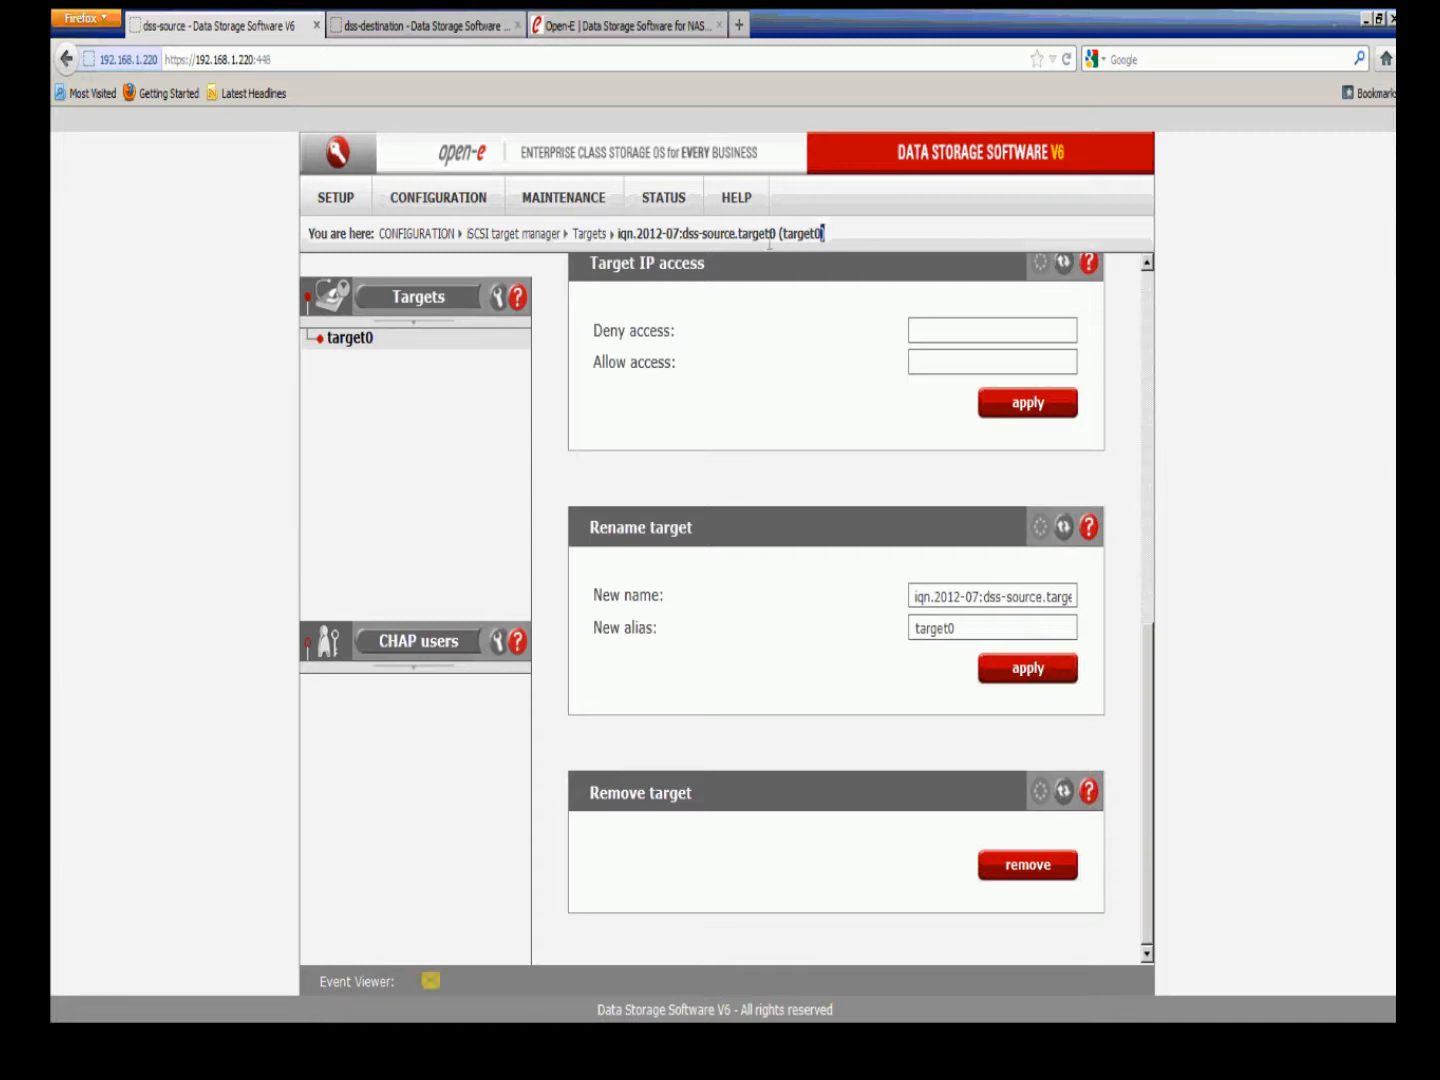
Step: On dss-source, open the failover settings of eth1 and enable it as an auxiliary connection for communication between the nodes
left_click(356, 207)
mouse_move(395, 236)
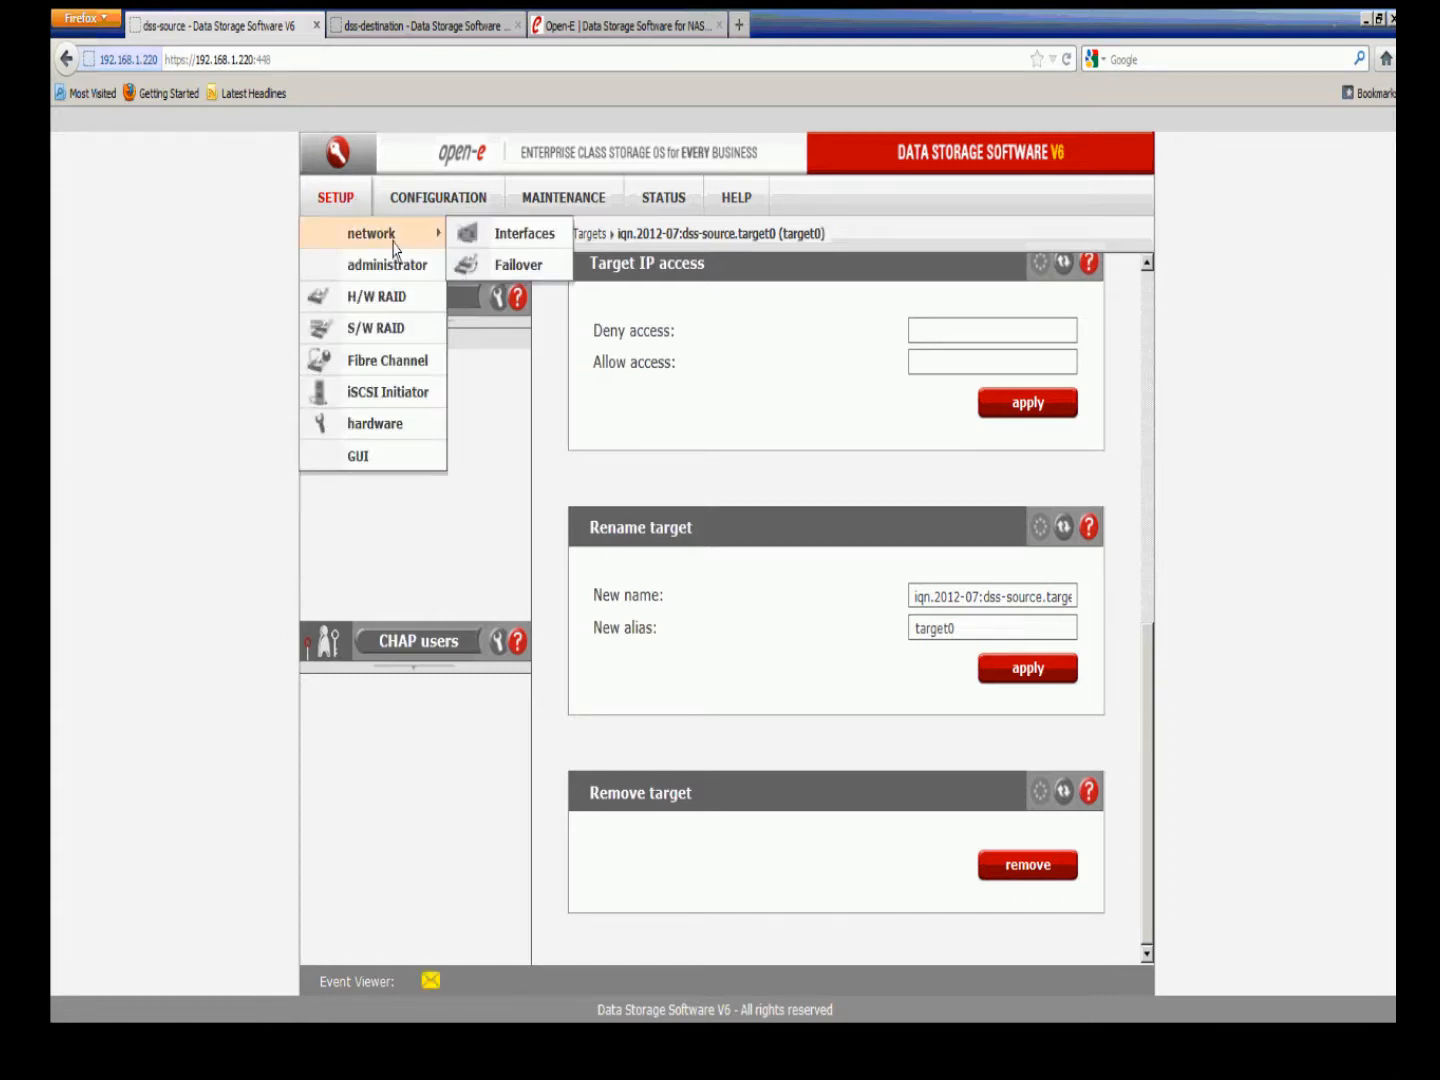
left_click(473, 240)
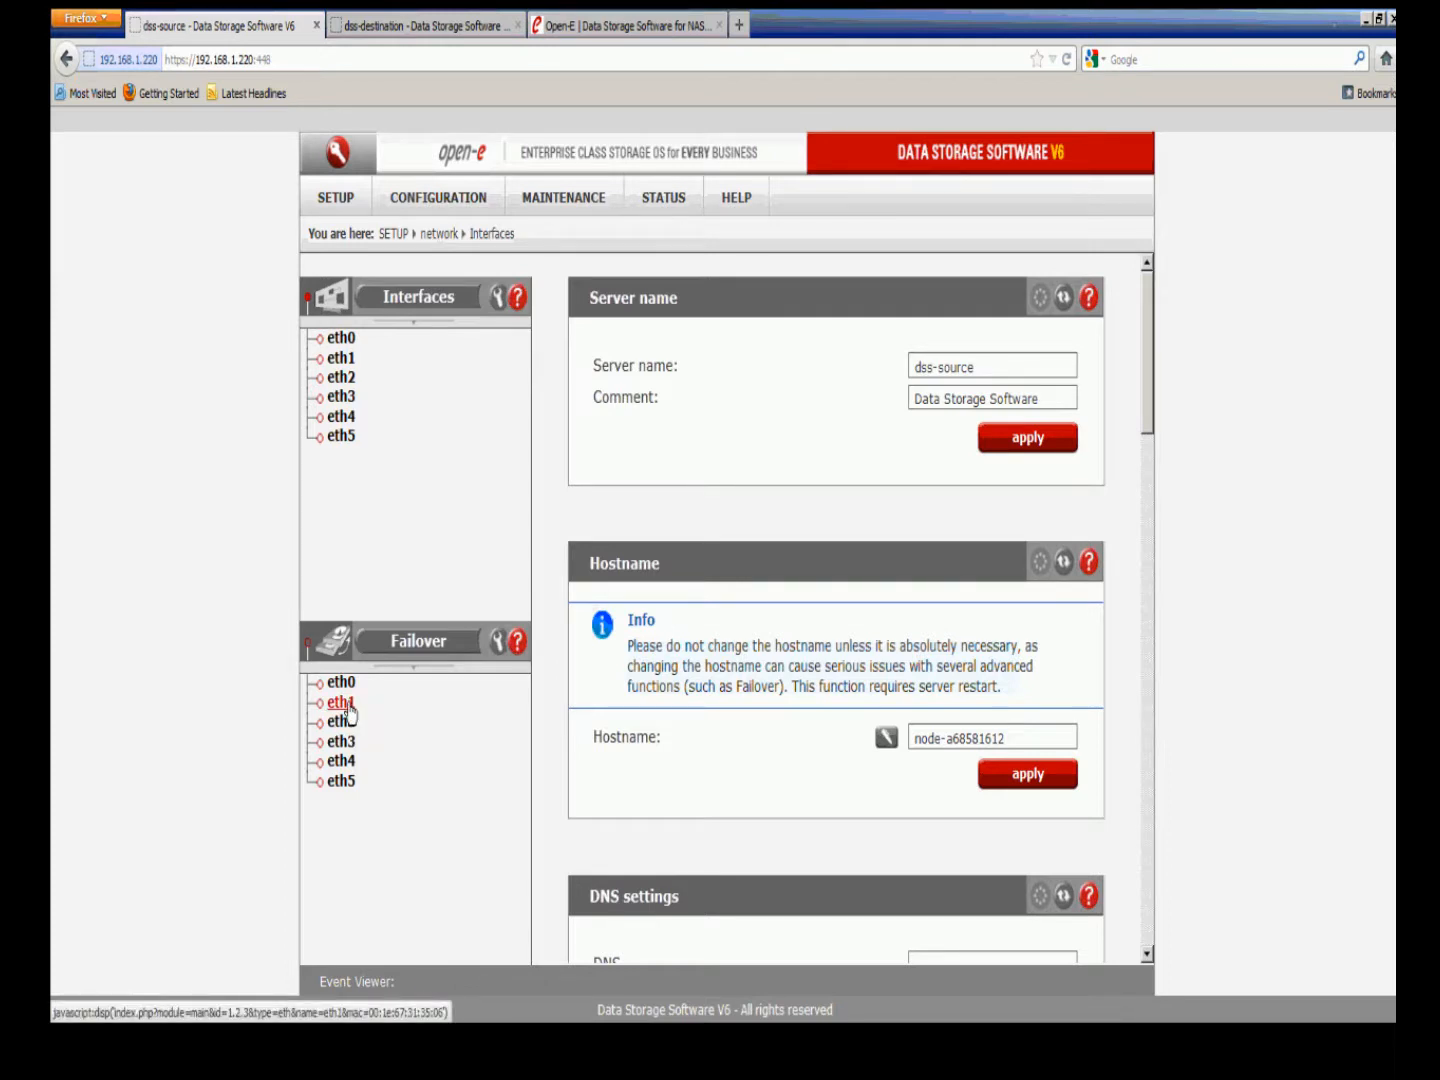
left_click(340, 703)
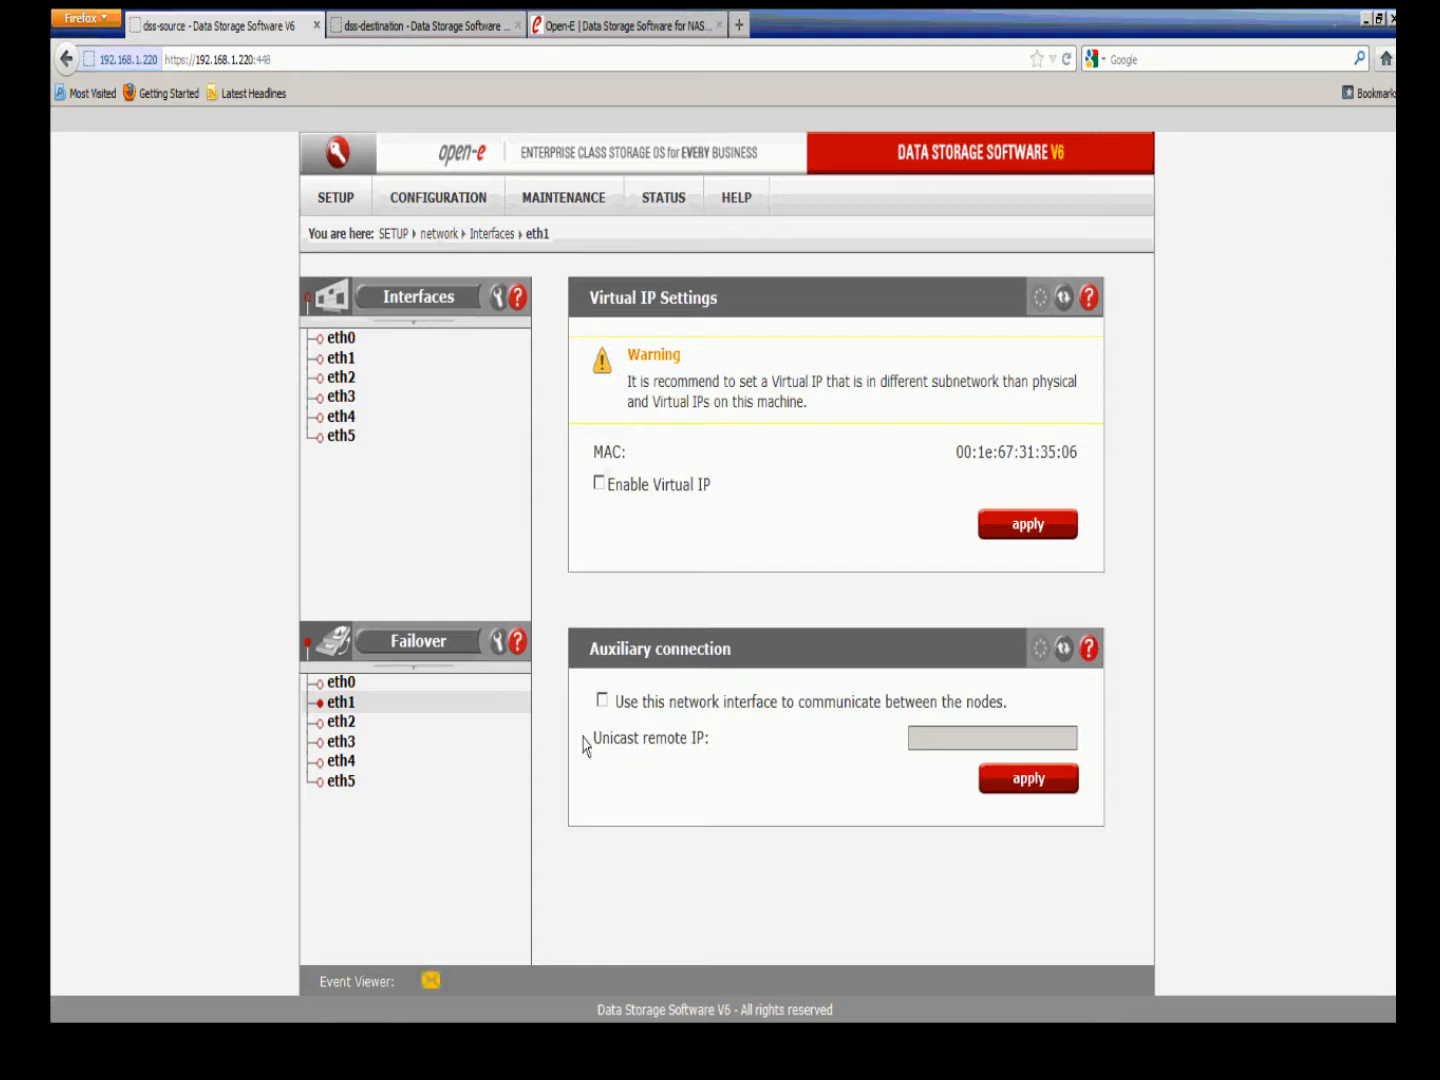
left_click(602, 699)
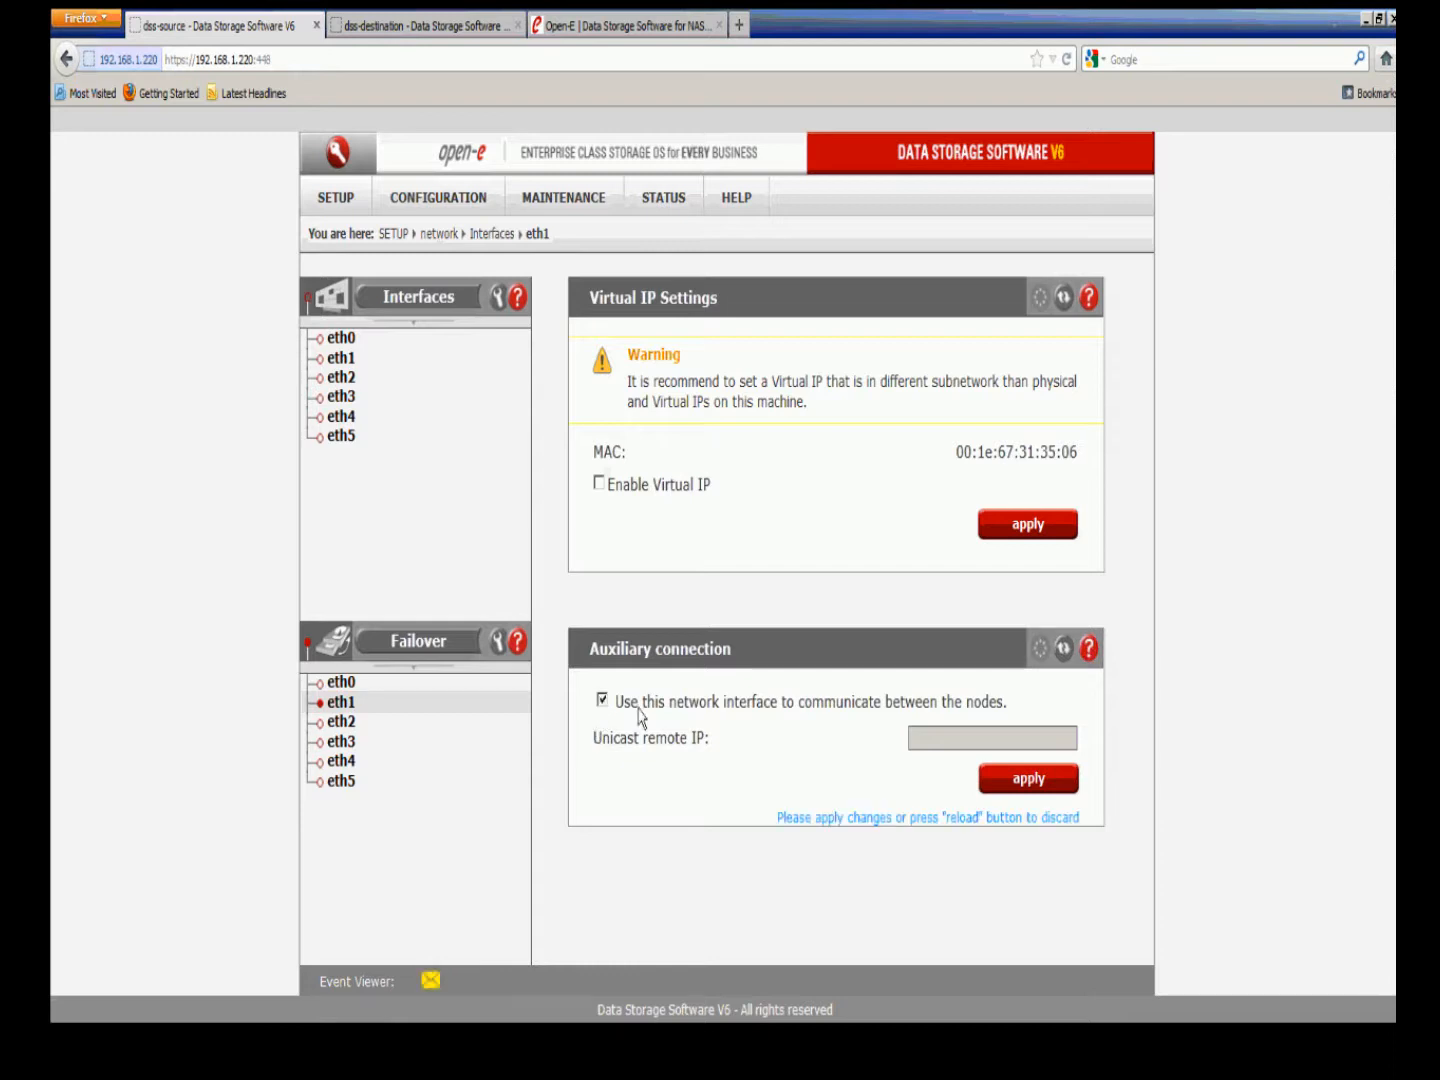
left_click(1026, 786)
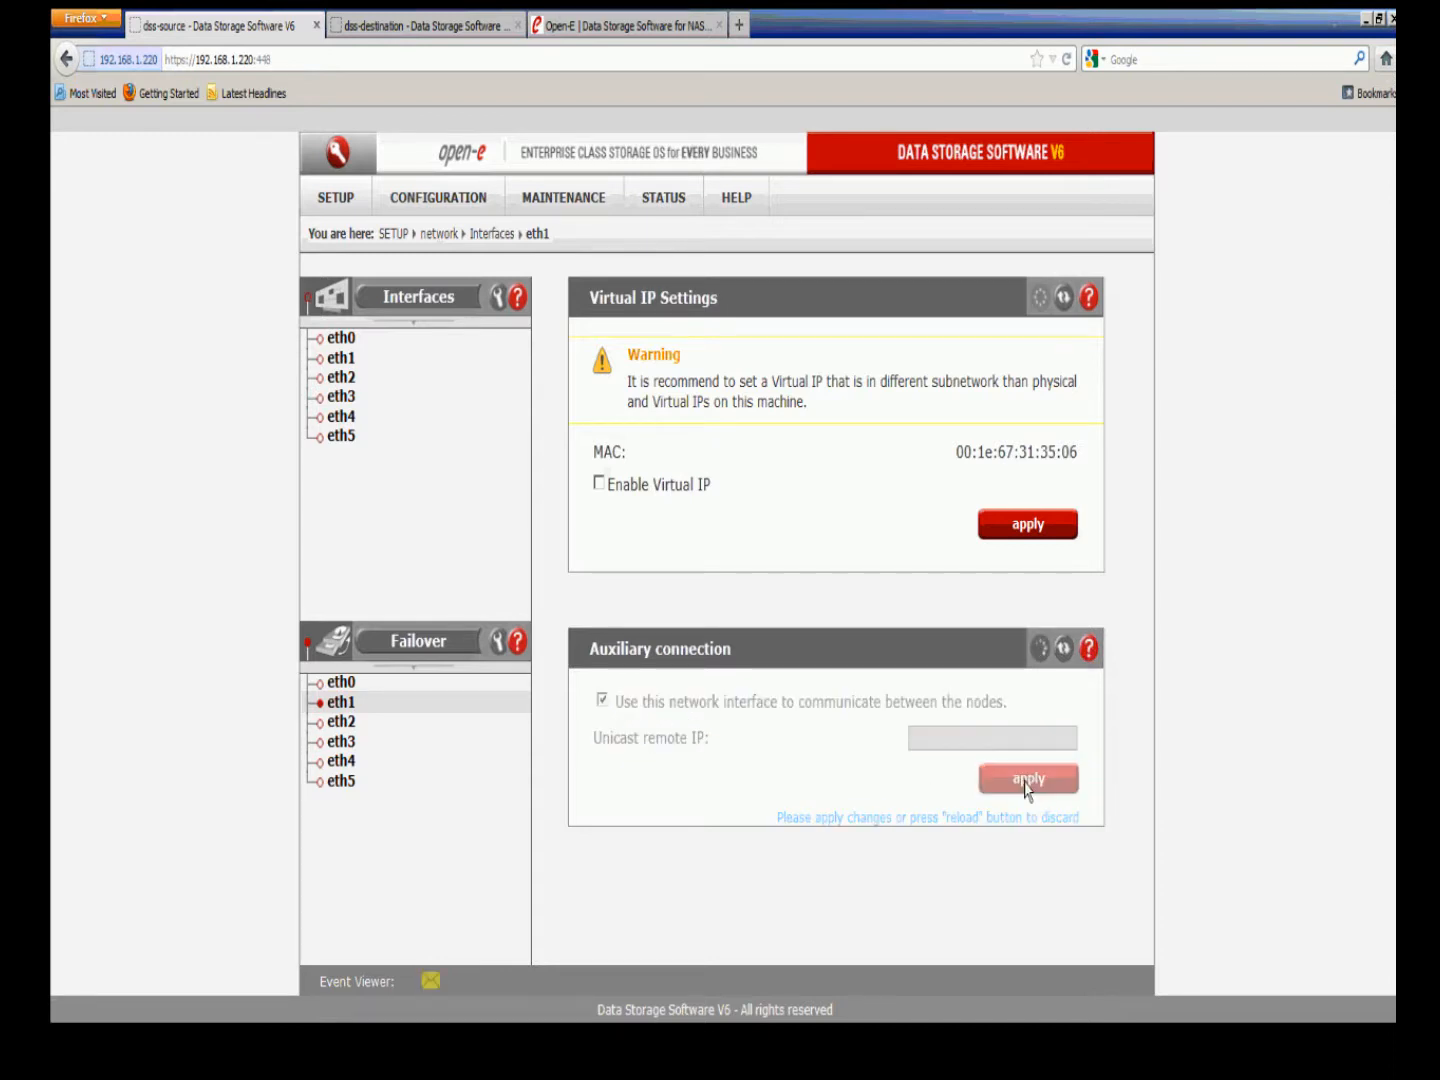
Step: On dss-destination, open the failover settings of eth1 and enable it as an auxiliary connection between the nodes
left_click(461, 30)
left_click(357, 206)
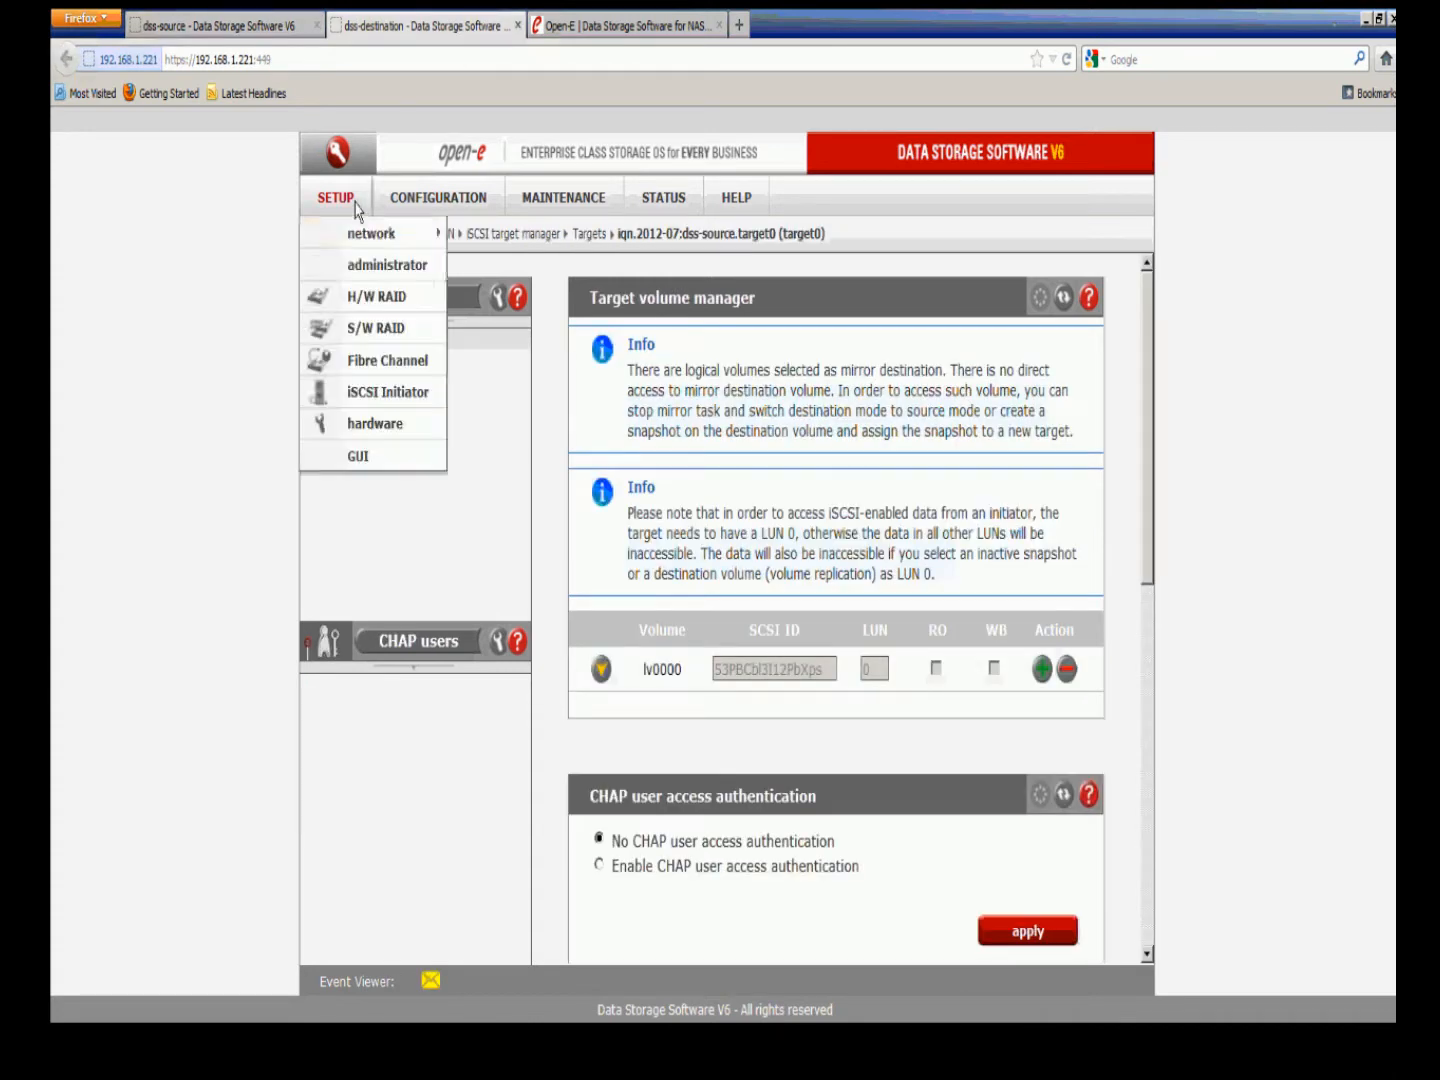
mouse_move(419, 233)
left_click(486, 234)
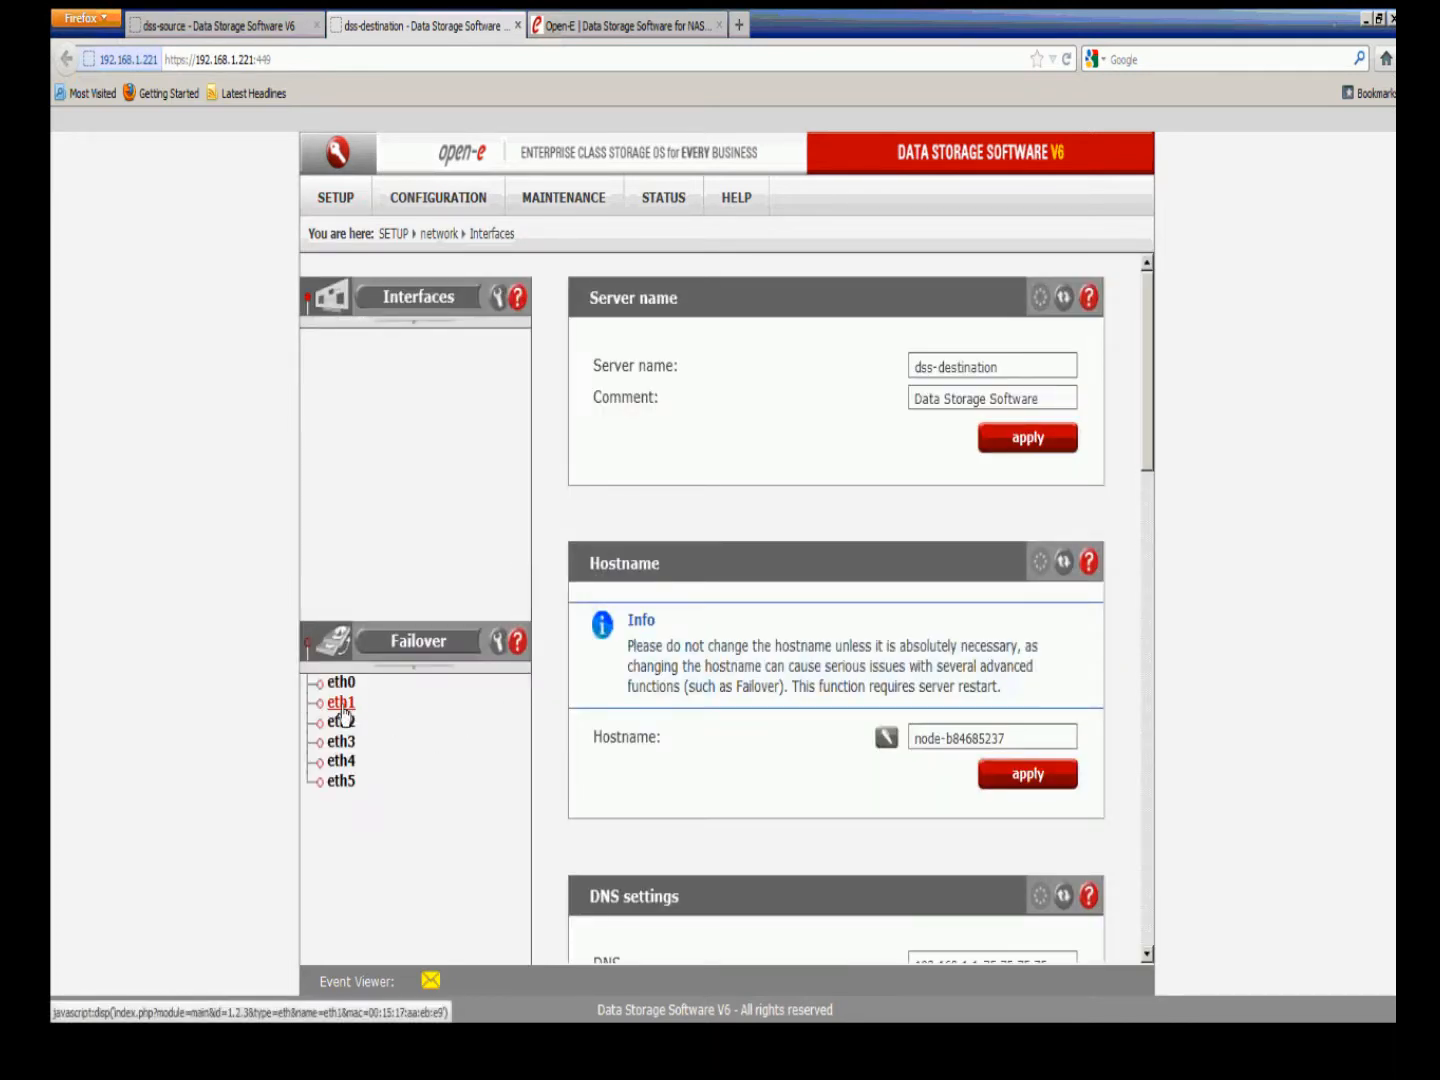
left_click(341, 706)
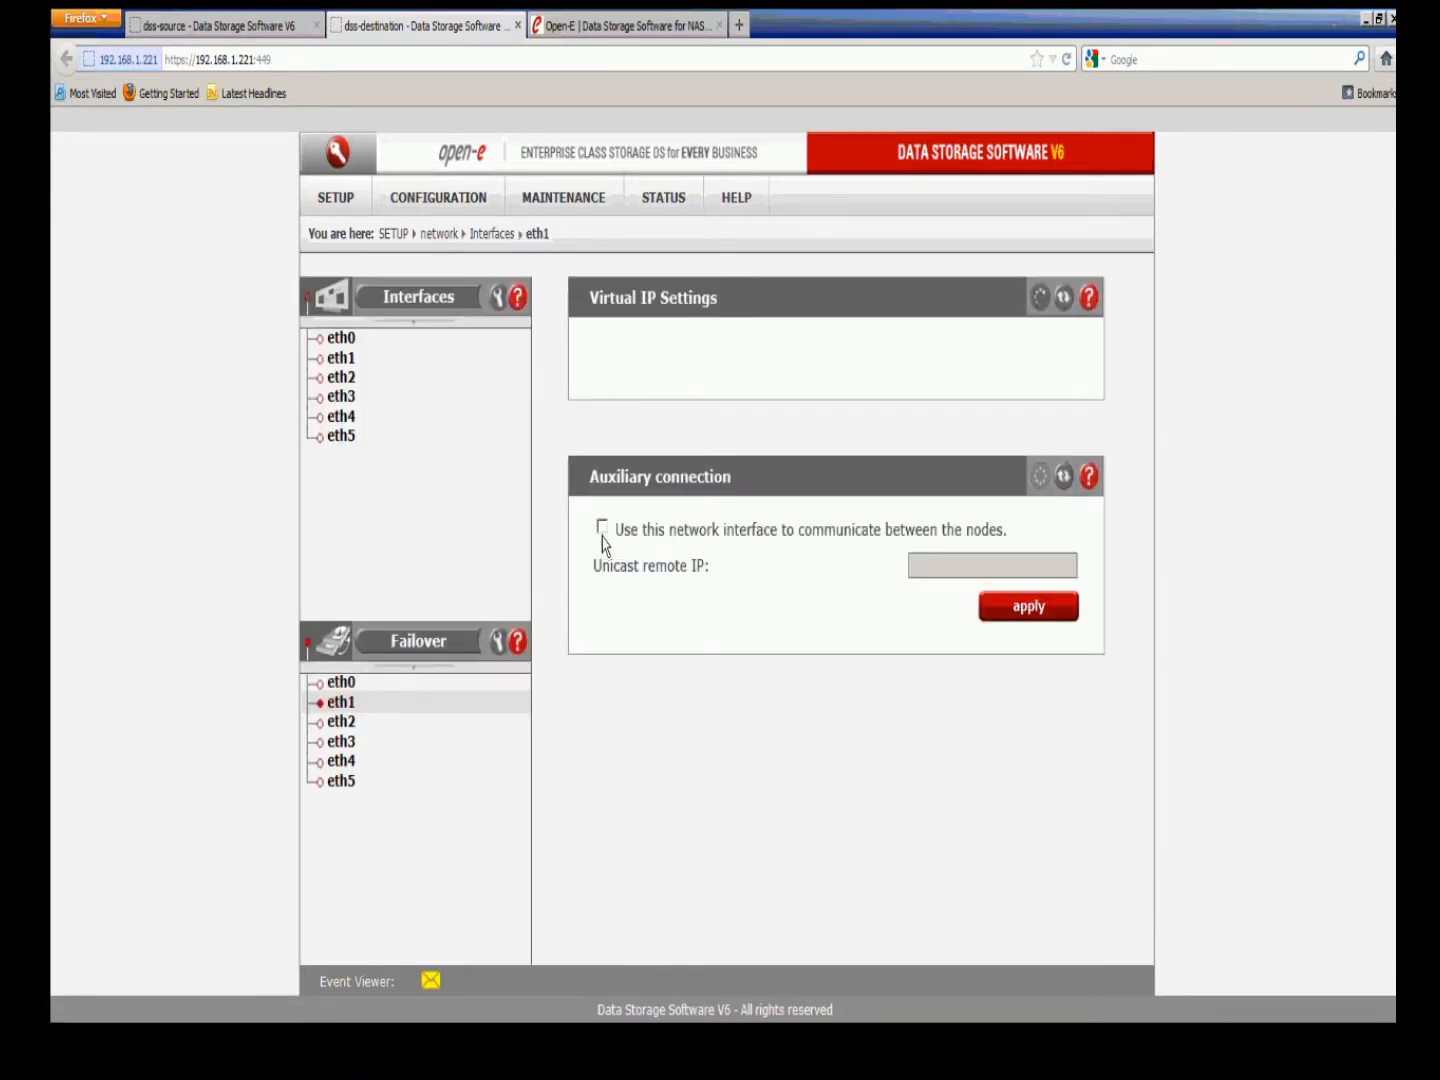
left_click(603, 701)
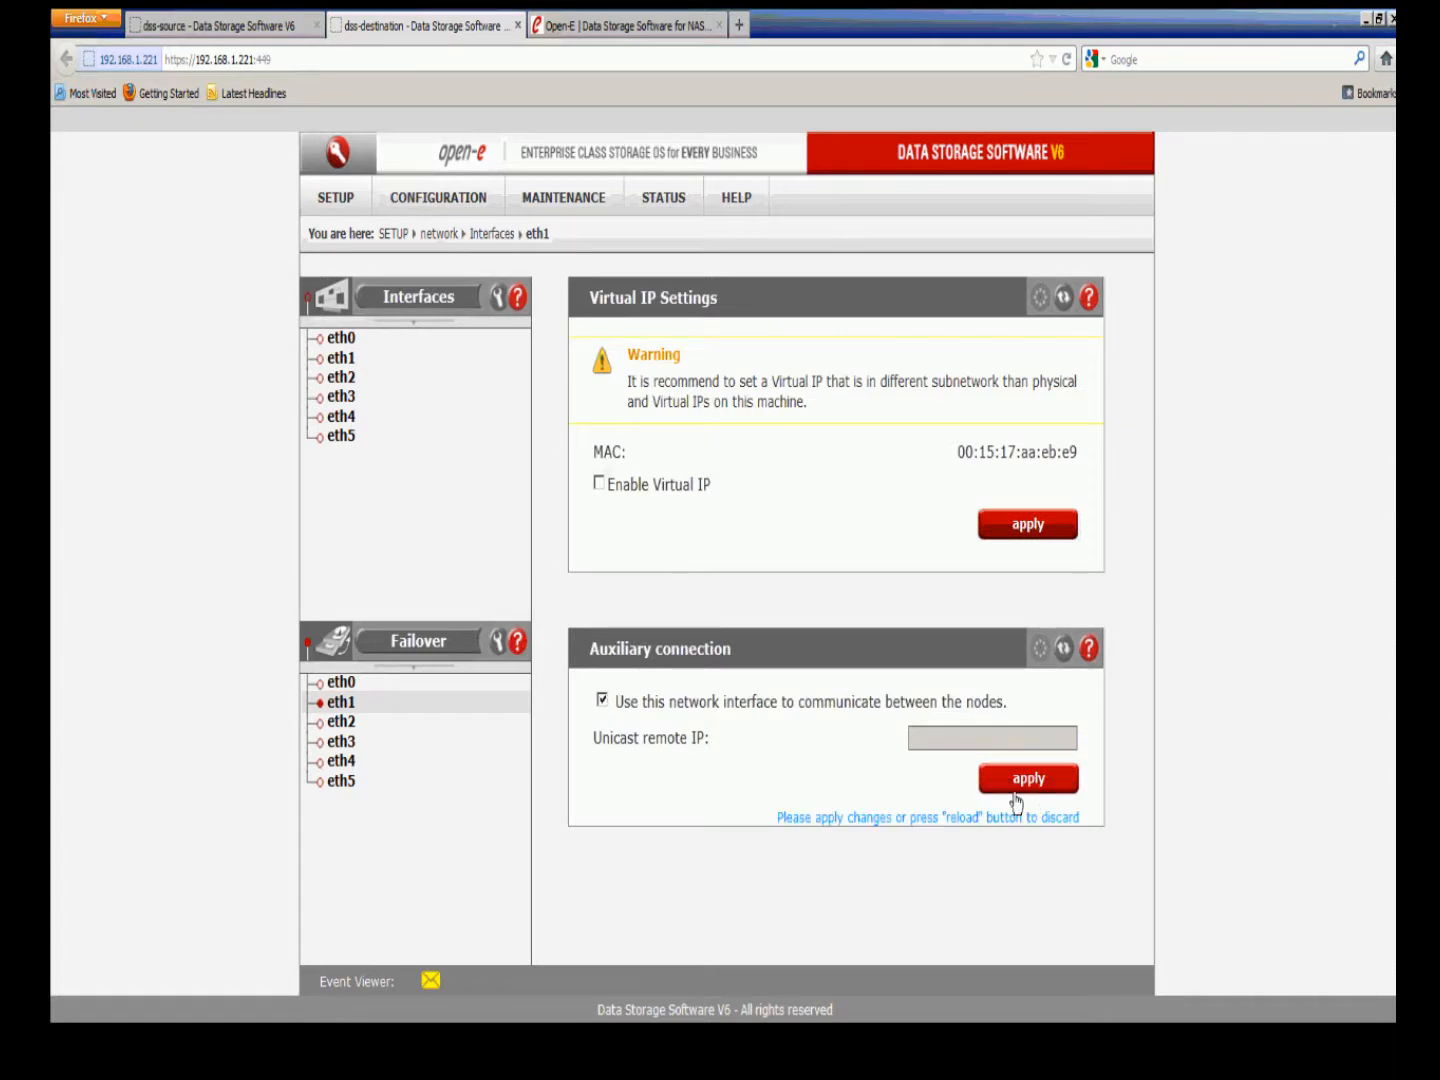
left_click(1003, 787)
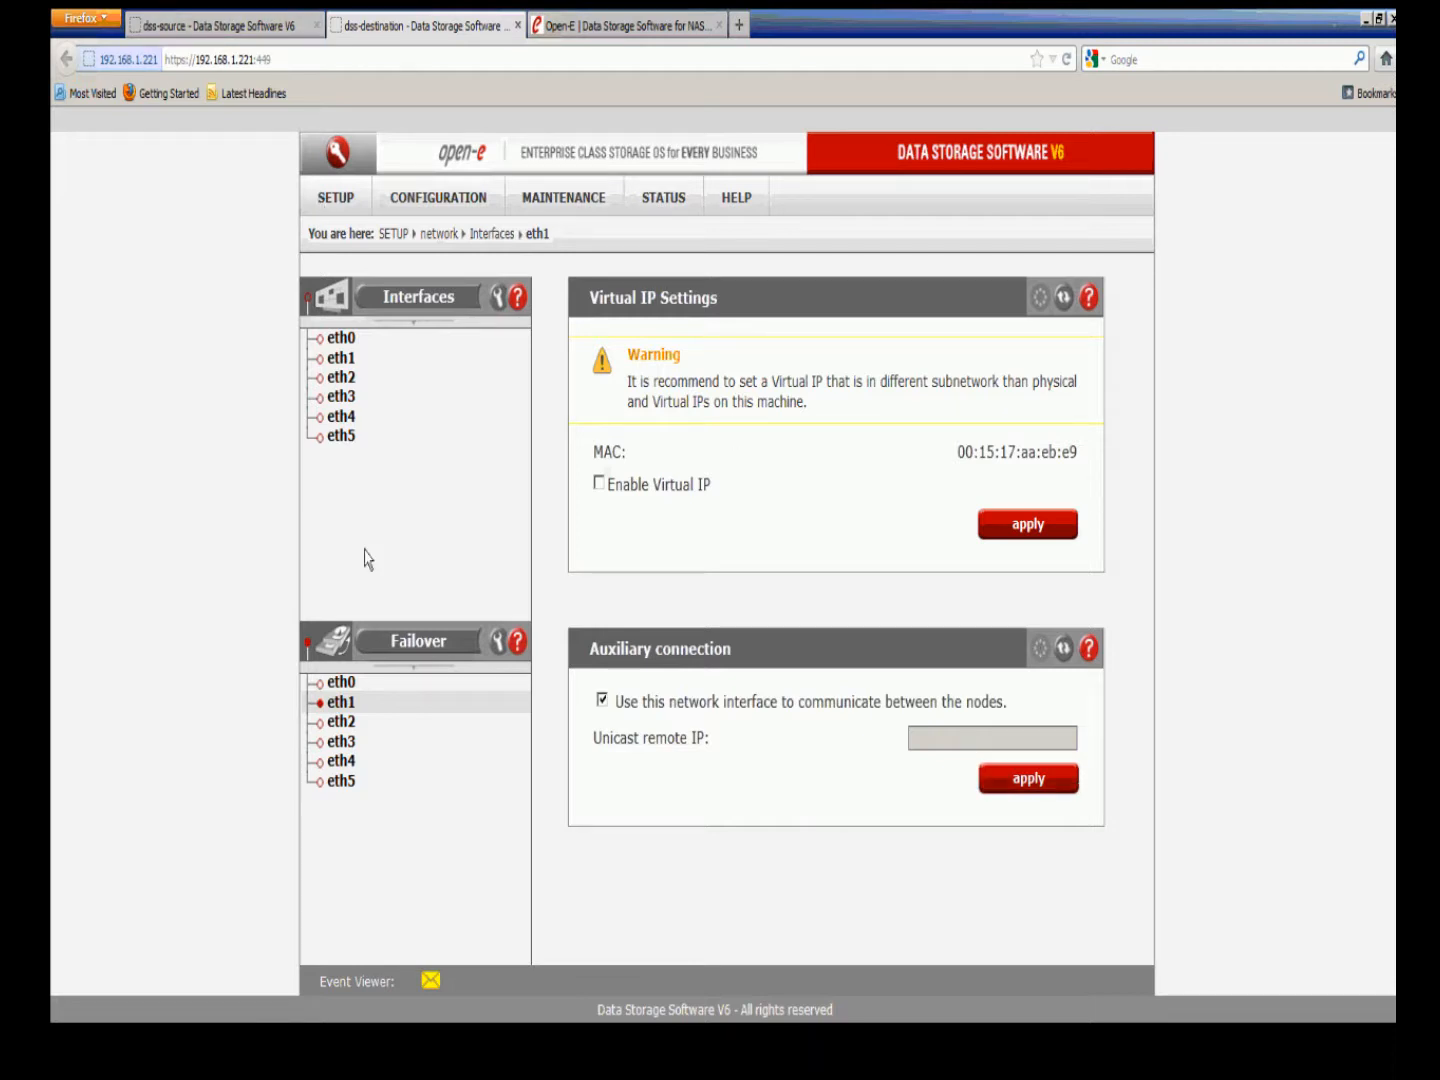
Step: Enable the auxiliary connection between the nodes on dss-destination's eth2 failover interface as well
left_click(350, 725)
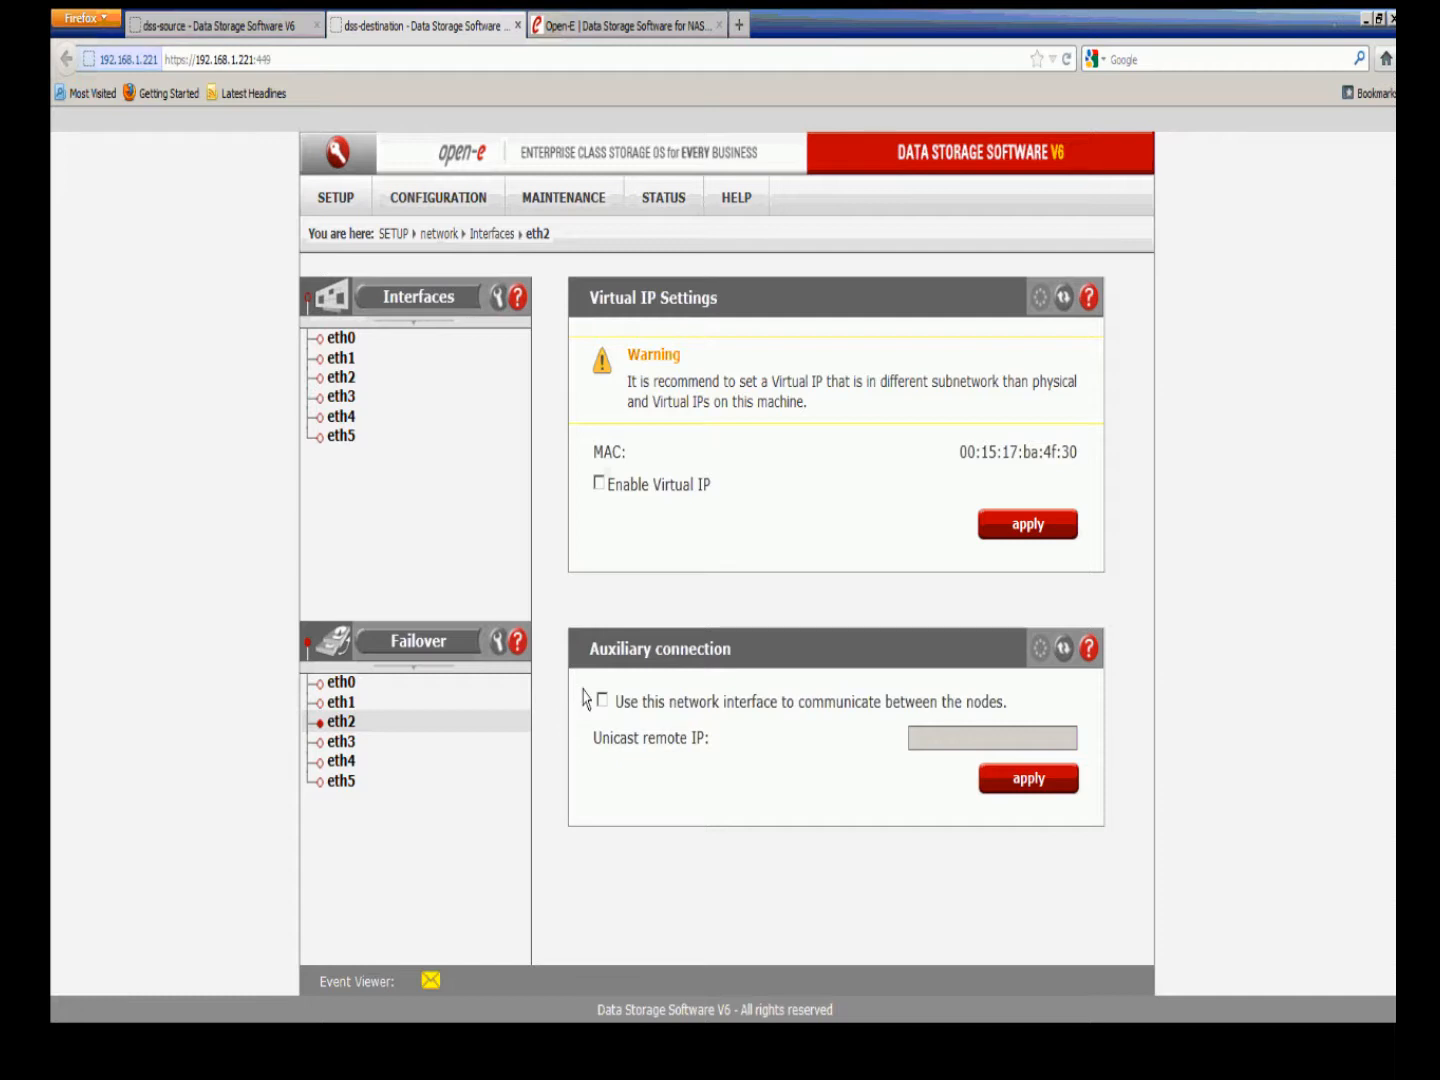
left_click(602, 700)
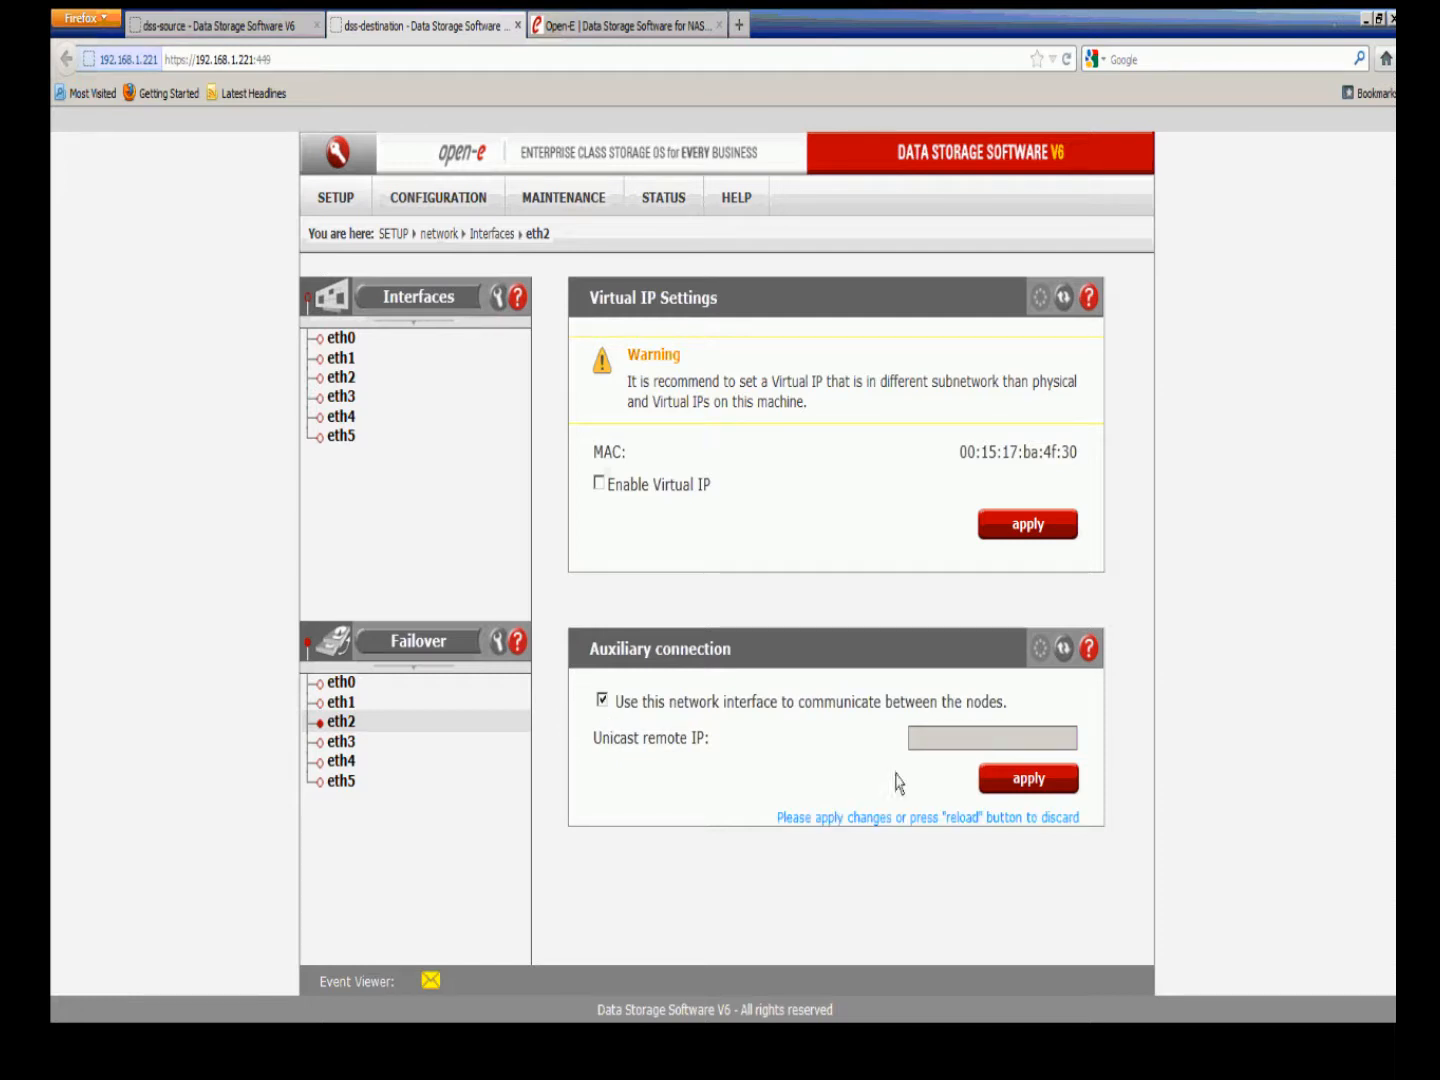
left_click(1010, 788)
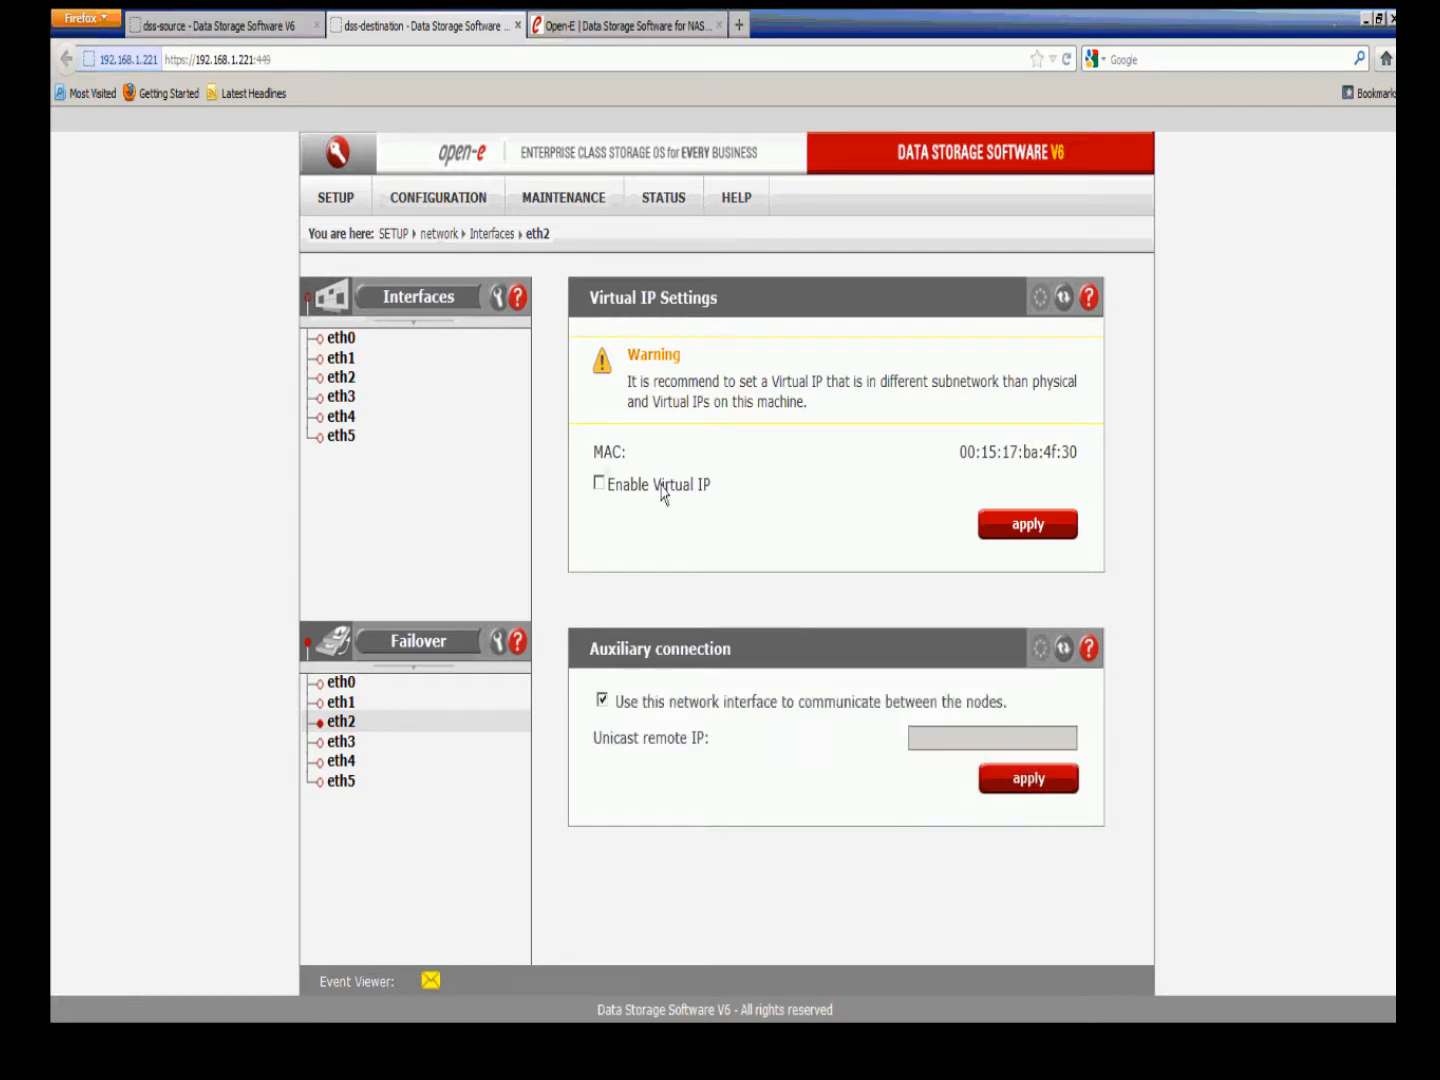
Step: Switch to dss-source and enable the auxiliary connection between the nodes on its eth2 failover interface
left_click(284, 33)
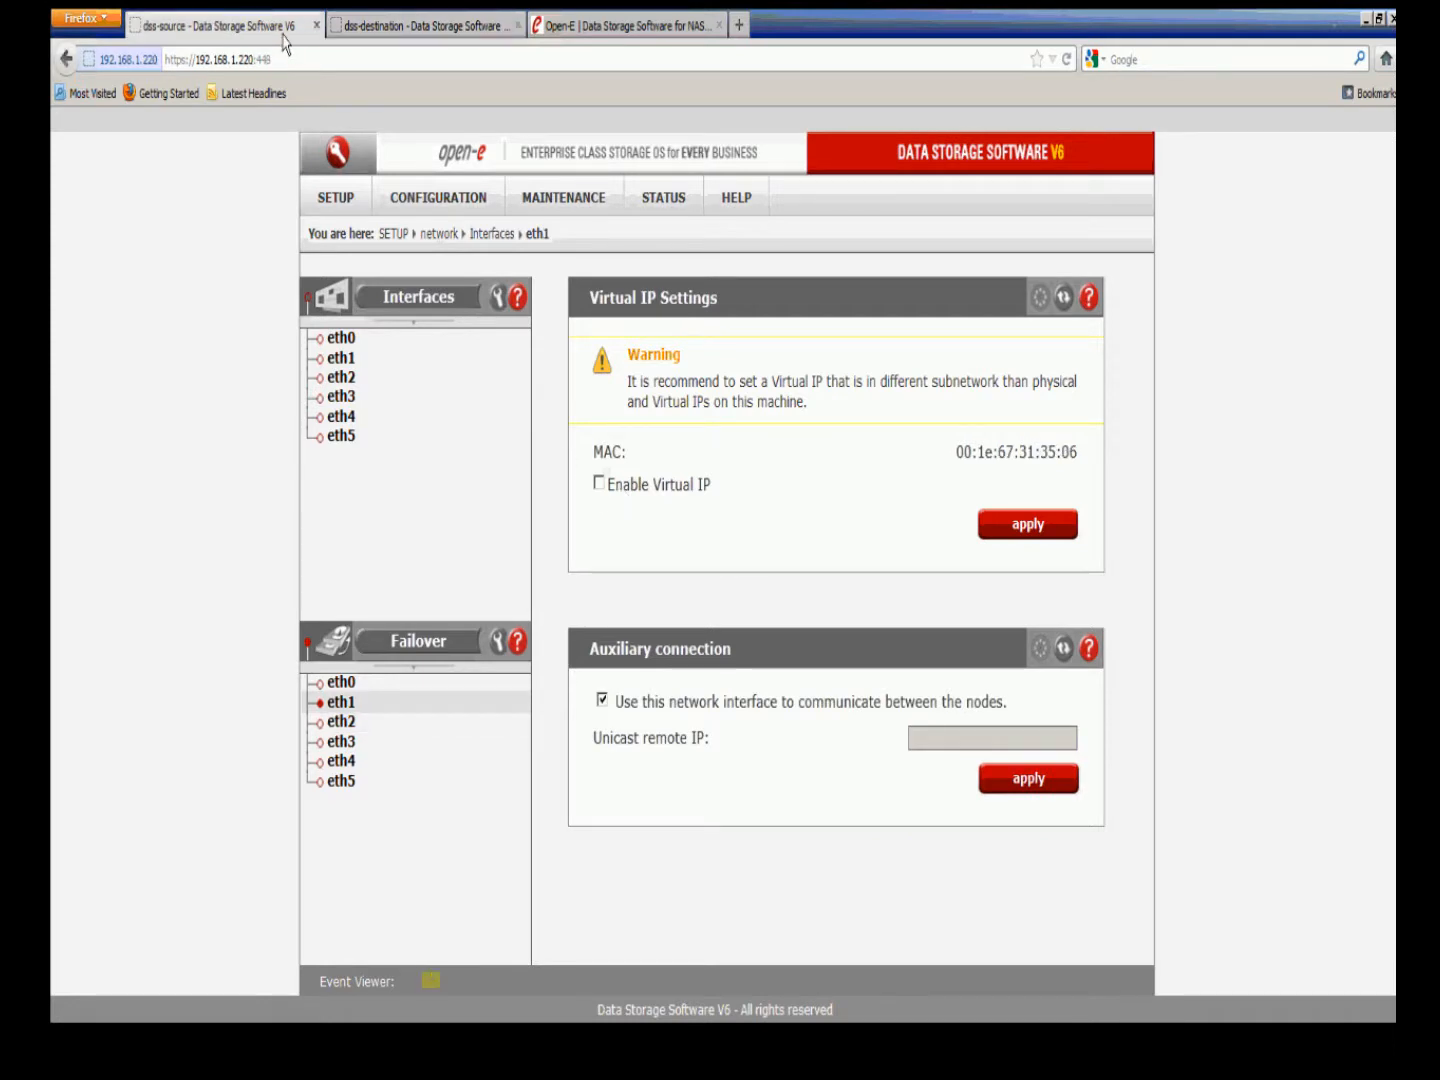
left_click(340, 721)
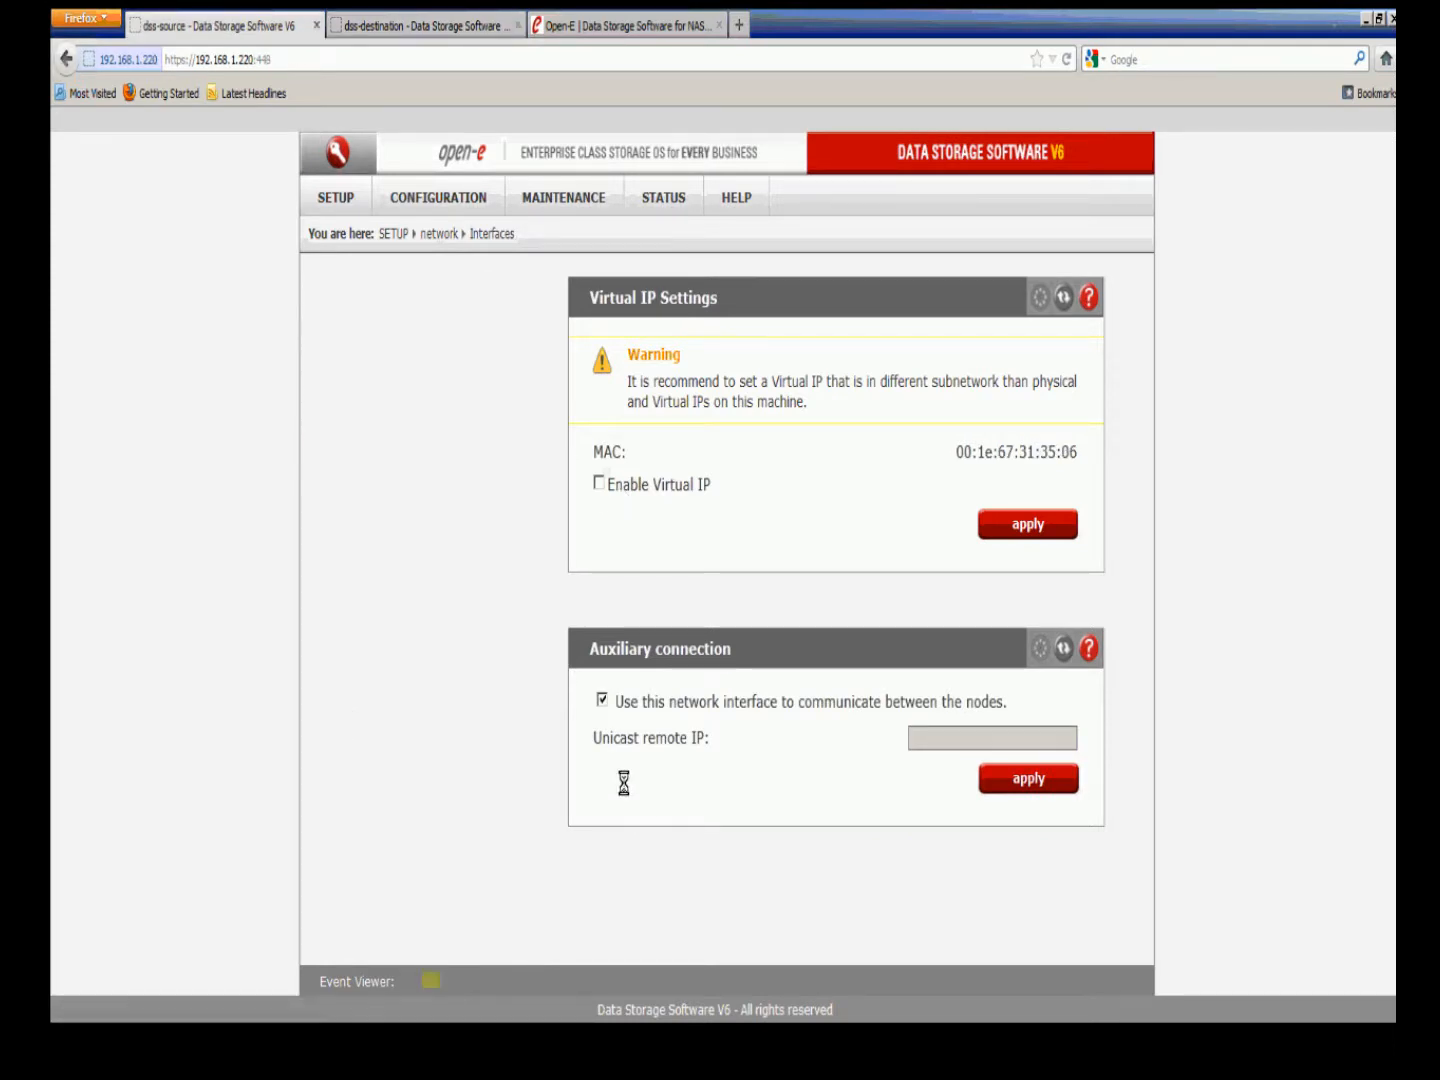
left_click(601, 700)
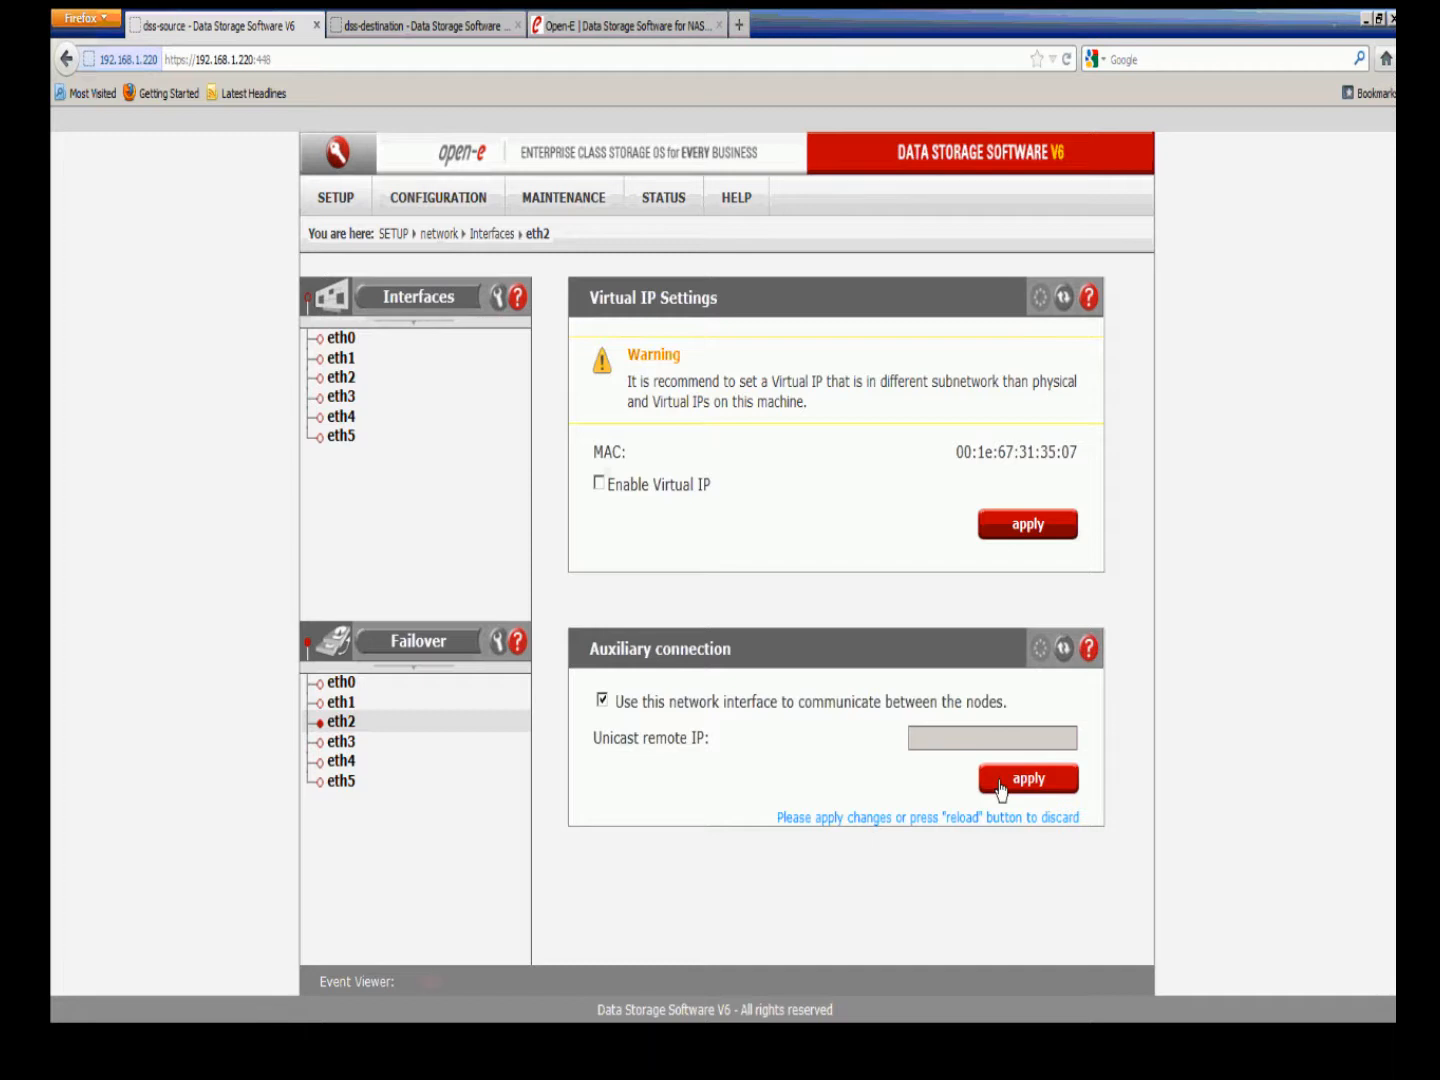
left_click(1001, 790)
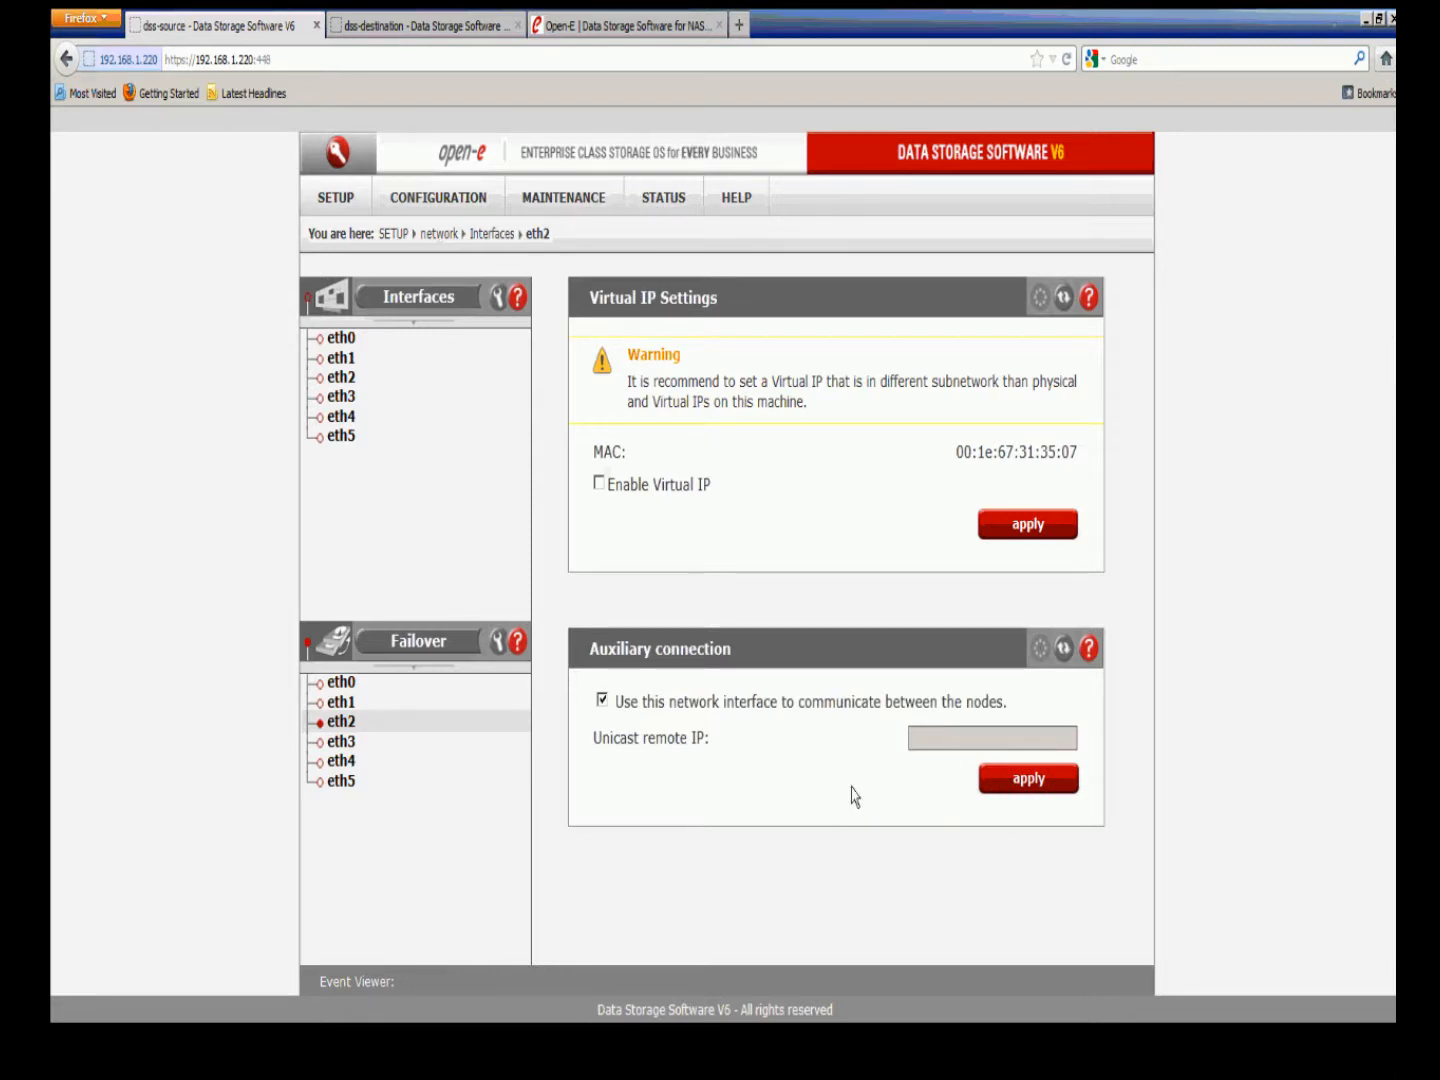
Step: Enable a virtual IP on dss-source's eth2 with address 192.168.10.11, netmask 255.255.255.0 and broadcast 192.168.10.255, and apply it
left_click(598, 484)
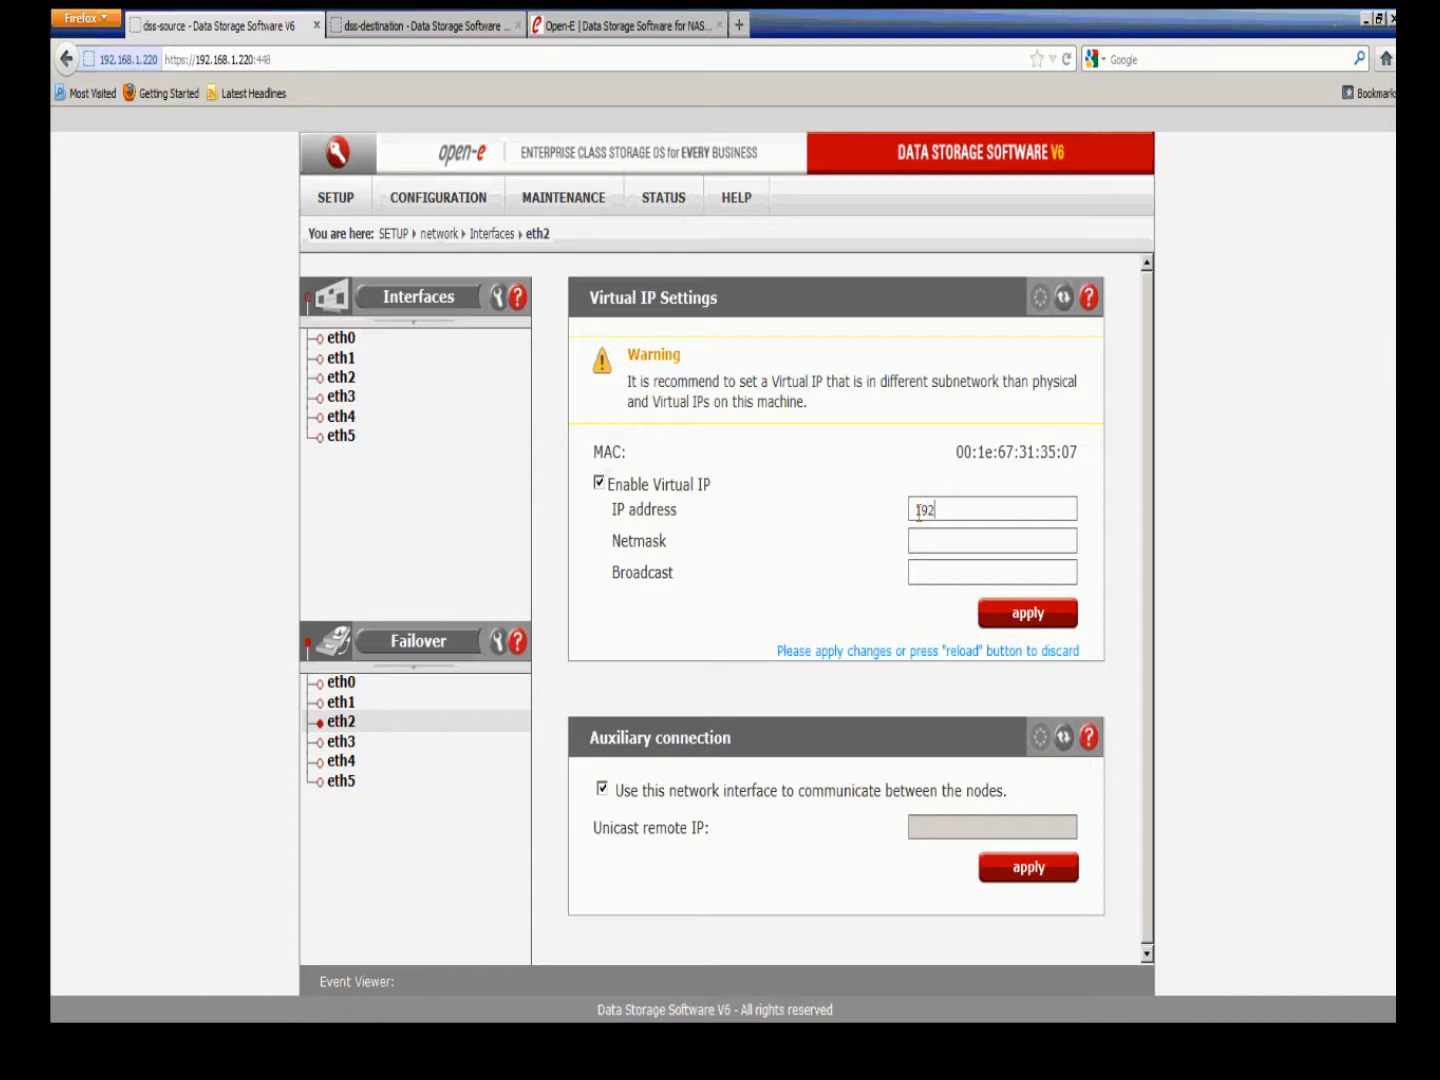
type(".168.10.11")
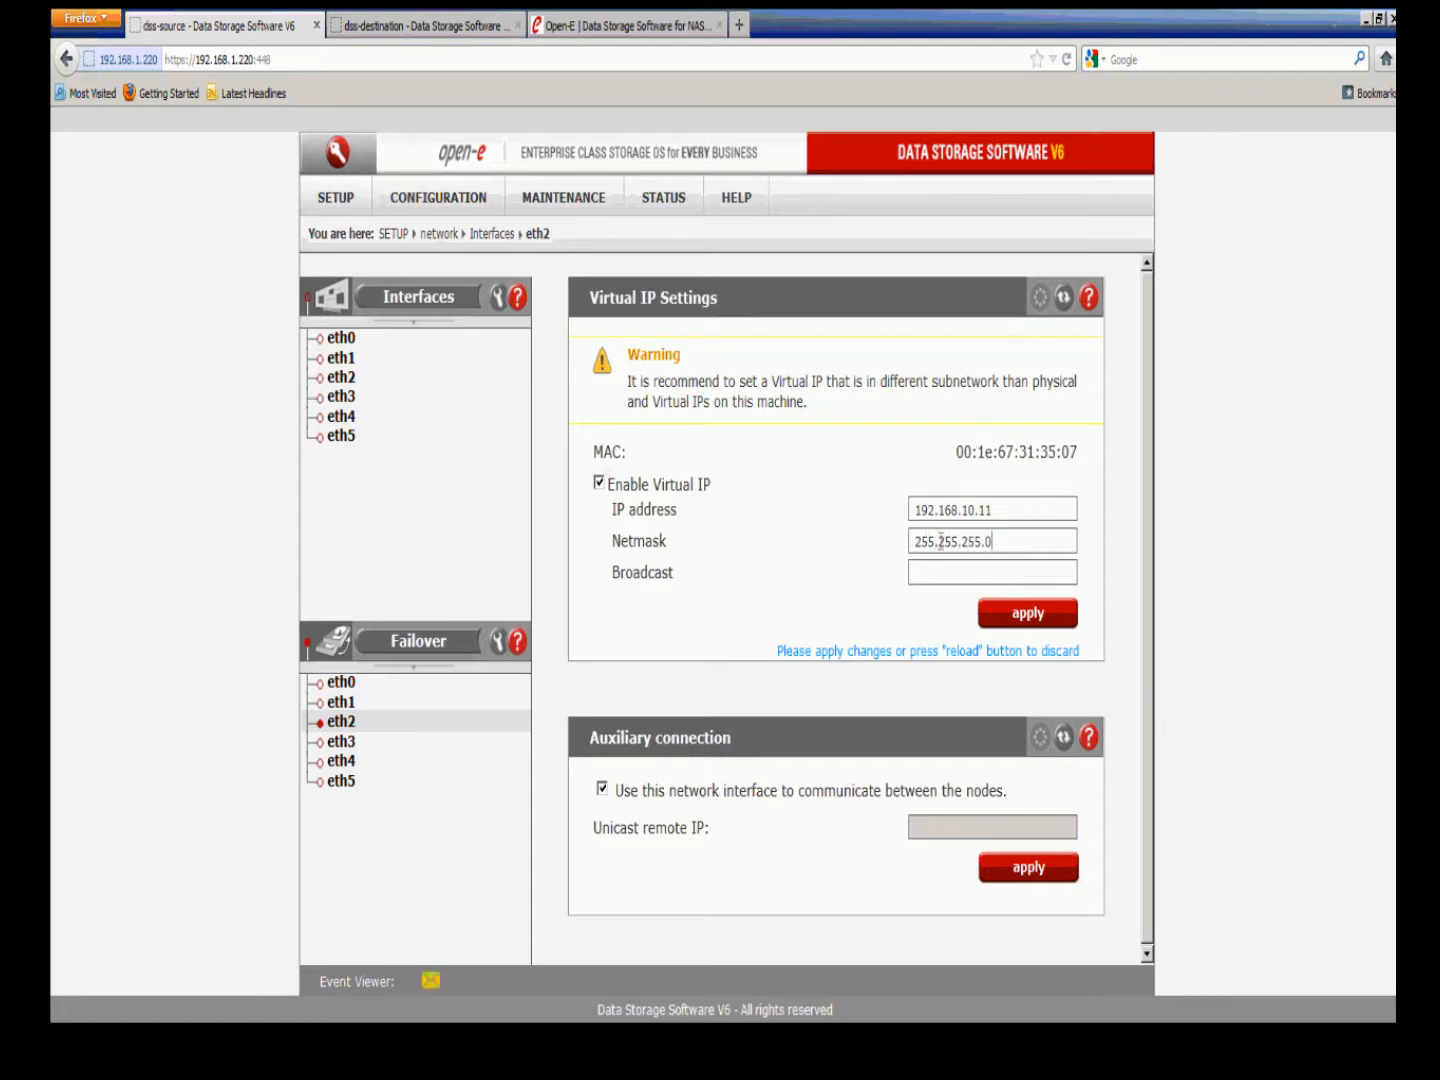
left_click(929, 580)
type("192.168.10.255")
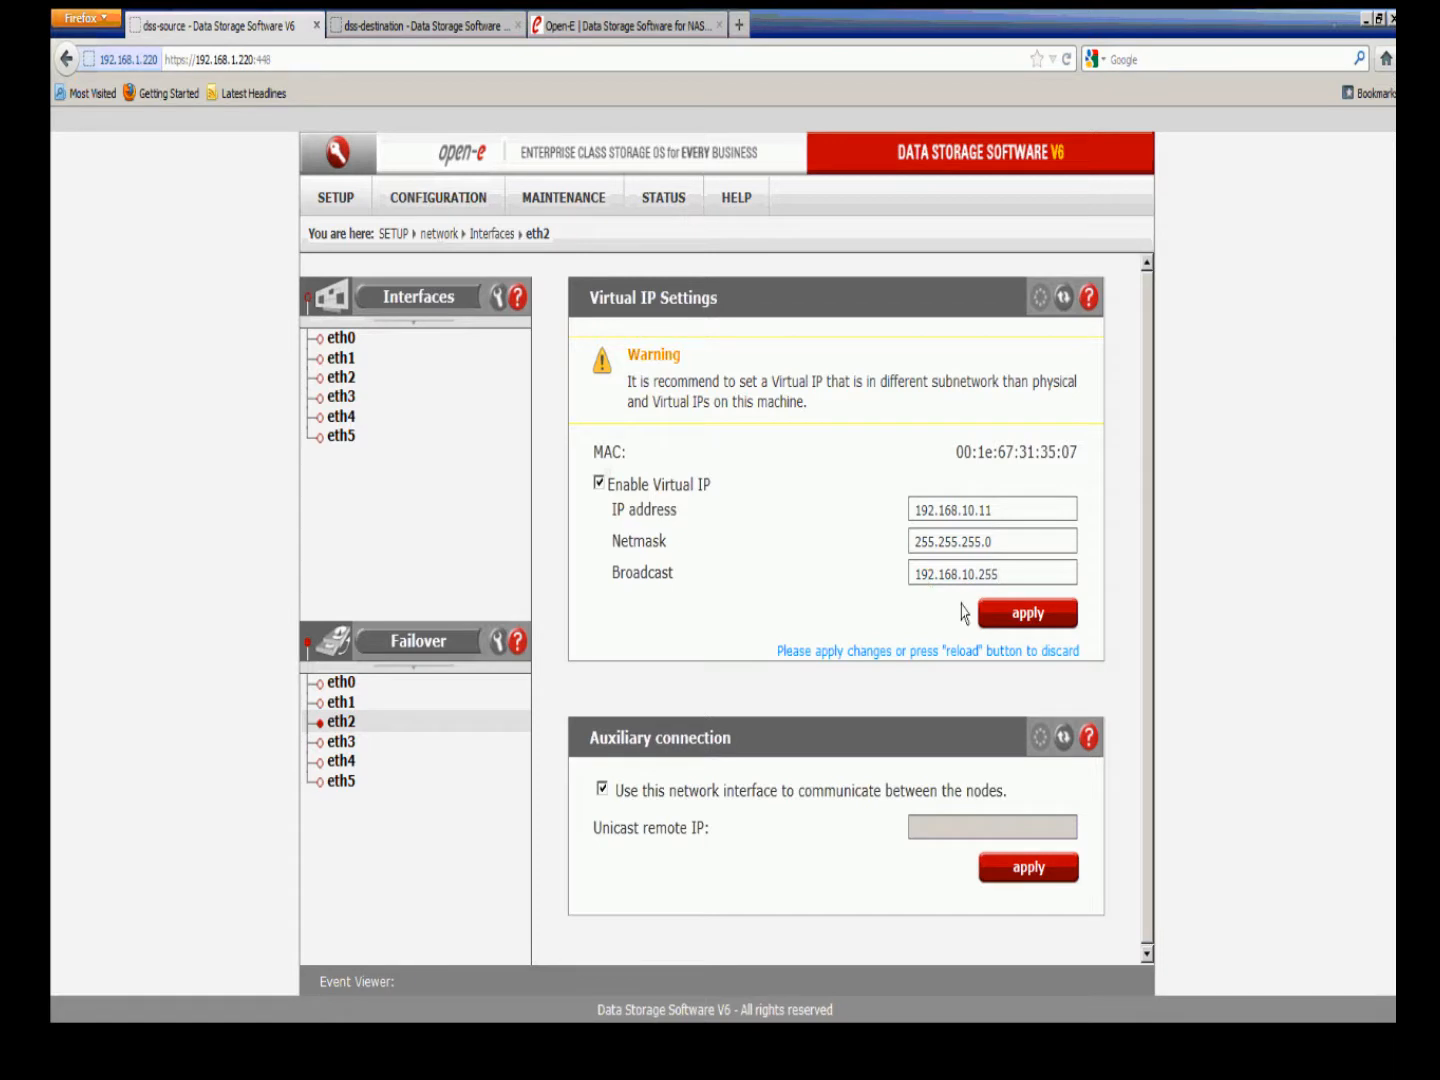
left_click(993, 625)
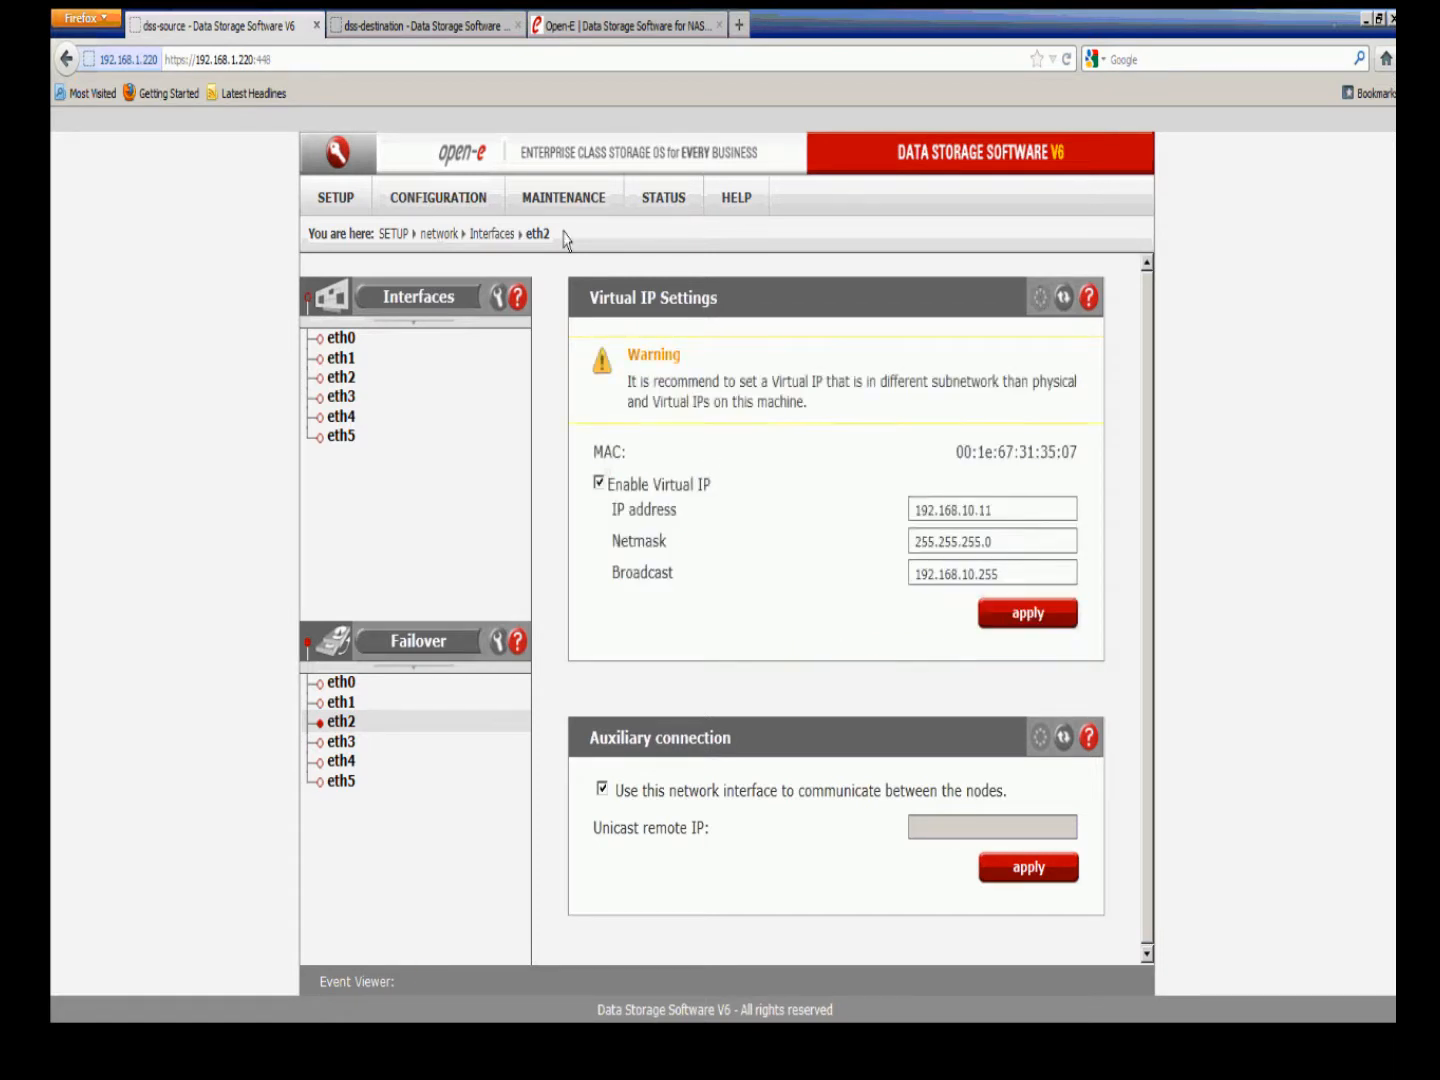
Step: On dss-destination, enable the eth2 virtual IP with address 192.168.10.11, netmask 255.255.255.0 and broadcast 192.168.10.255, and apply it
left_click(442, 34)
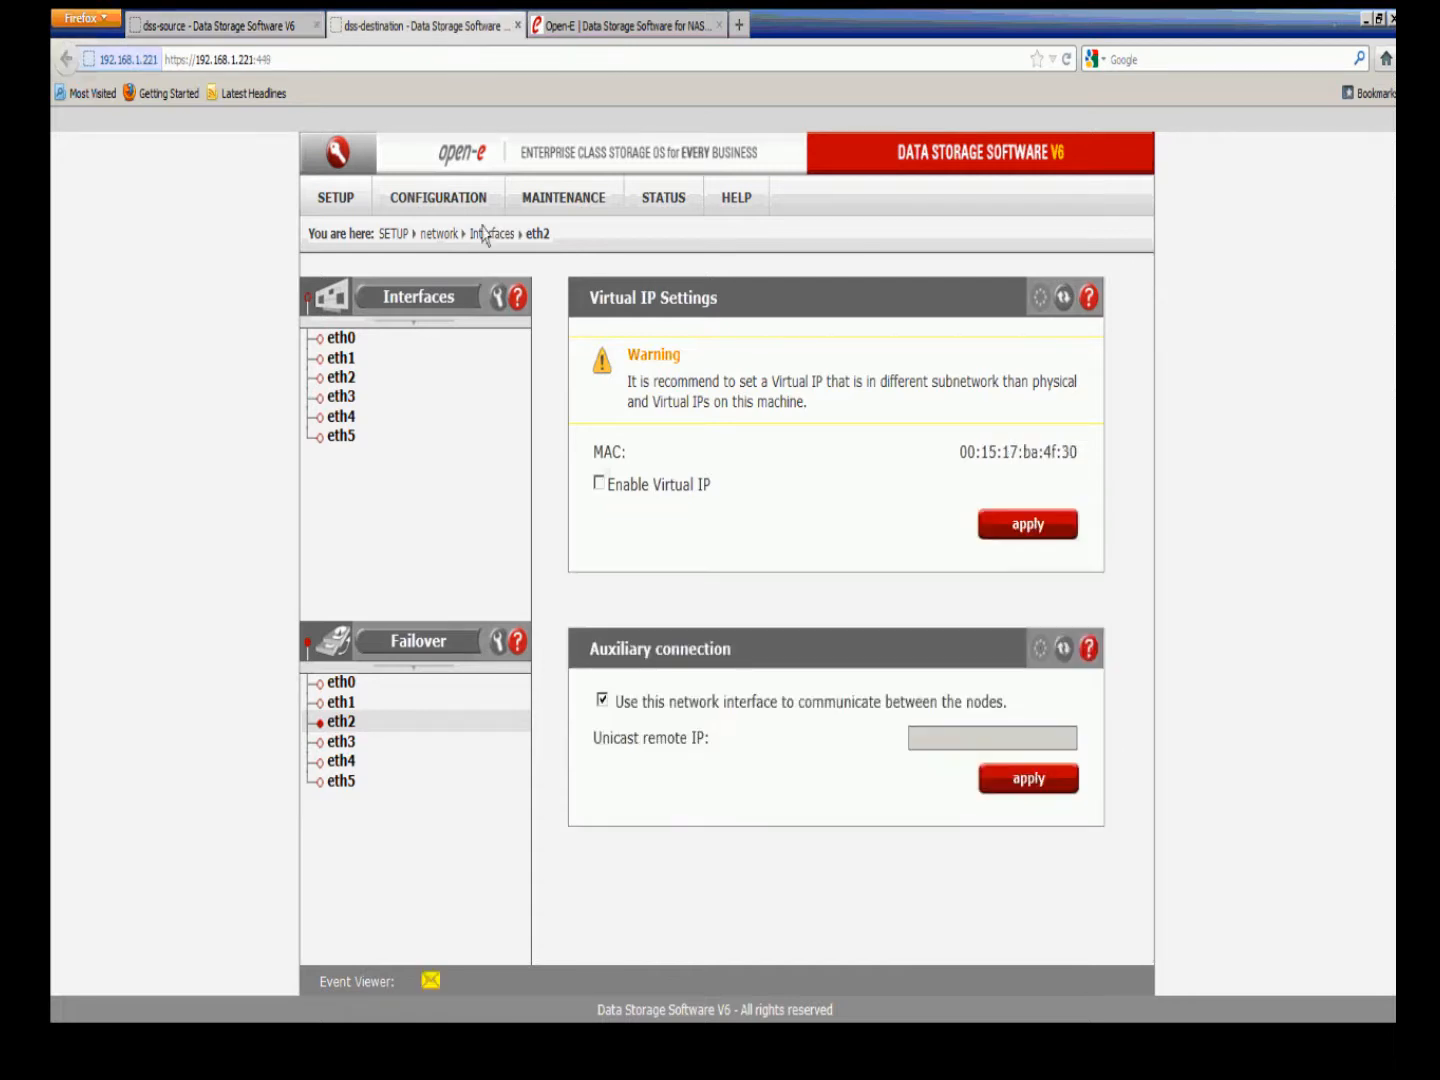
left_click(599, 483)
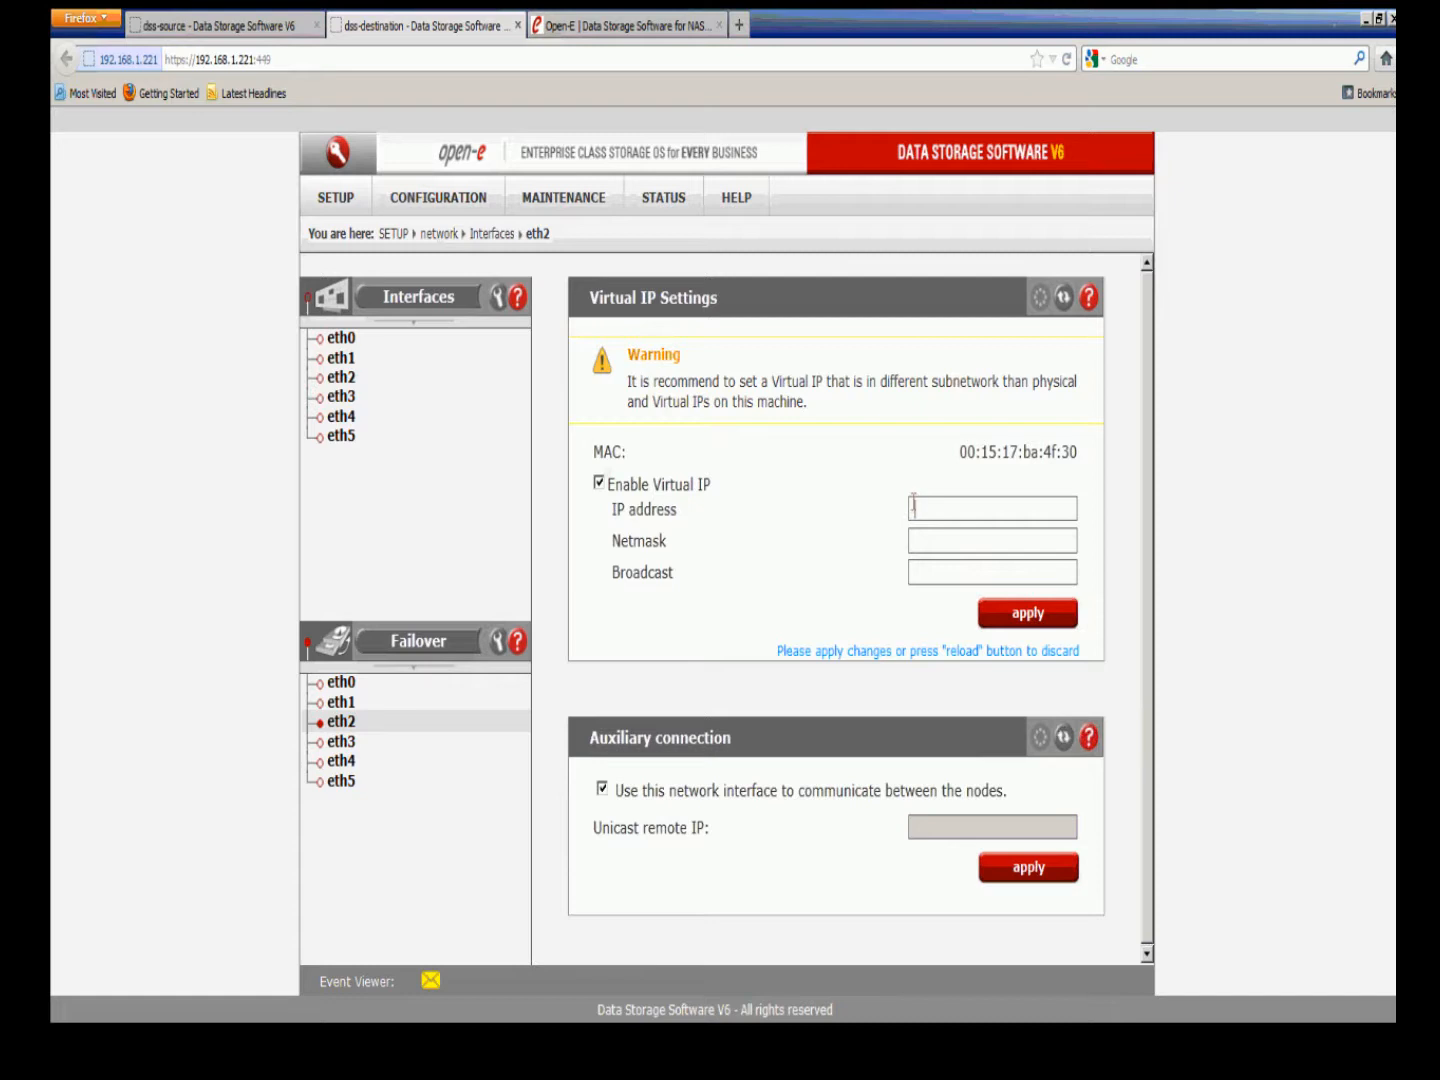
double_click(914, 506)
left_click(980, 540)
double_click(977, 541)
left_click(975, 568)
left_click(975, 571)
left_click(975, 571)
left_click(970, 599)
left_click(1003, 617)
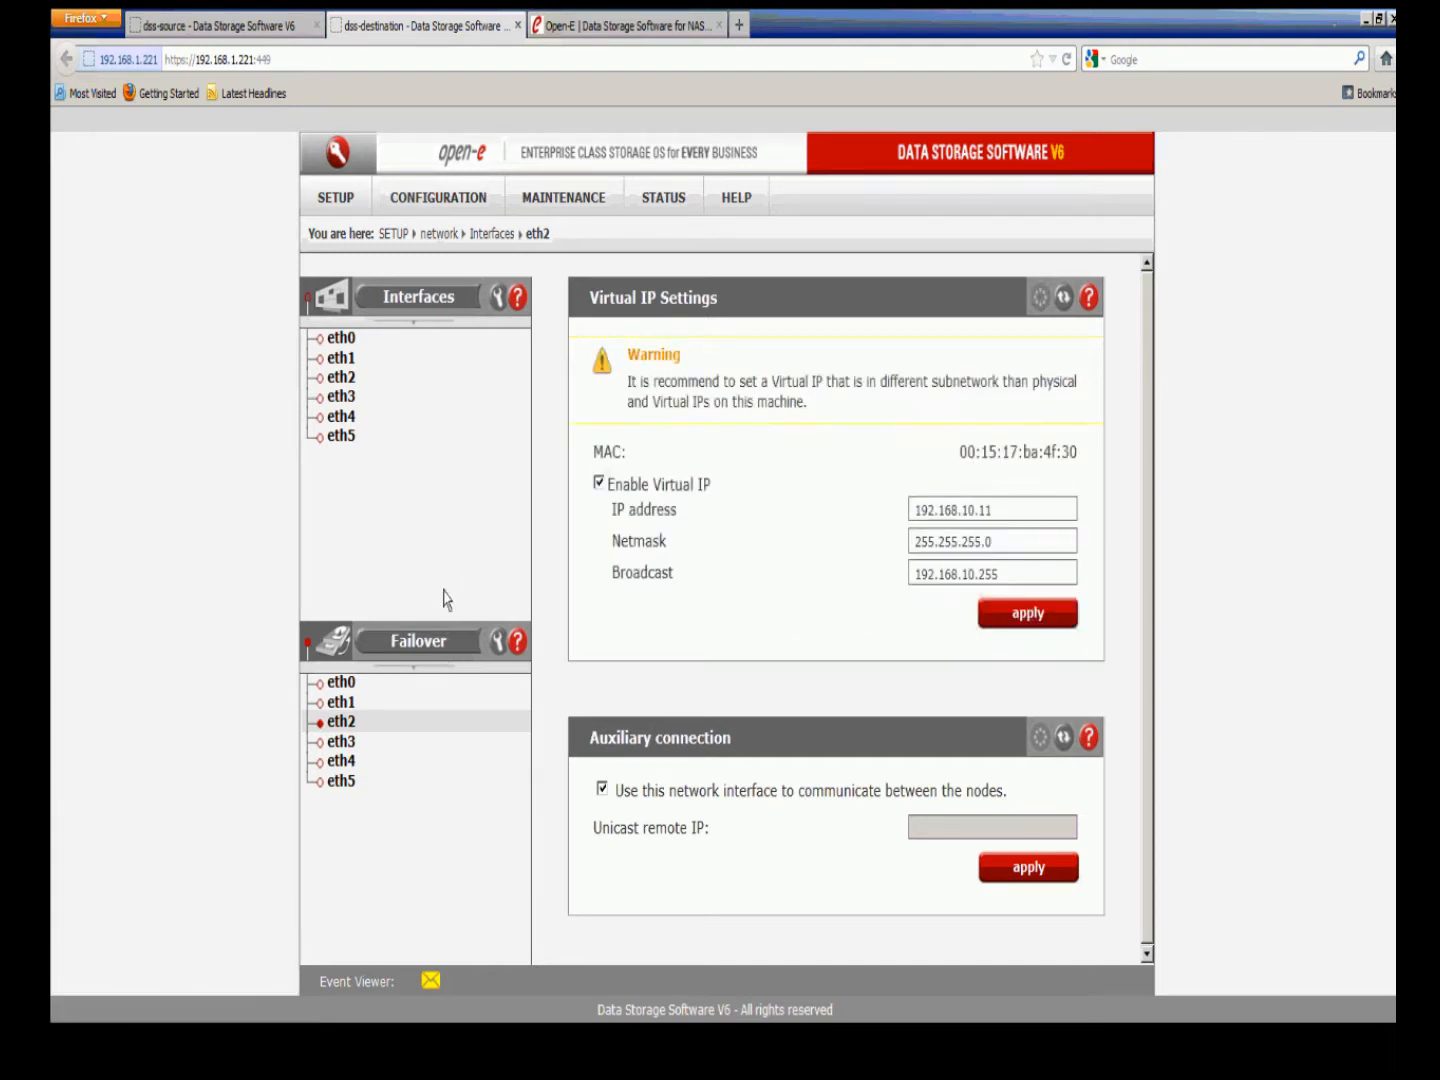
Step: Enable a virtual IP on dss-destination's eth3 failover interface with IP address 192.168.11.11
left_click(350, 753)
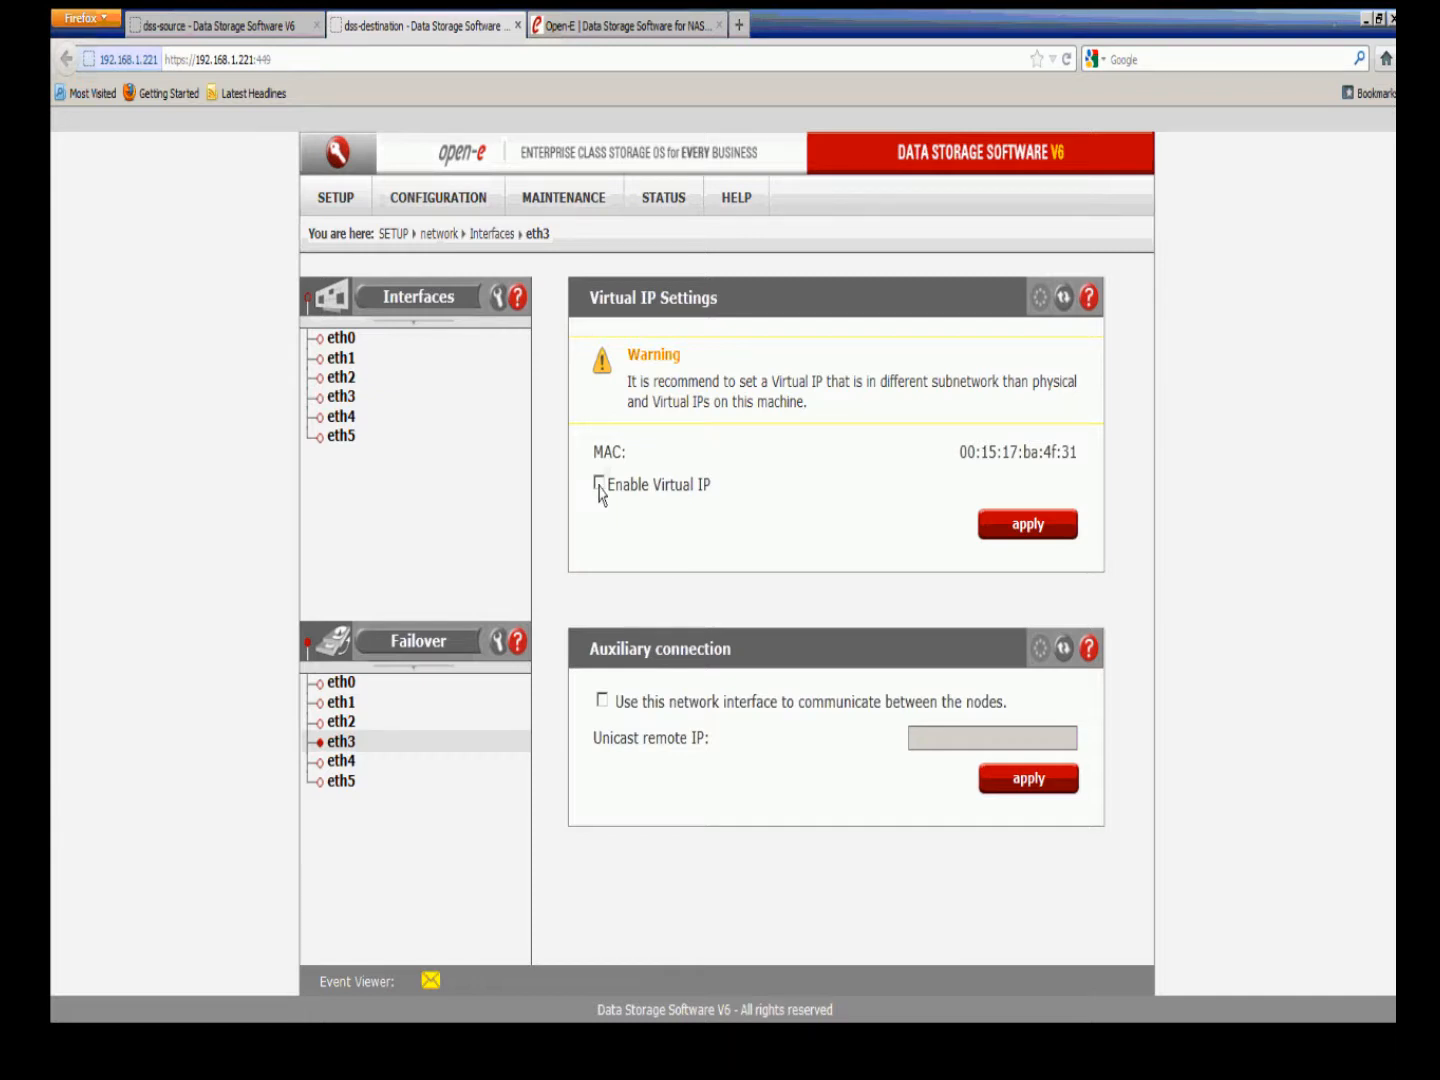
left_click(598, 482)
left_click(929, 509)
left_click(943, 534)
left_click(977, 512)
key("BackSpace")
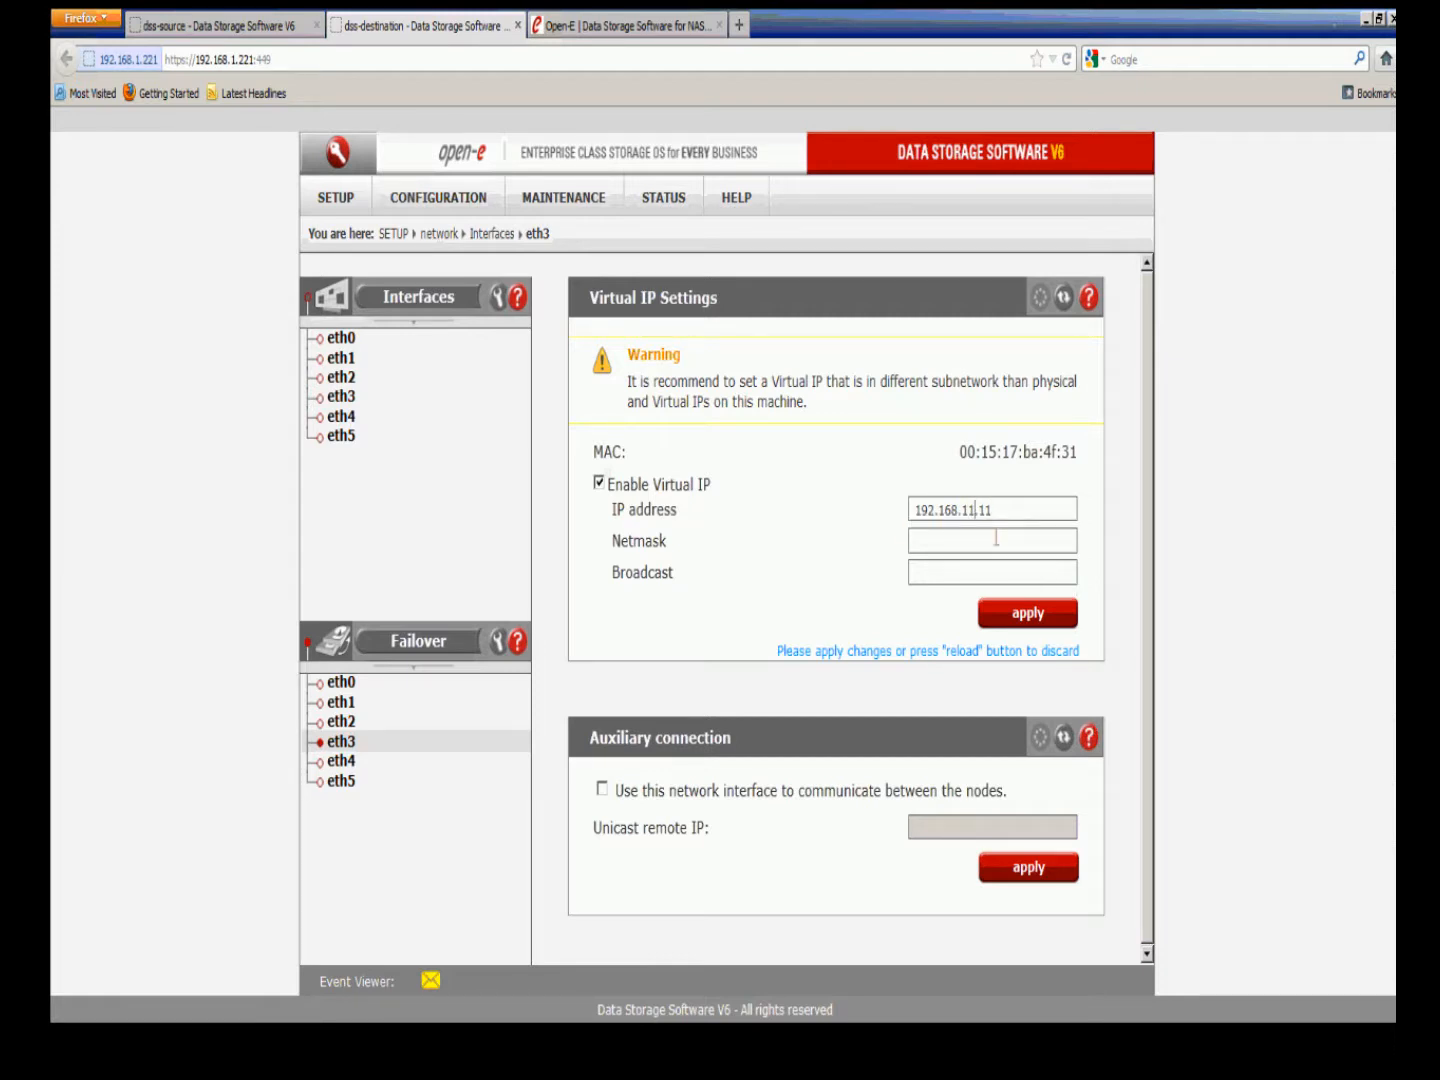
Step: Set dss-destination's eth3 virtual IP netmask to 255.255.255.0 and broadcast to 192.168.11.255, and apply the settings
double_click(996, 538)
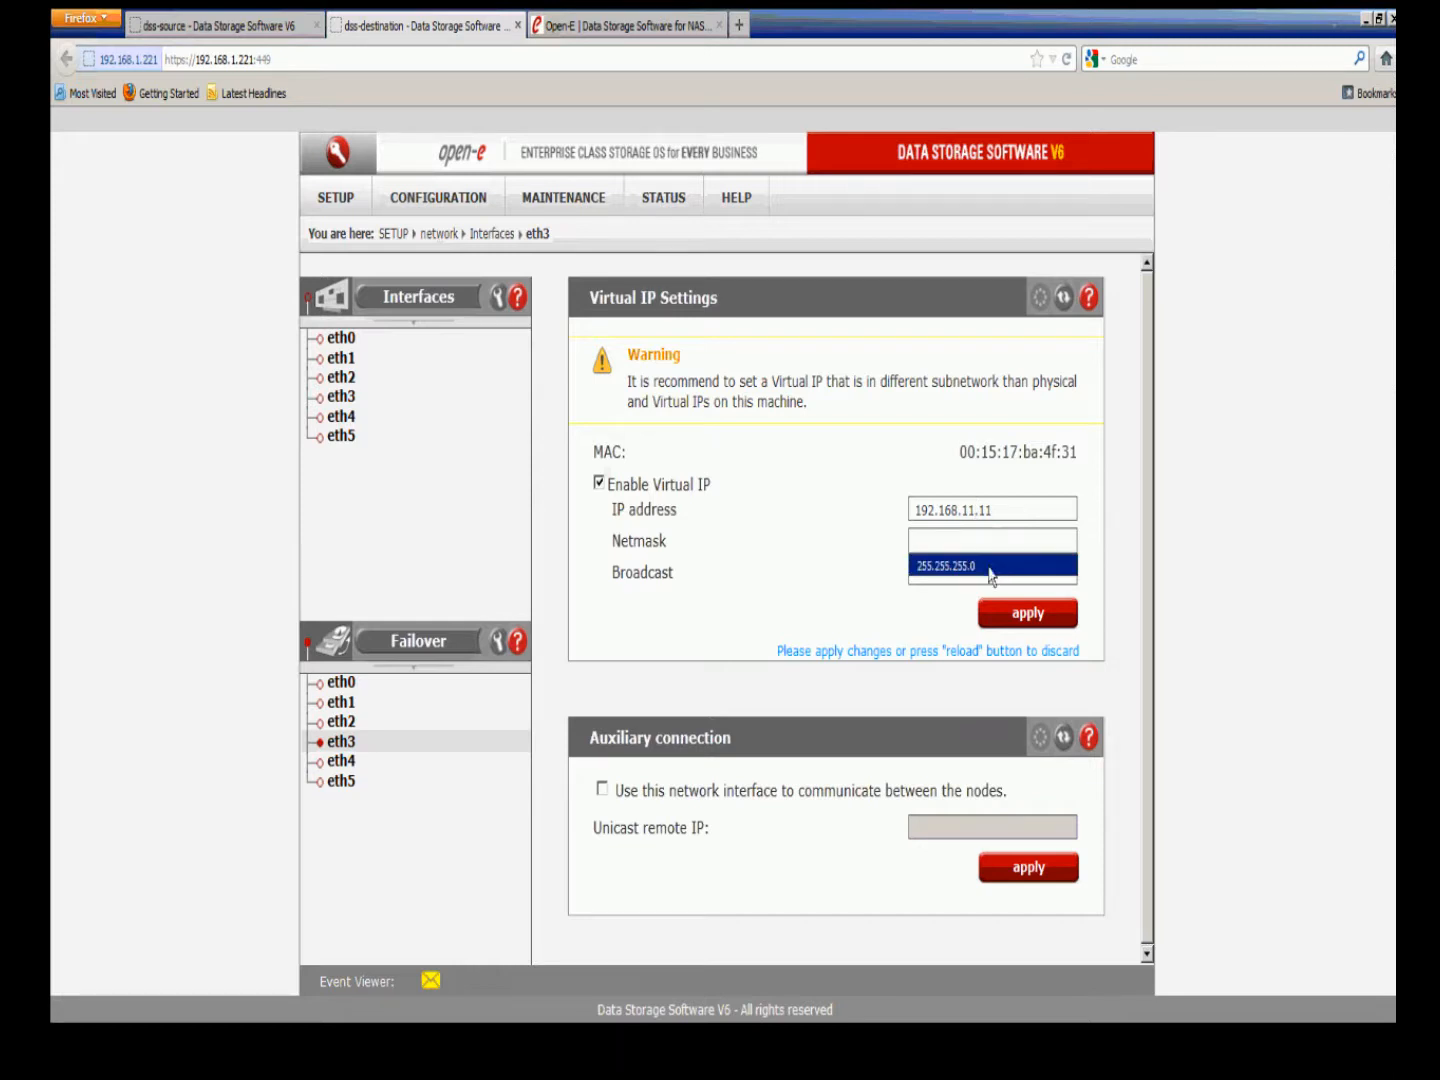
left_click(985, 571)
double_click(986, 571)
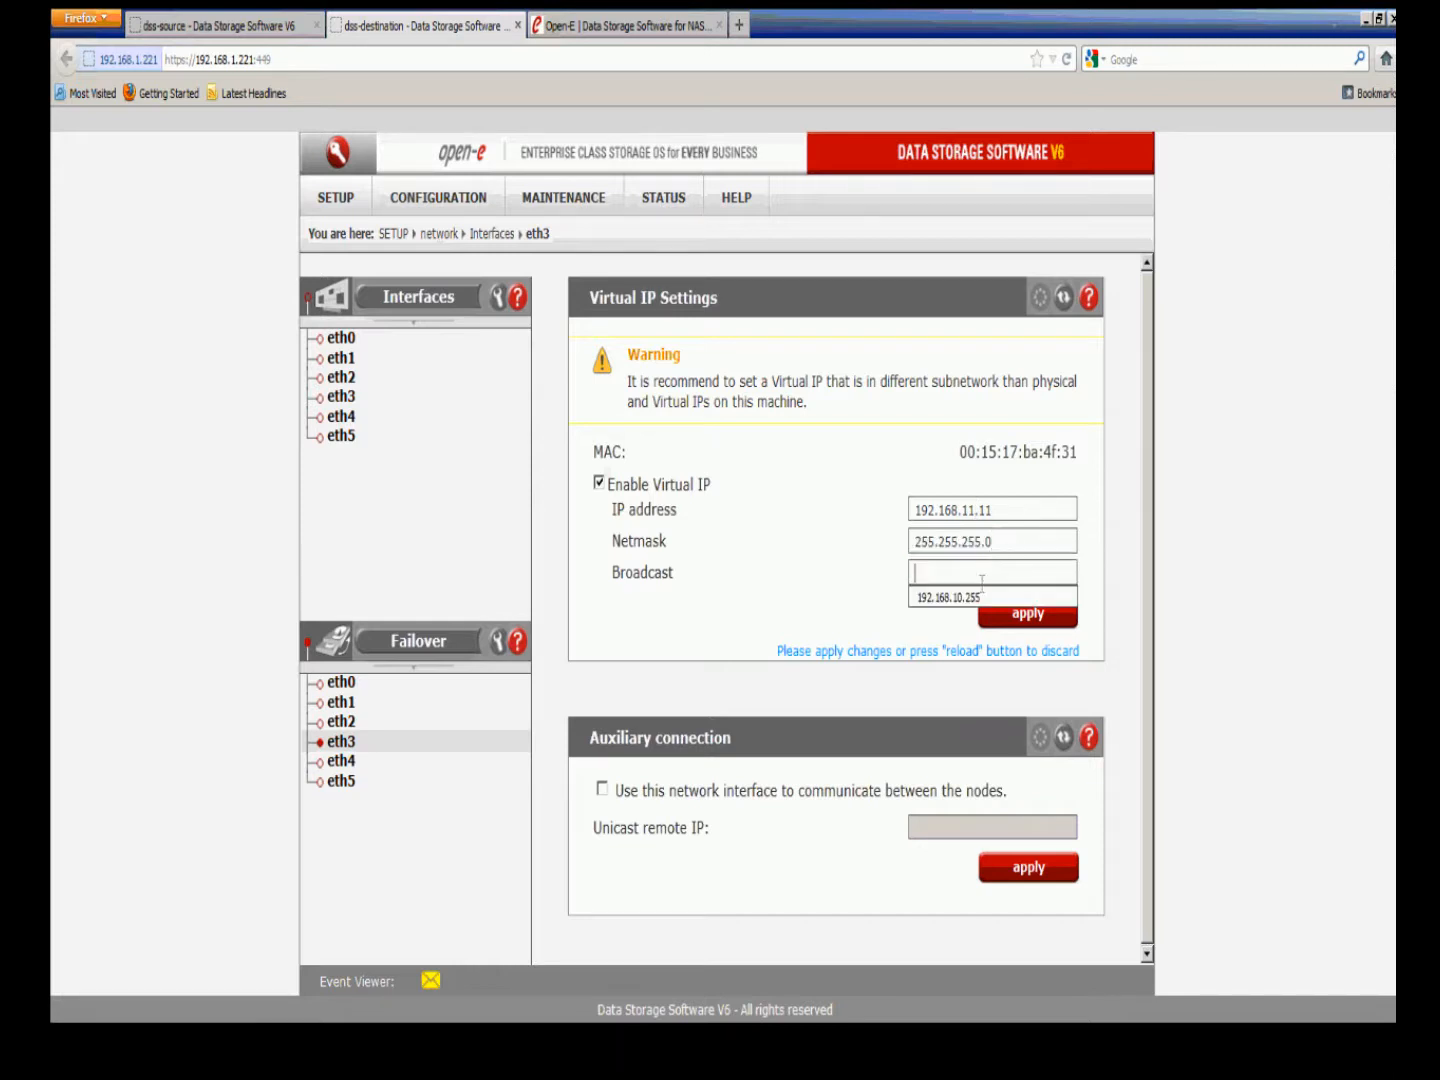
left_click(980, 599)
left_click(976, 574)
key("BackSpace")
type("192.168.11.255")
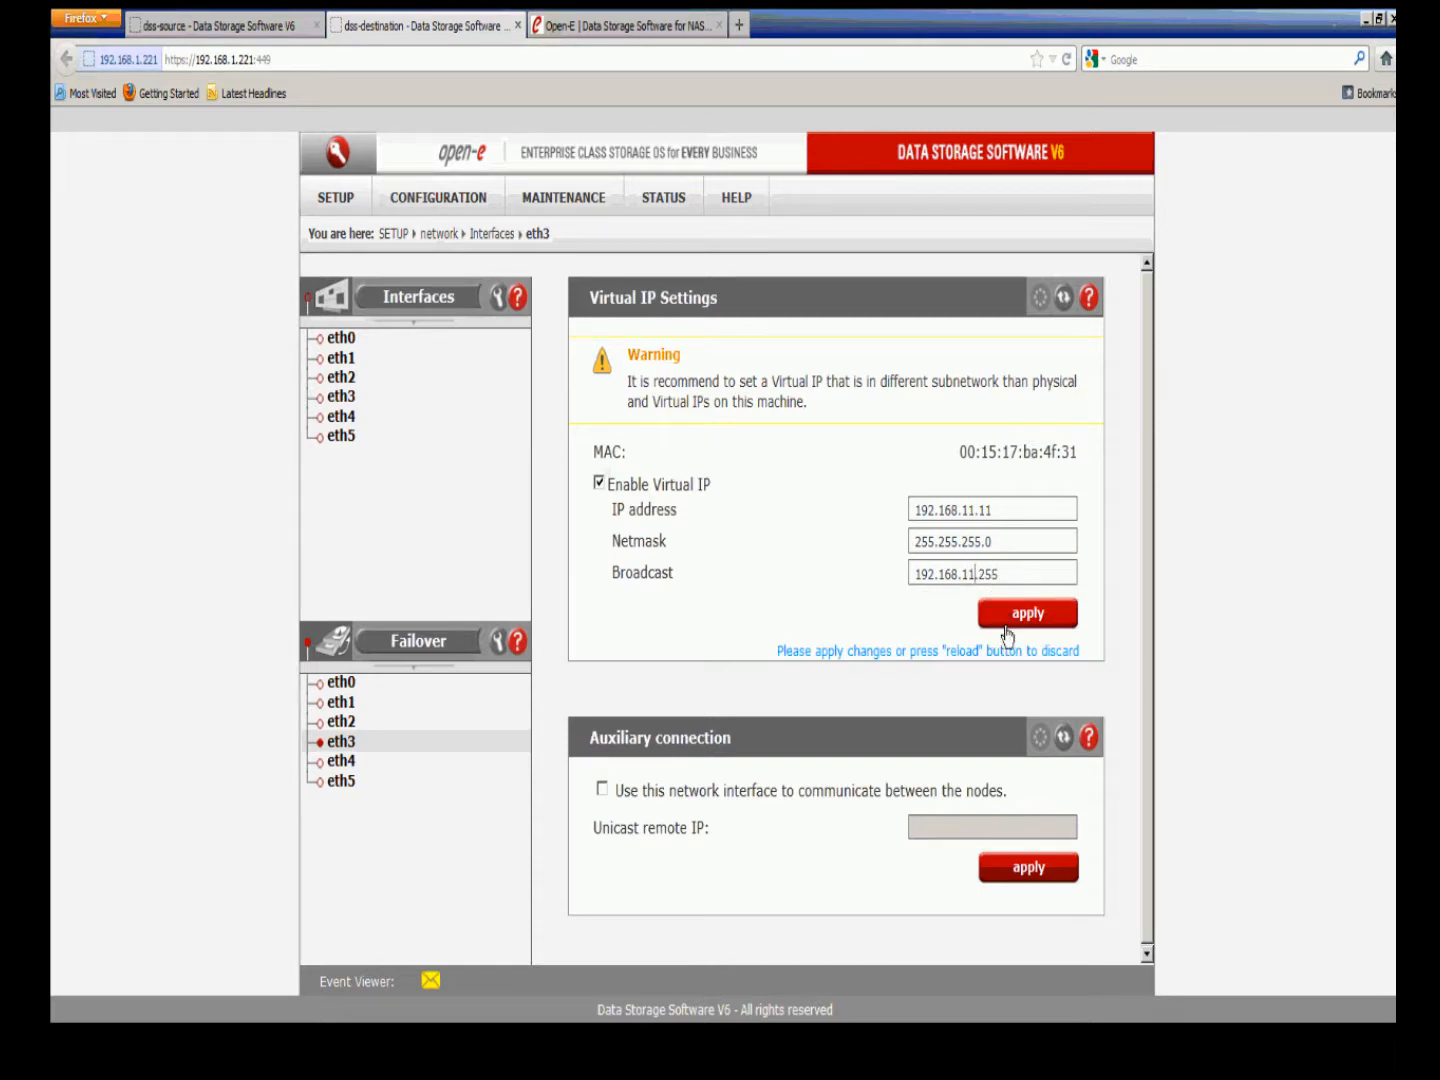
left_click(1003, 629)
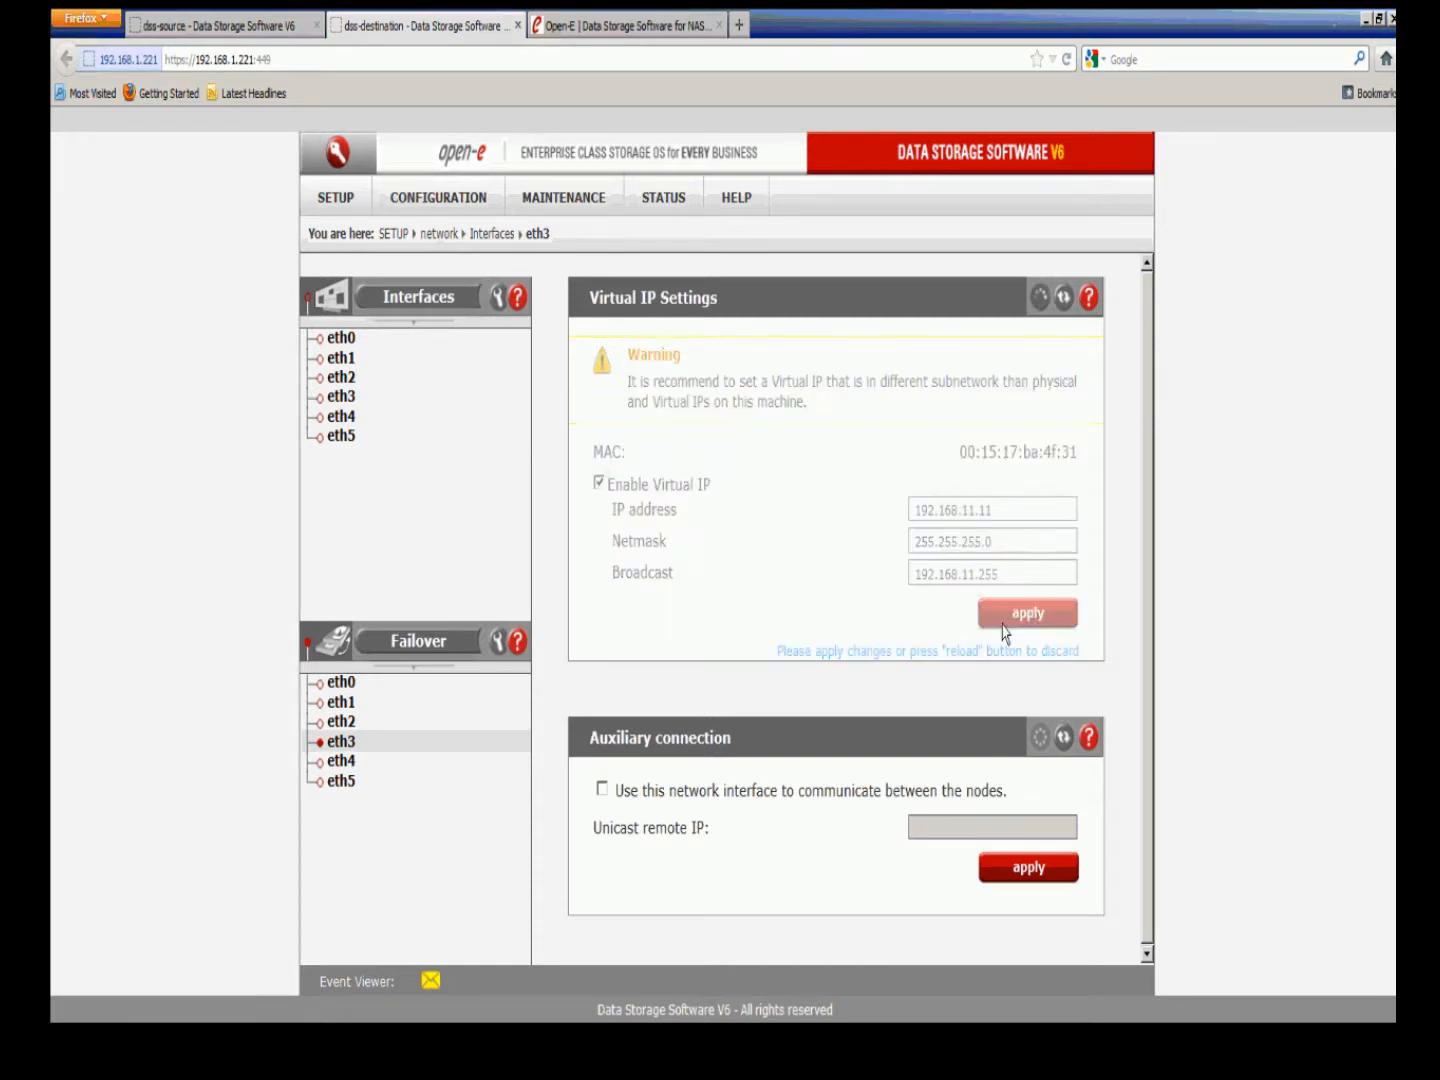
Step: On dss-source, enable the eth3 virtual IP with address 192.168.11.11, netmask 255.255.255.0 and broadcast 192.168.11.255, and apply it
left_click(273, 25)
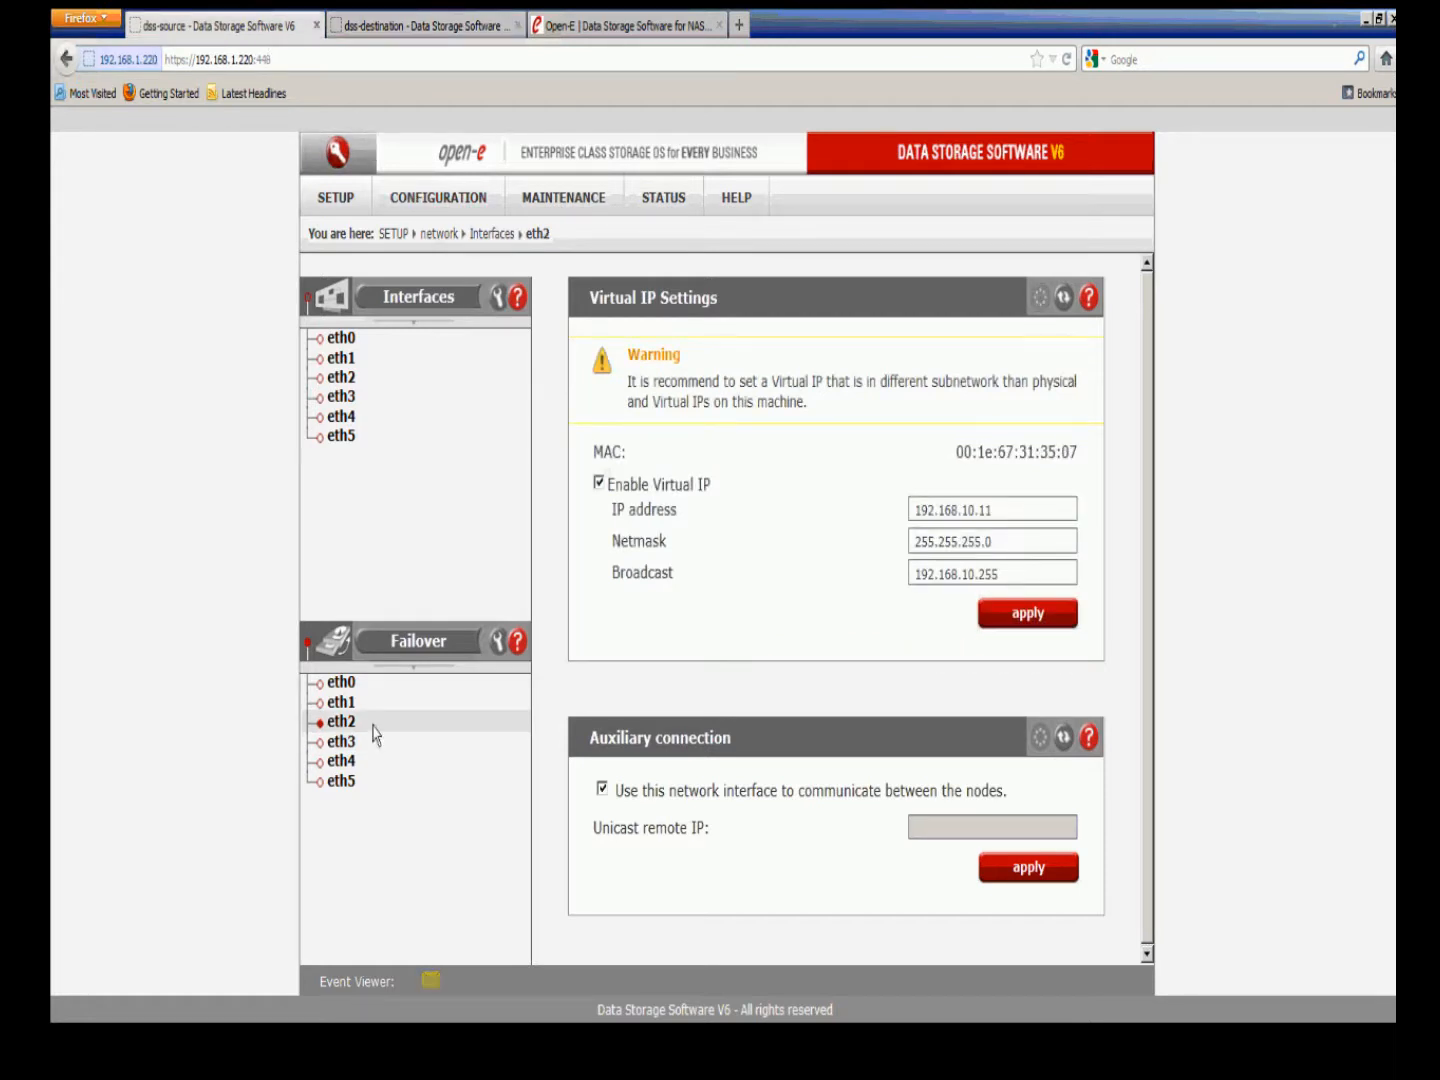
left_click(344, 741)
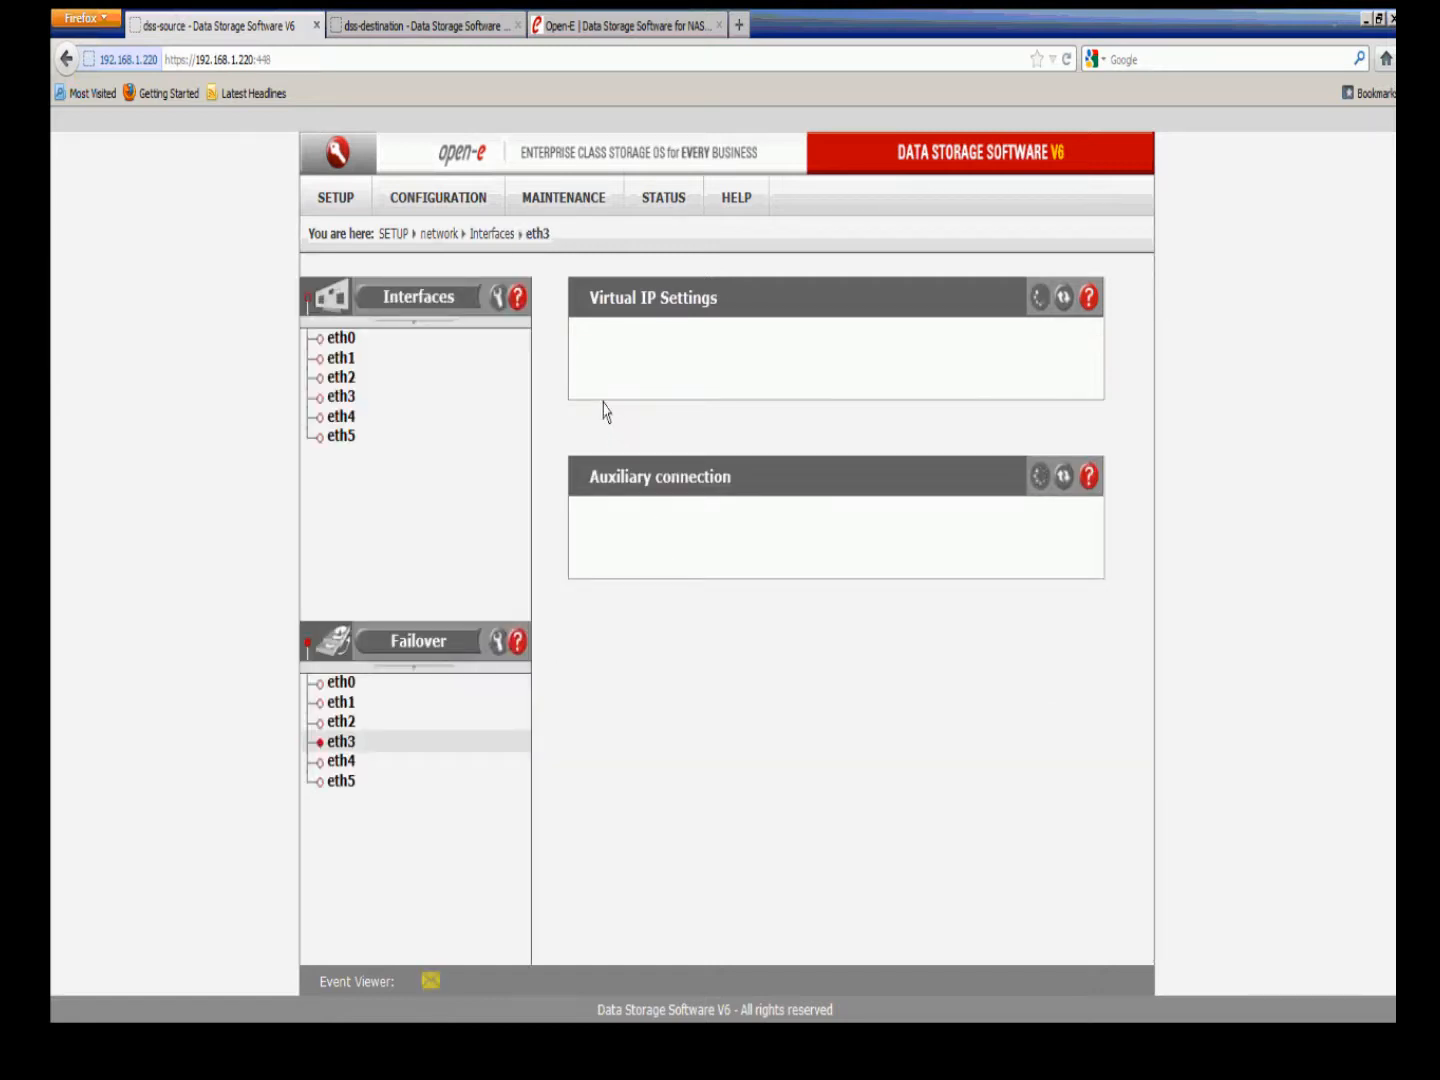
left_click(598, 487)
double_click(948, 508)
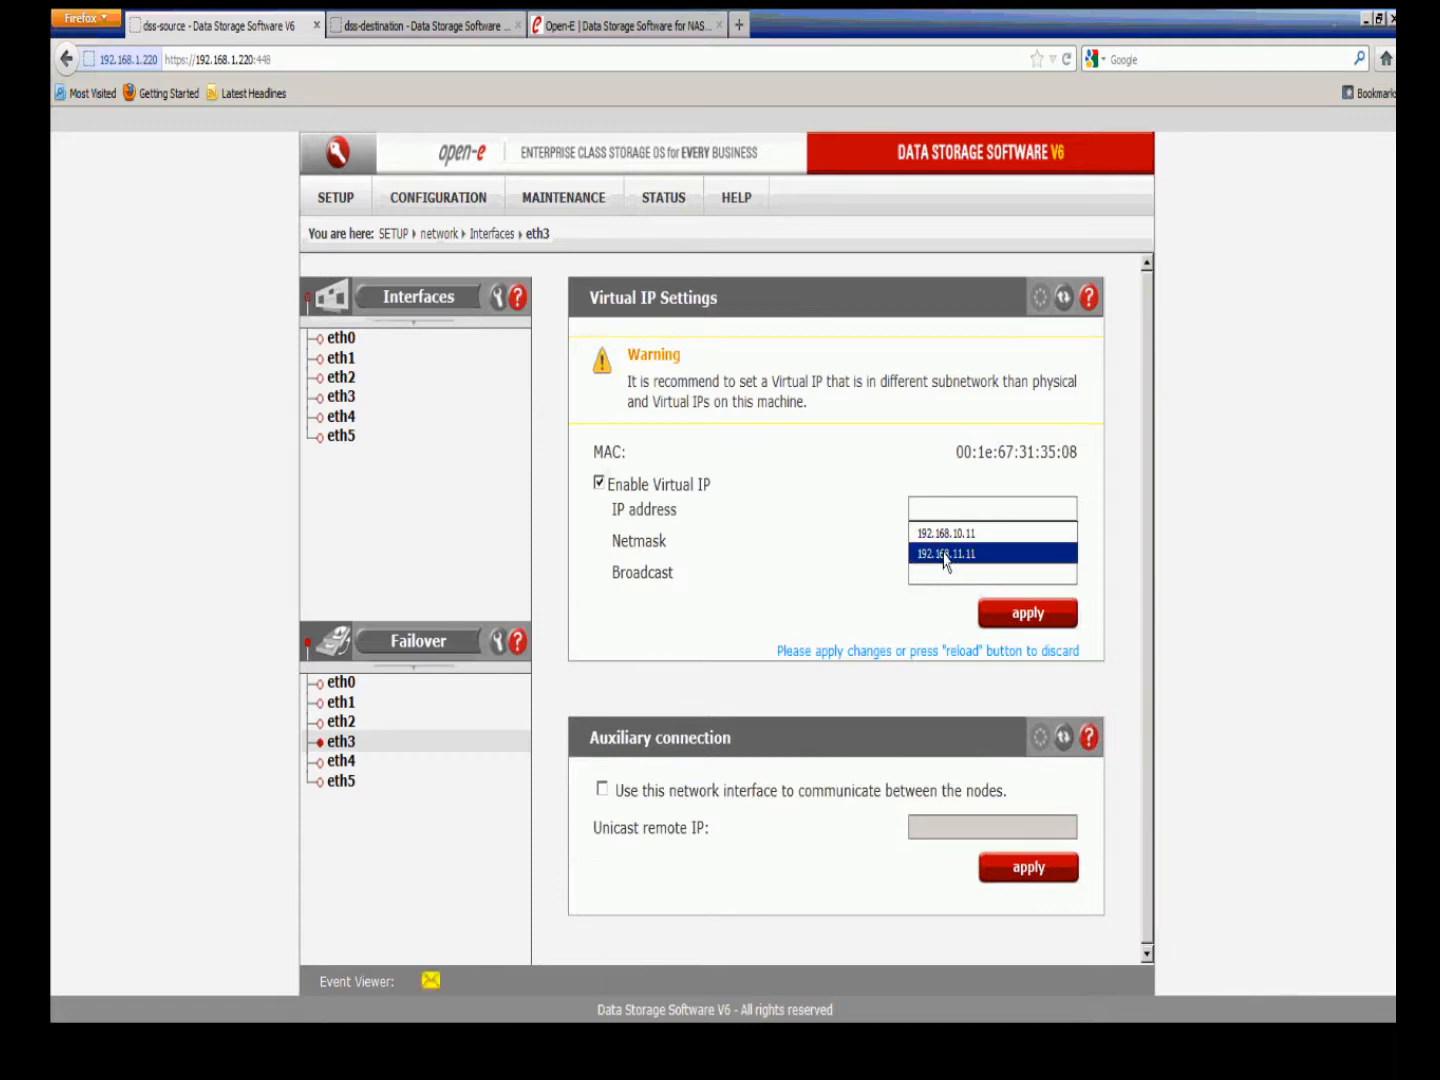
left_click(940, 553)
left_click(945, 541)
left_click(945, 540)
left_click(942, 564)
double_click(942, 572)
left_click(949, 617)
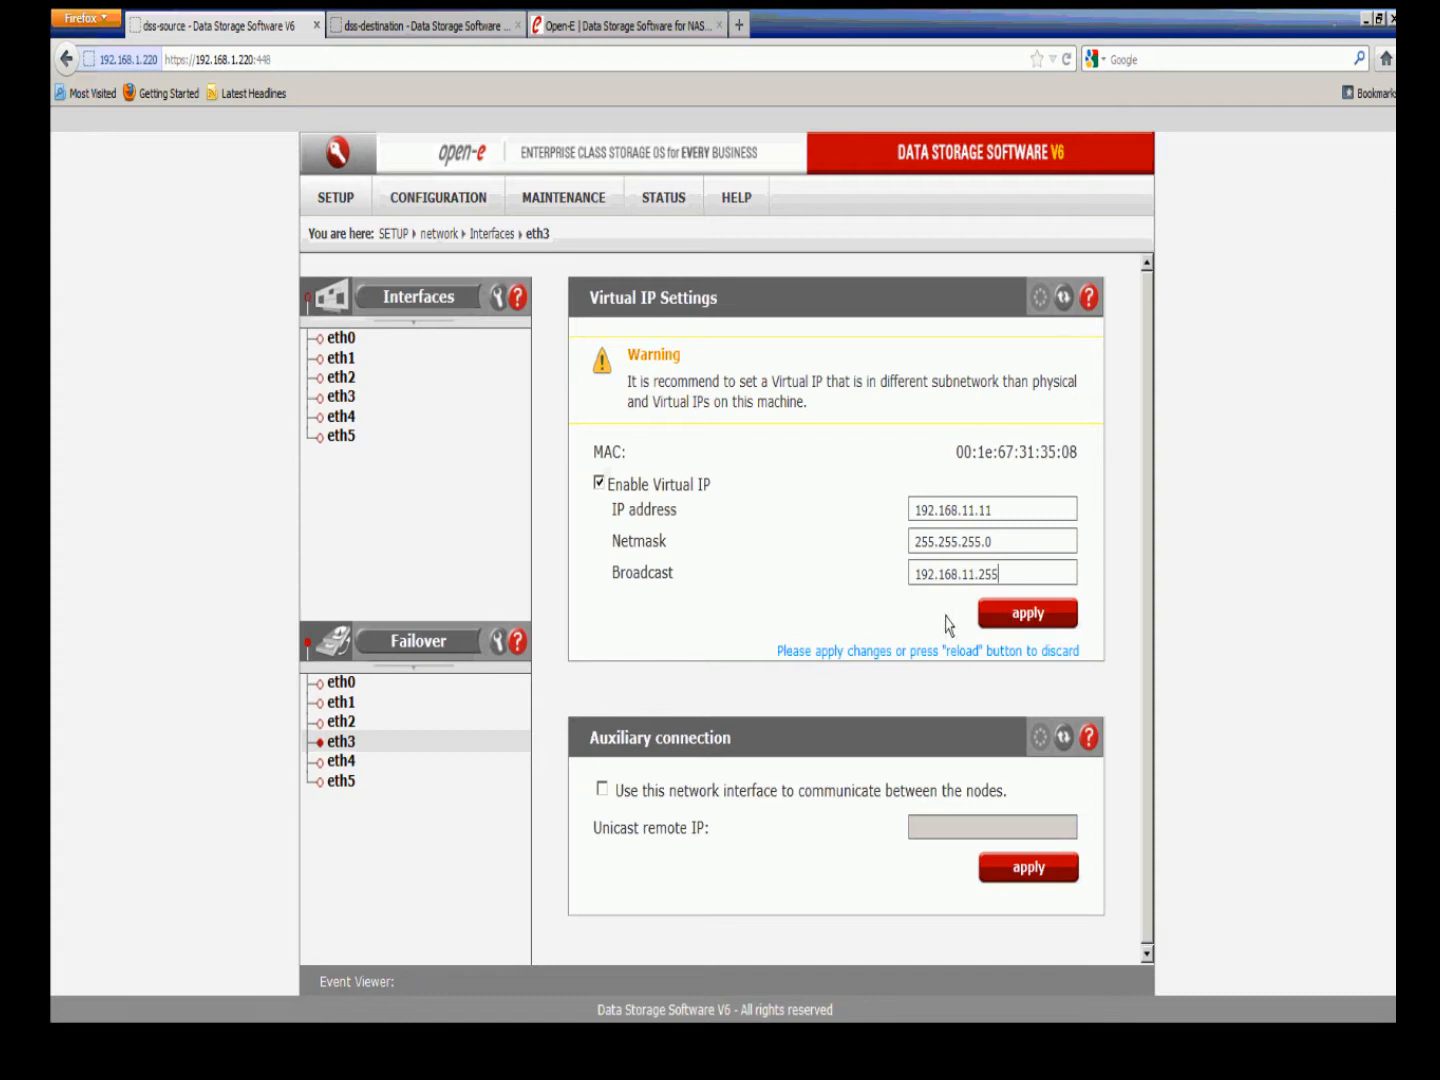
left_click(1003, 626)
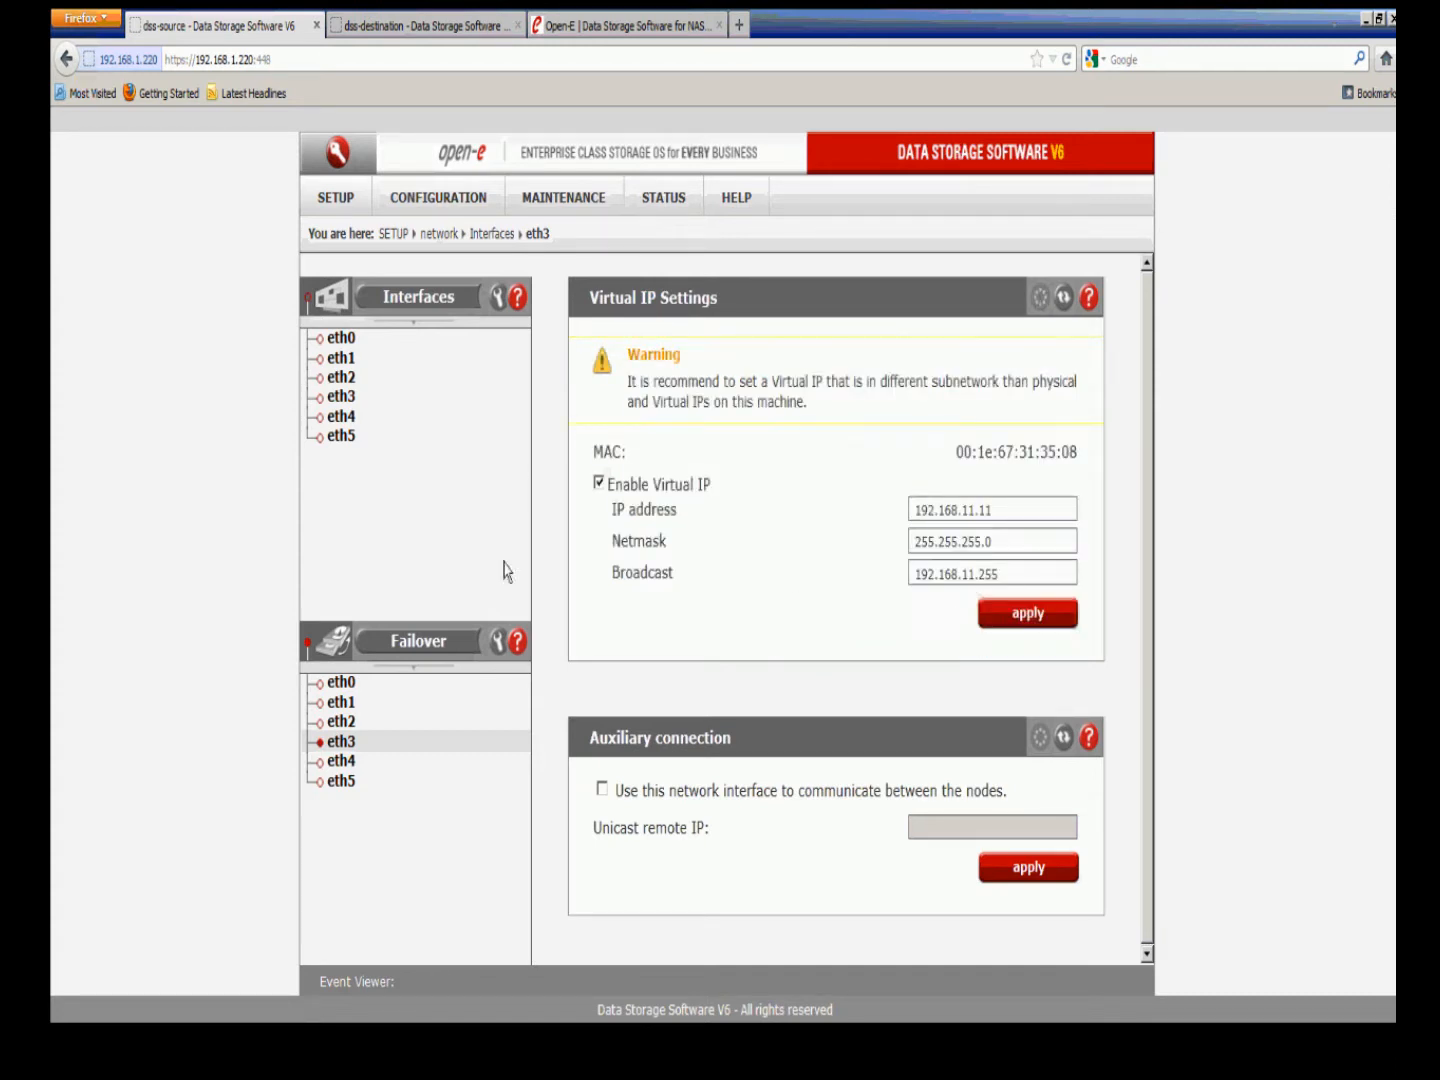
Step: On dss-destination, enable failover in Broadcast mode as the secondary node with primary node IP 192.168.1.220, and apply it
left_click(416, 30)
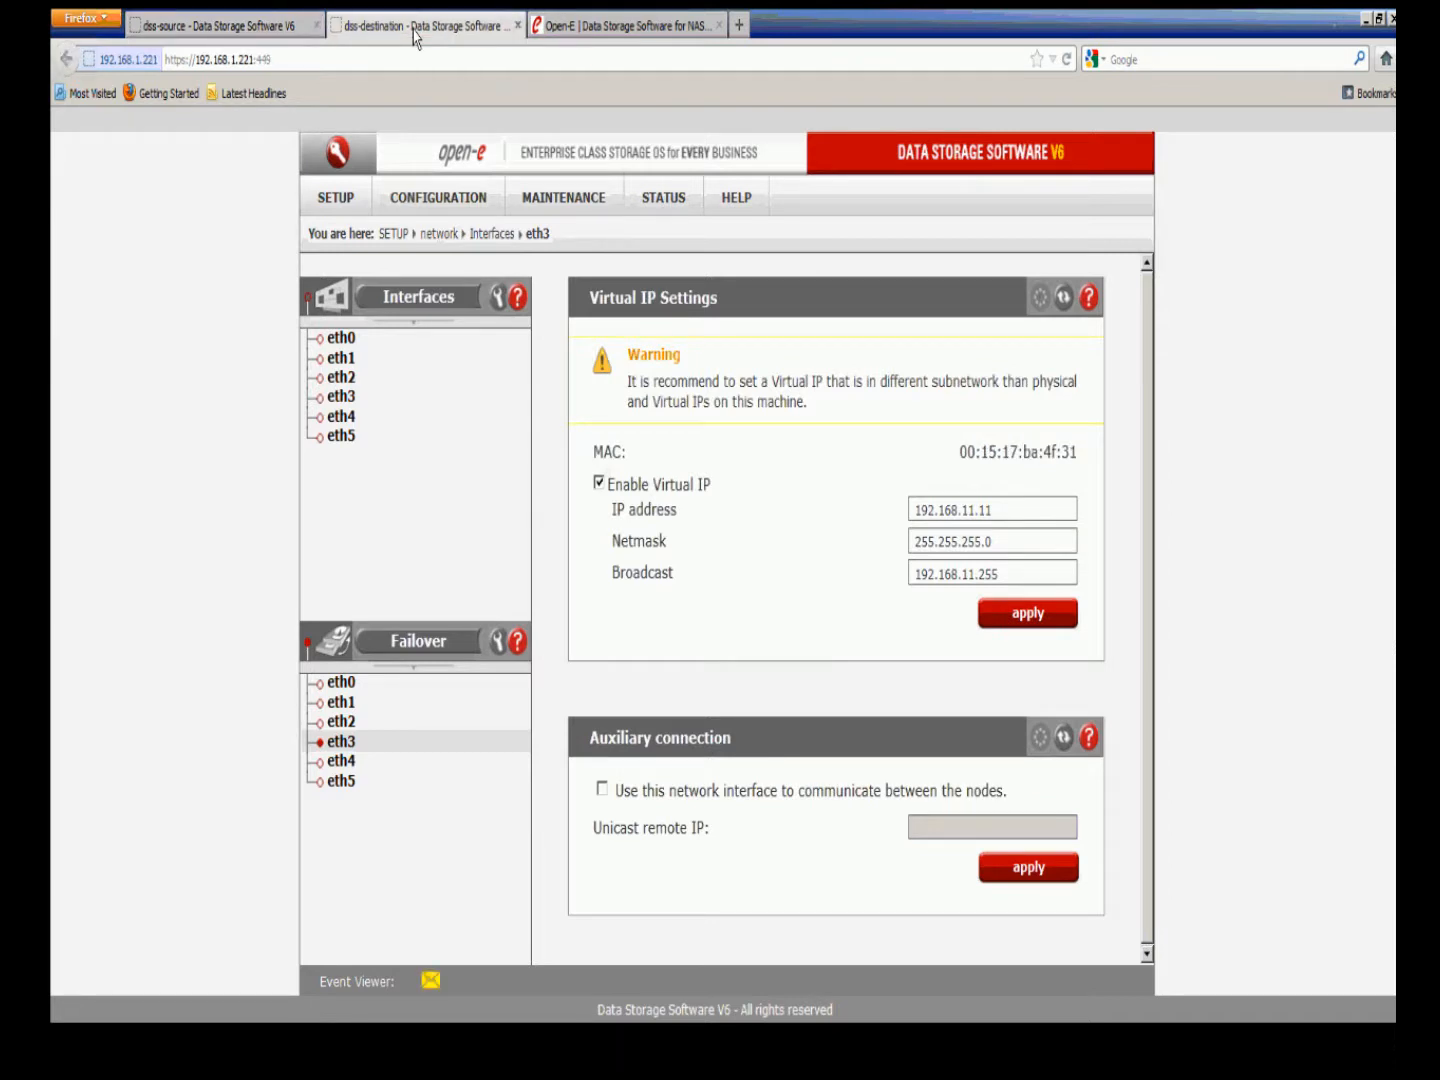
left_click(453, 644)
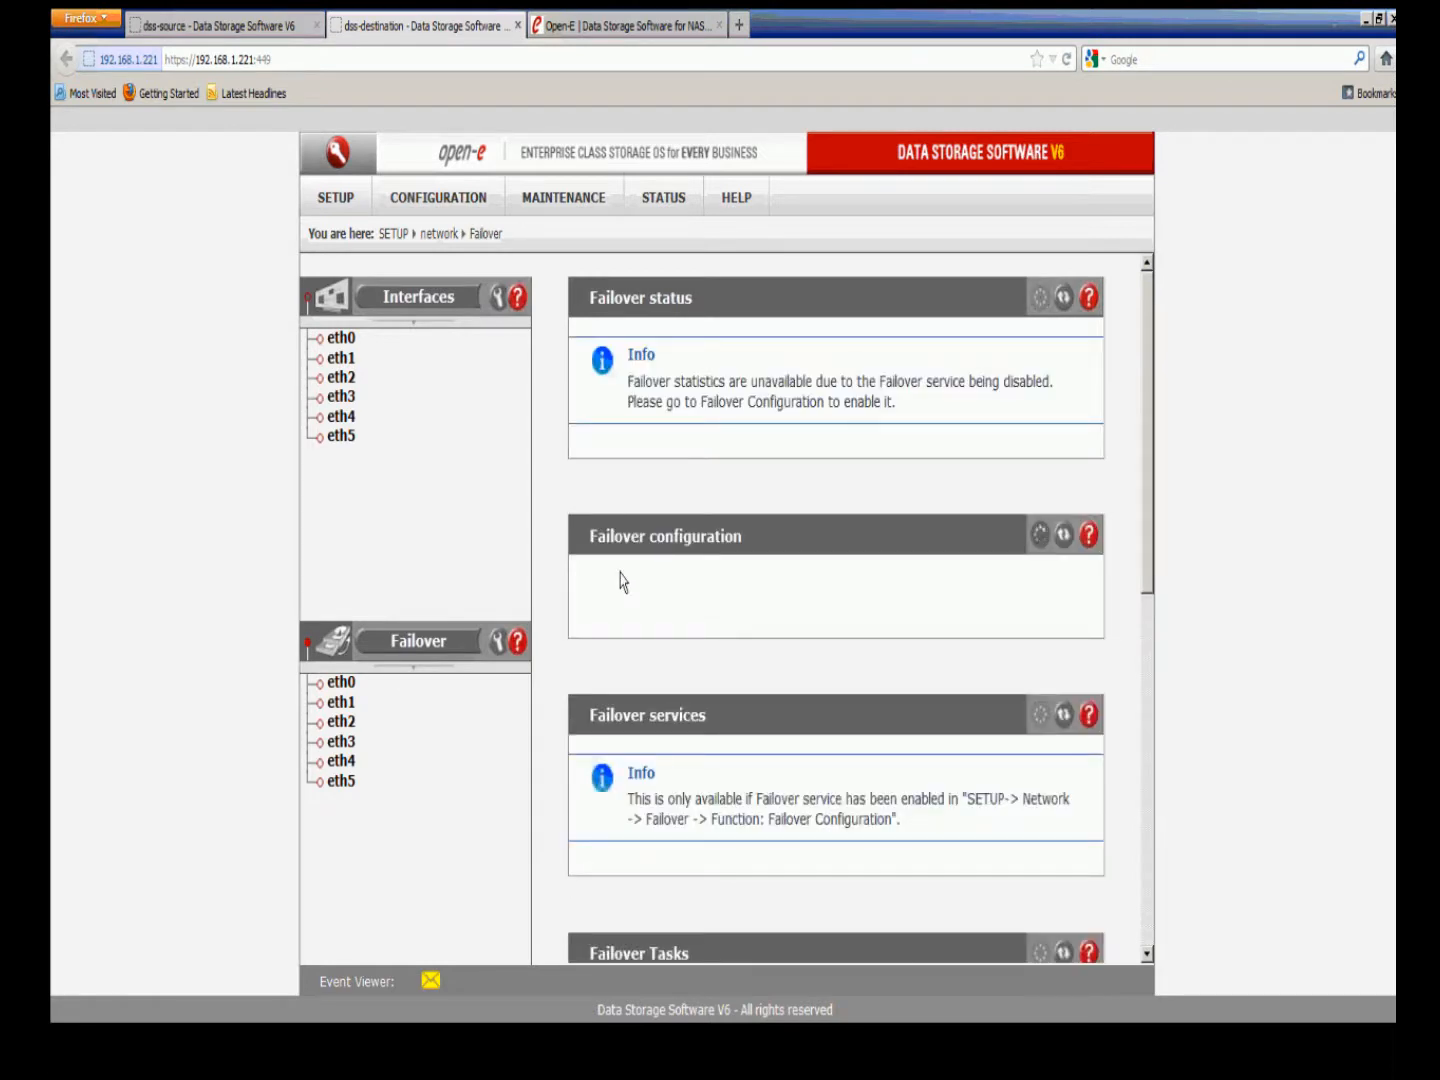
left_click(598, 587)
scroll(758, 648, "down", 1)
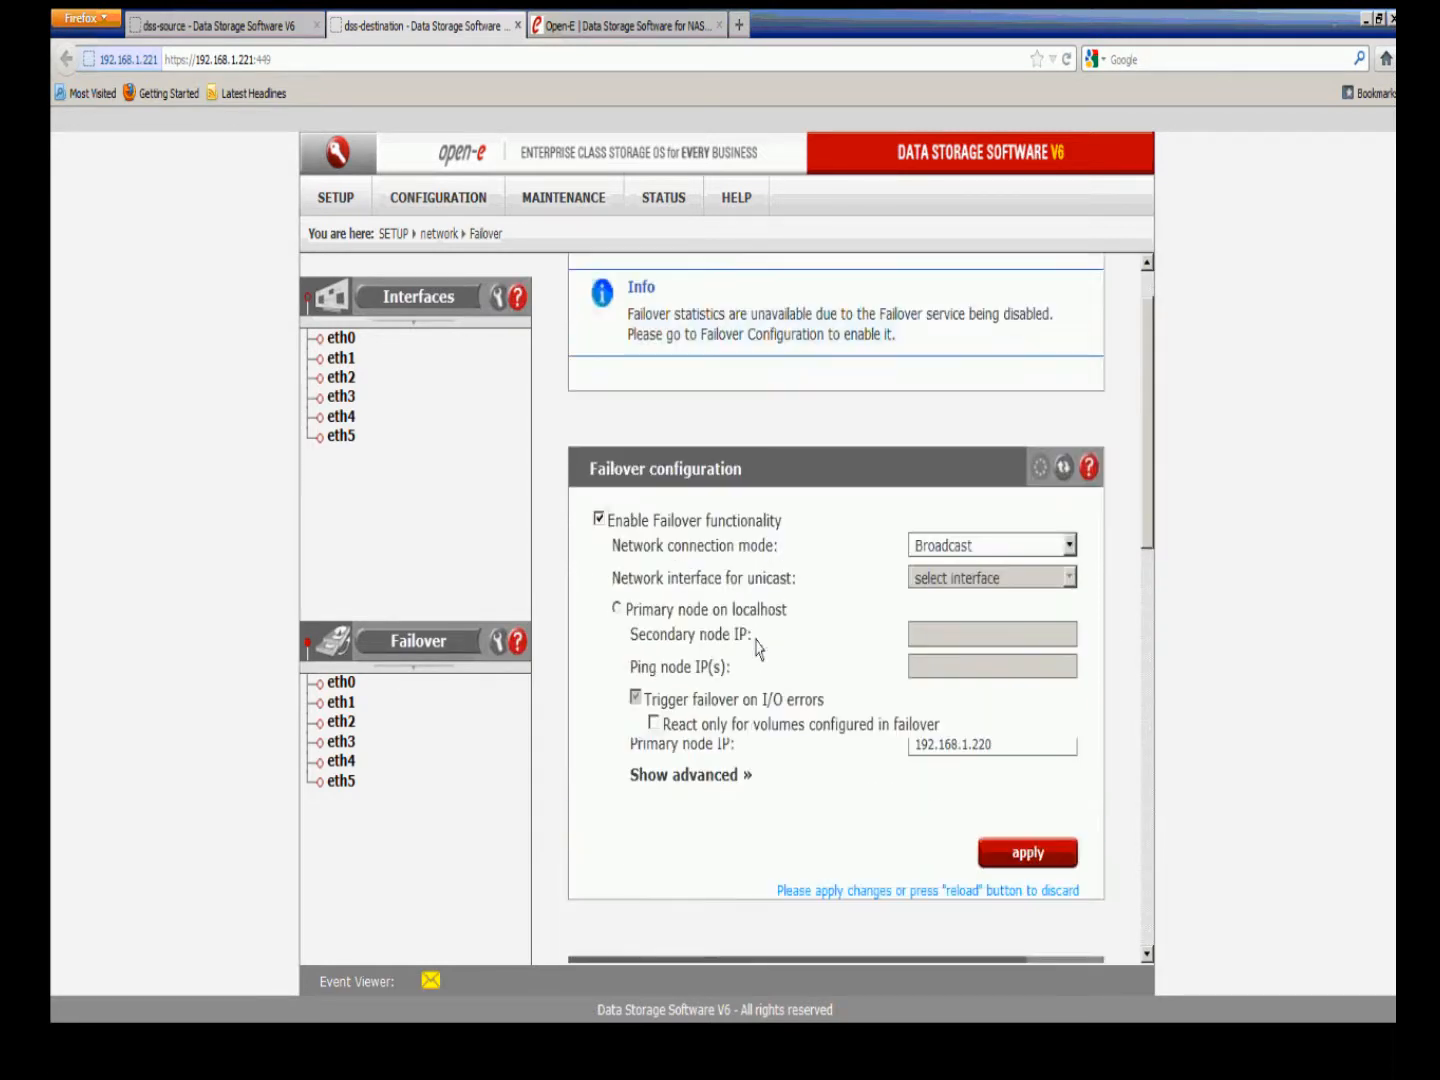
scroll(758, 648, "down", 1)
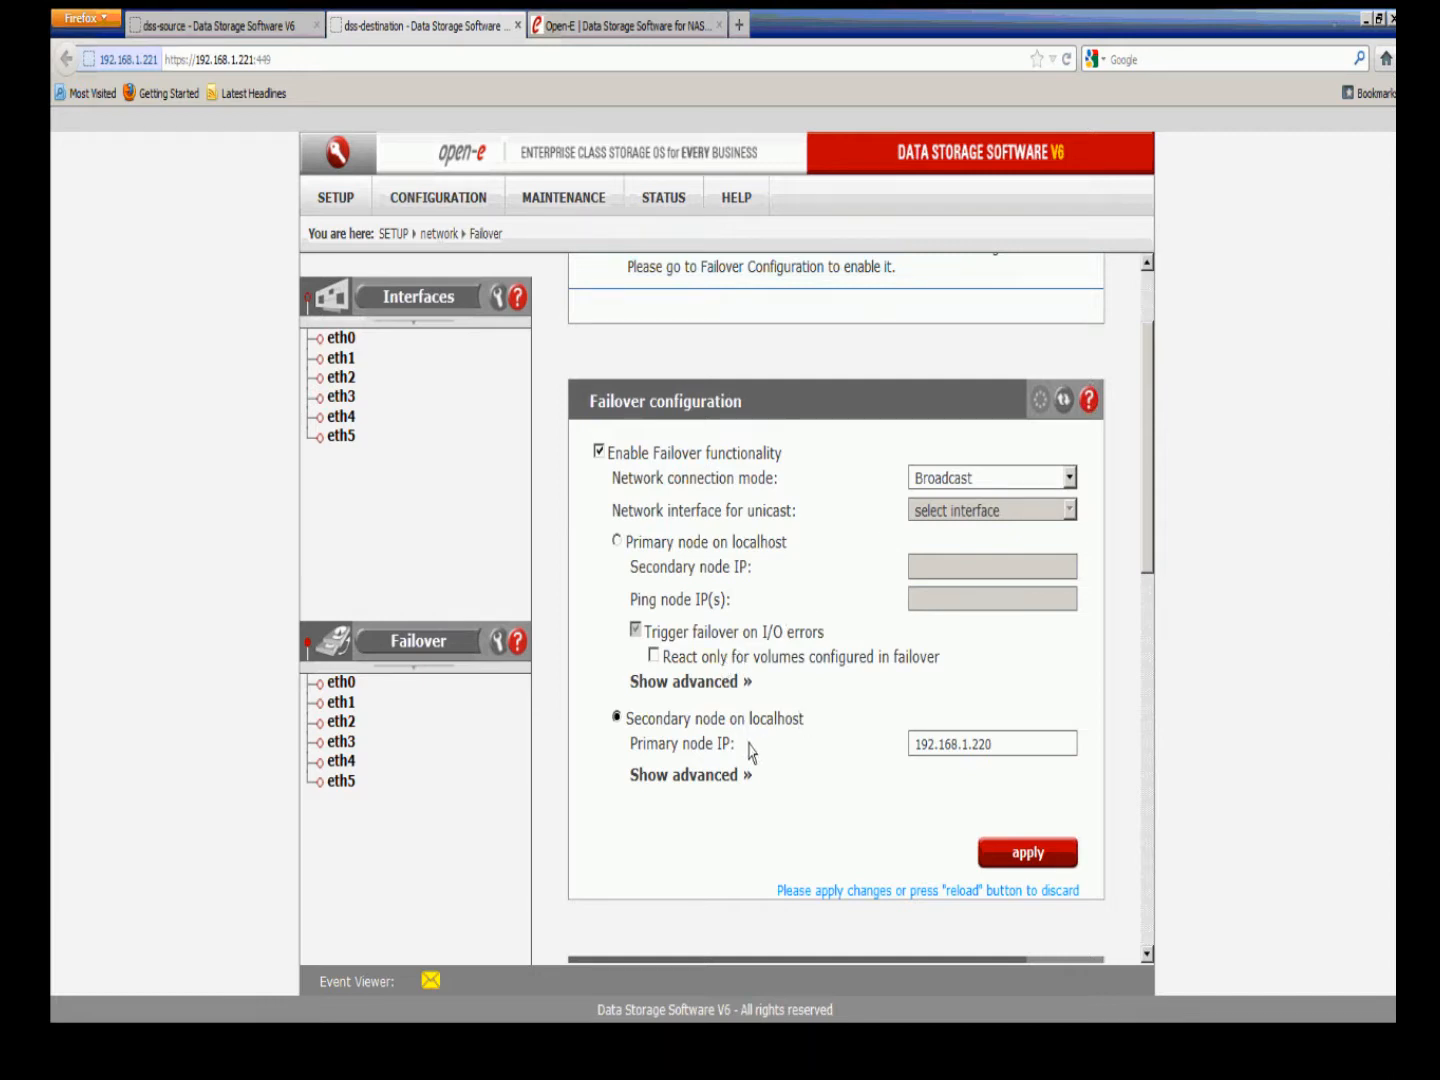
left_click_drag(632, 751, 734, 756)
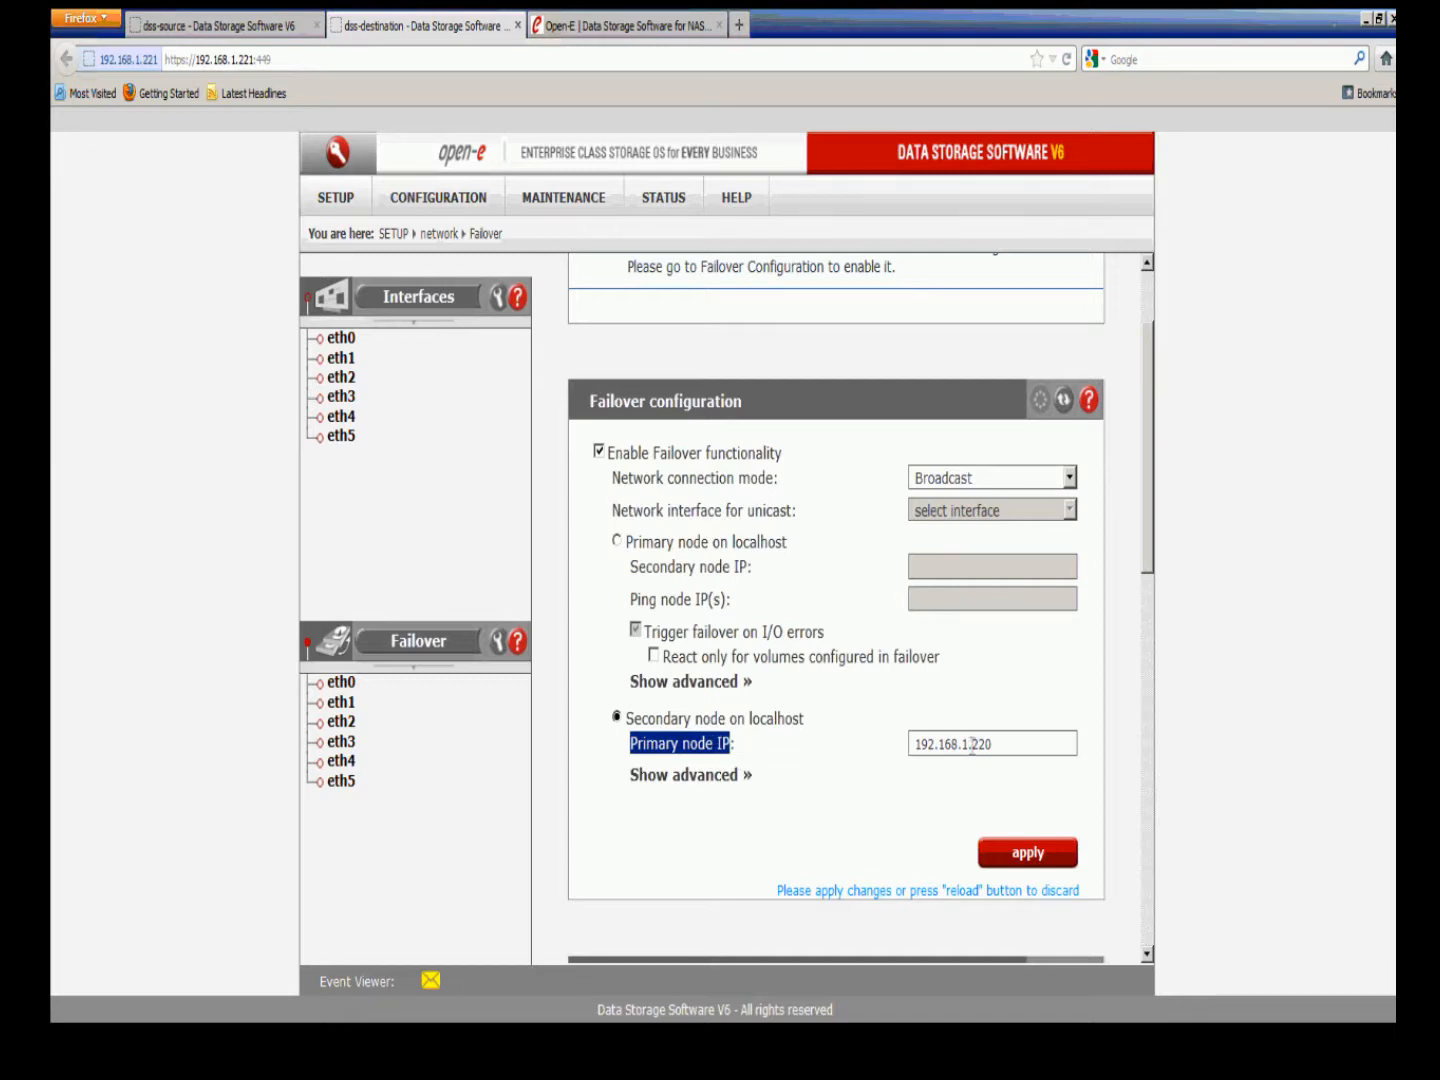
left_click(1010, 744)
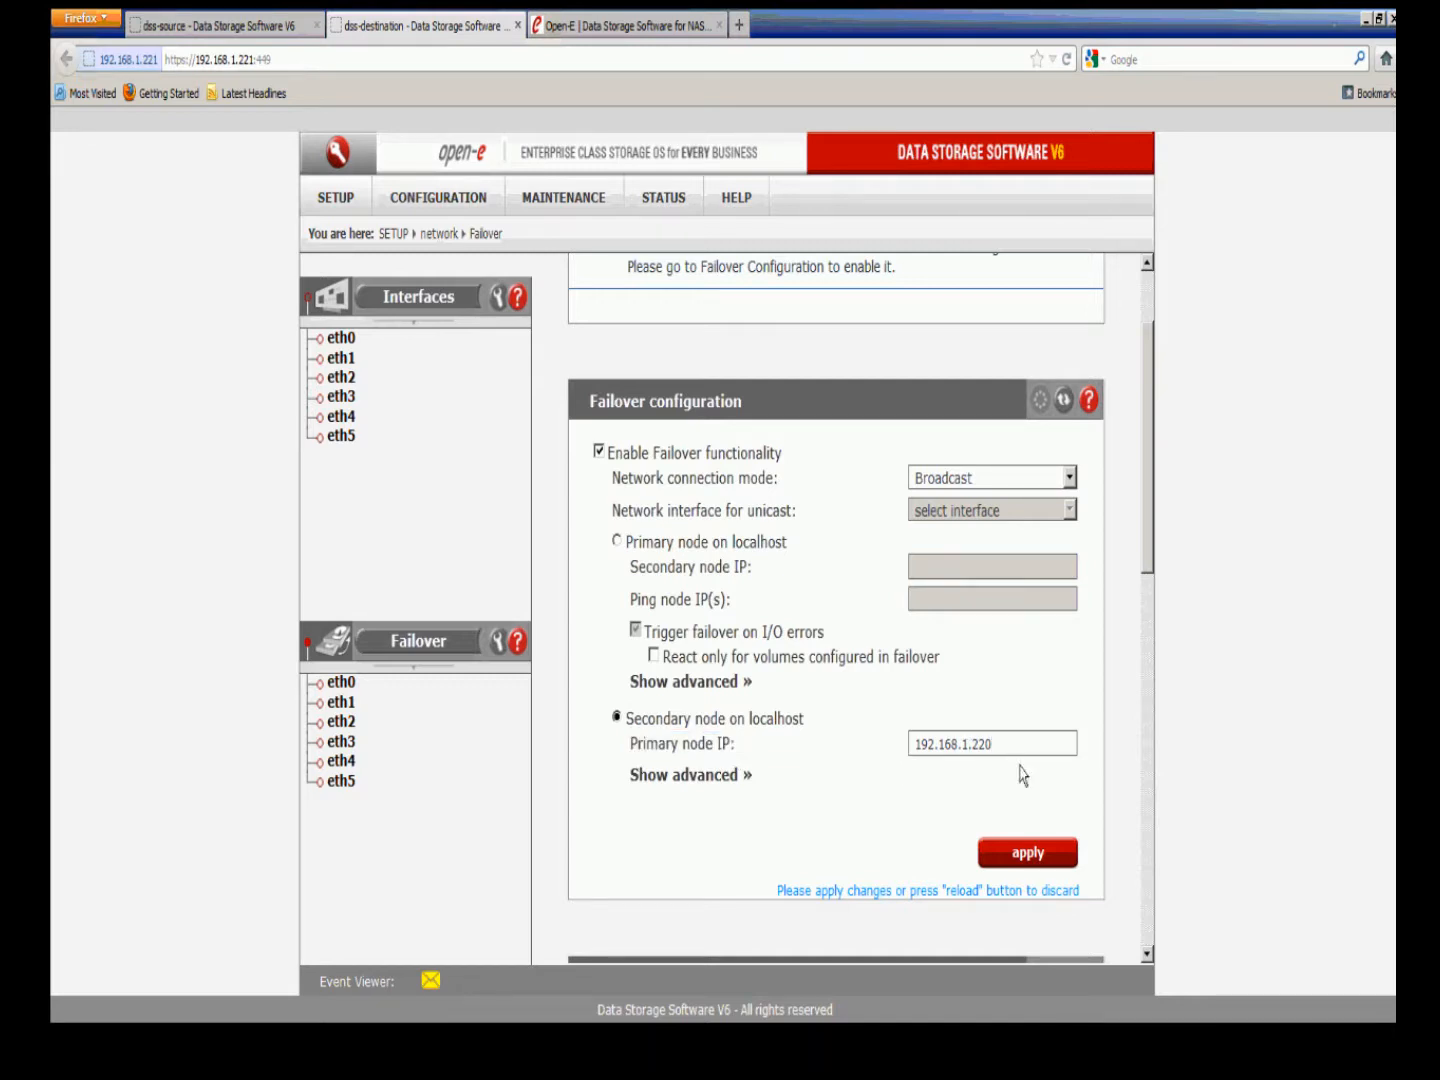
left_click(286, 59)
double_click(292, 62)
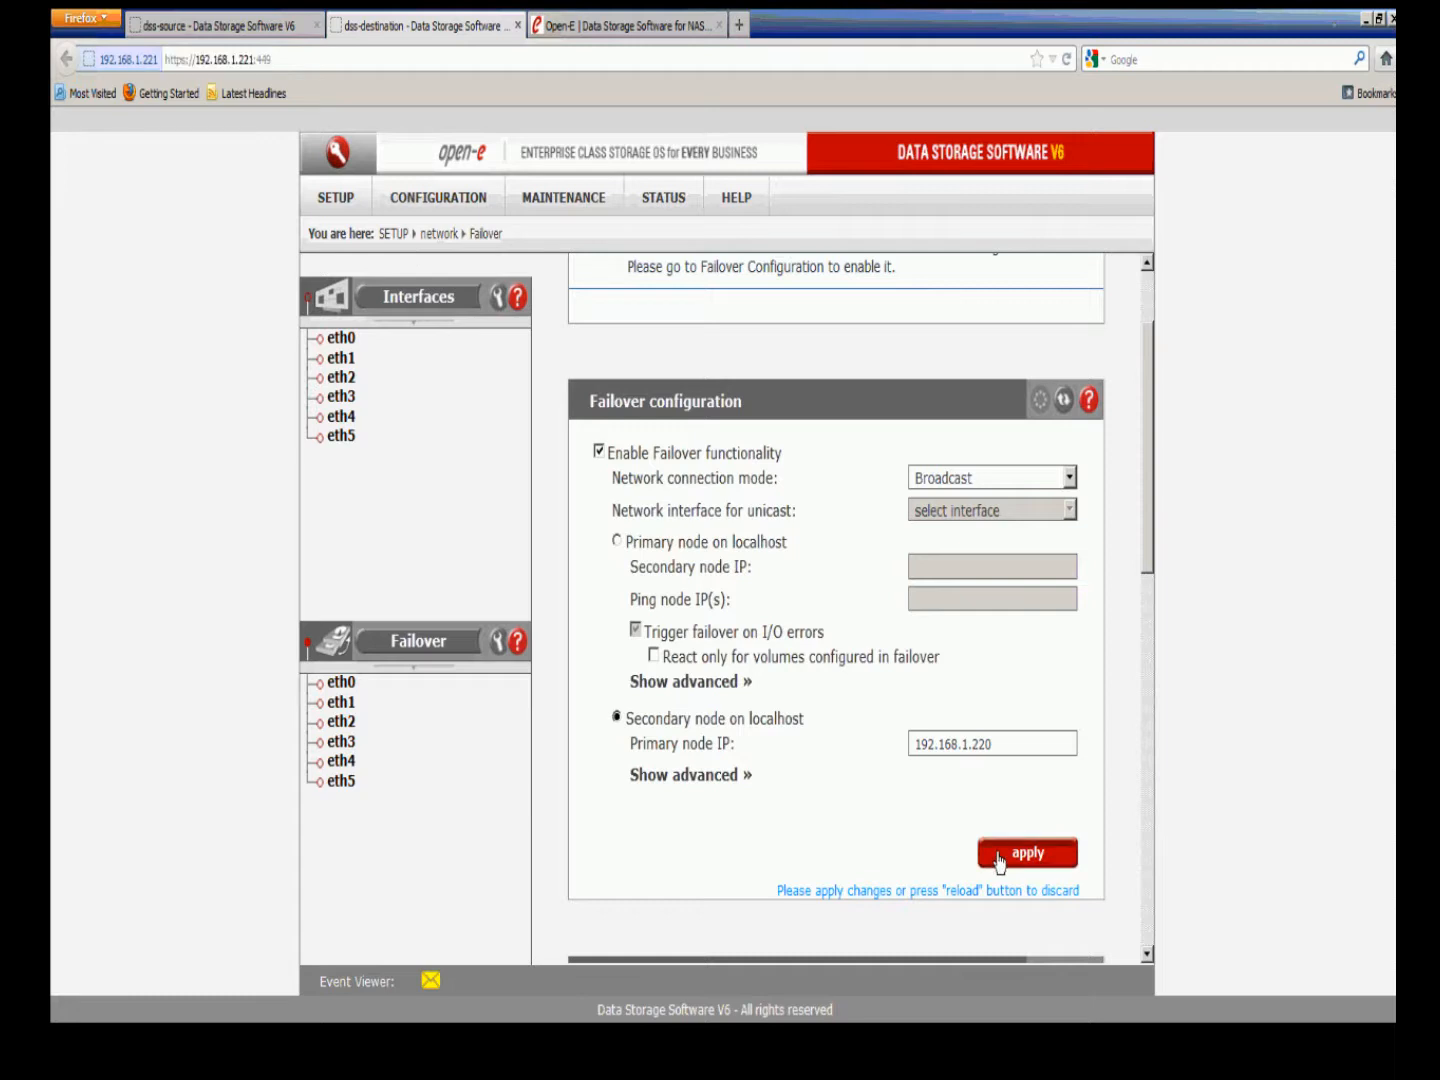
left_click(999, 859)
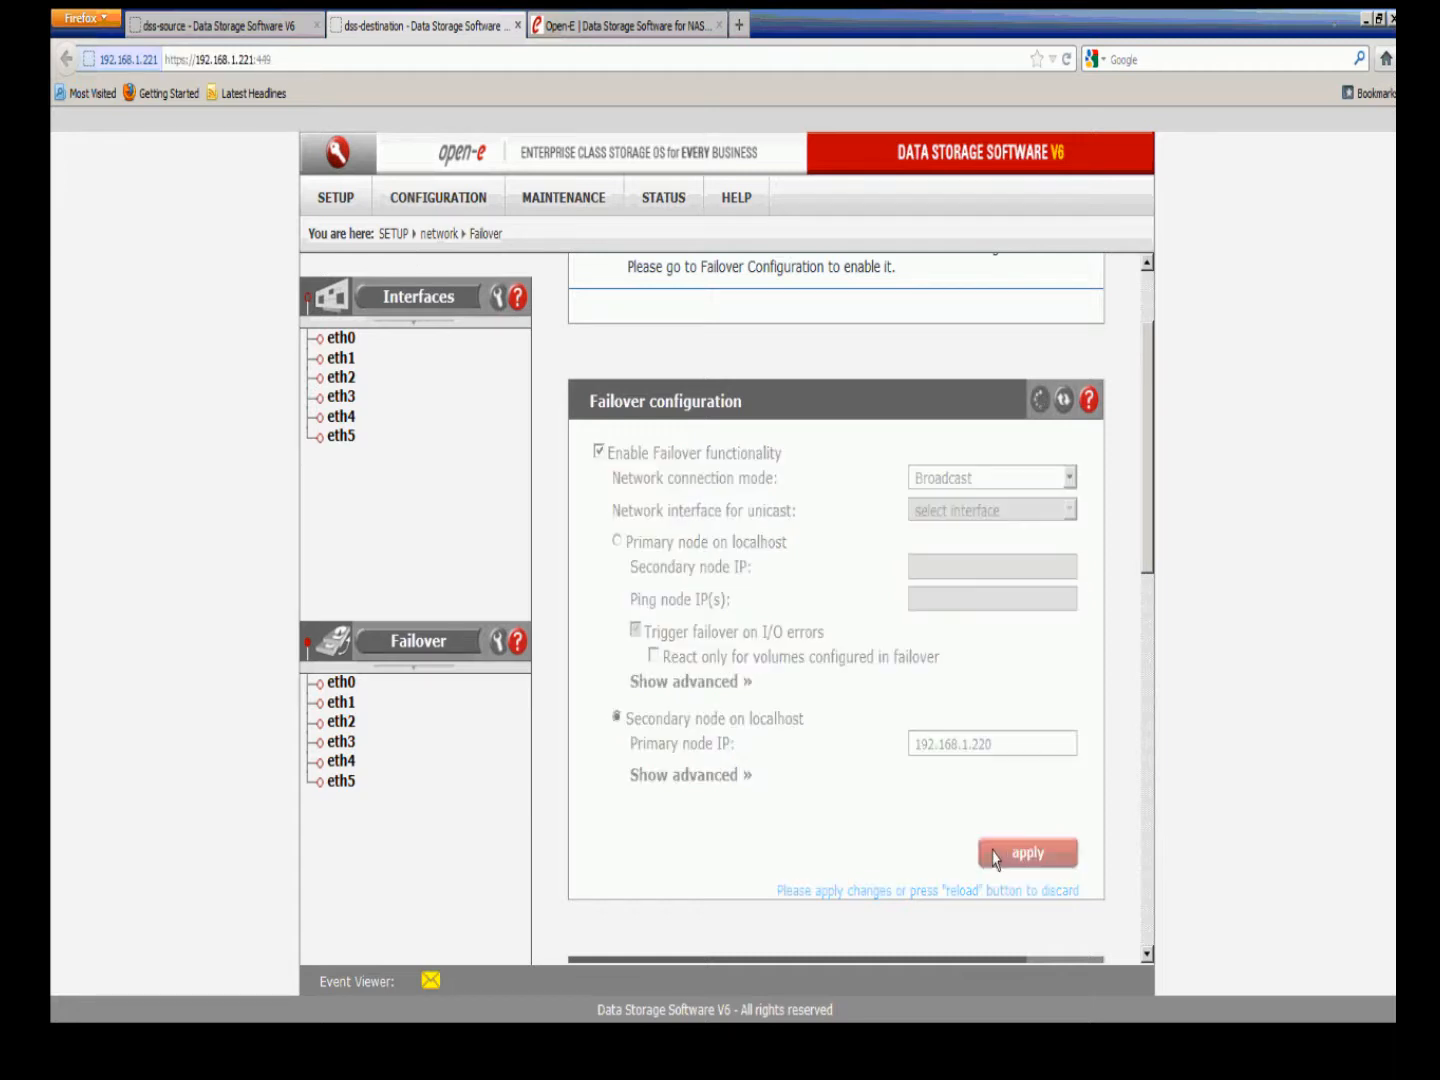
scroll(918, 795, "up", 8)
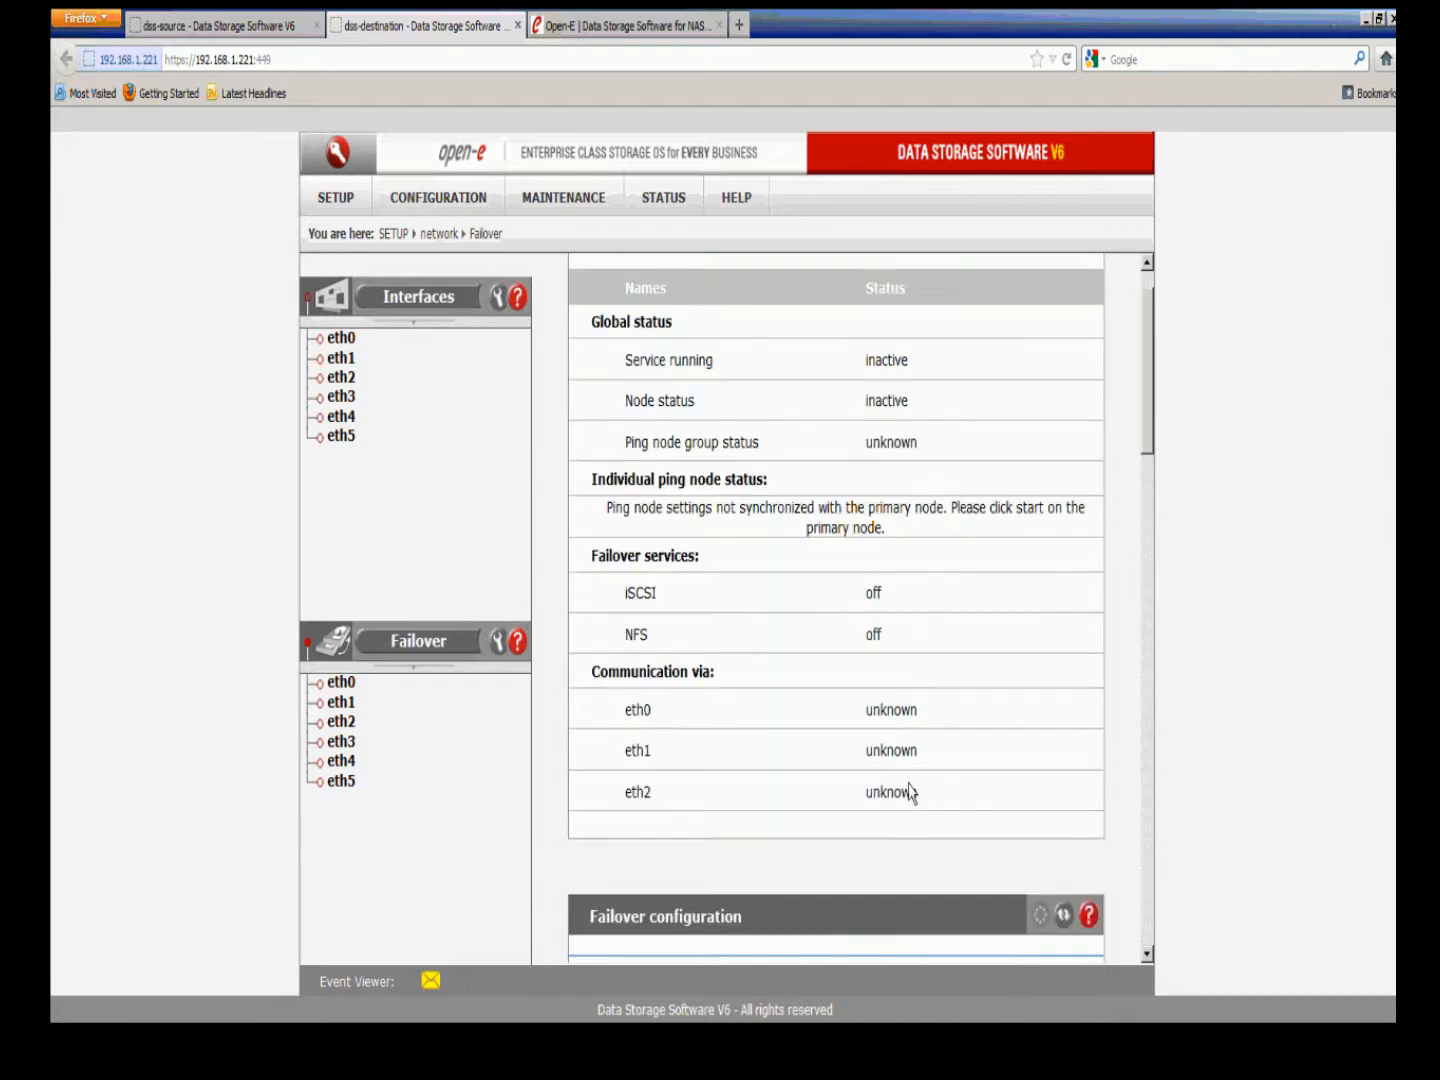
Step: On dss-source, enable failover as primary node with secondary node IP 192.168.1.221, ping nodes 192.168.1.1;192.168.1.8 and triggering on I/O errors, and apply it
left_click(267, 38)
left_click(472, 657)
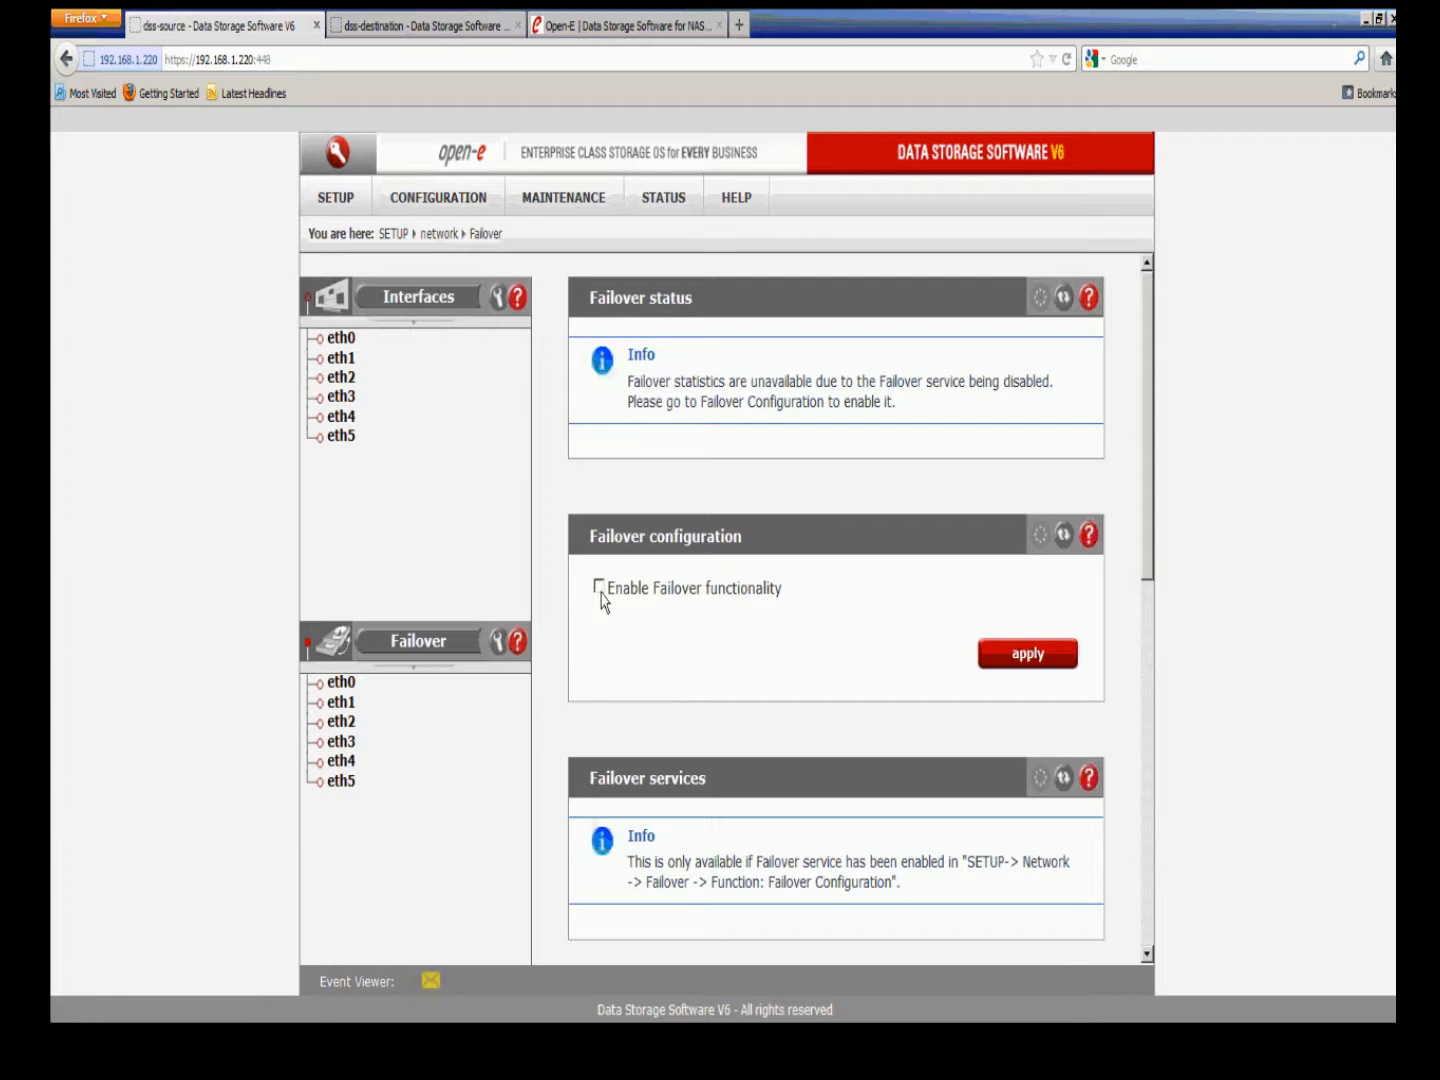
left_click(598, 587)
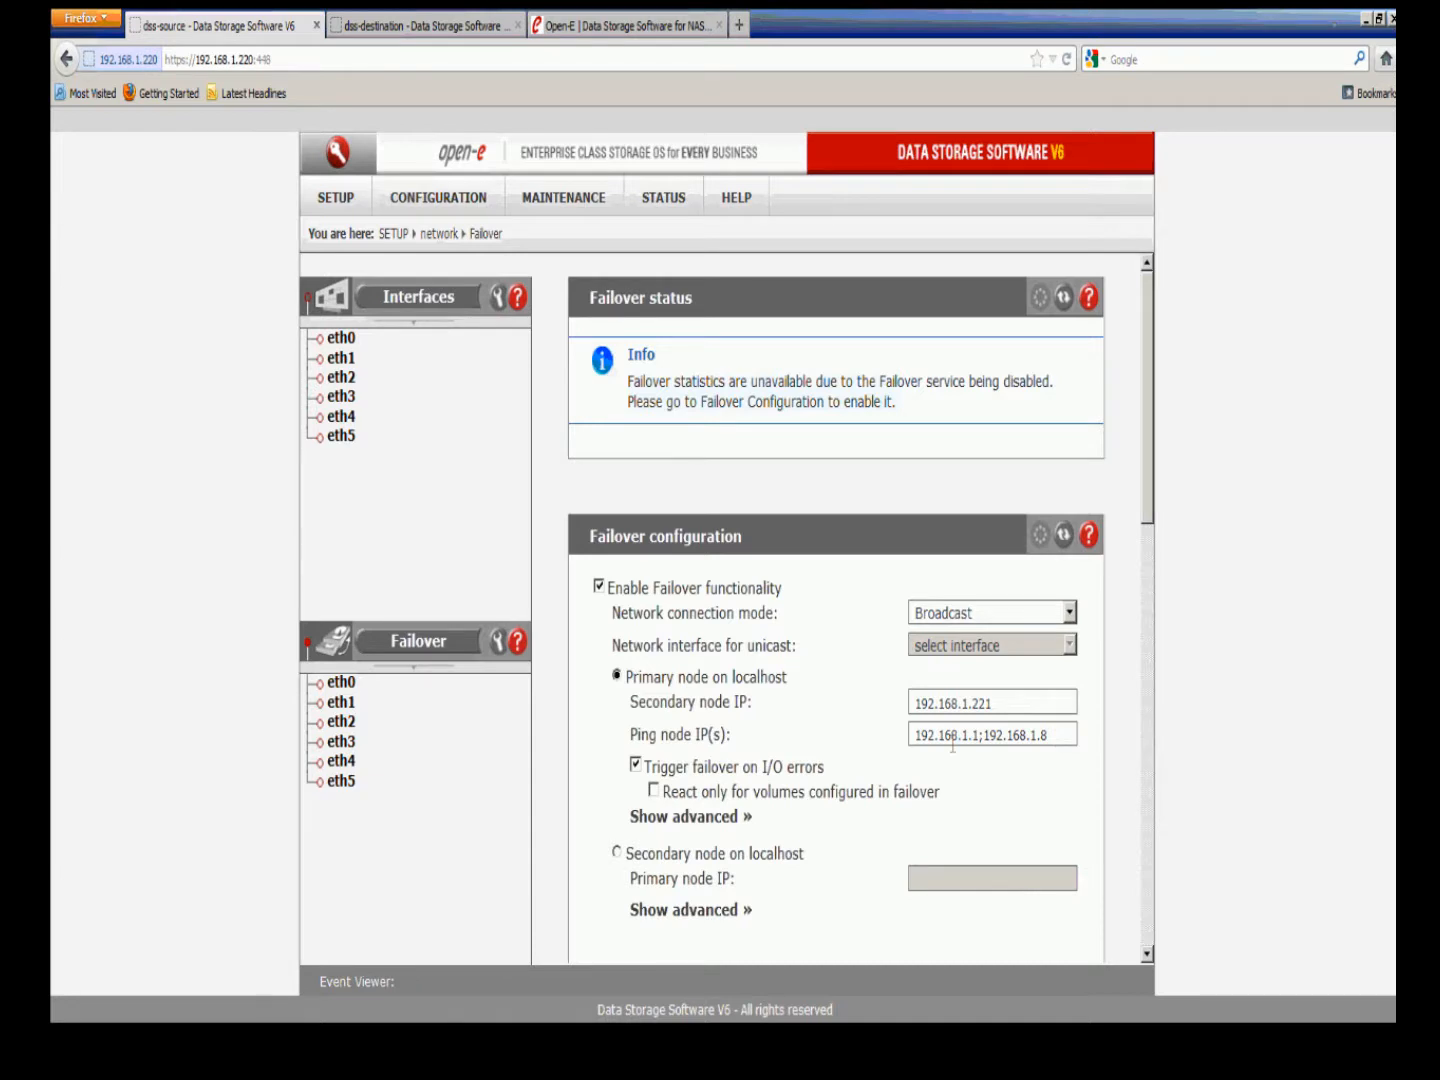
scroll(980, 765, "down", 1)
scroll(981, 769, "down", 1)
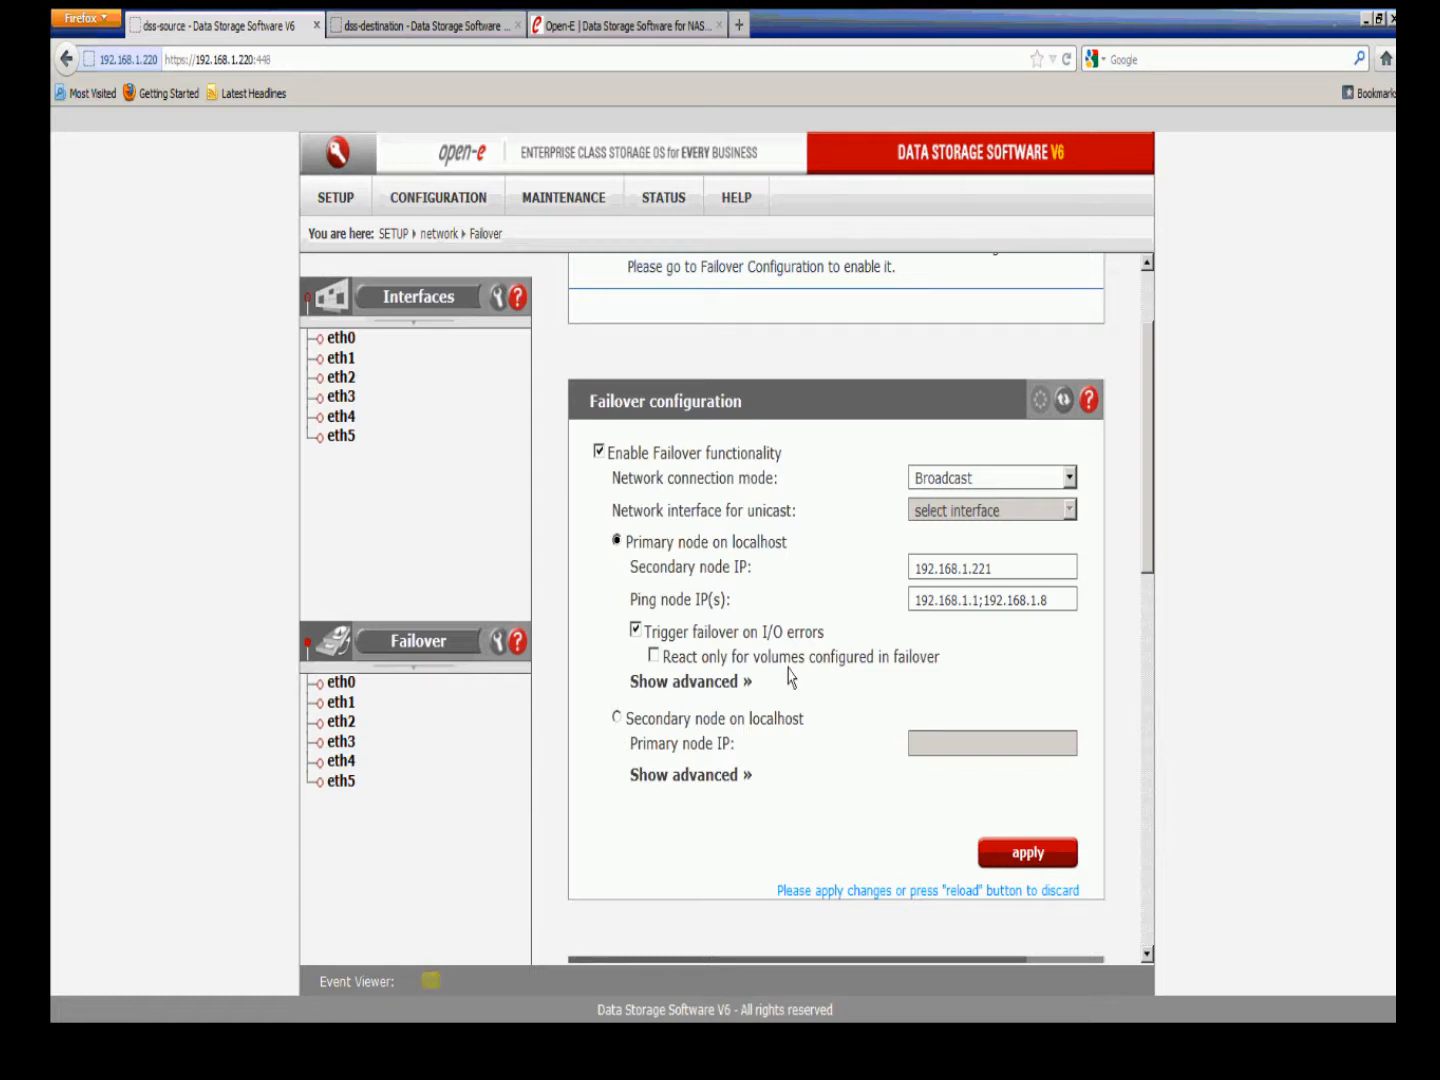
scroll(790, 678, "down", 4)
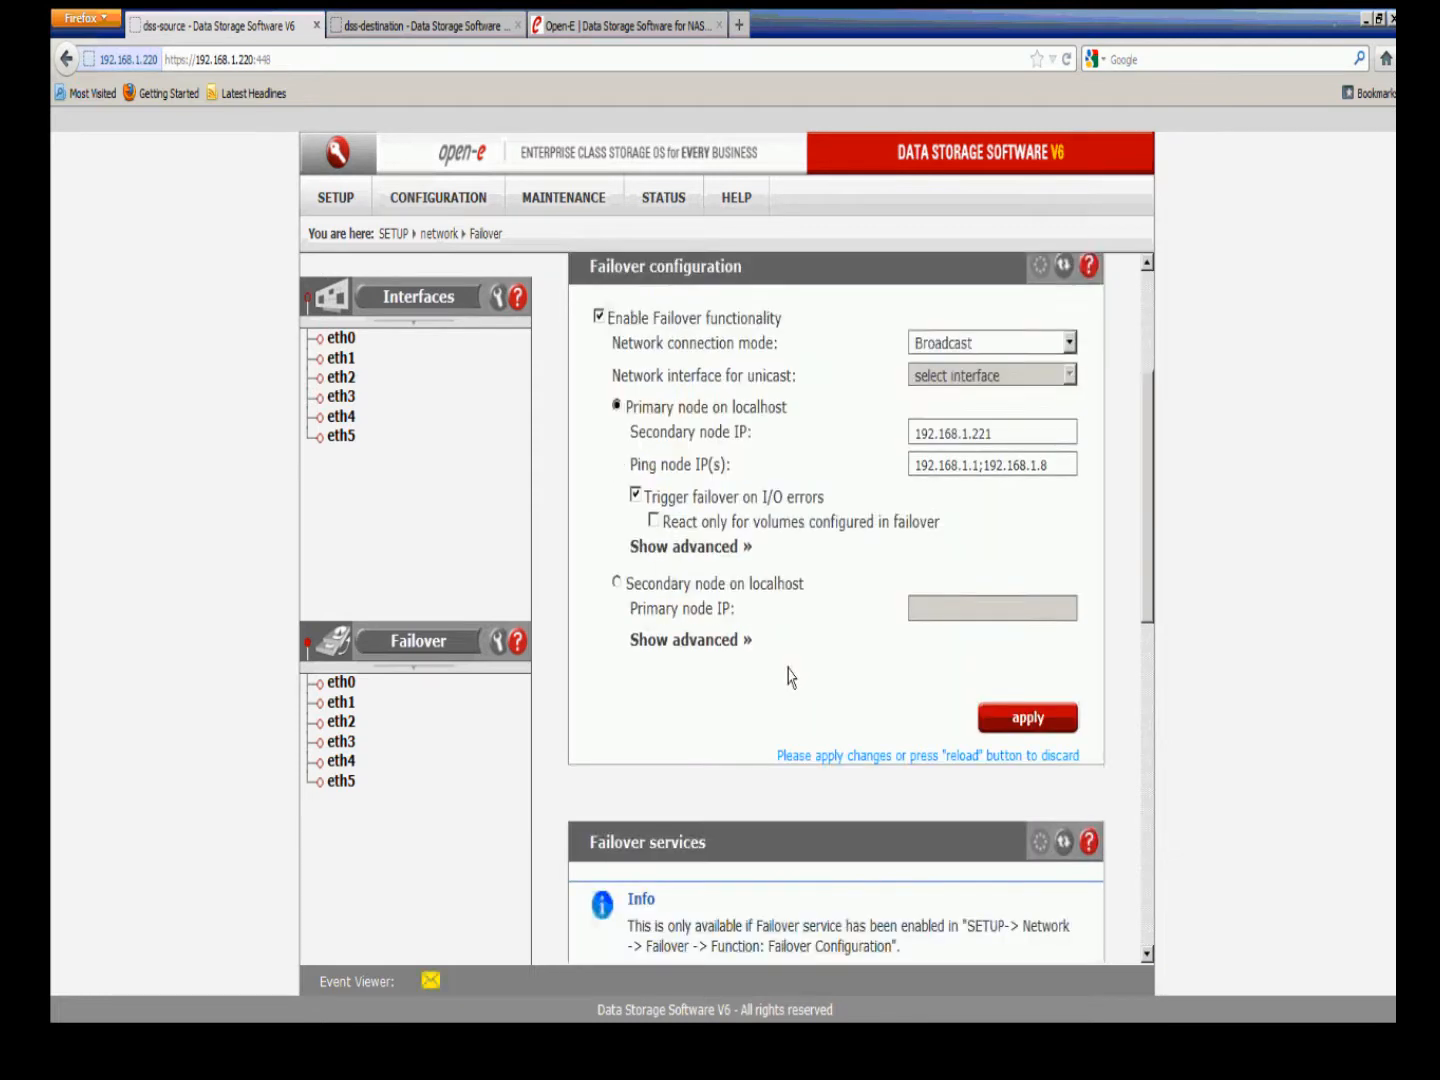
left_click(1005, 661)
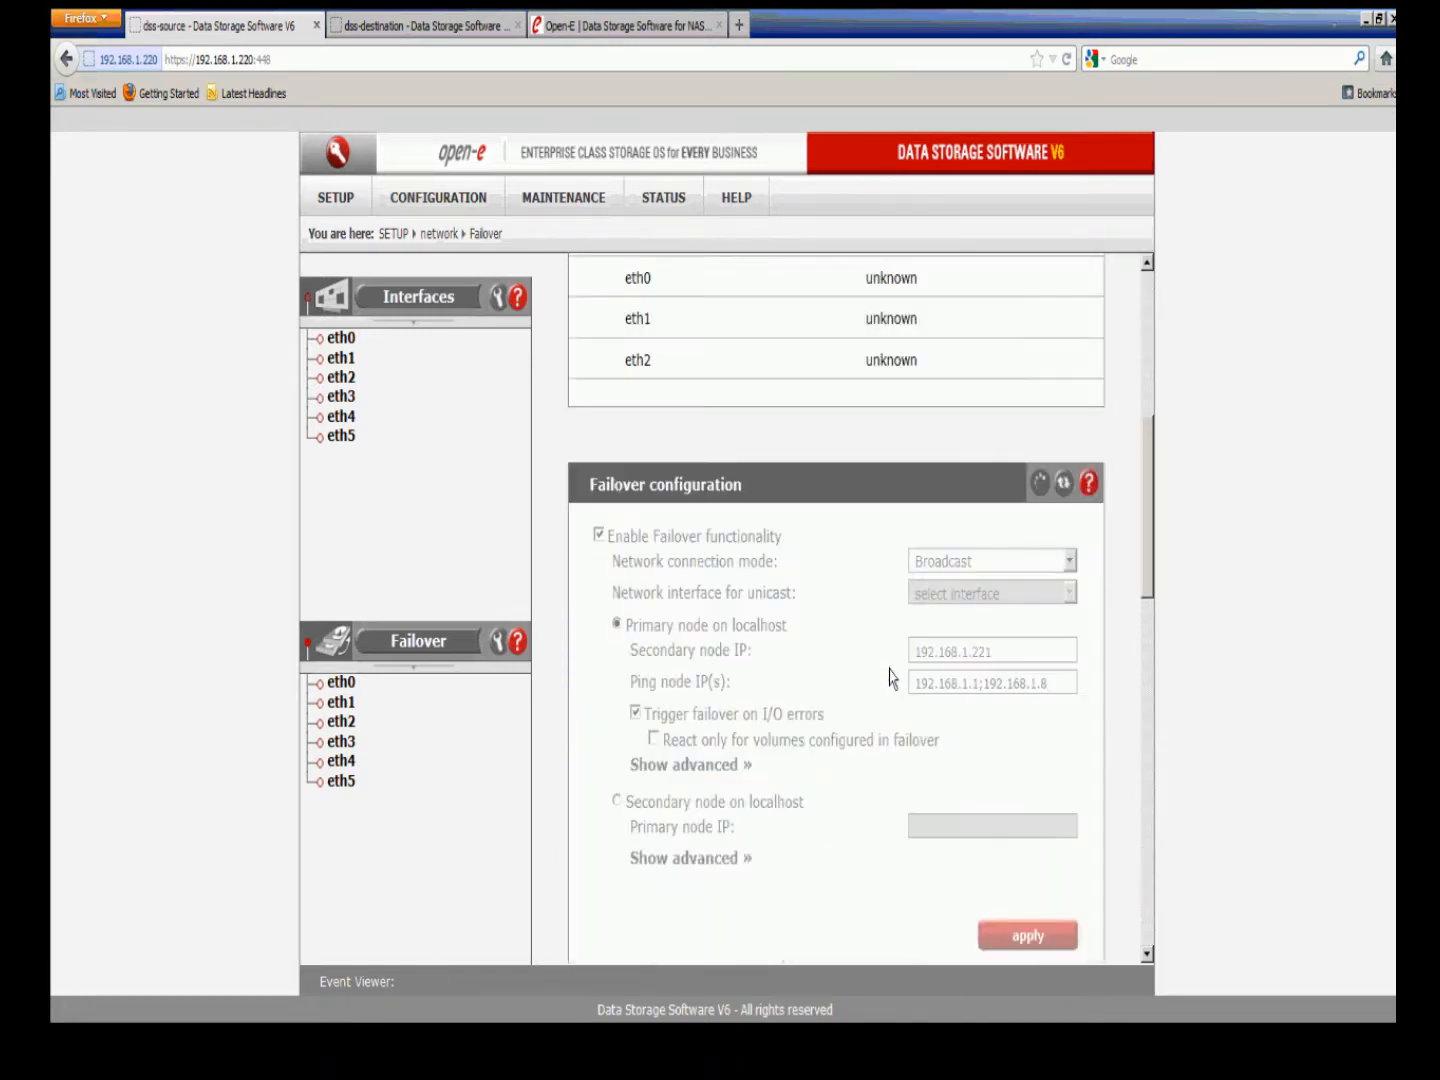
Step: Check the failover and ping node status on dss-source and refresh the failover status on dss-destination
scroll(890, 678, "down", 5)
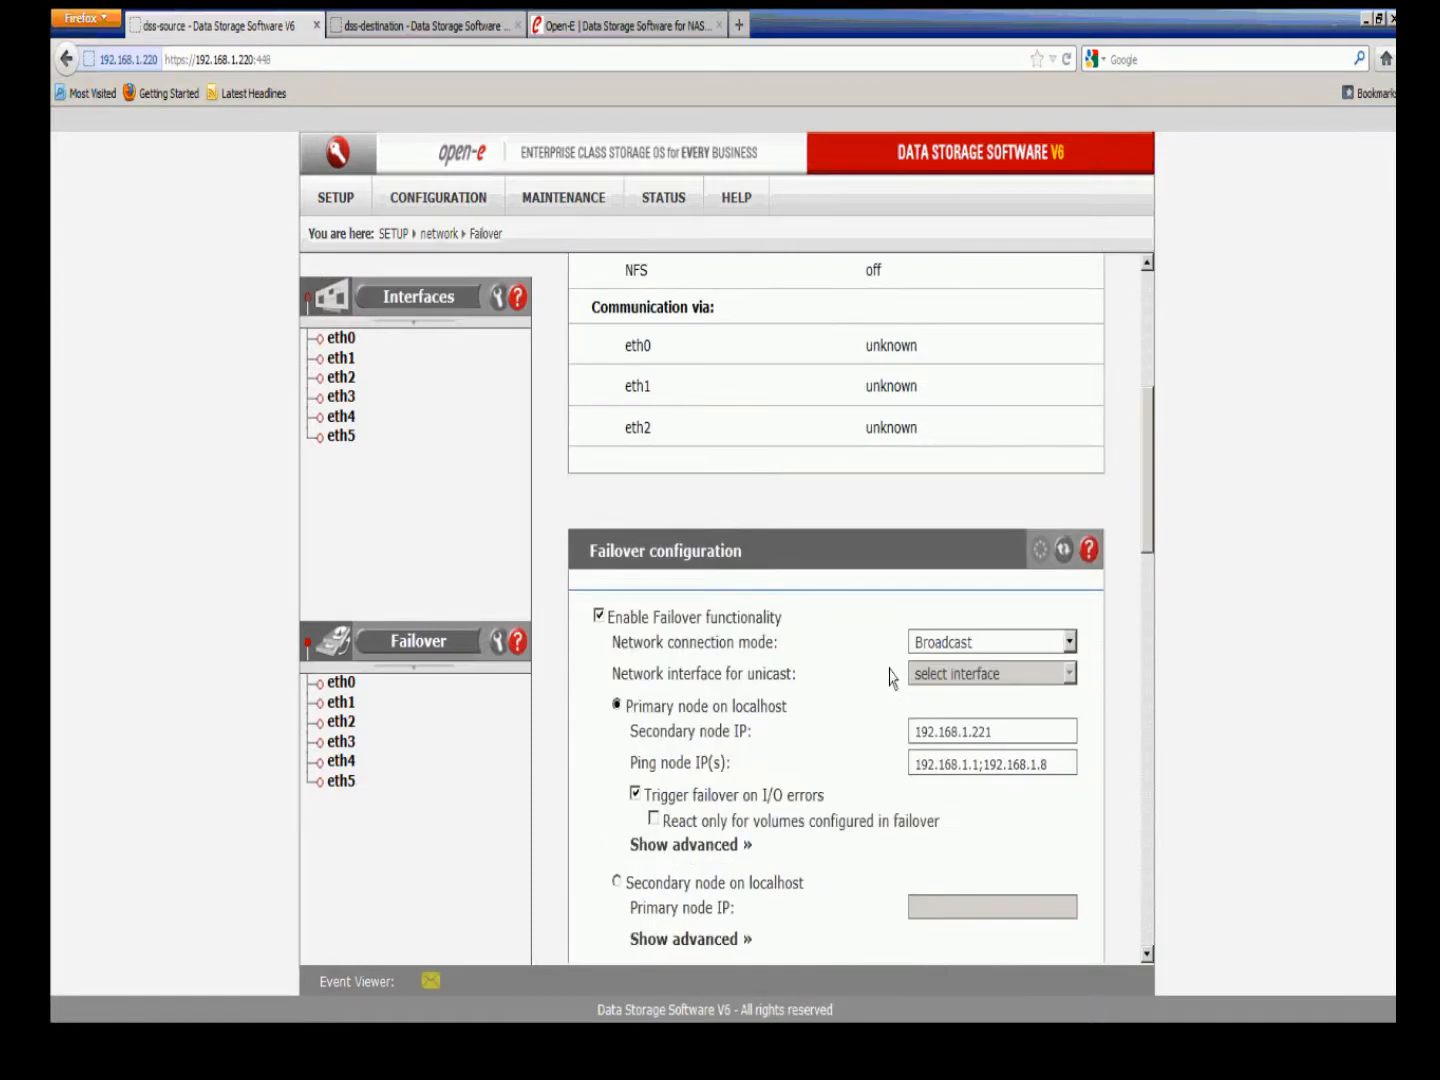
scroll(890, 677, "up", 9)
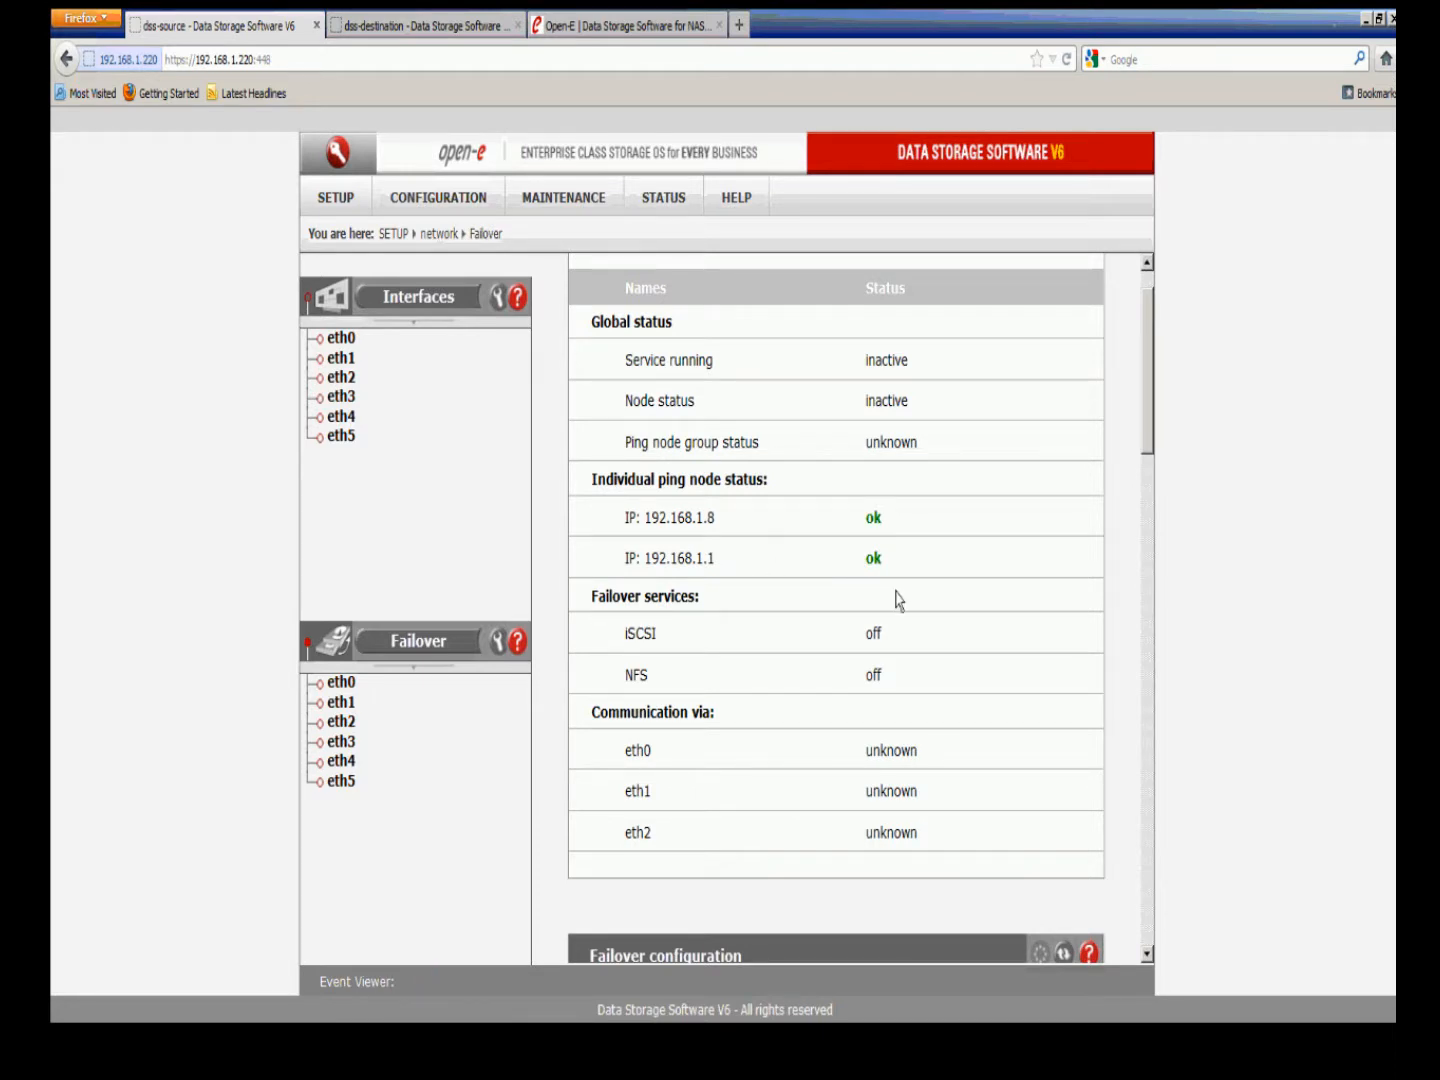
left_click(466, 26)
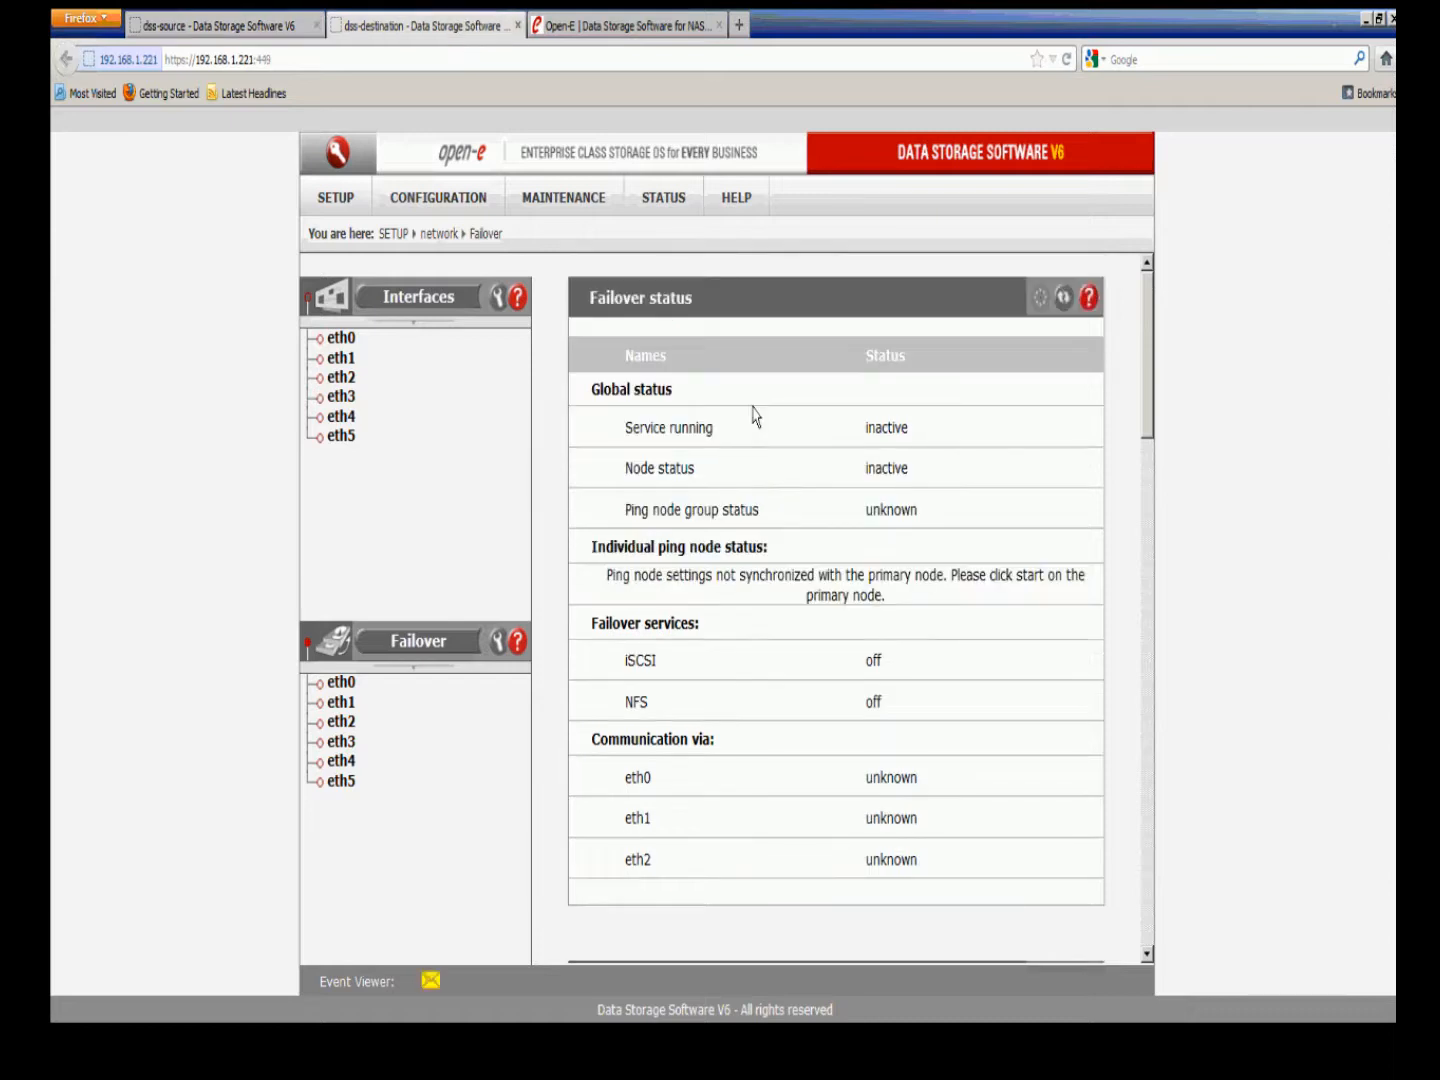
left_click(1063, 297)
Step: Return to dss-source and apply iSCSI as the service used in failover
left_click(282, 29)
scroll(829, 588, "down", 5)
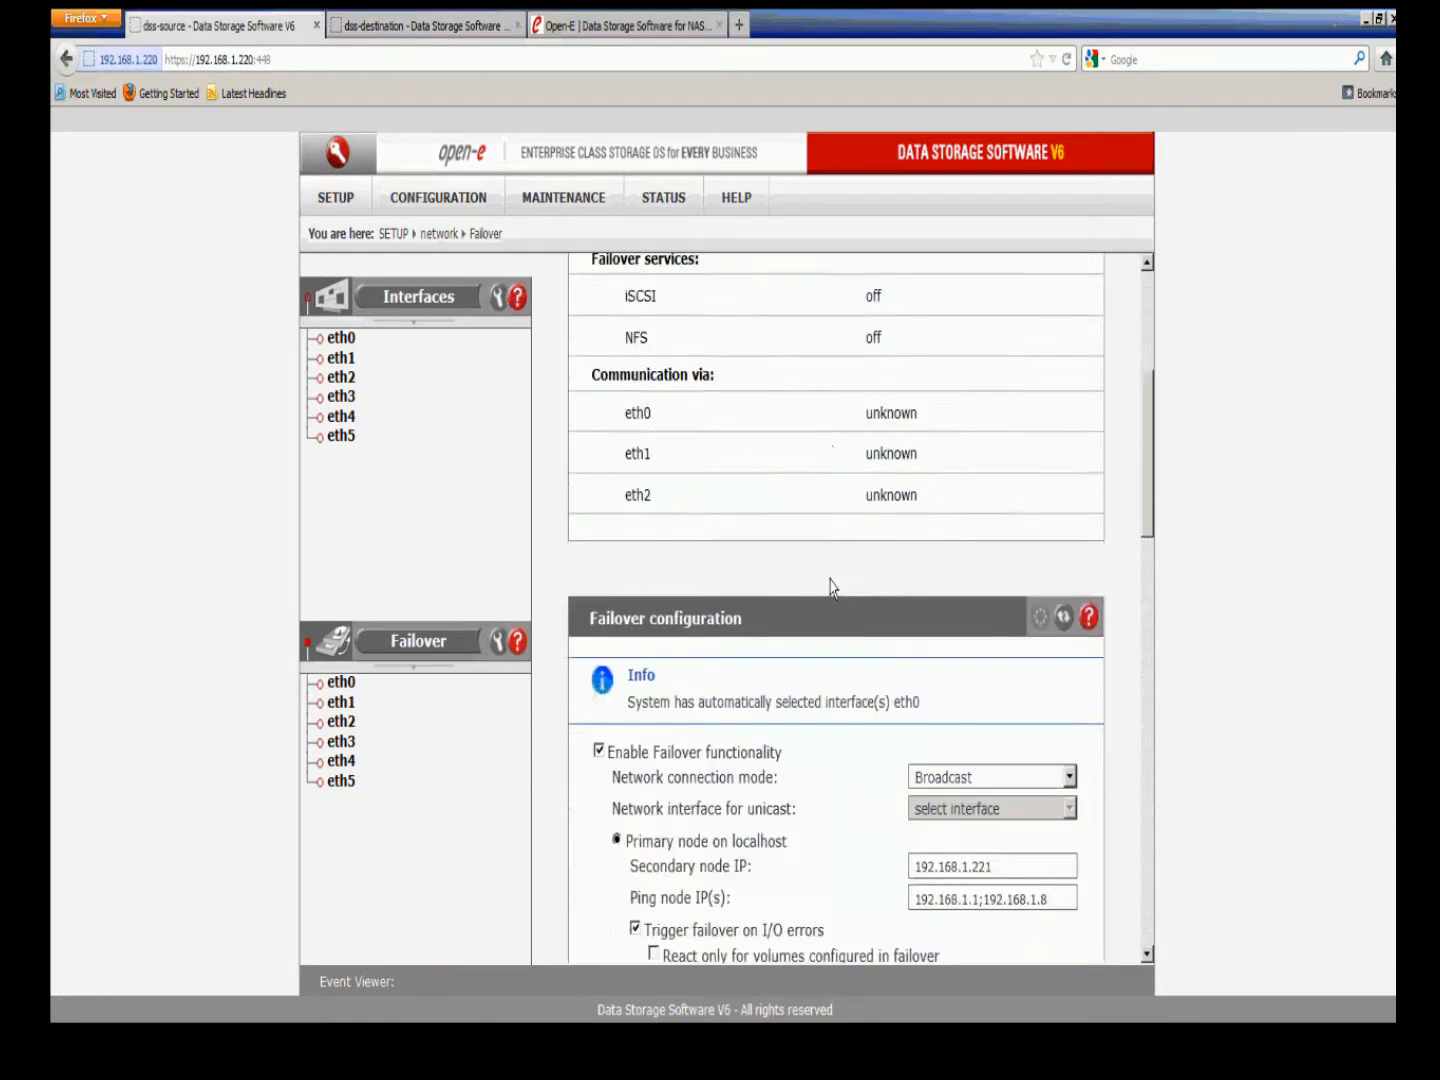
scroll(829, 588, "down", 10)
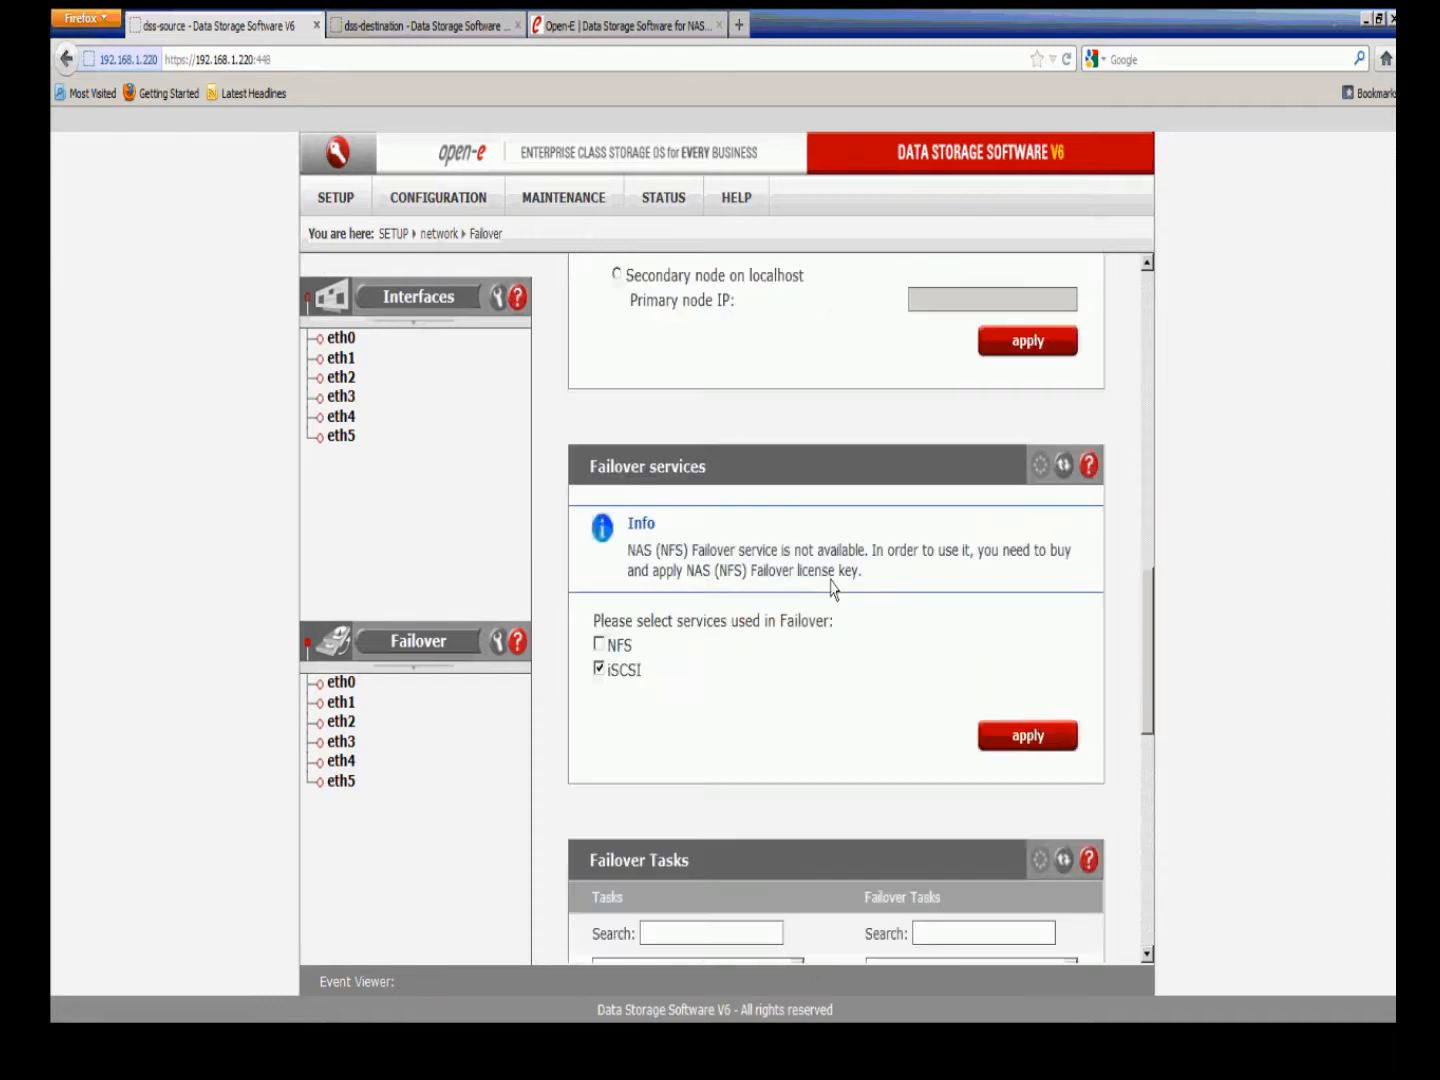
left_click(995, 680)
Step: Add the iSCSI V-Rep replication task to dss-source's failover tasks and apply it
scroll(996, 682, "down", 7)
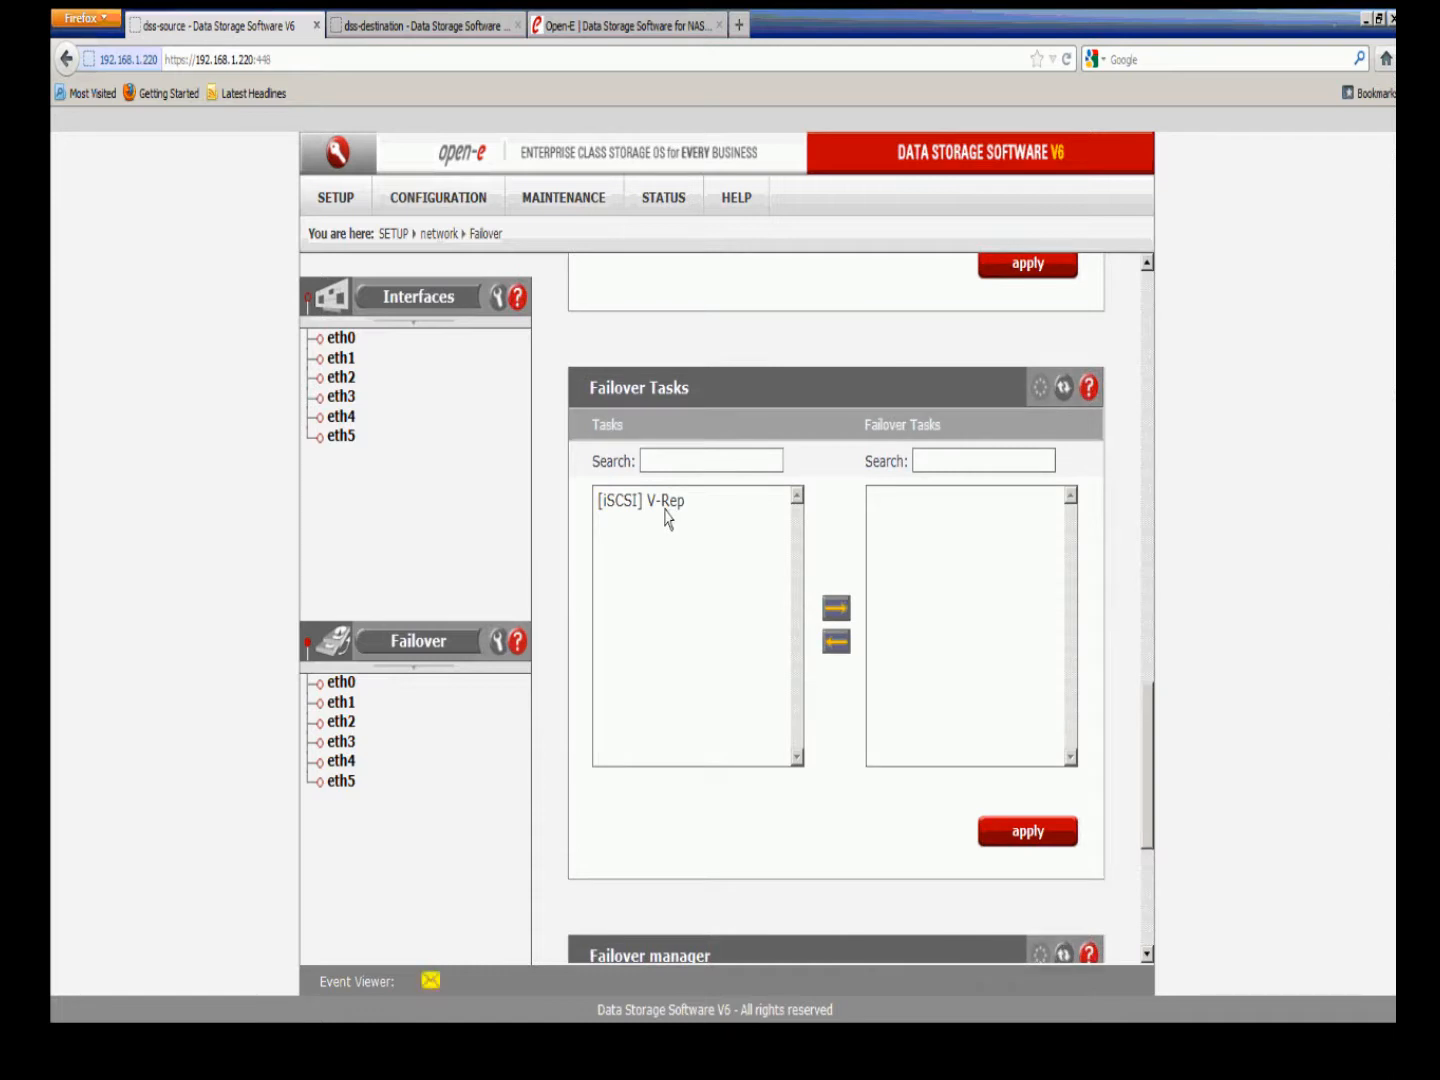
left_click(667, 501)
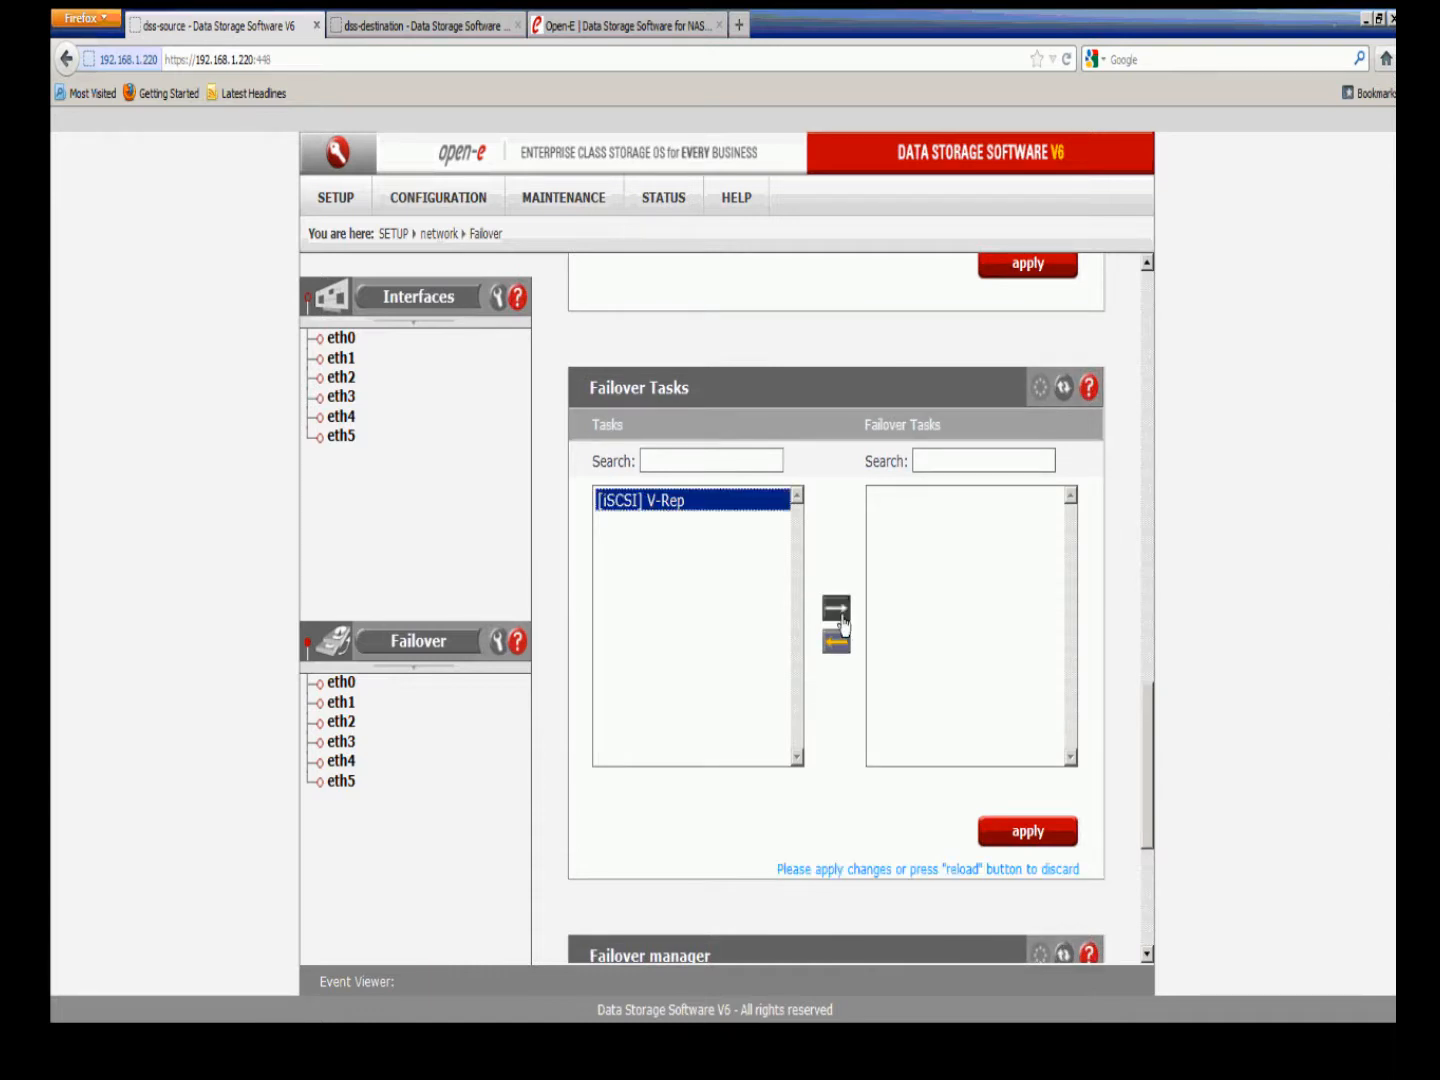
left_click(843, 625)
left_click(1013, 841)
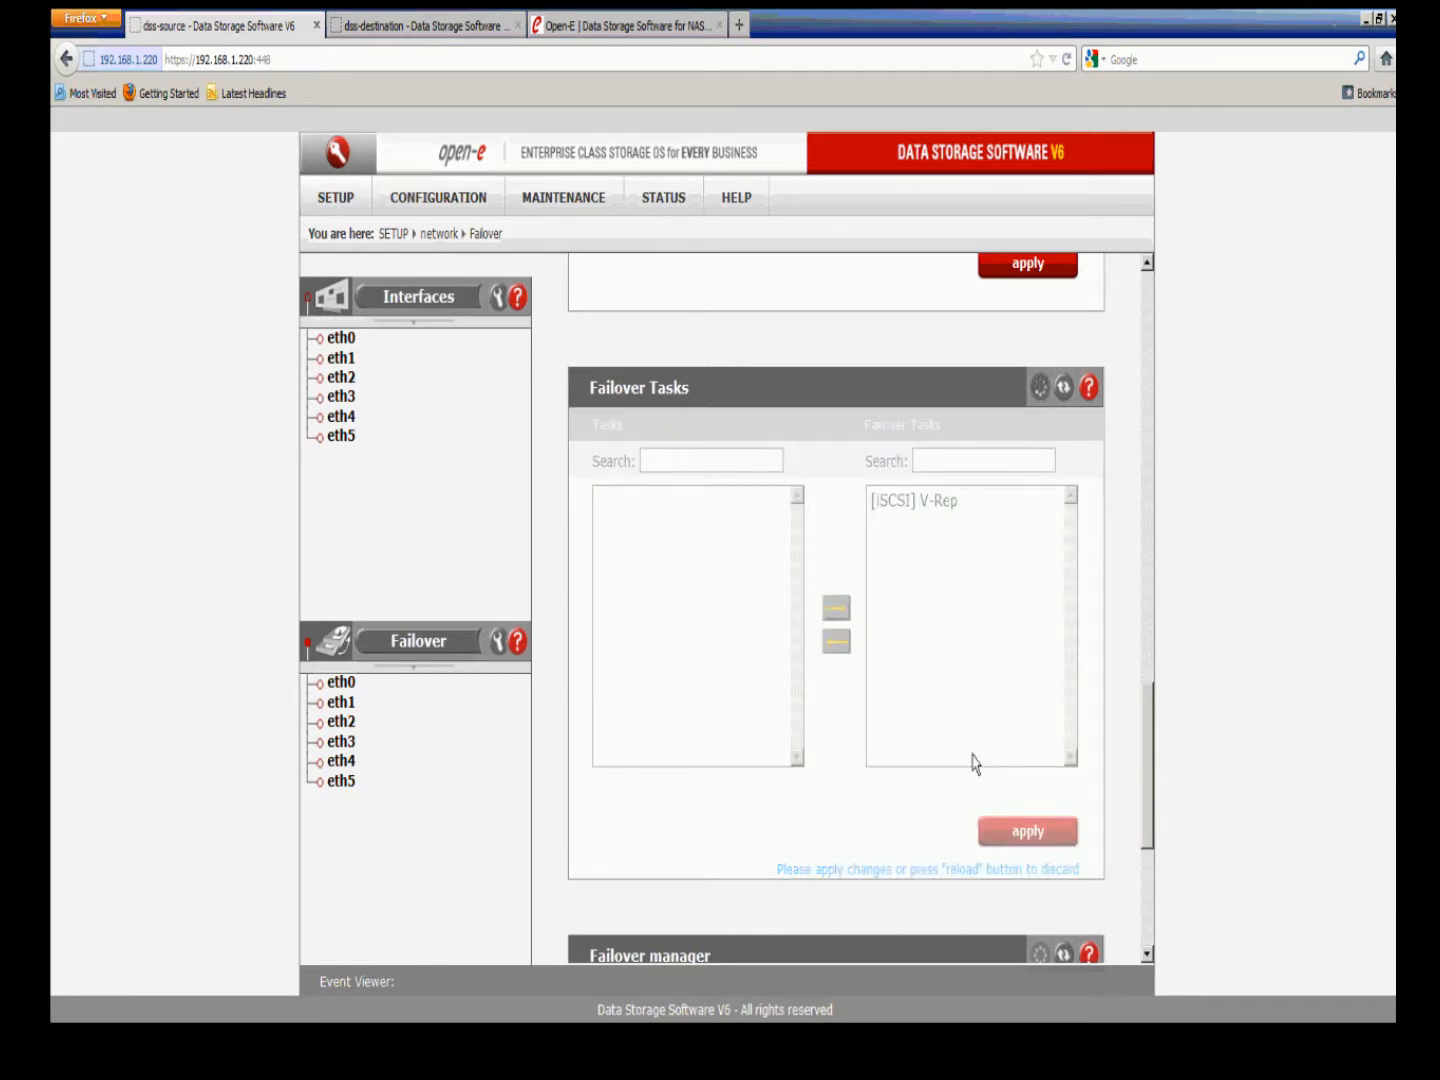
Step: Try to start failover from dss-source's failover manager and dismiss the resulting message
scroll(976, 765, "down", 1)
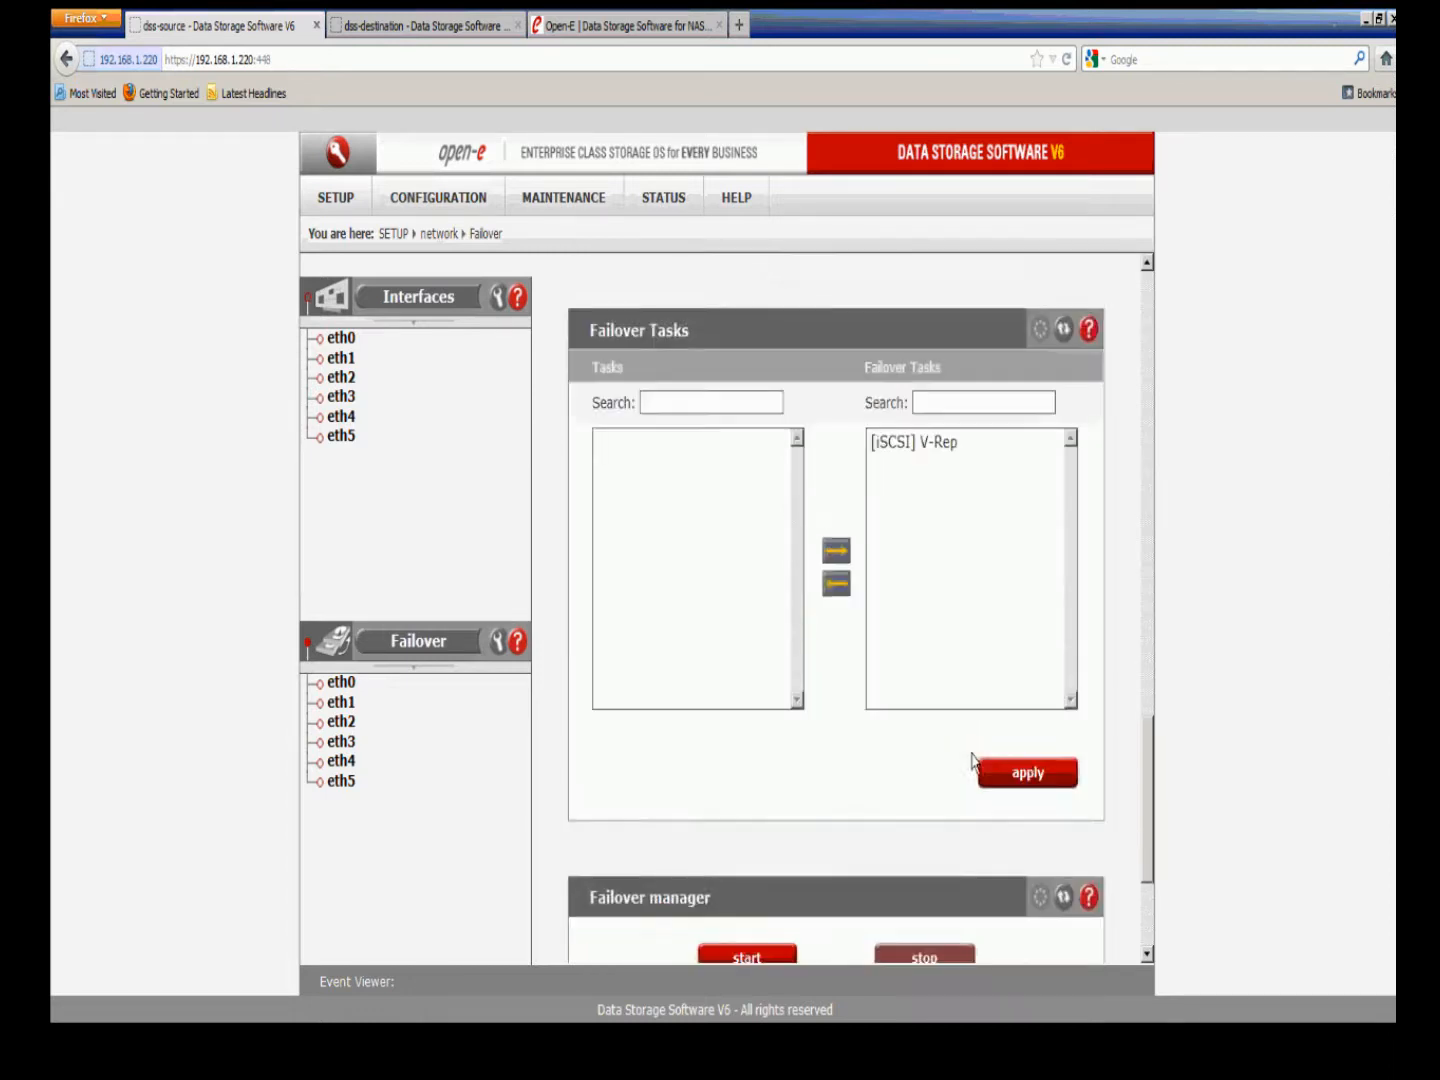
scroll(975, 765, "down", 4)
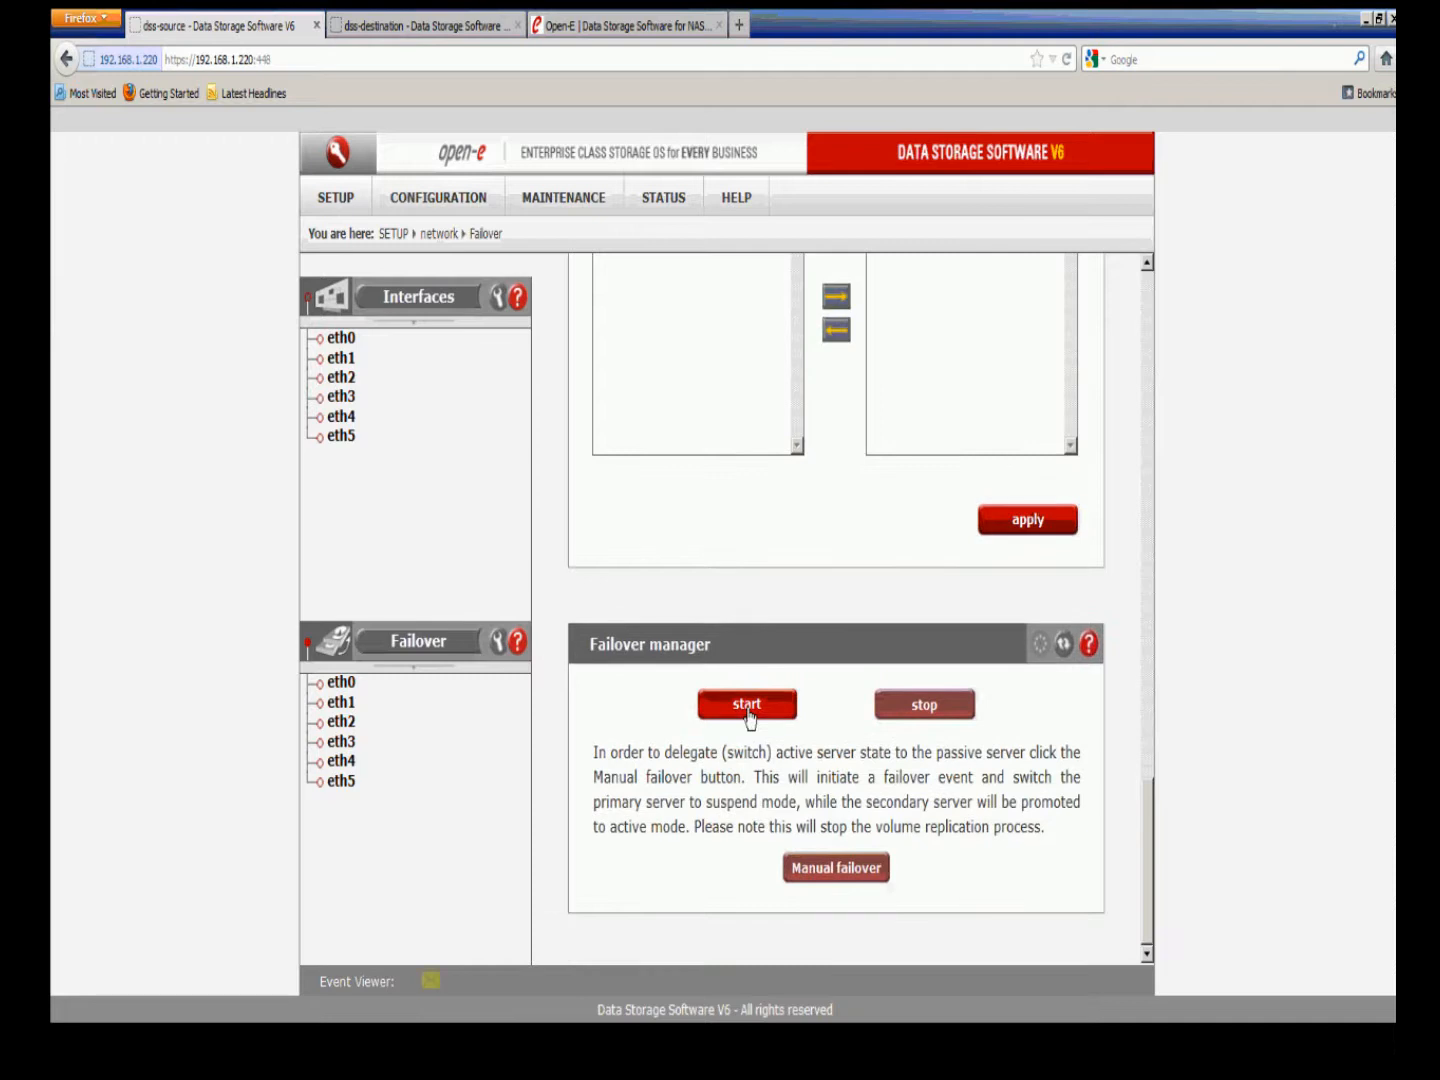
left_click(748, 706)
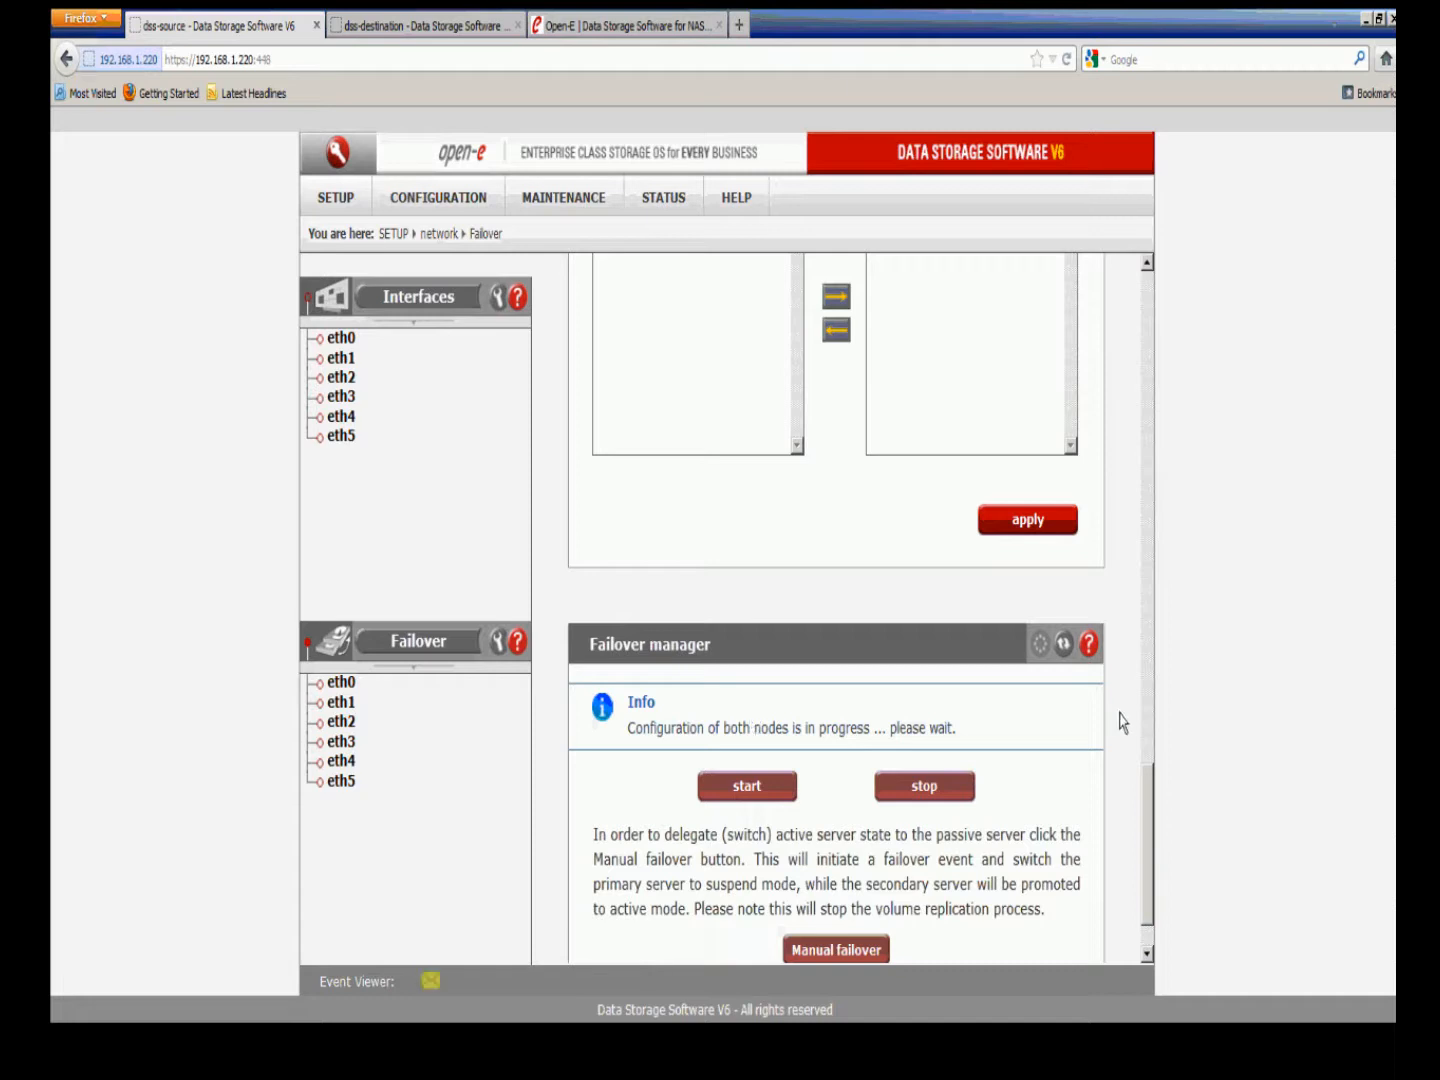
scroll(1155, 790, "down", 2)
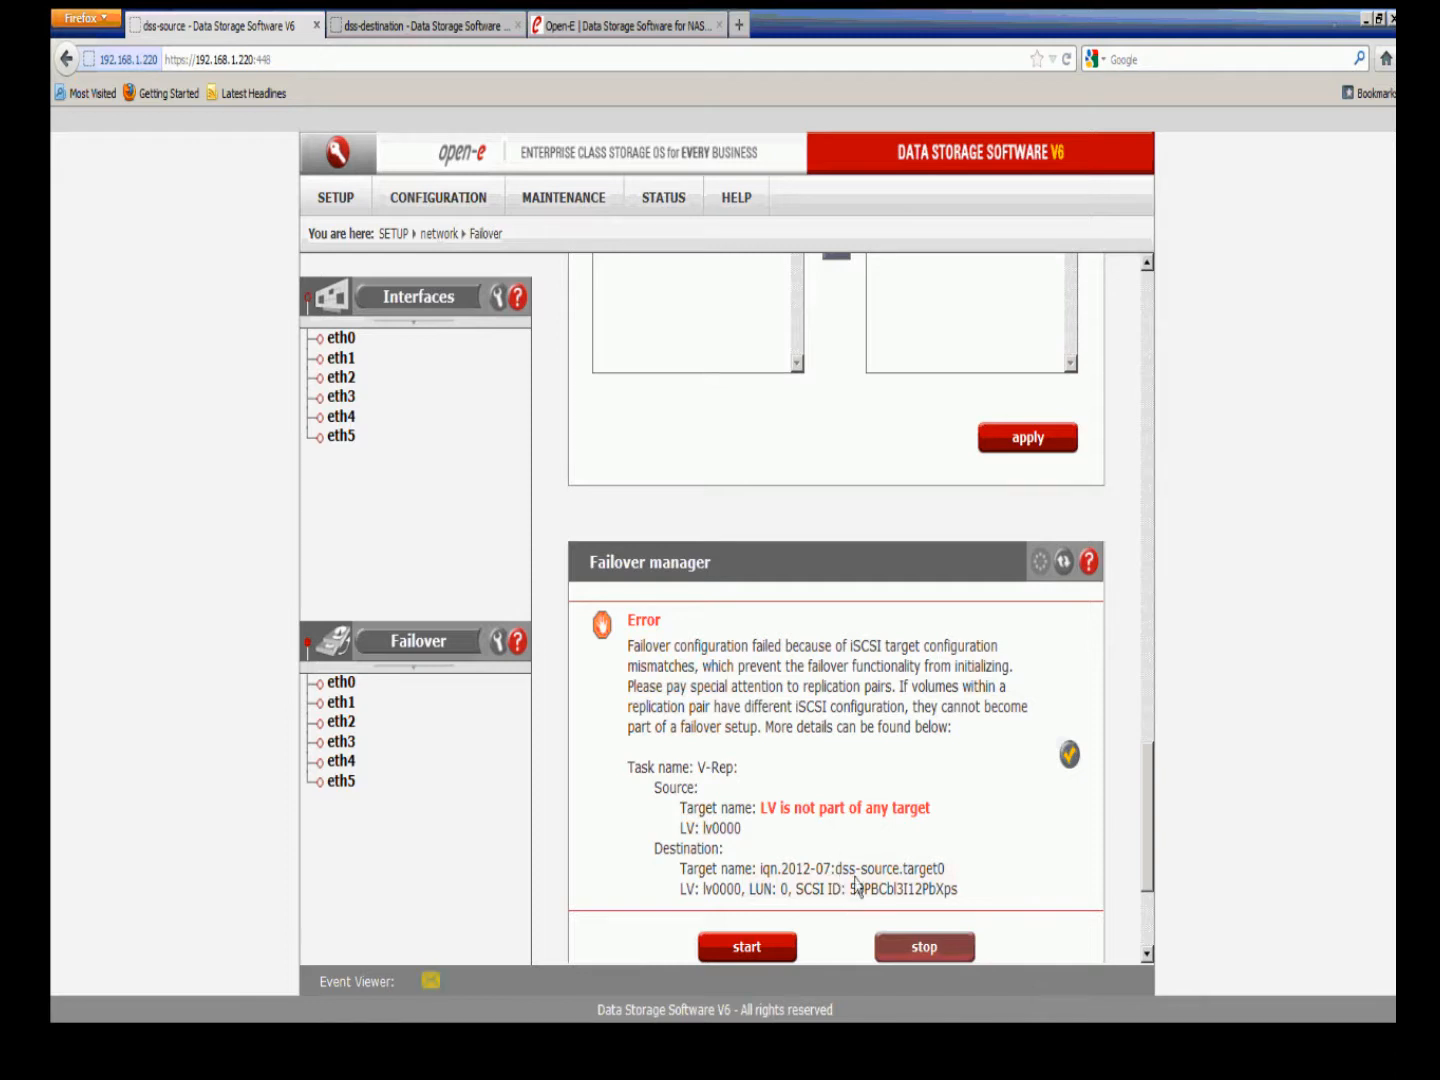
left_click(1074, 764)
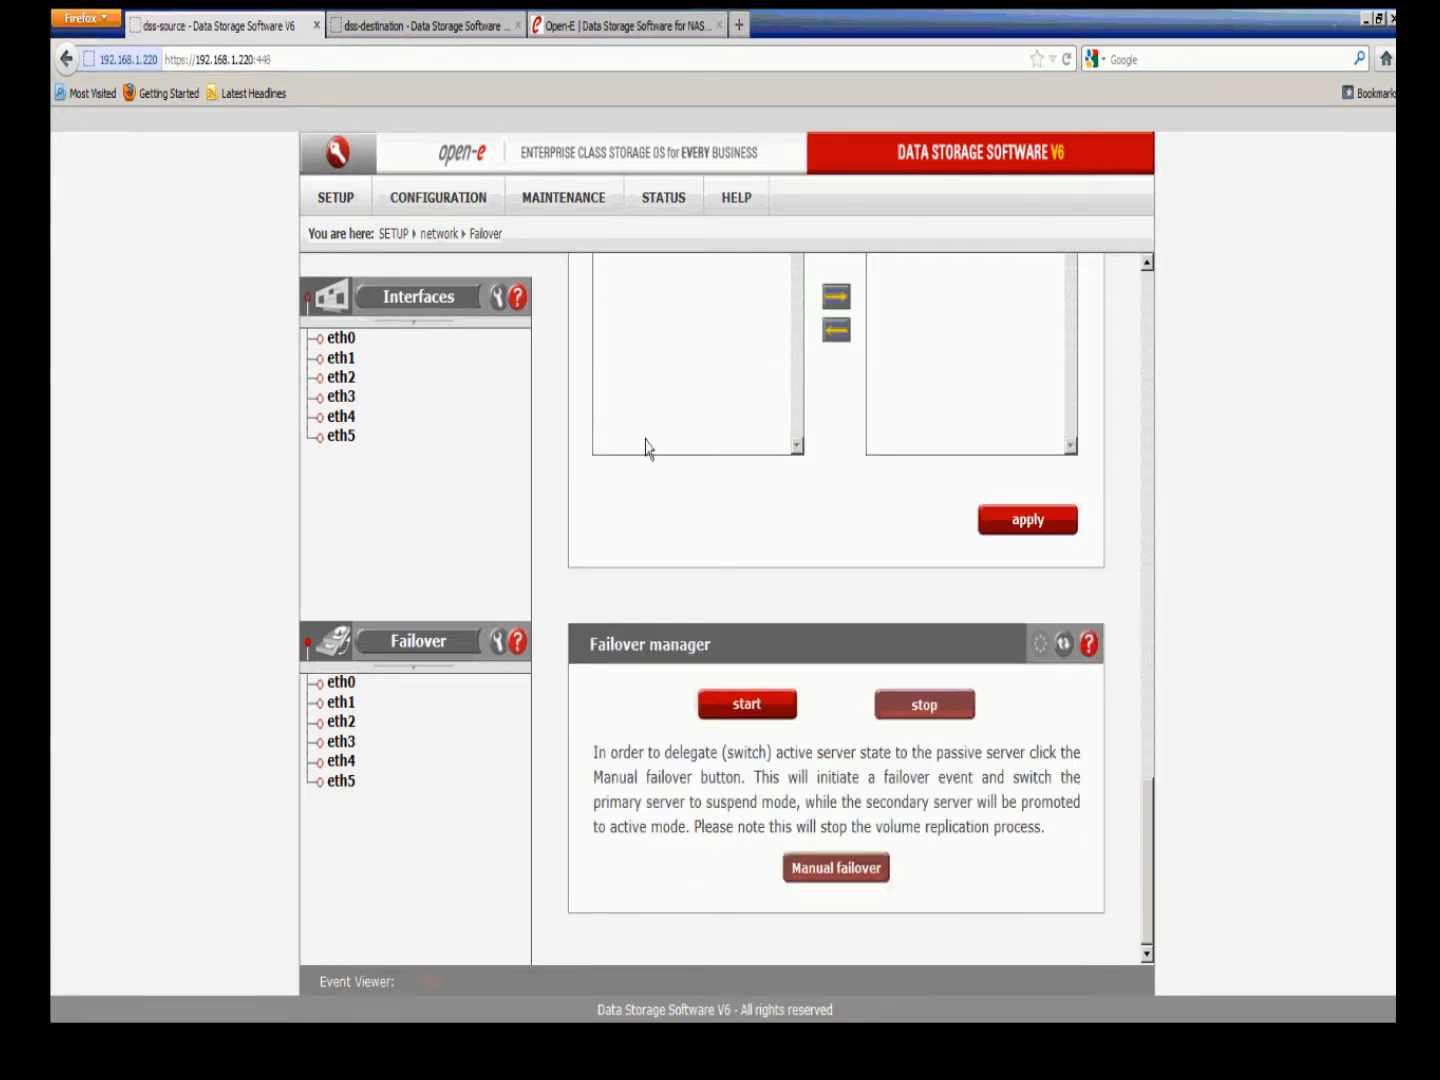
Step: Open target0 in dss-source's iSCSI target manager and add volume lv0000 to it as LUN 0
left_click(487, 199)
mouse_move(519, 305)
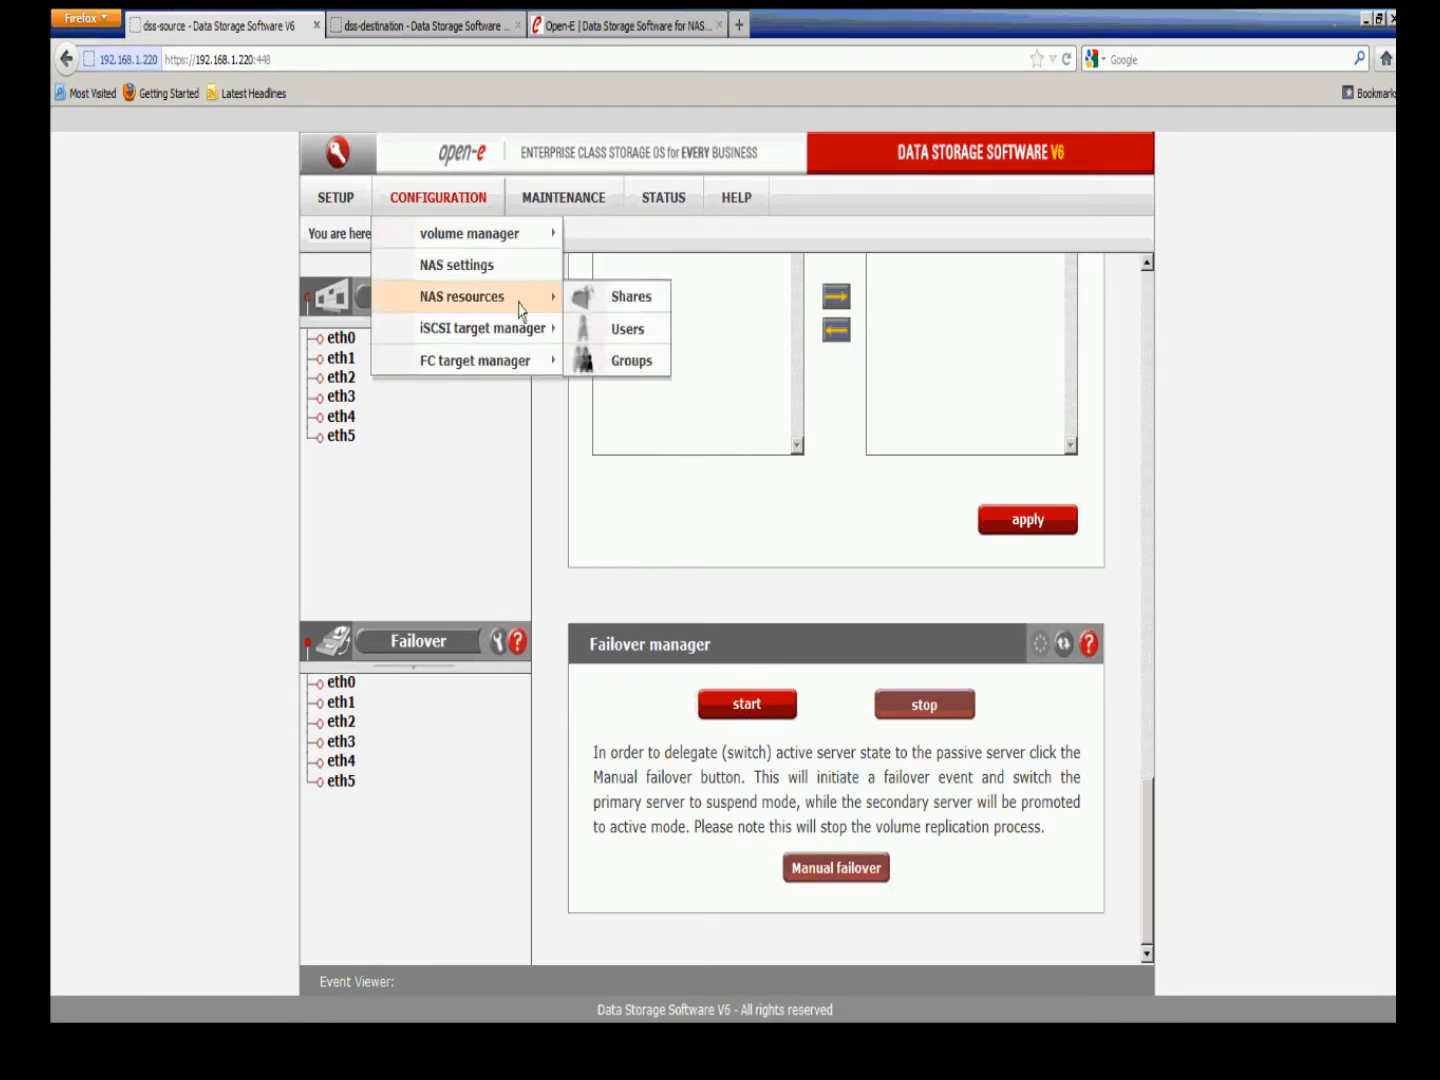
left_click(660, 330)
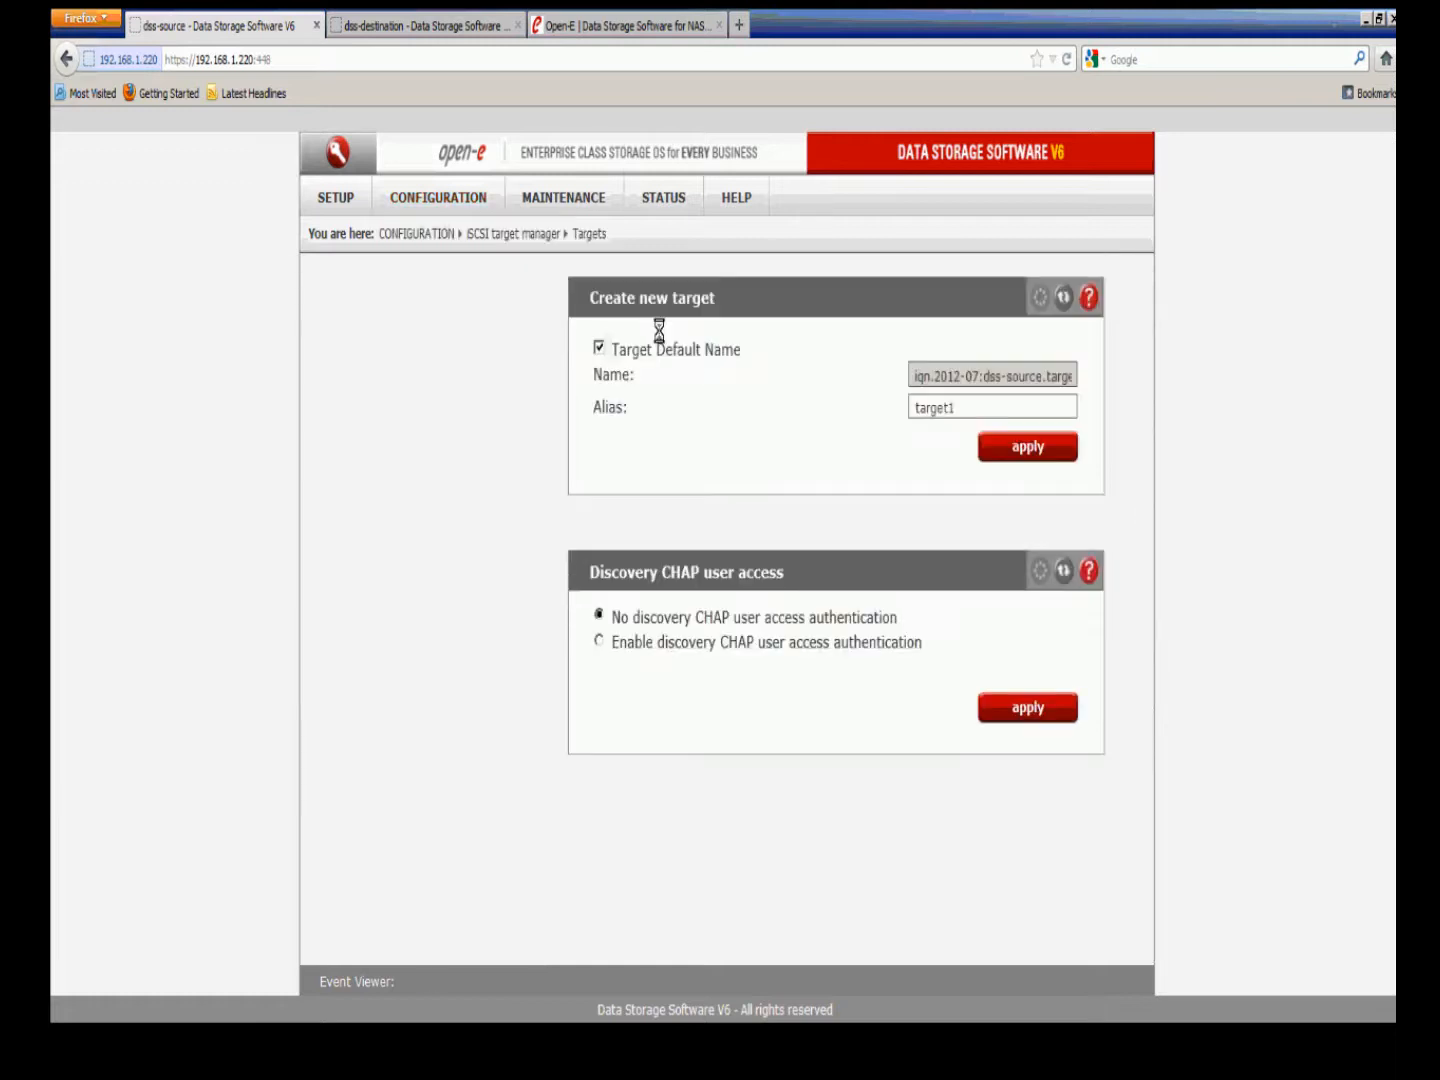
left_click(358, 346)
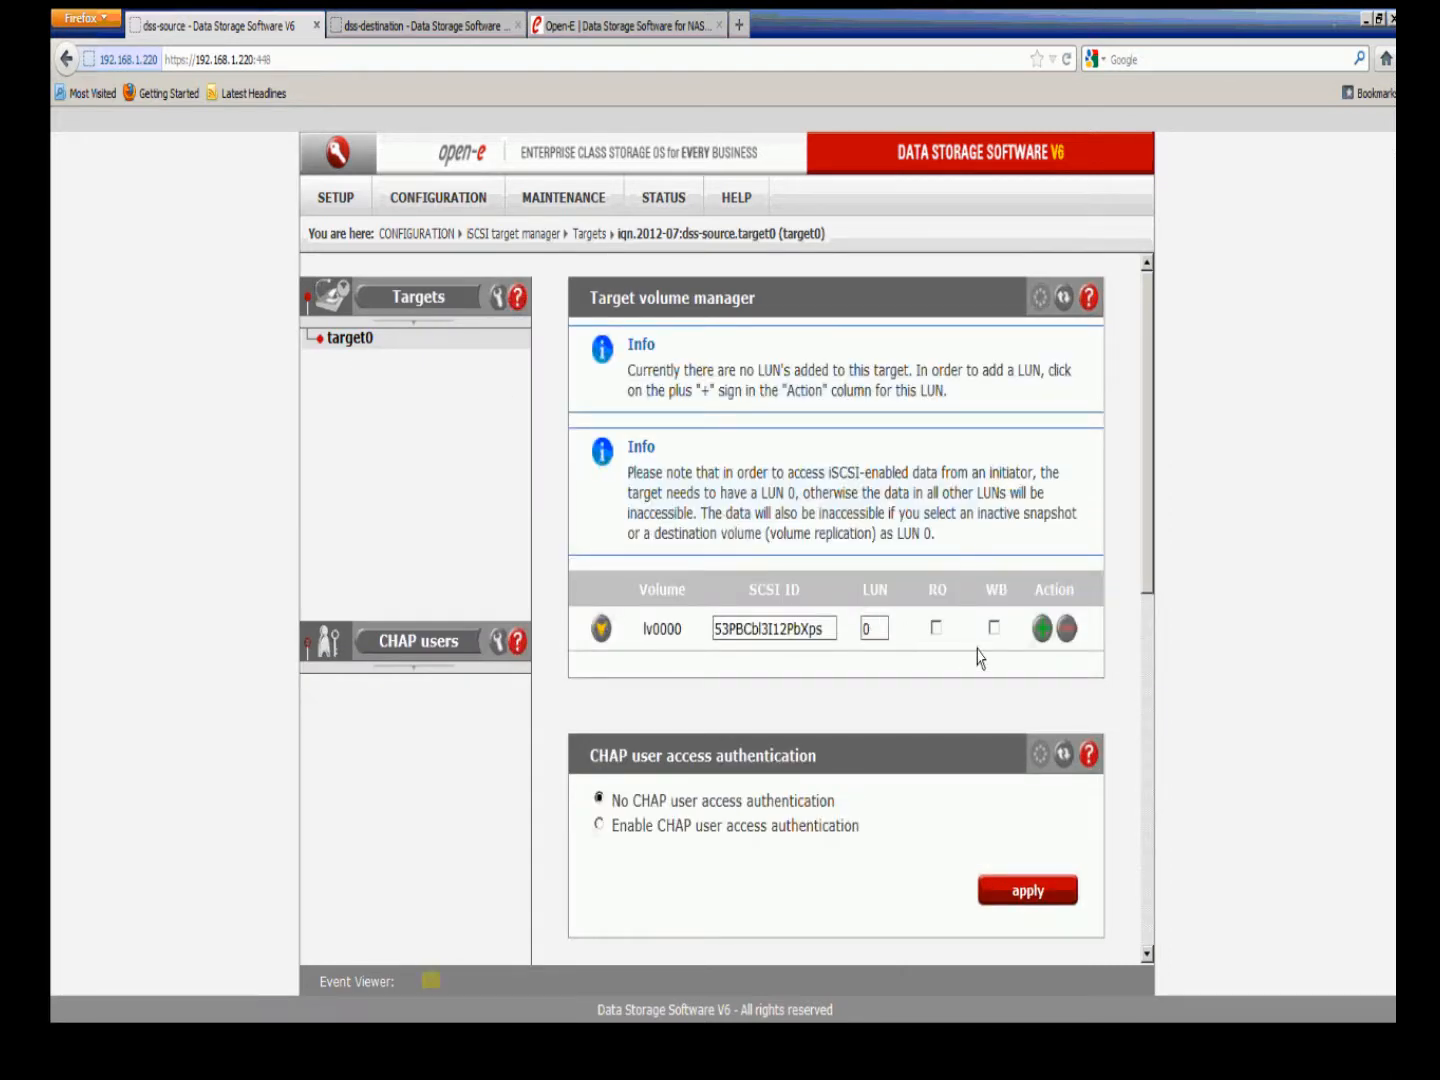
left_click(1042, 628)
left_click(1080, 479)
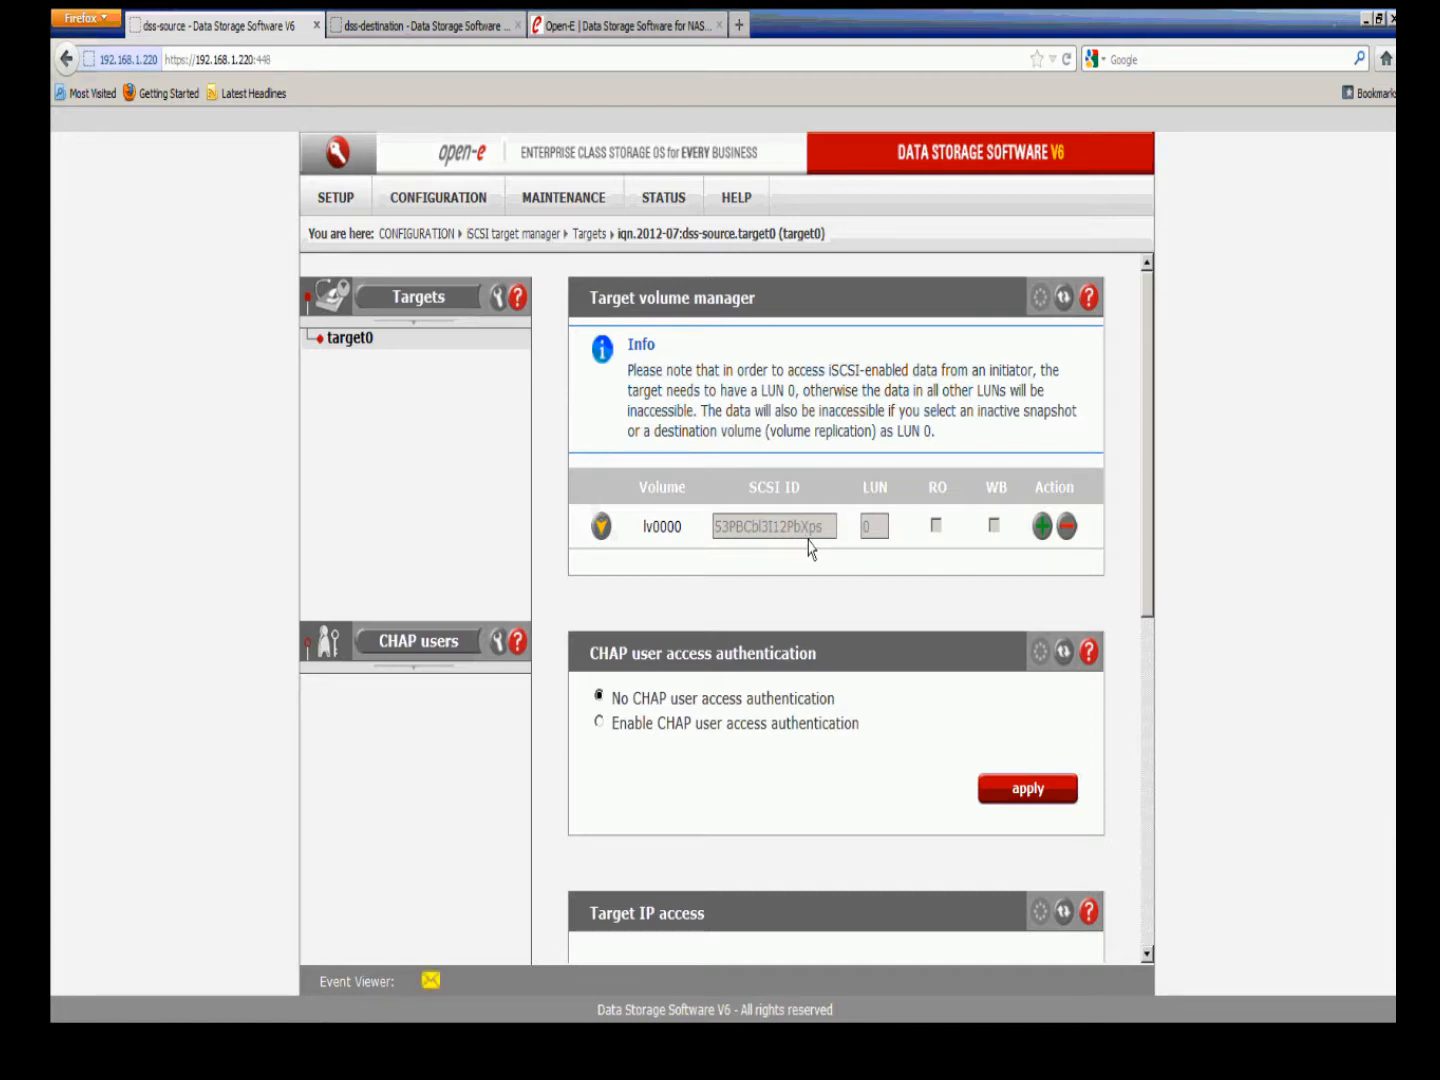
Step: Switch to dss-destination and check the SCSI ID and LUN of lv0000 in its iSCSI target0
left_click(484, 28)
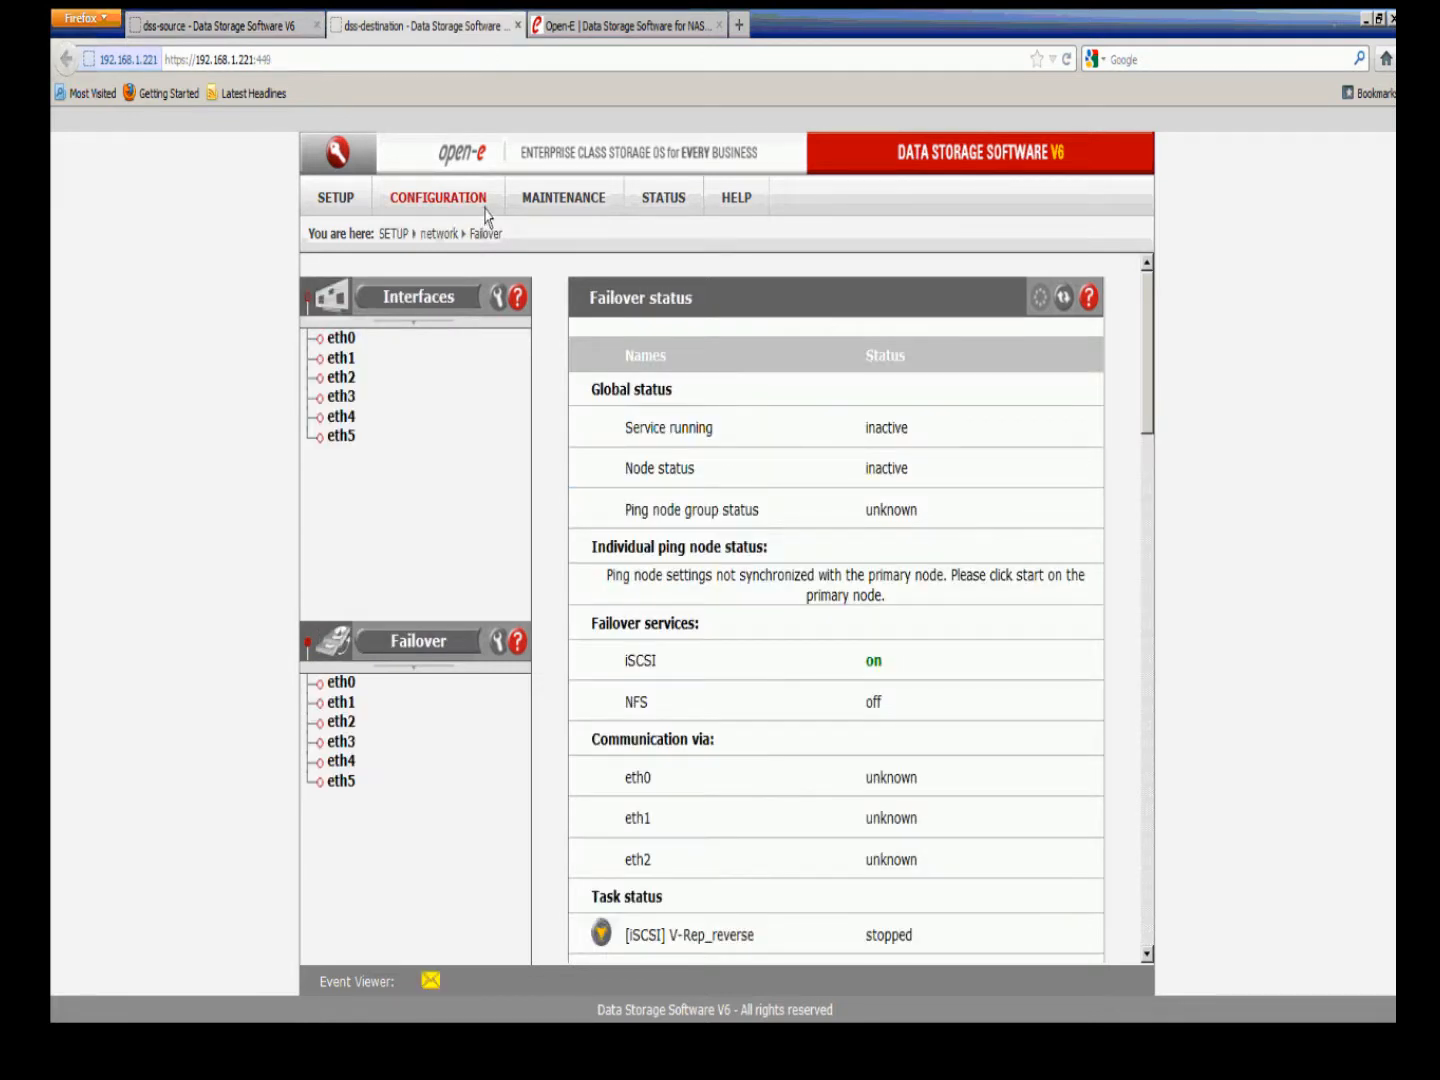
mouse_move(478, 205)
mouse_move(499, 329)
left_click(668, 337)
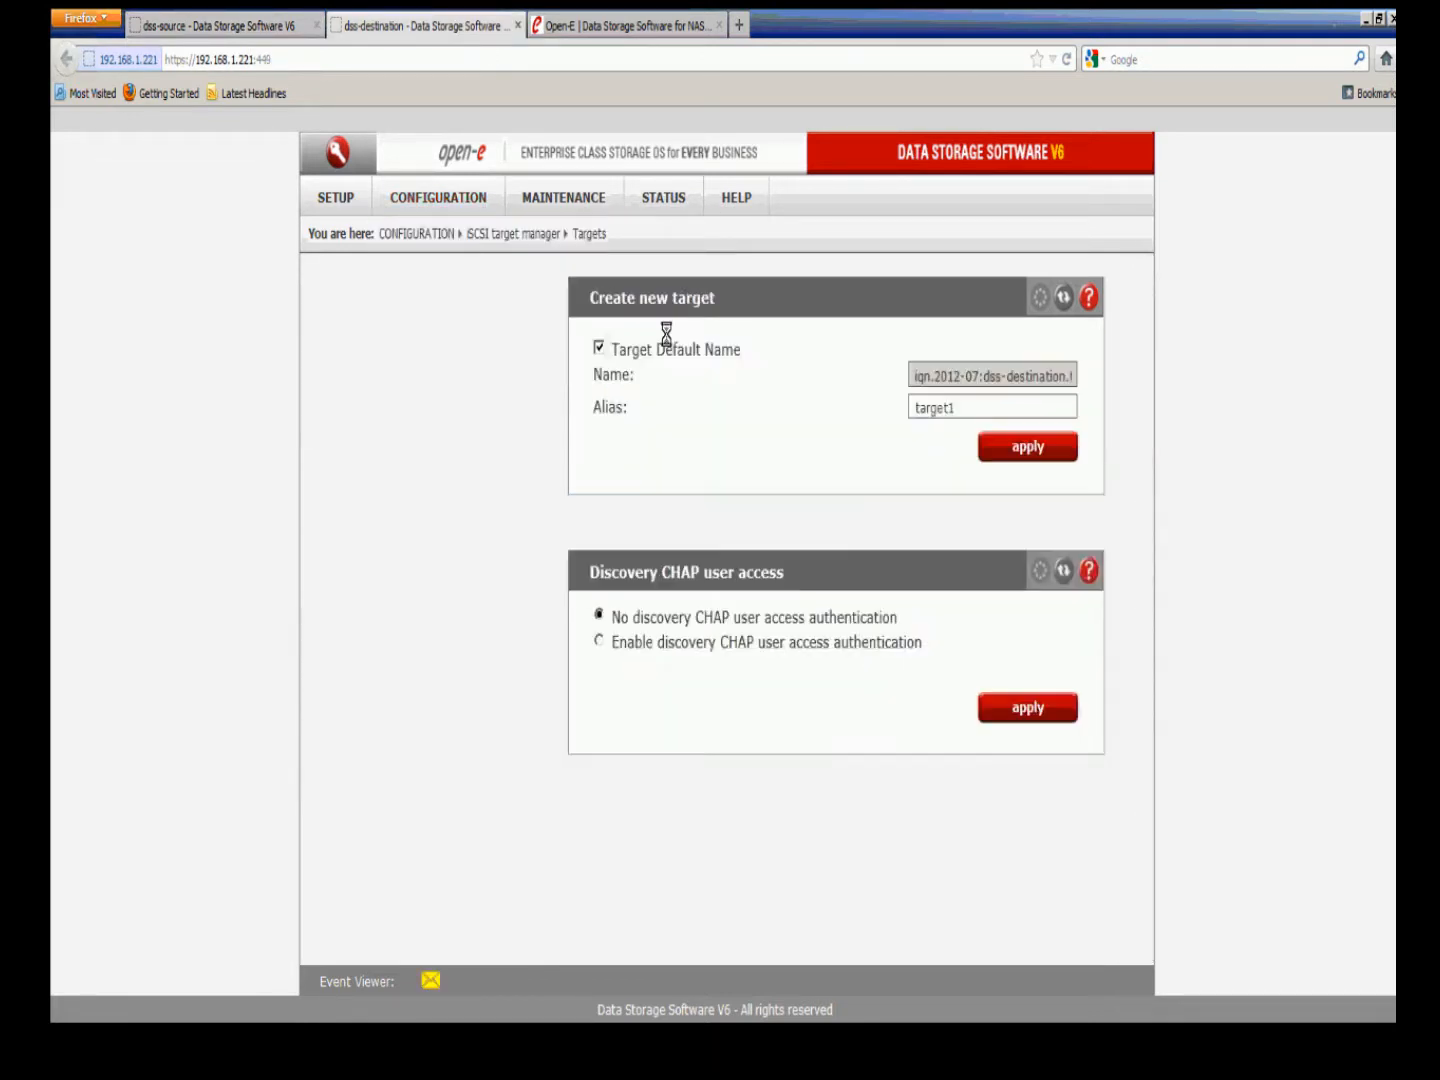
left_click(371, 346)
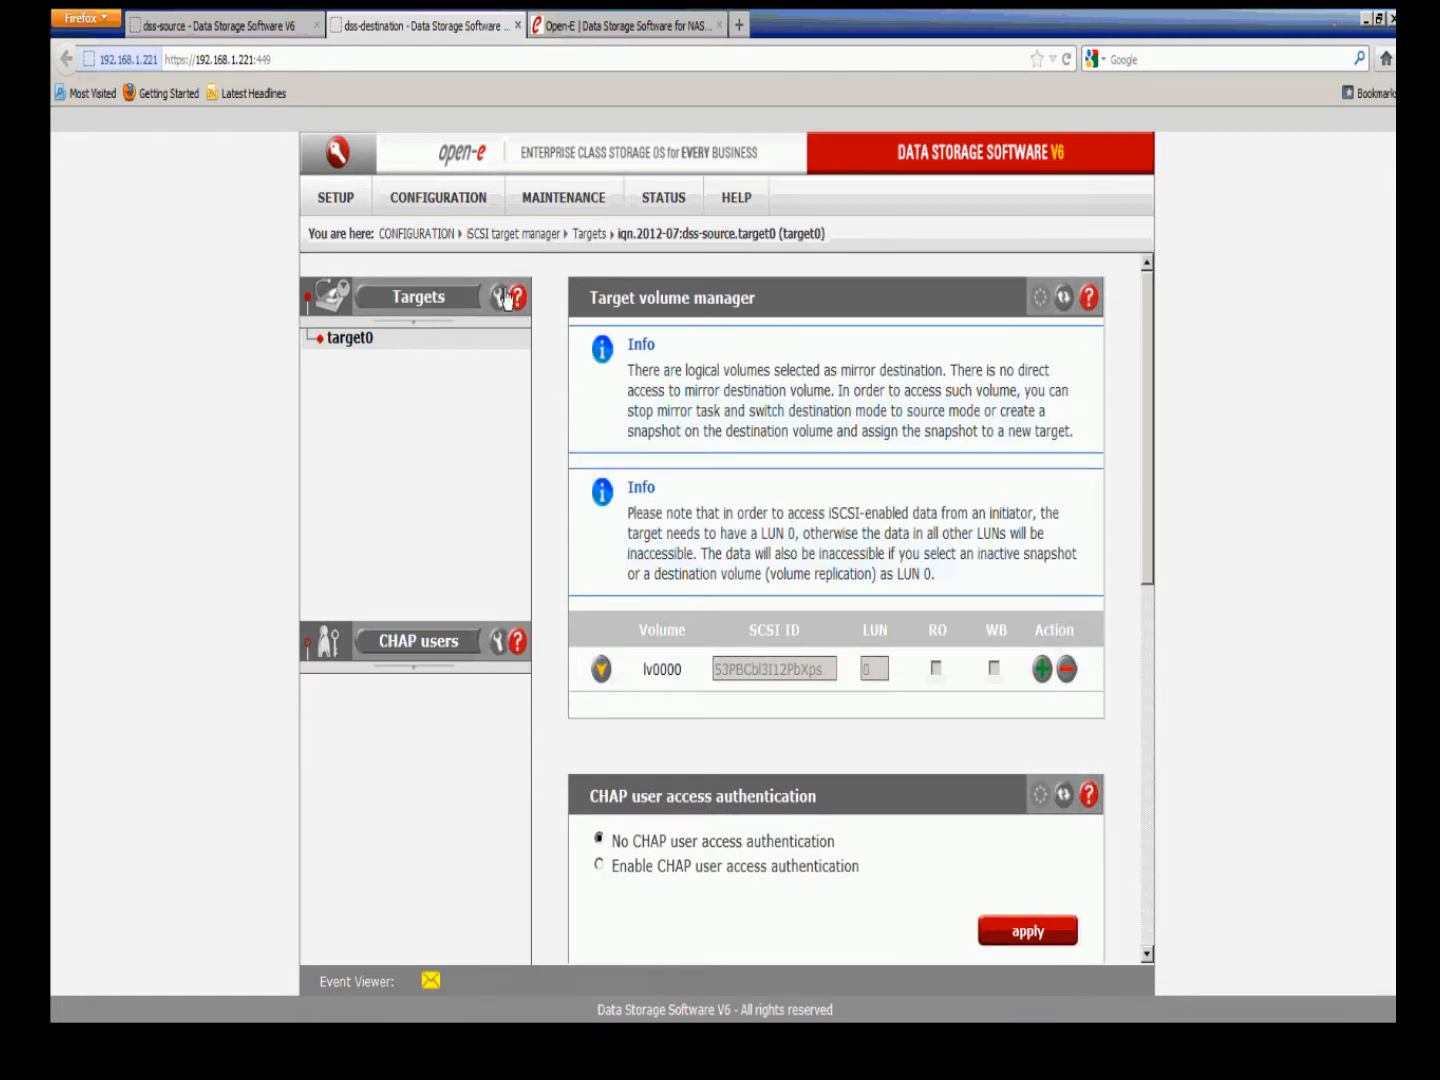
Step: Return to dss-source's network failover settings, start failover, wait for both nodes to be configured and dismiss the completion message
left_click(258, 26)
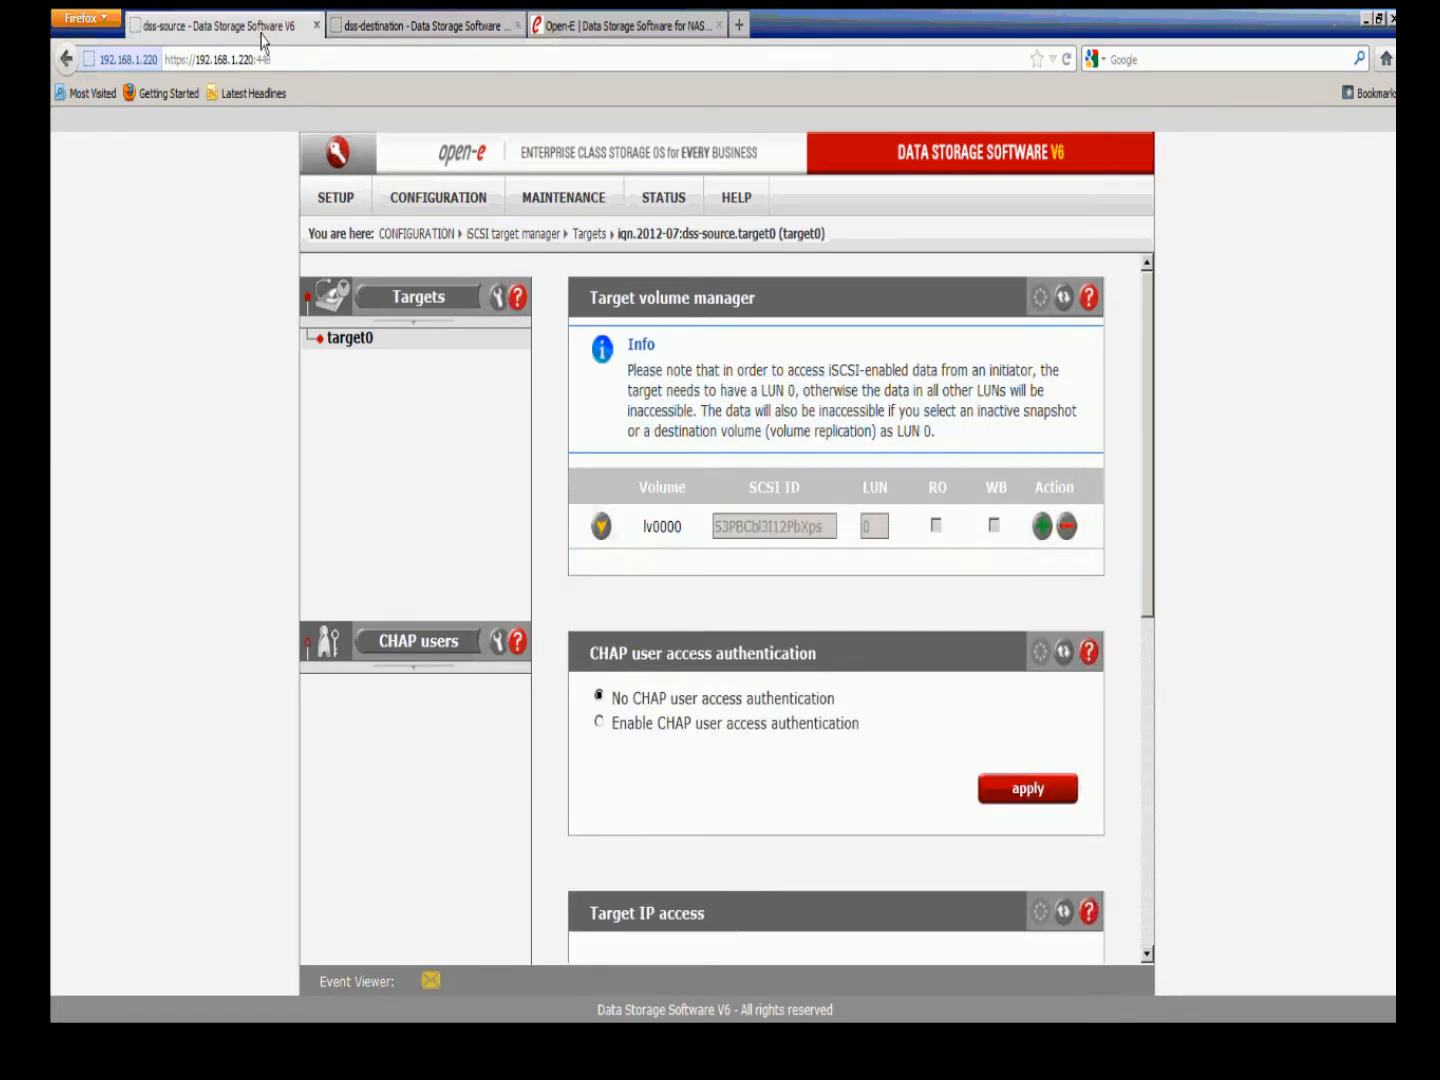
left_click(362, 202)
mouse_move(409, 243)
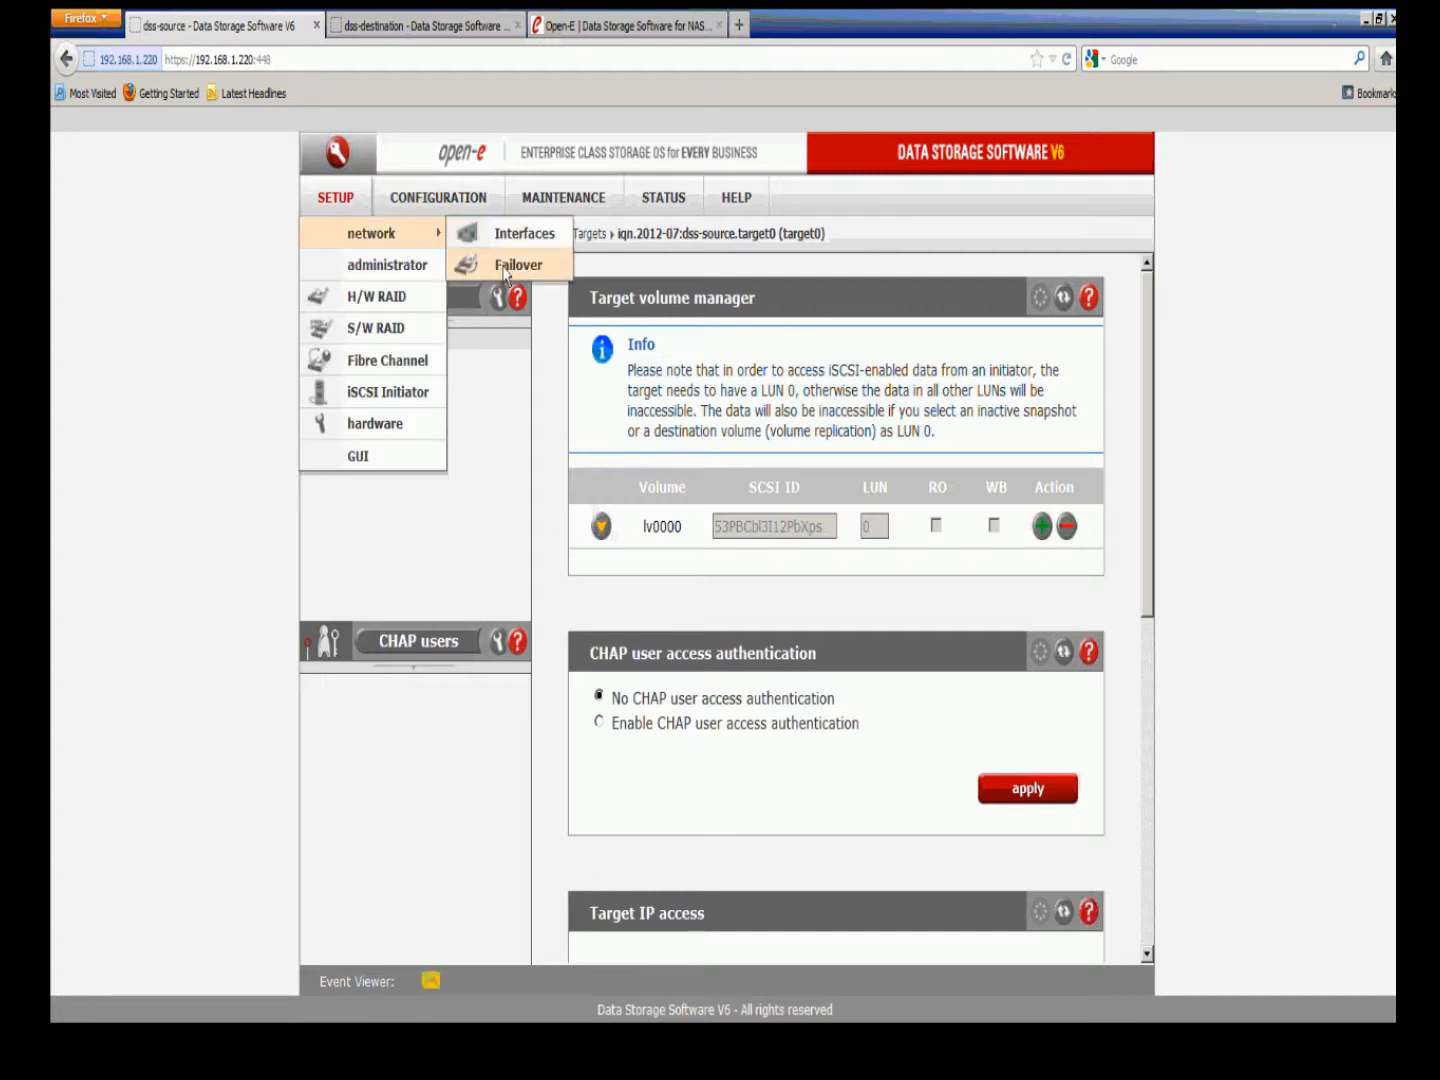
left_click(510, 266)
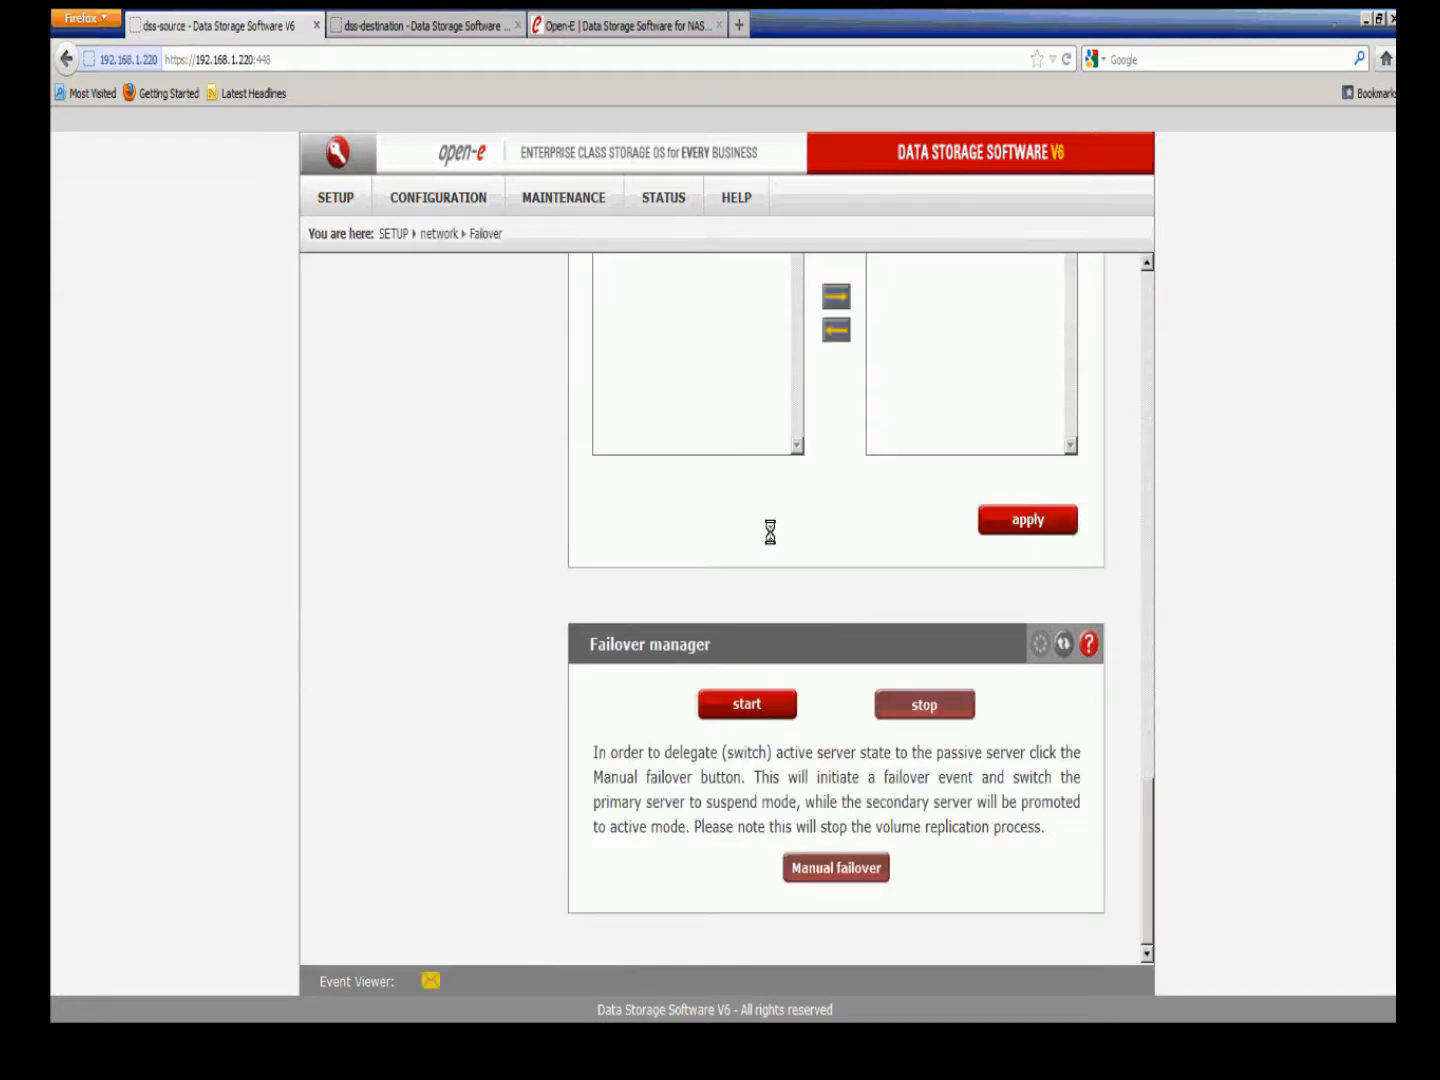
scroll(766, 542, "down", 10)
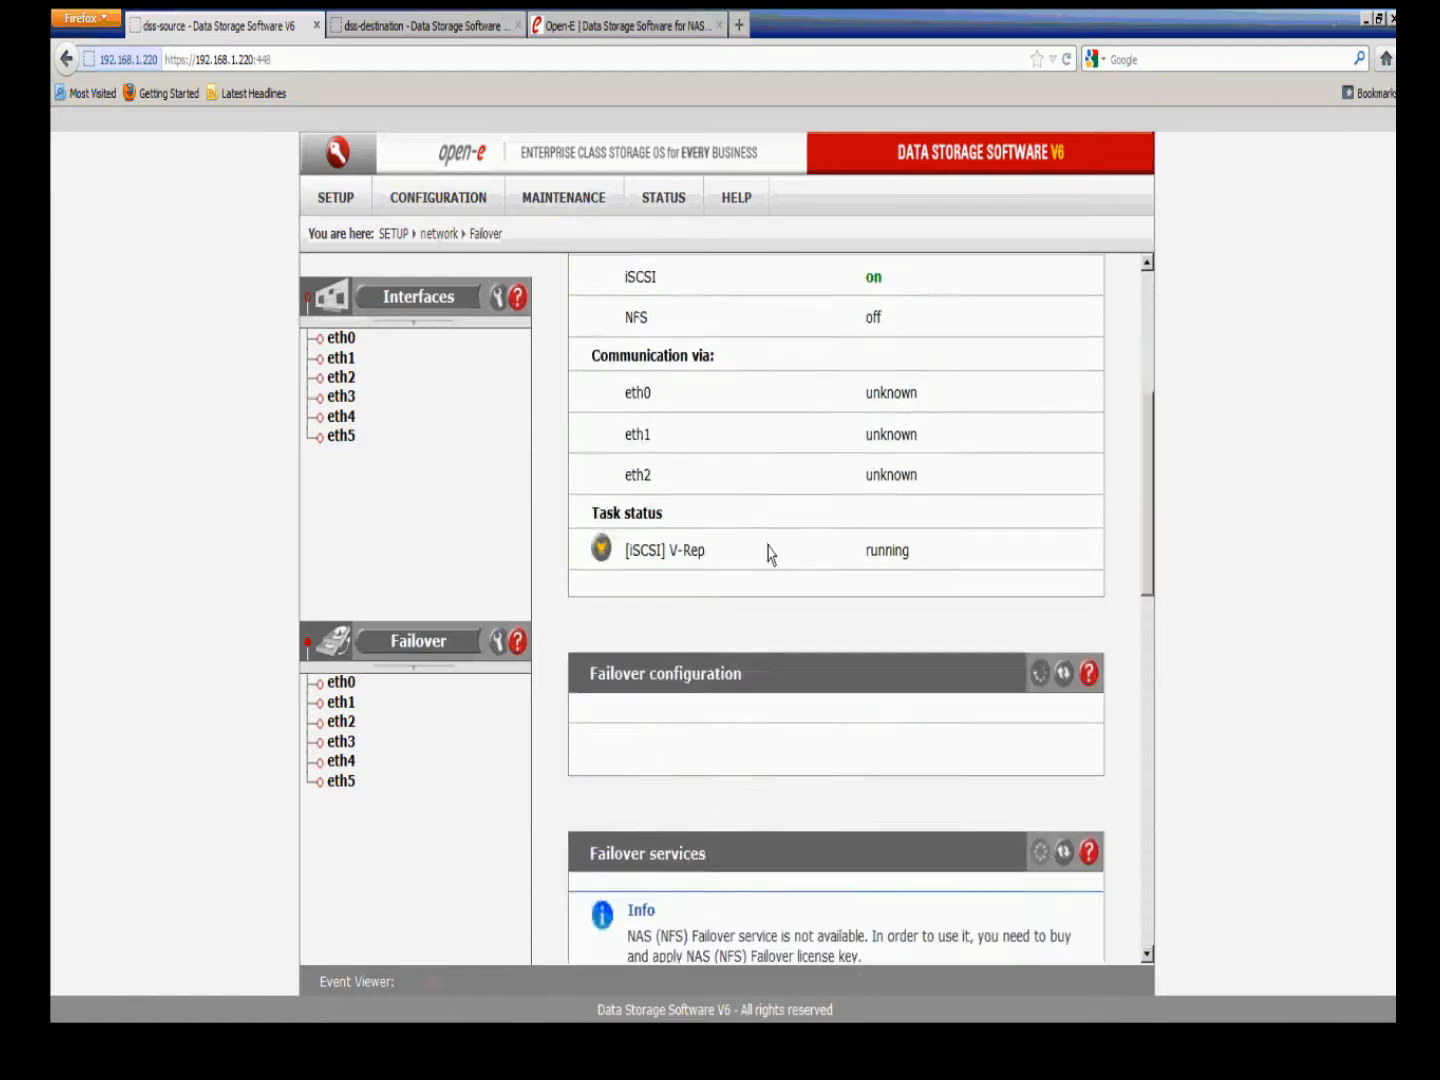
scroll(768, 566, "down", 5)
left_click(761, 712)
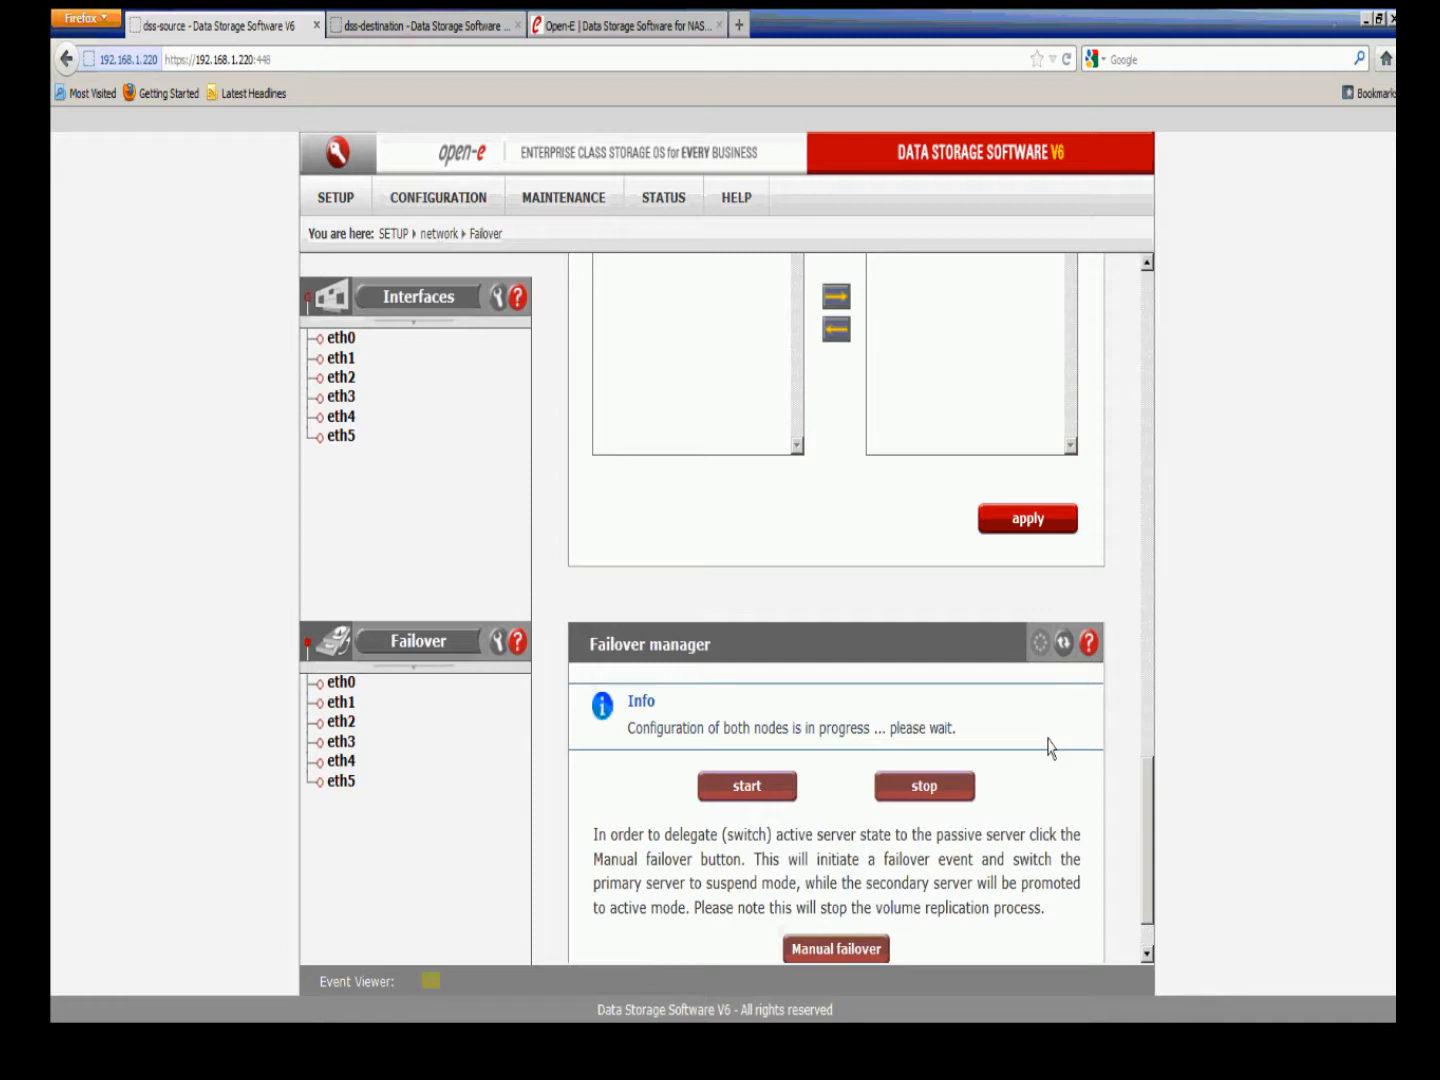
scroll(1050, 745, "down", 2)
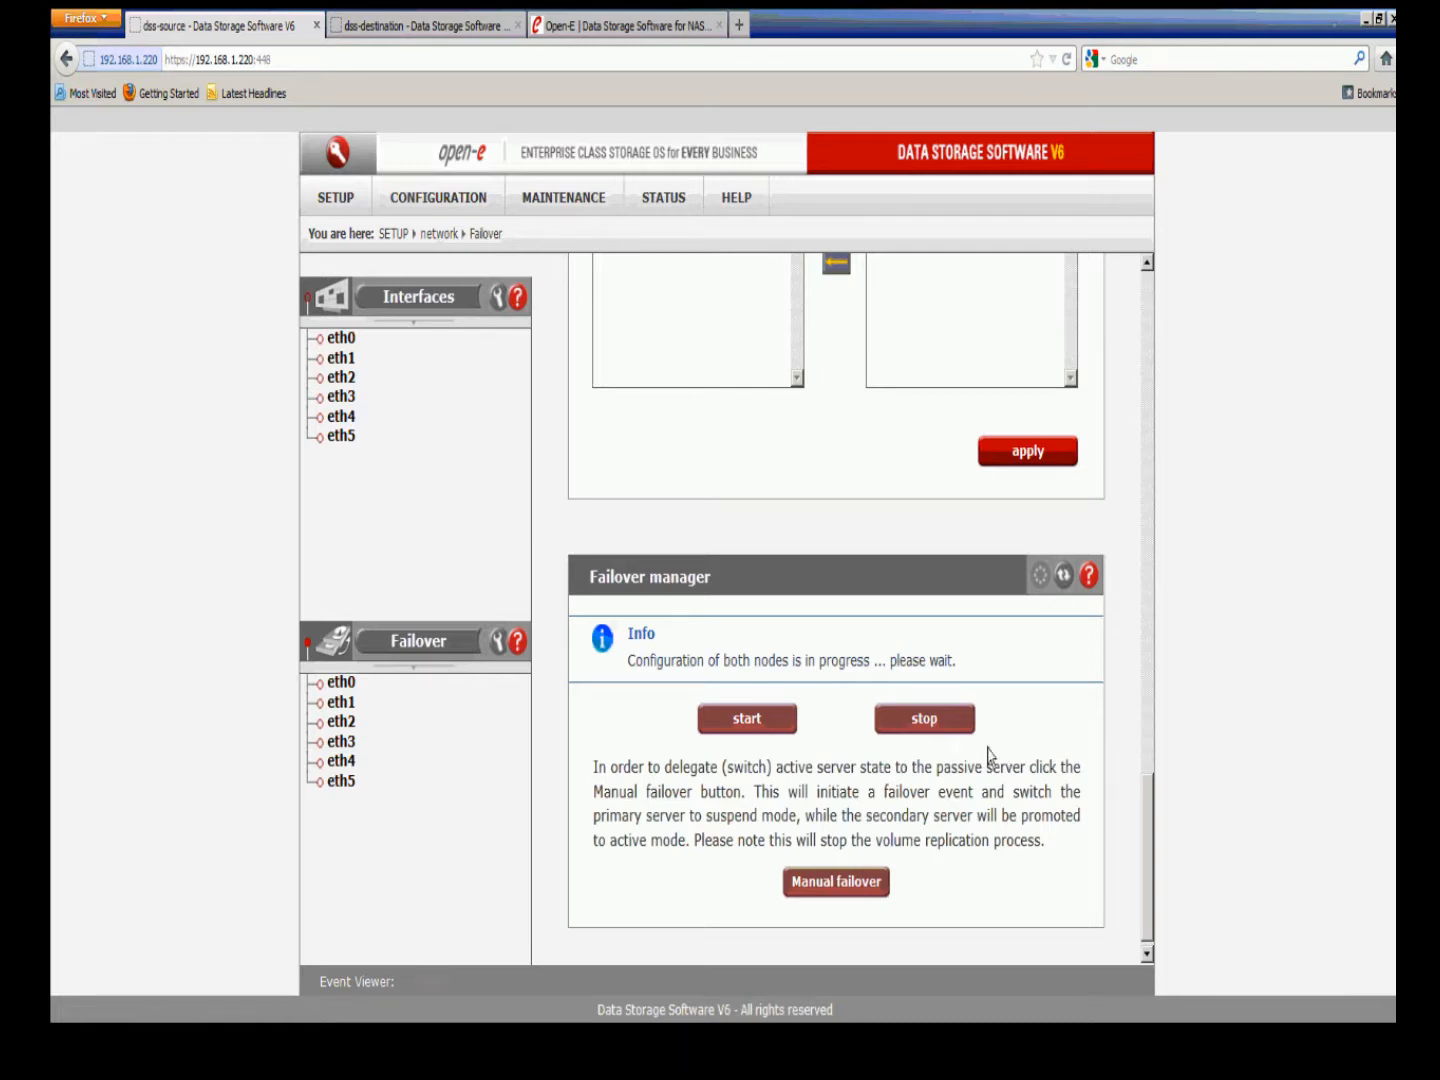
left_click(211, 1050)
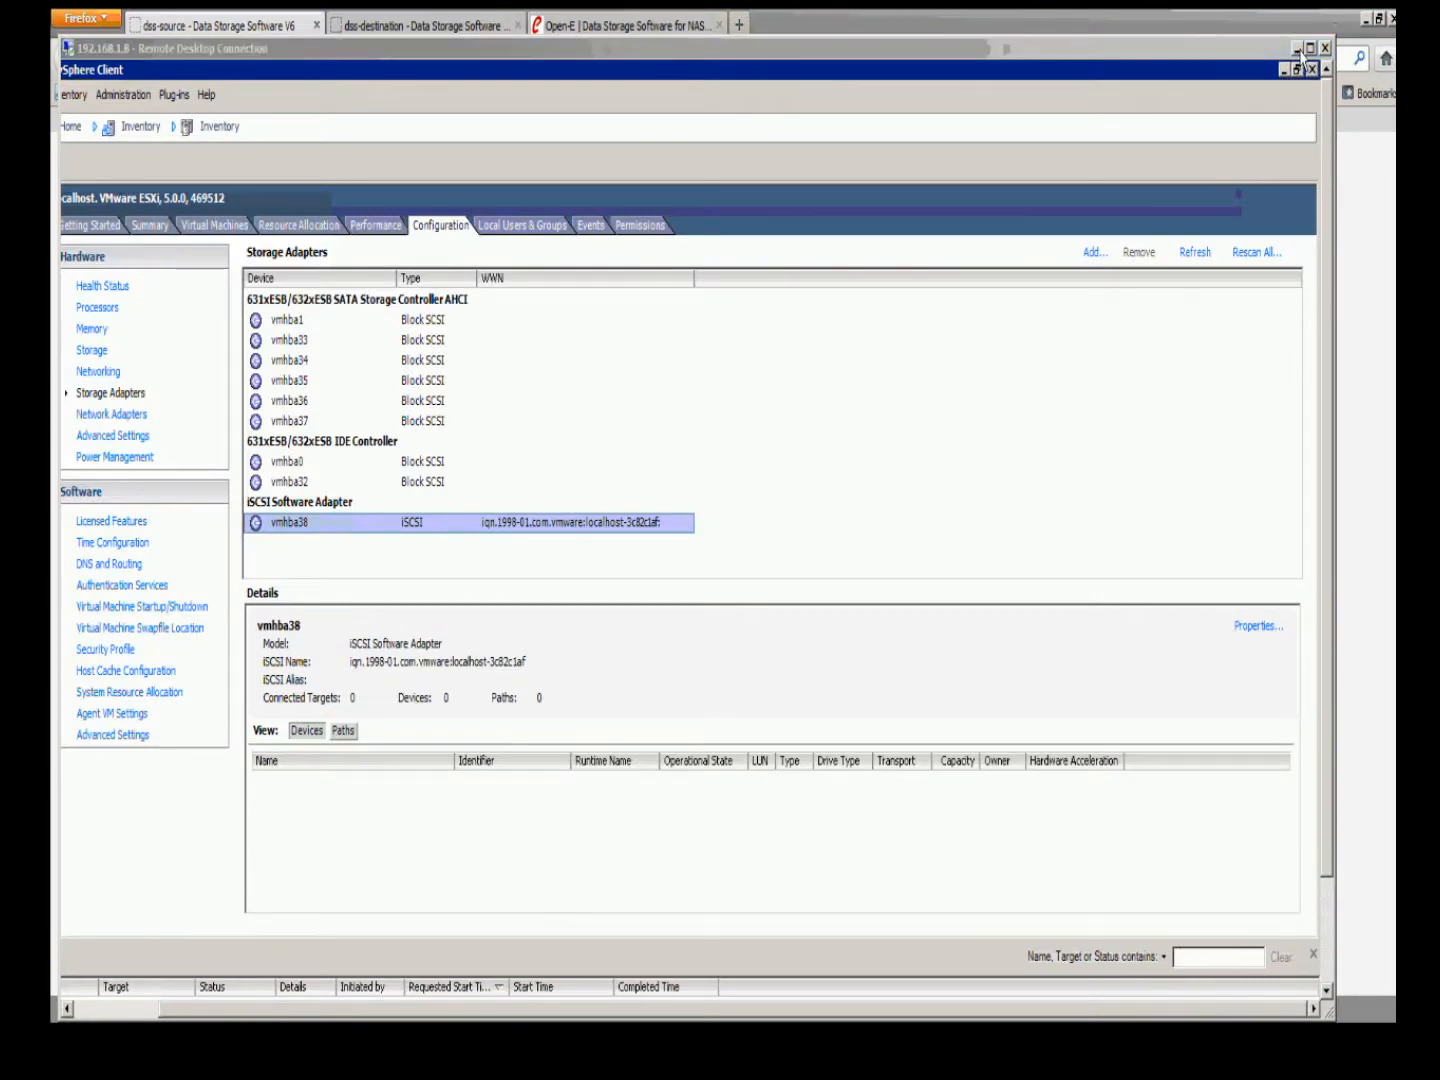
left_click(1147, 426)
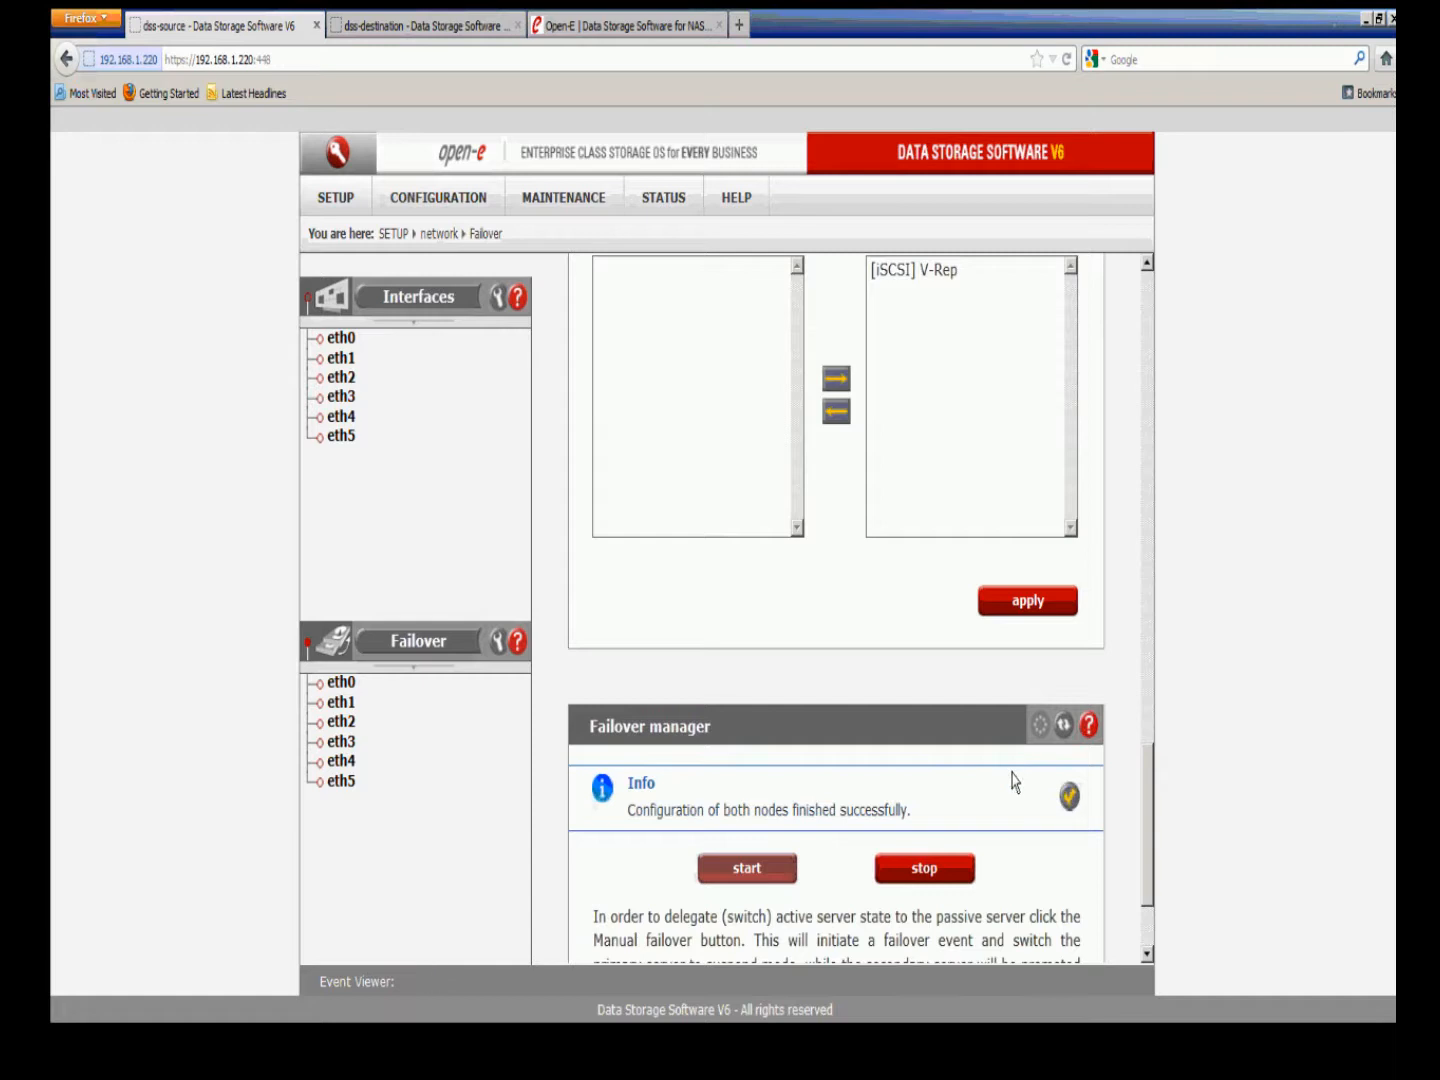
left_click(1068, 797)
Step: Examine dss-source's failover status, including ping nodes, communication interfaces and the V-Rep task's source and destination consistency
scroll(1074, 814, "up", 15)
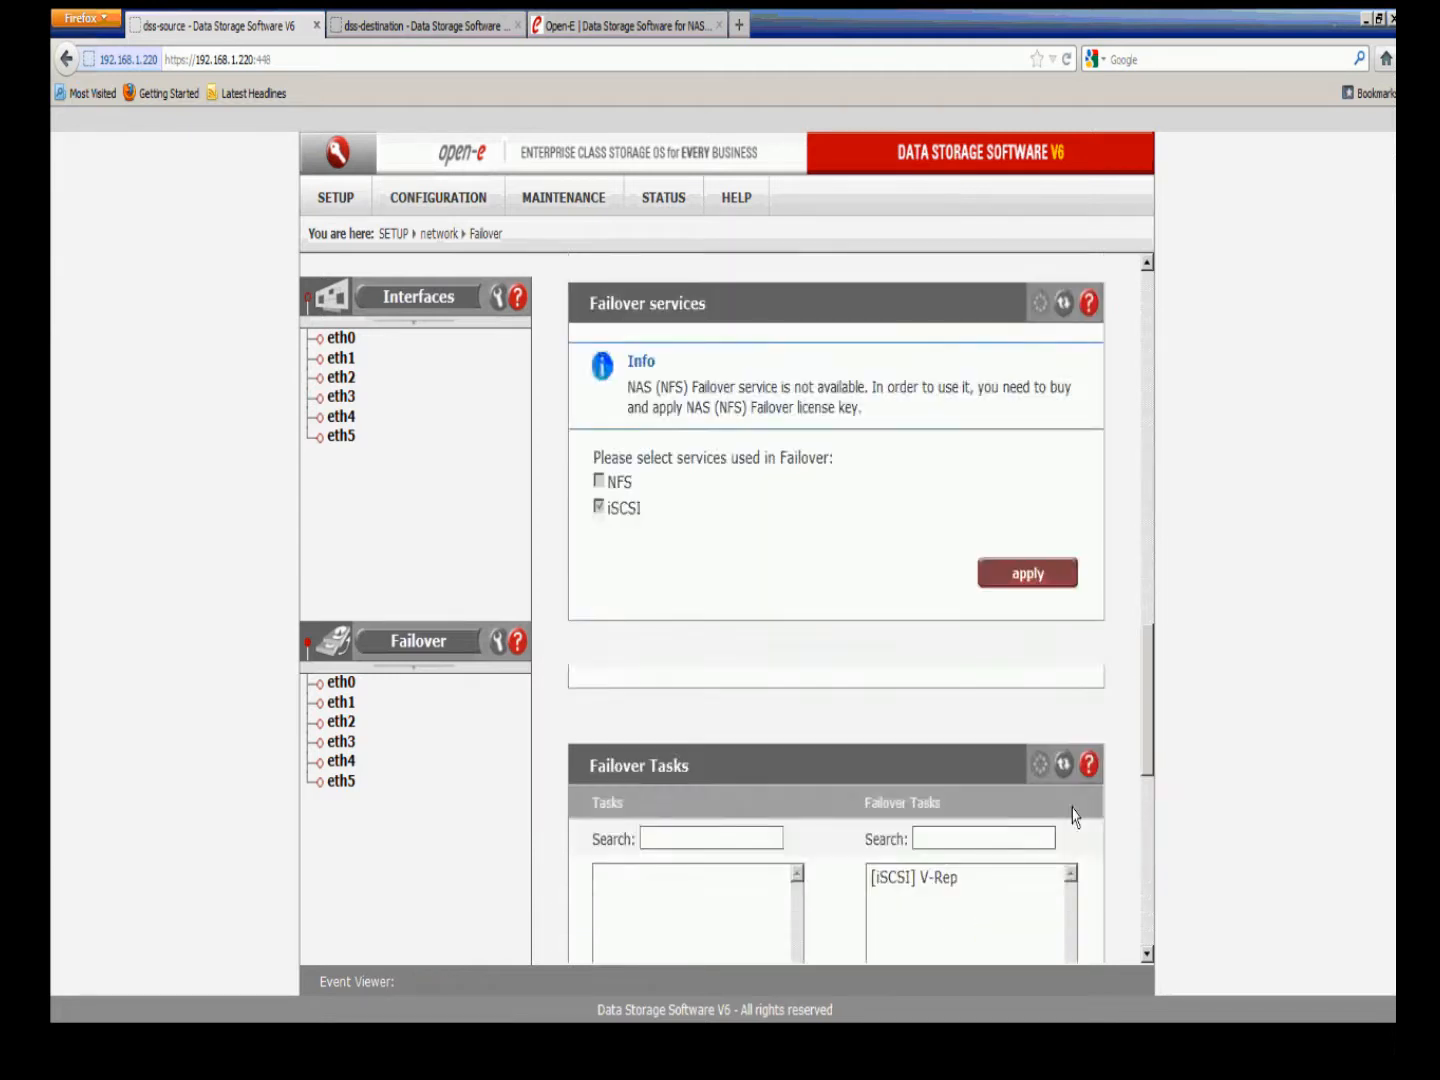
scroll(1073, 814, "up", 2)
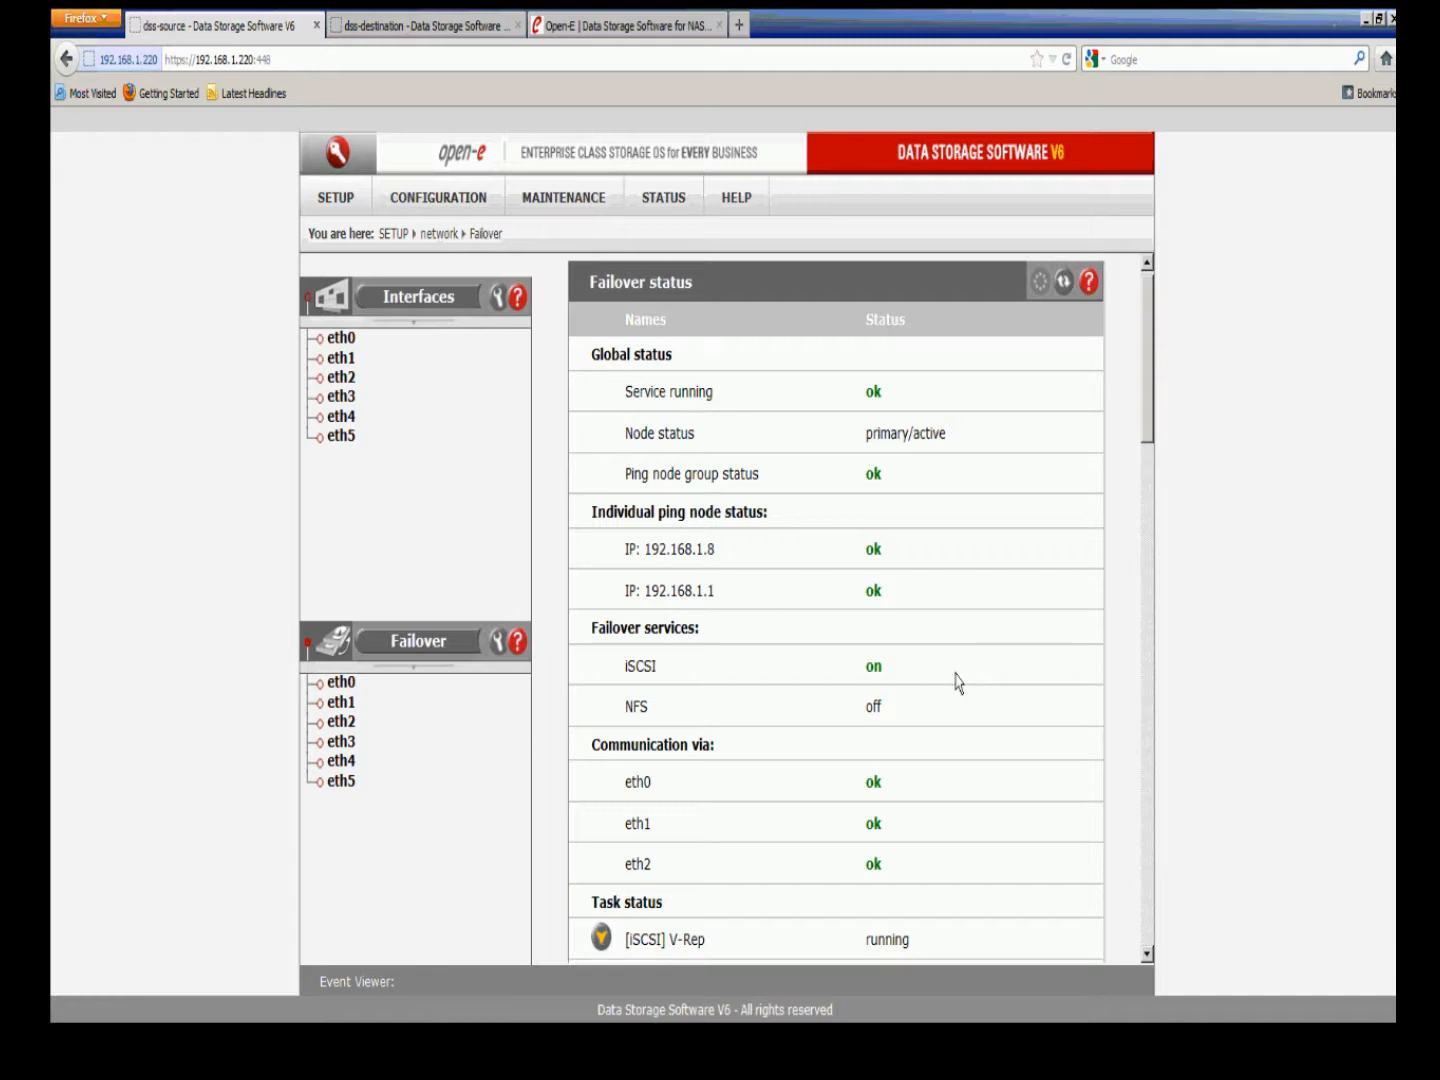
scroll(959, 683, "down", 2)
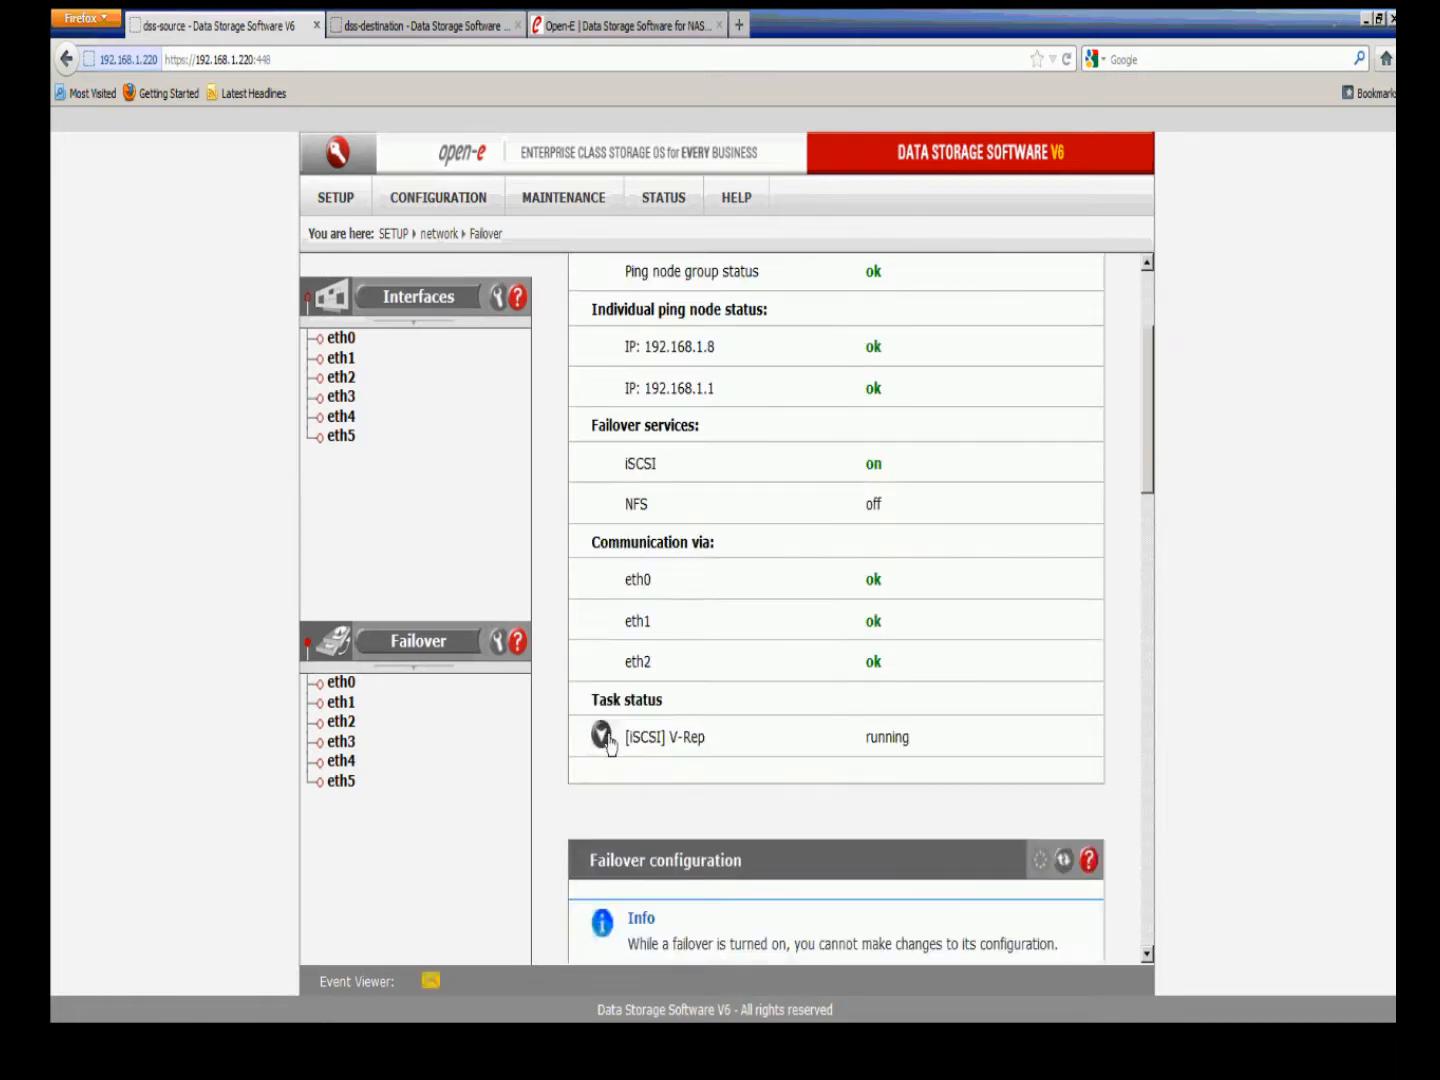
left_click(602, 743)
scroll(680, 771, "down", 1)
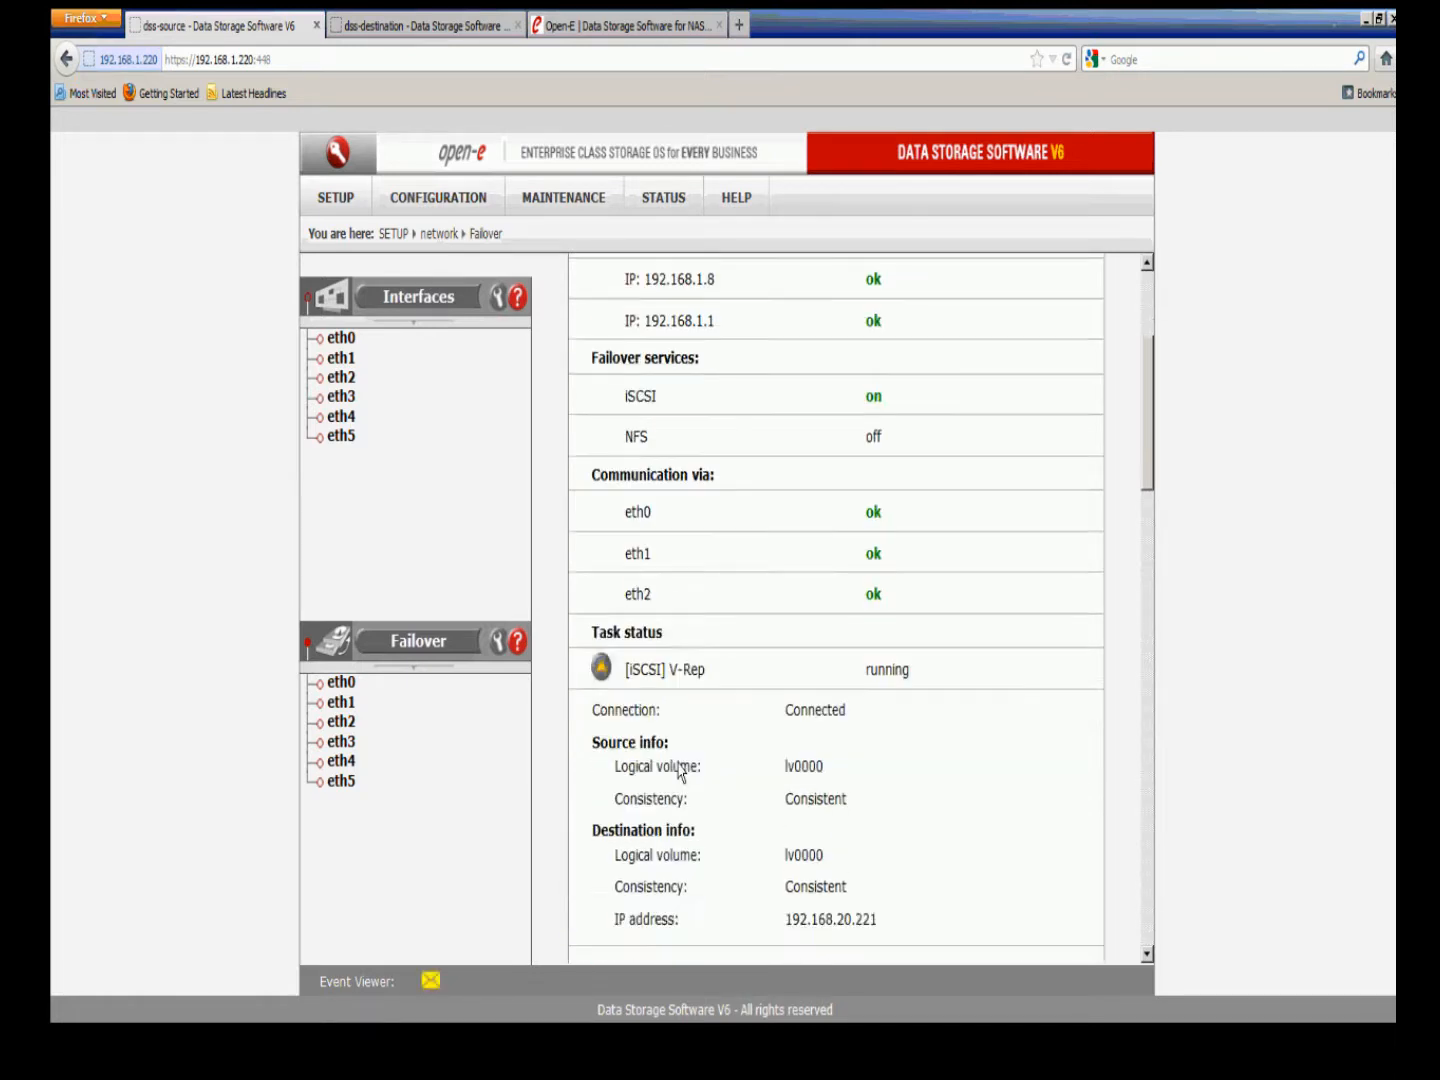
left_click_drag(851, 816, 800, 820)
left_click_drag(855, 900, 790, 903)
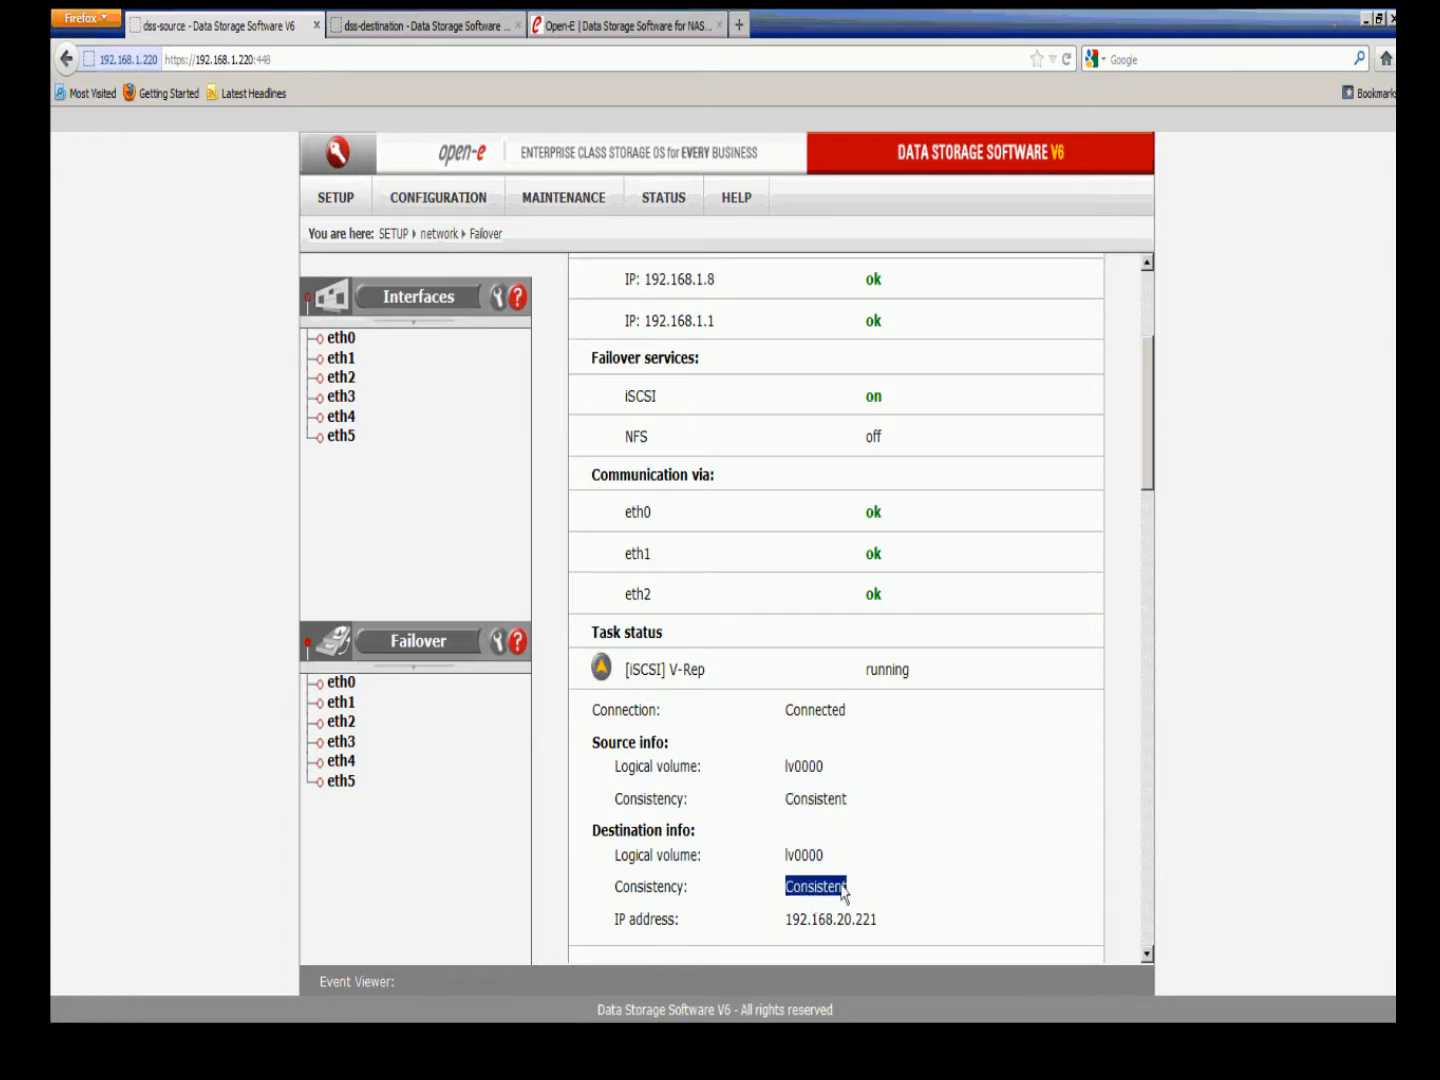
left_click(897, 867)
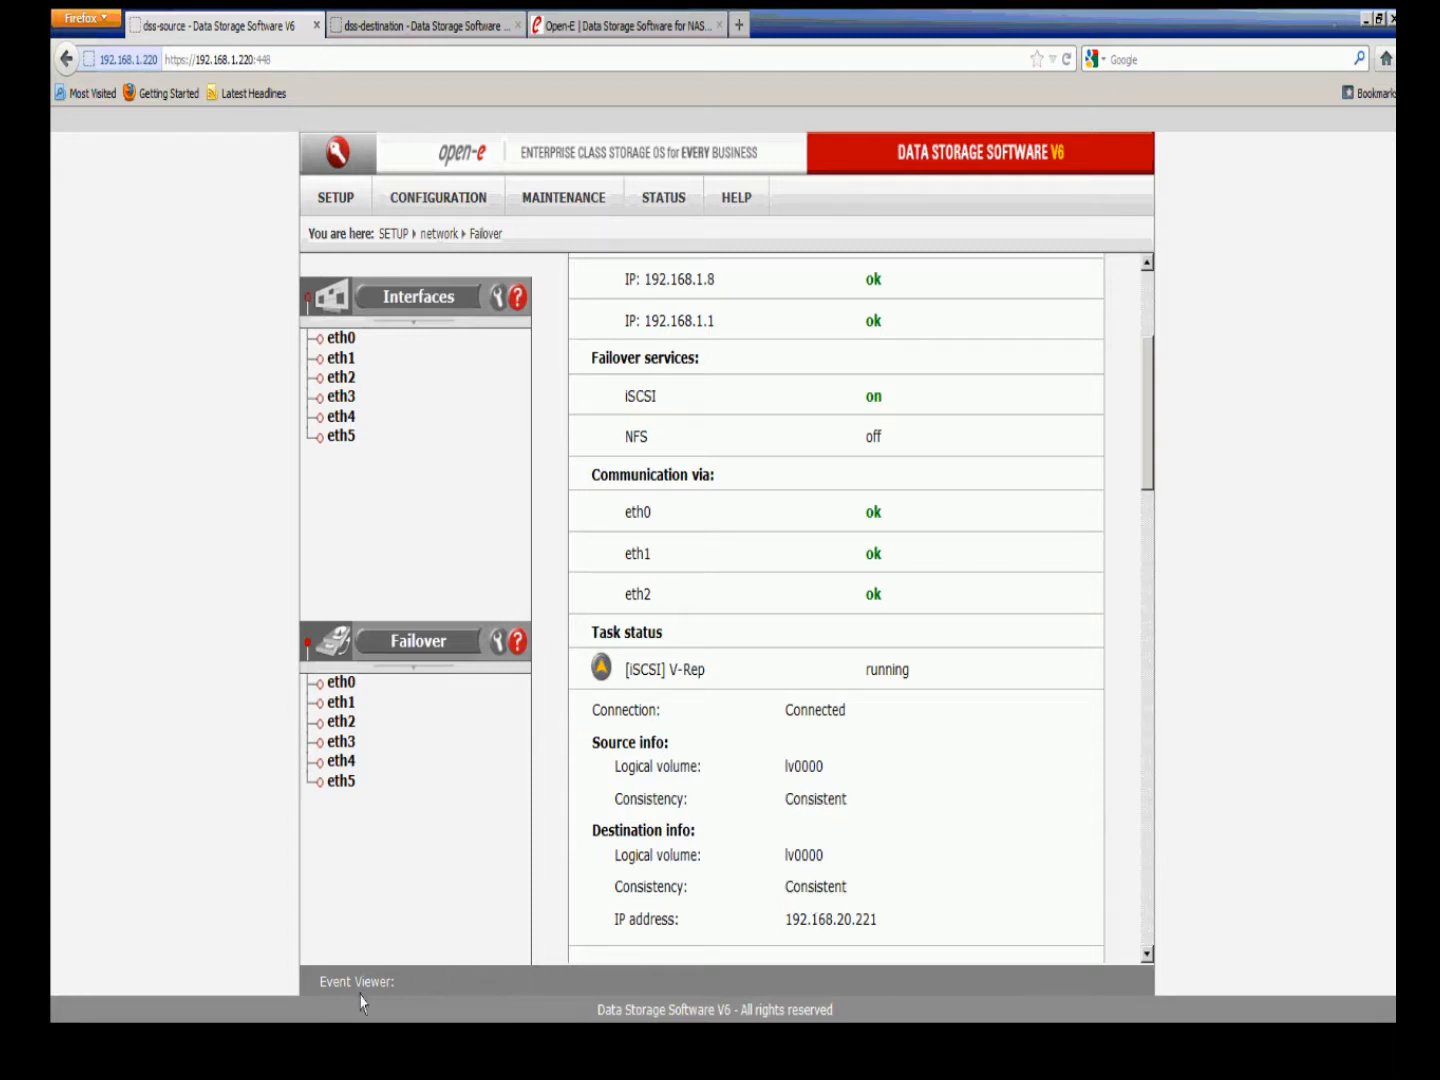
Step: Switch to vSphere Client in the full-screen remote desktop and start adding a static discovery target server for iSCSI adapter vmhba38
left_click(199, 1048)
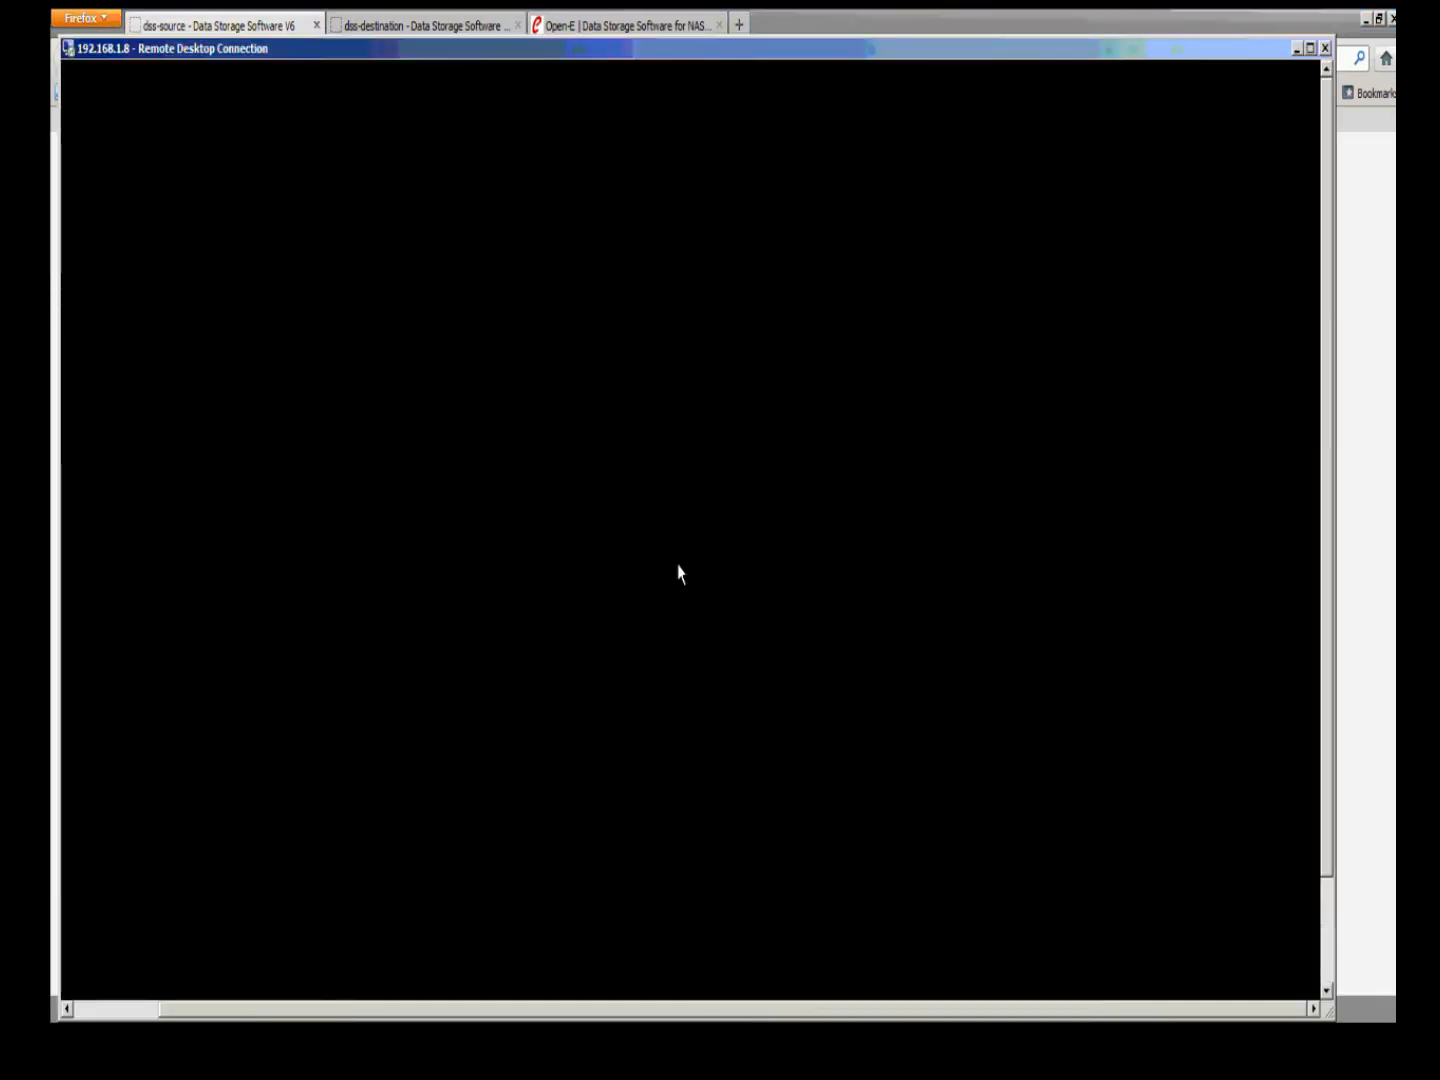
left_click(1310, 49)
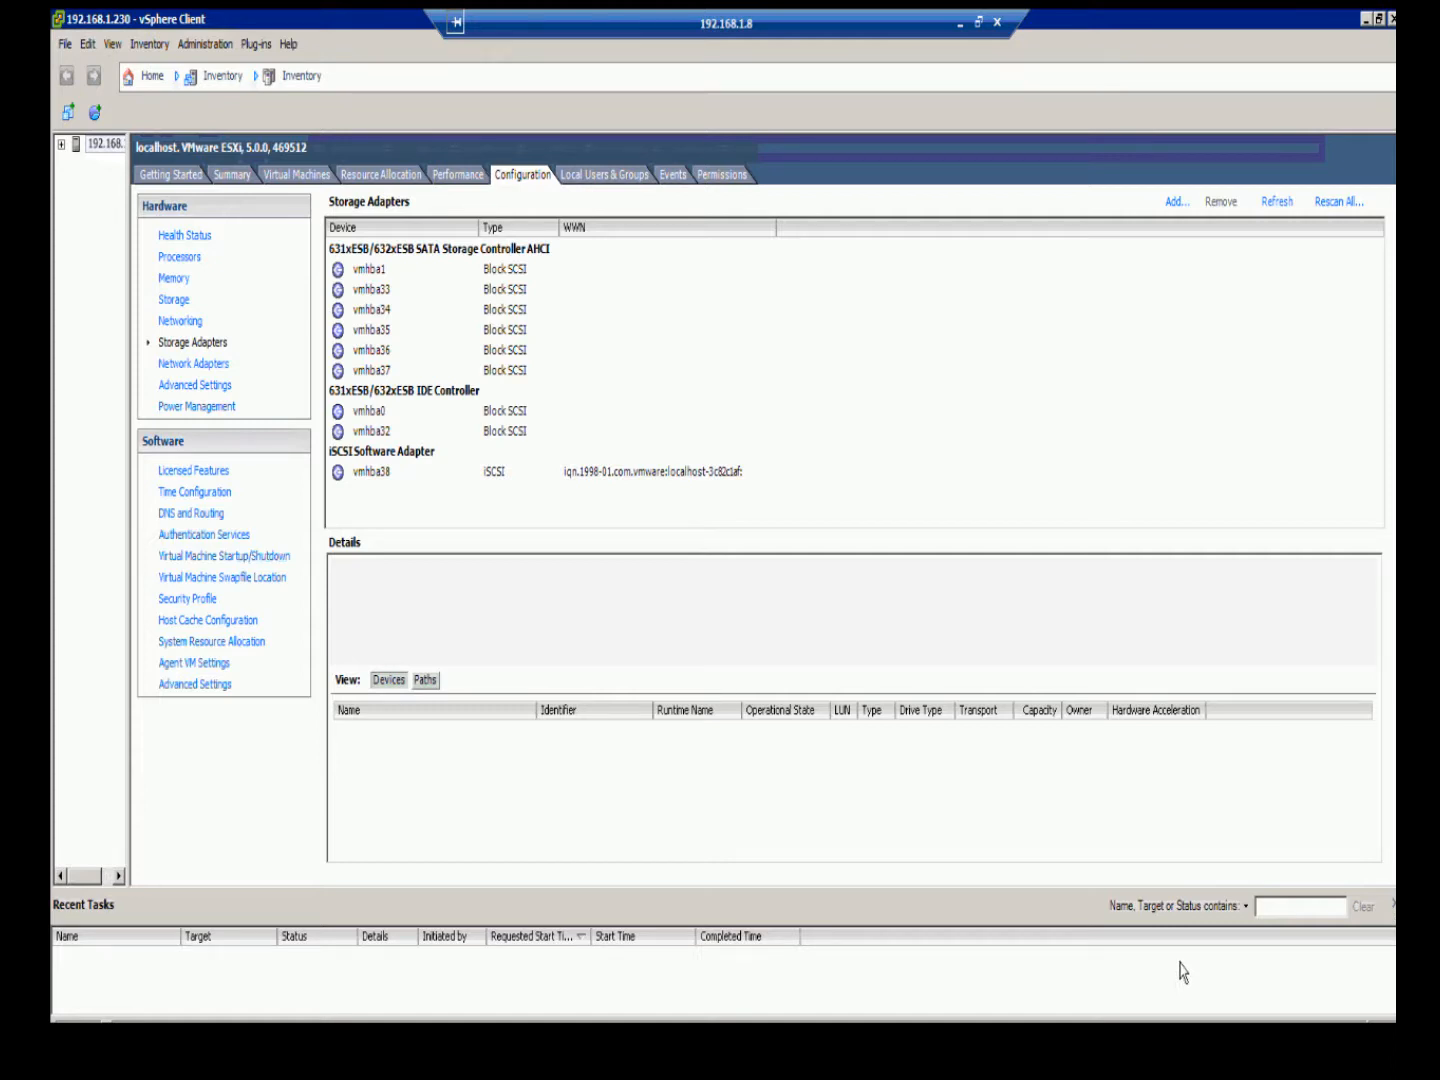
left_click(386, 473)
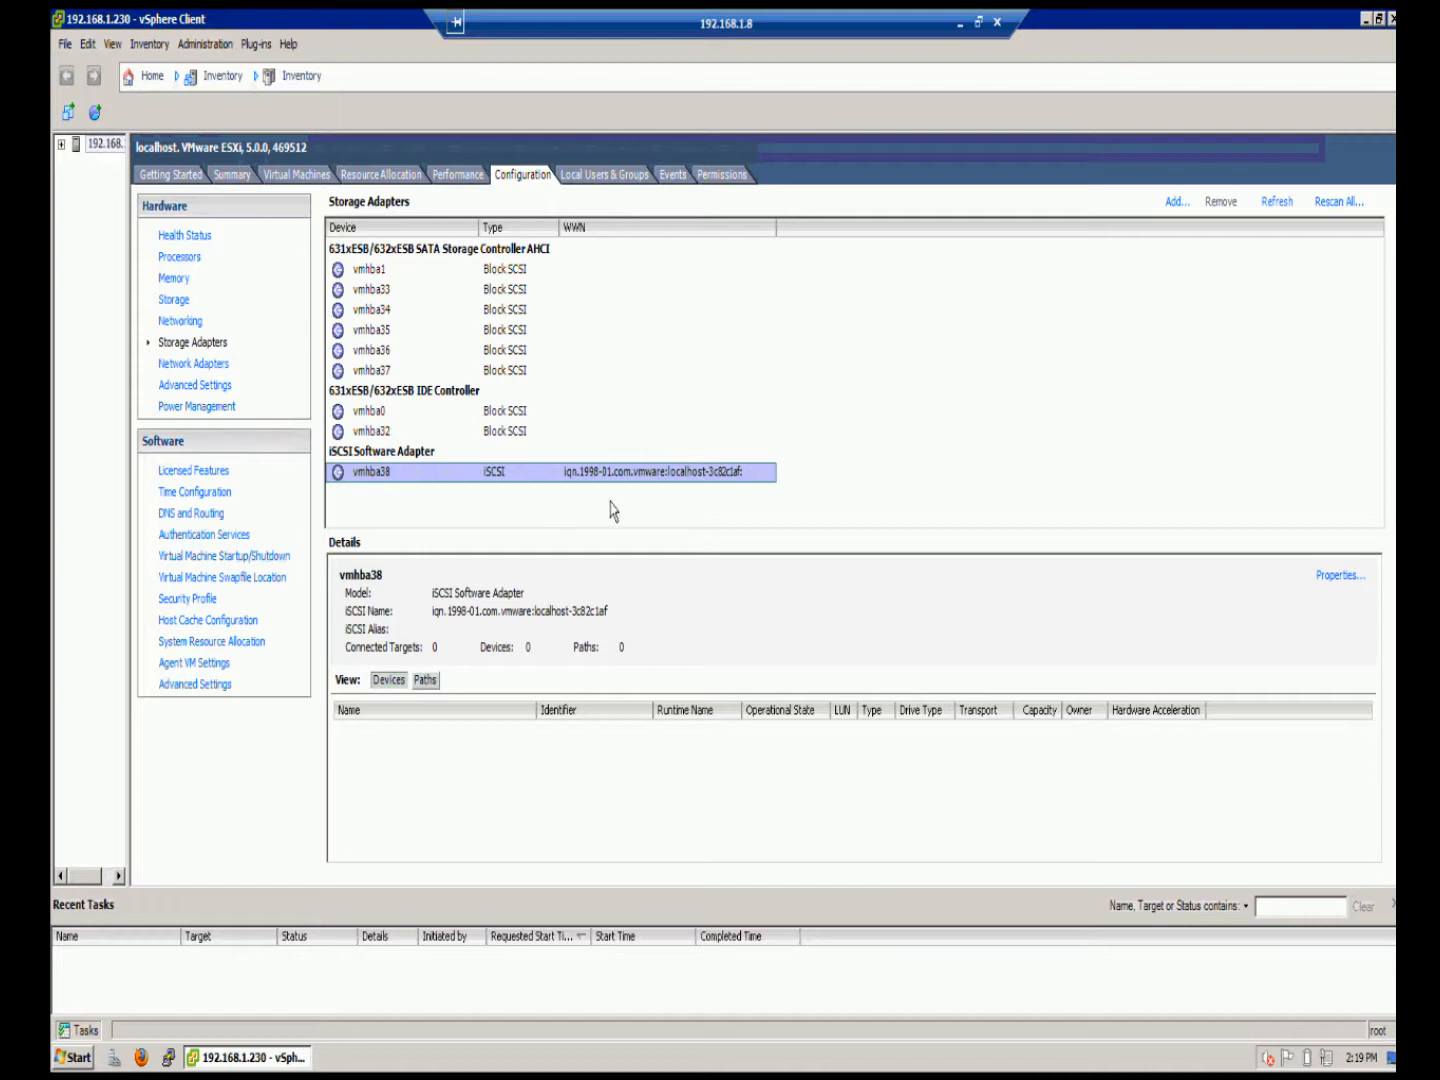
left_click(1334, 576)
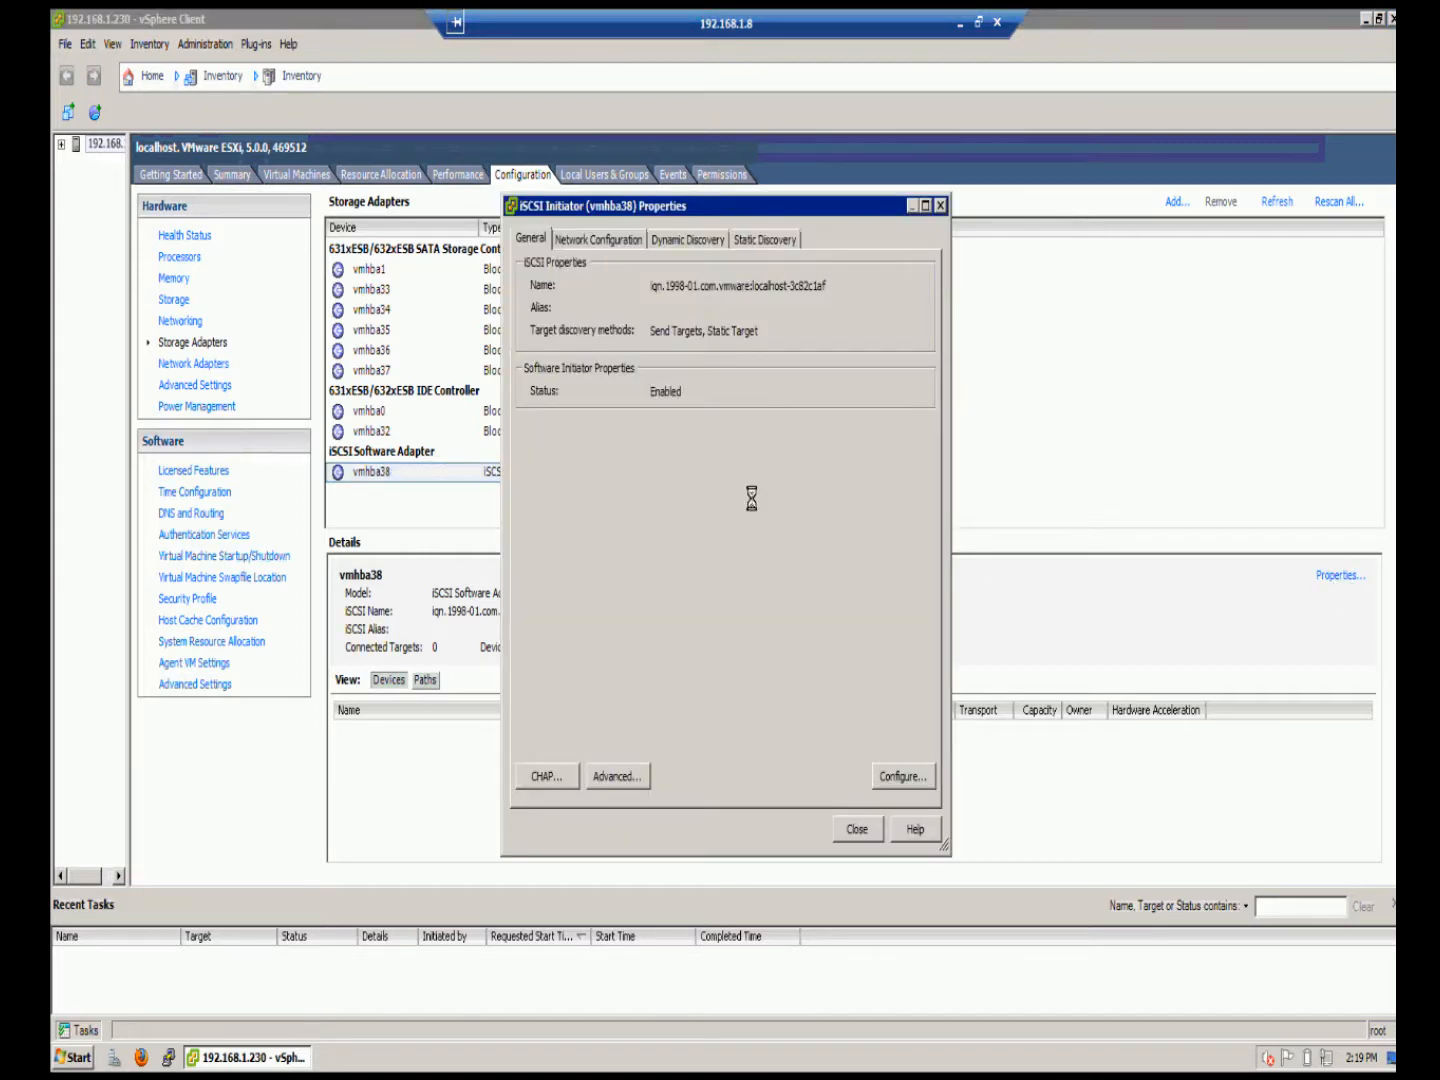
left_click(752, 247)
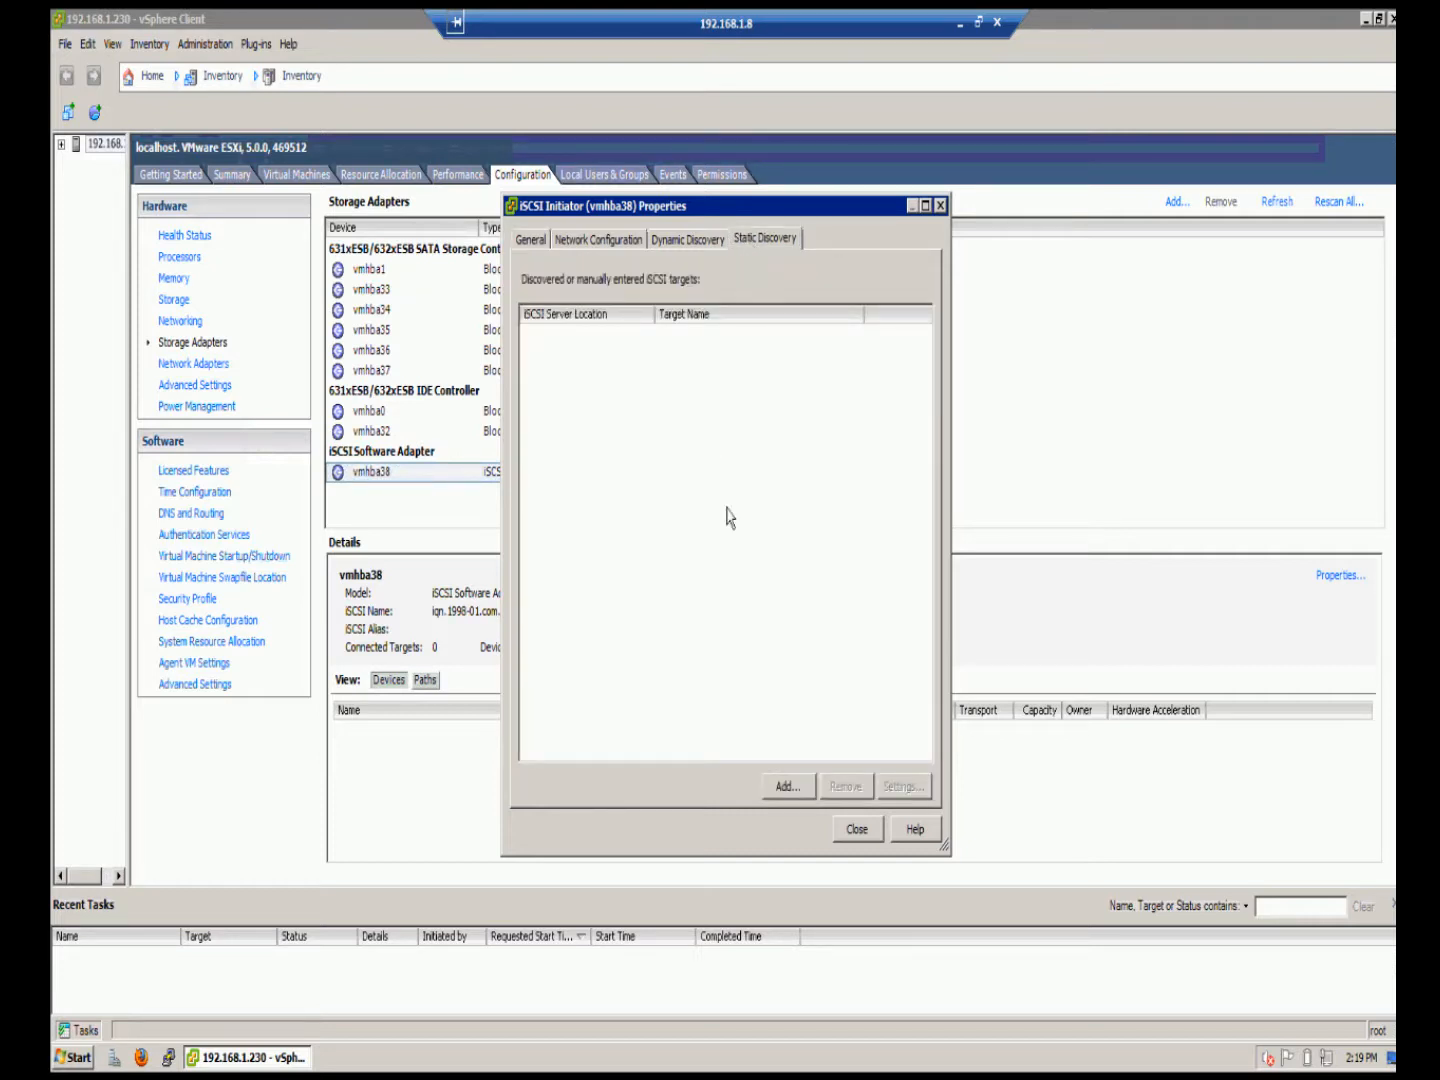
left_click(786, 786)
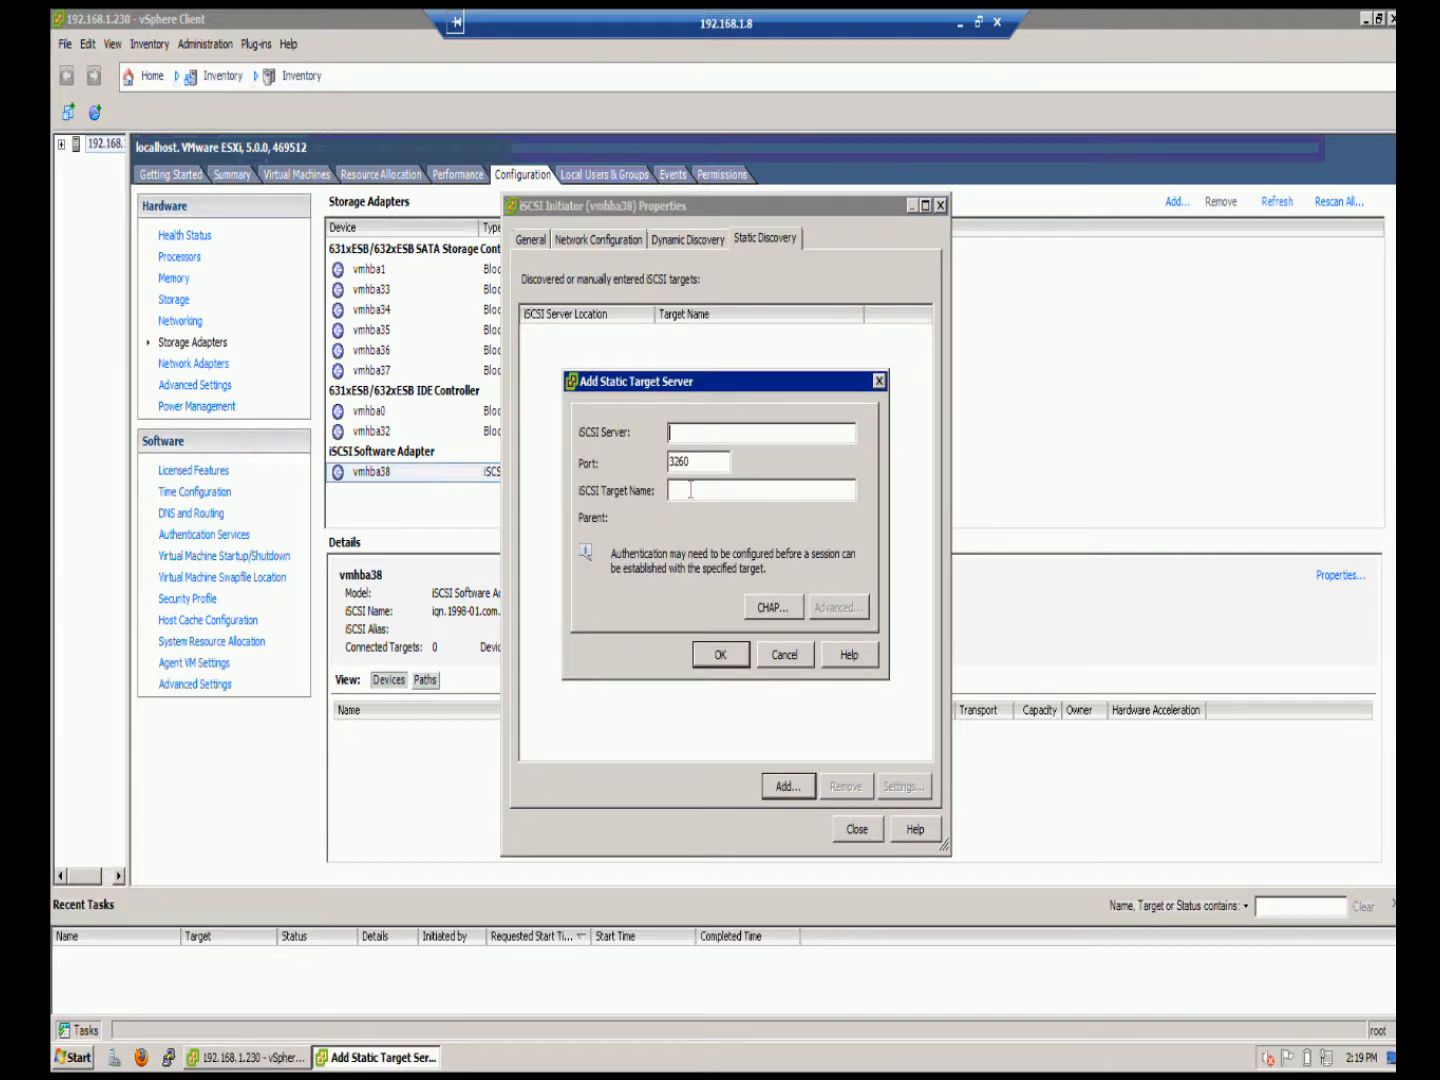
Step: Switch to dss-source's web console, open target0 in the iSCSI target manager and copy its target name
left_click(979, 31)
left_click(779, 1050)
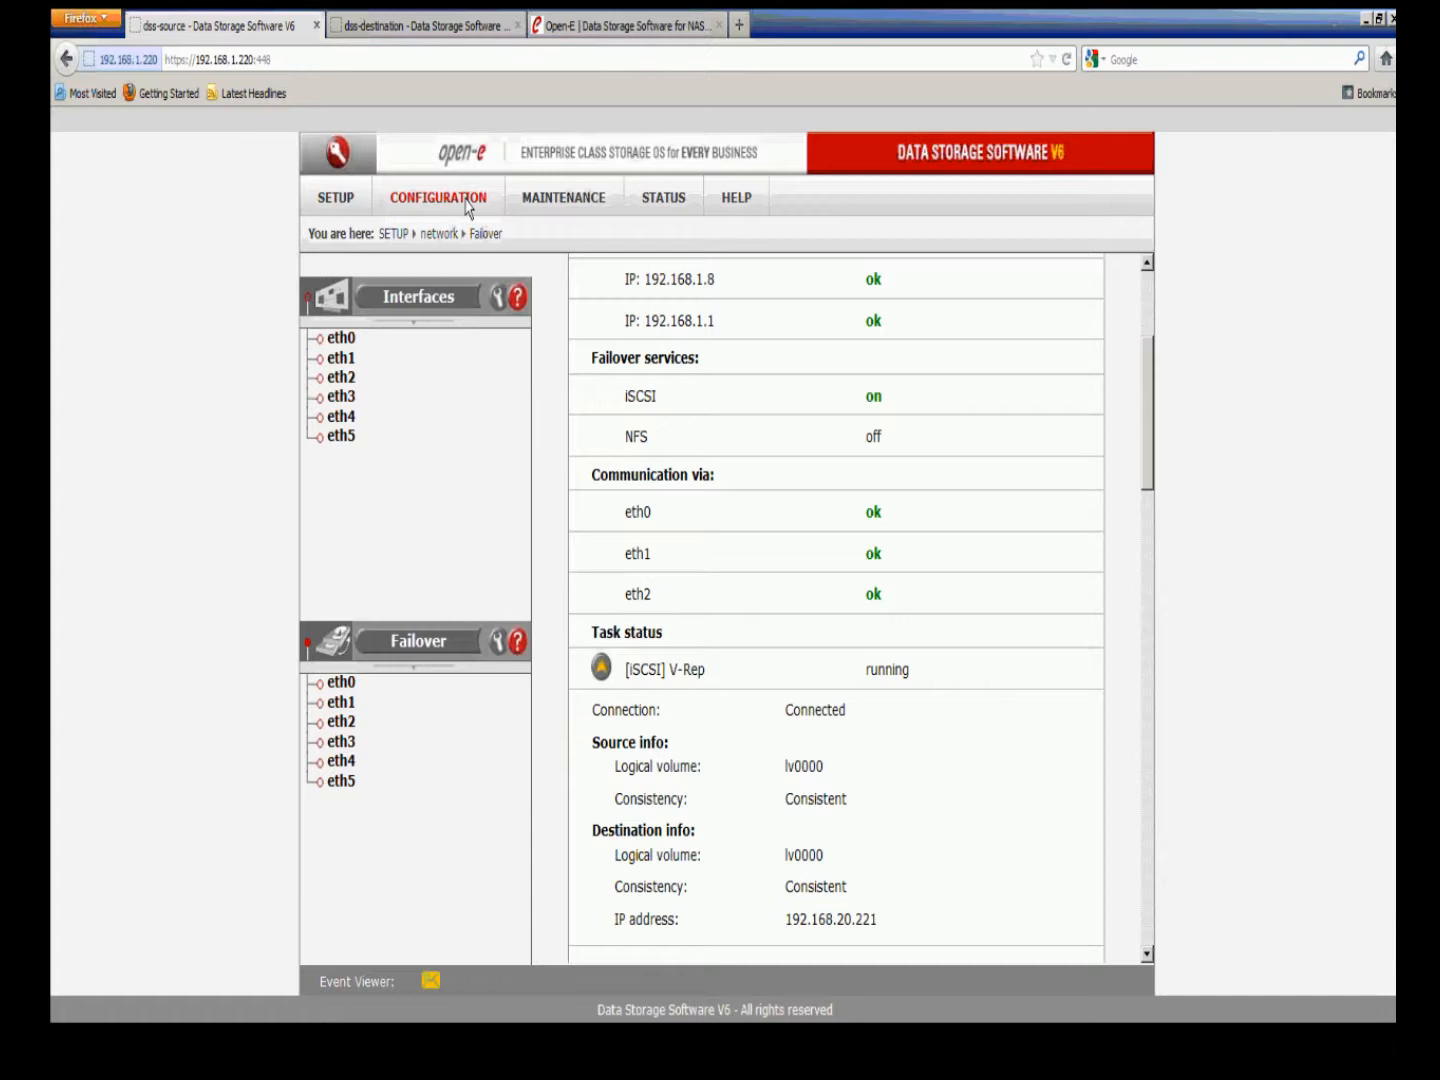
left_click(466, 205)
mouse_move(545, 328)
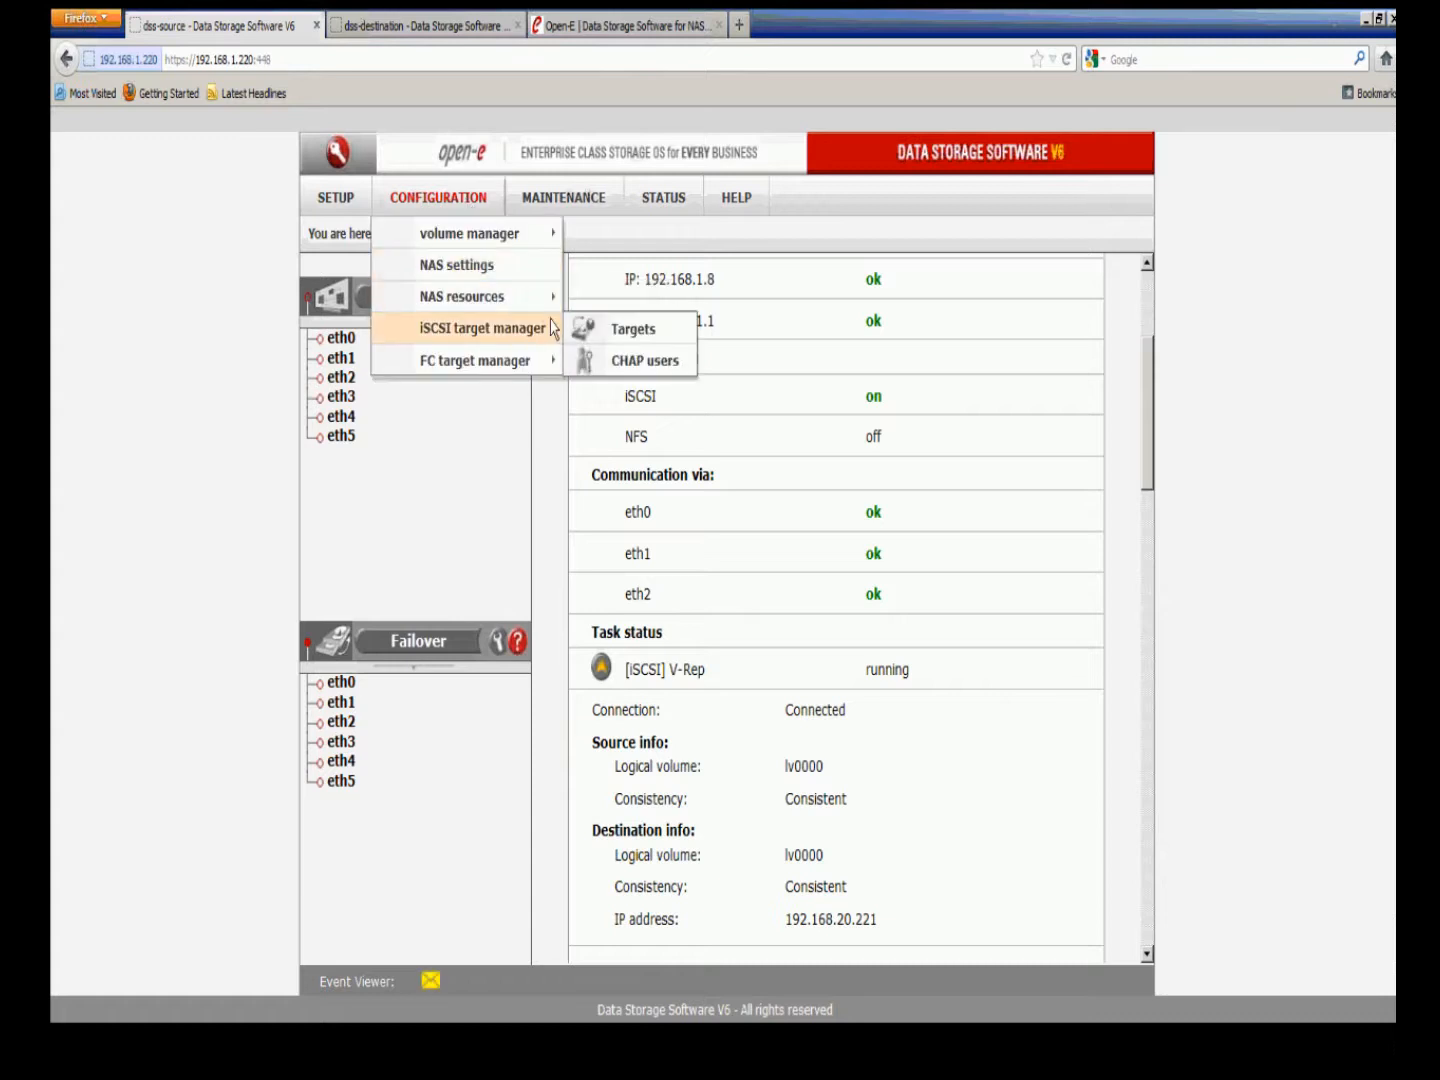
left_click(667, 337)
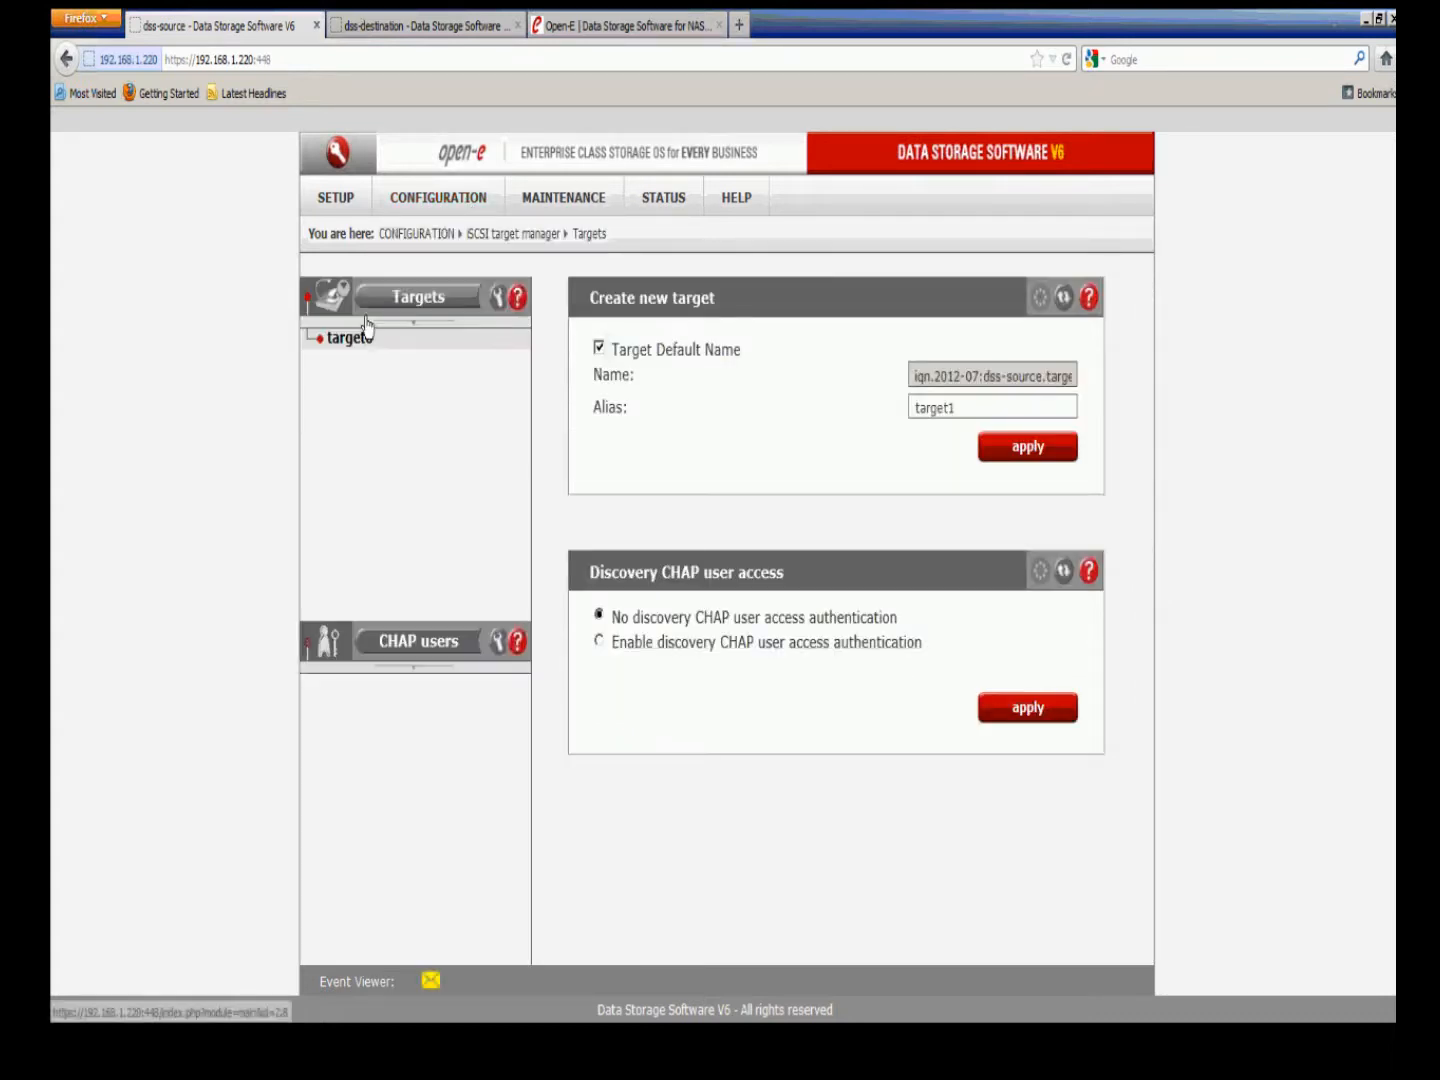
left_click(368, 342)
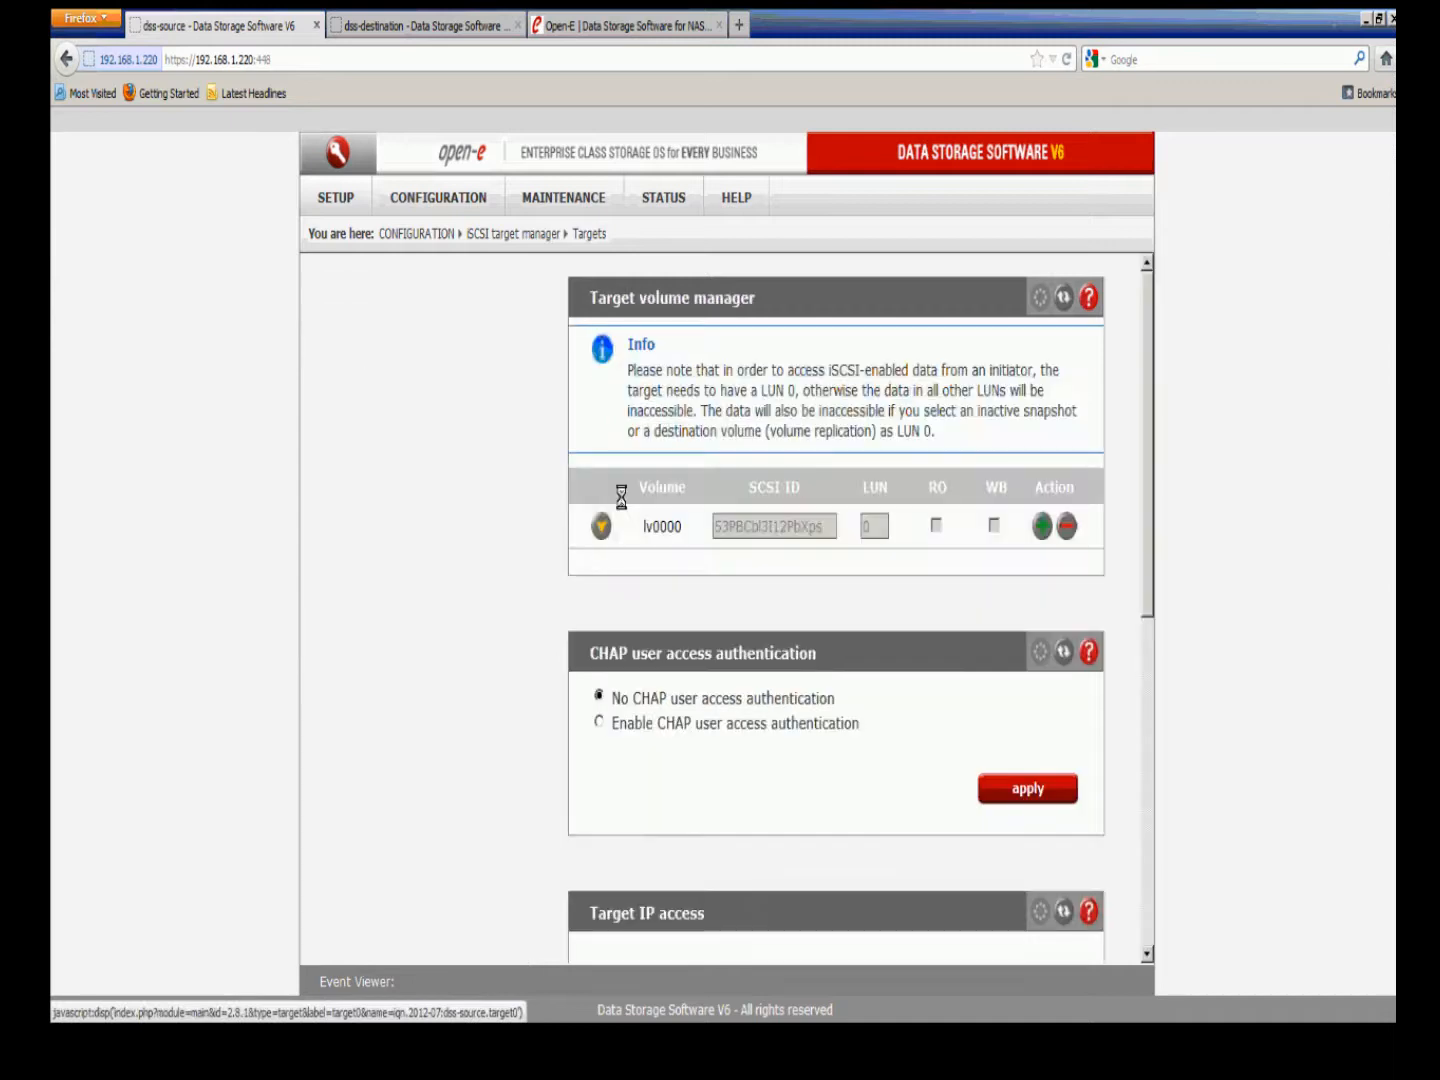
scroll(945, 644, "down", 3)
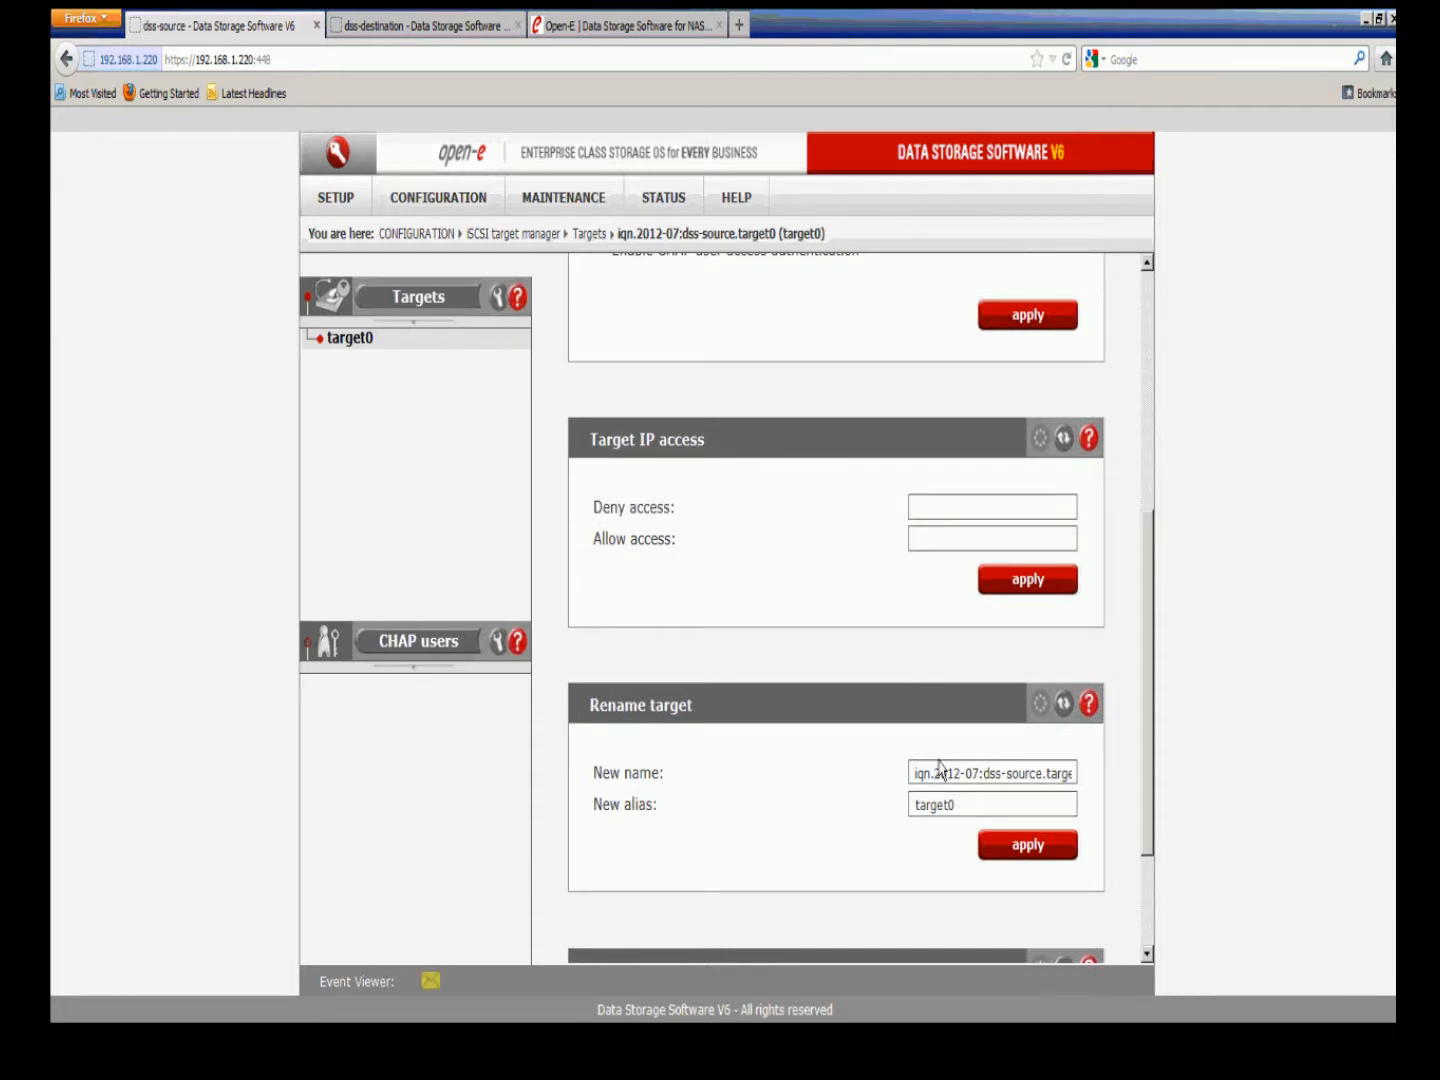
triple_click(940, 769)
key("ctrl+c")
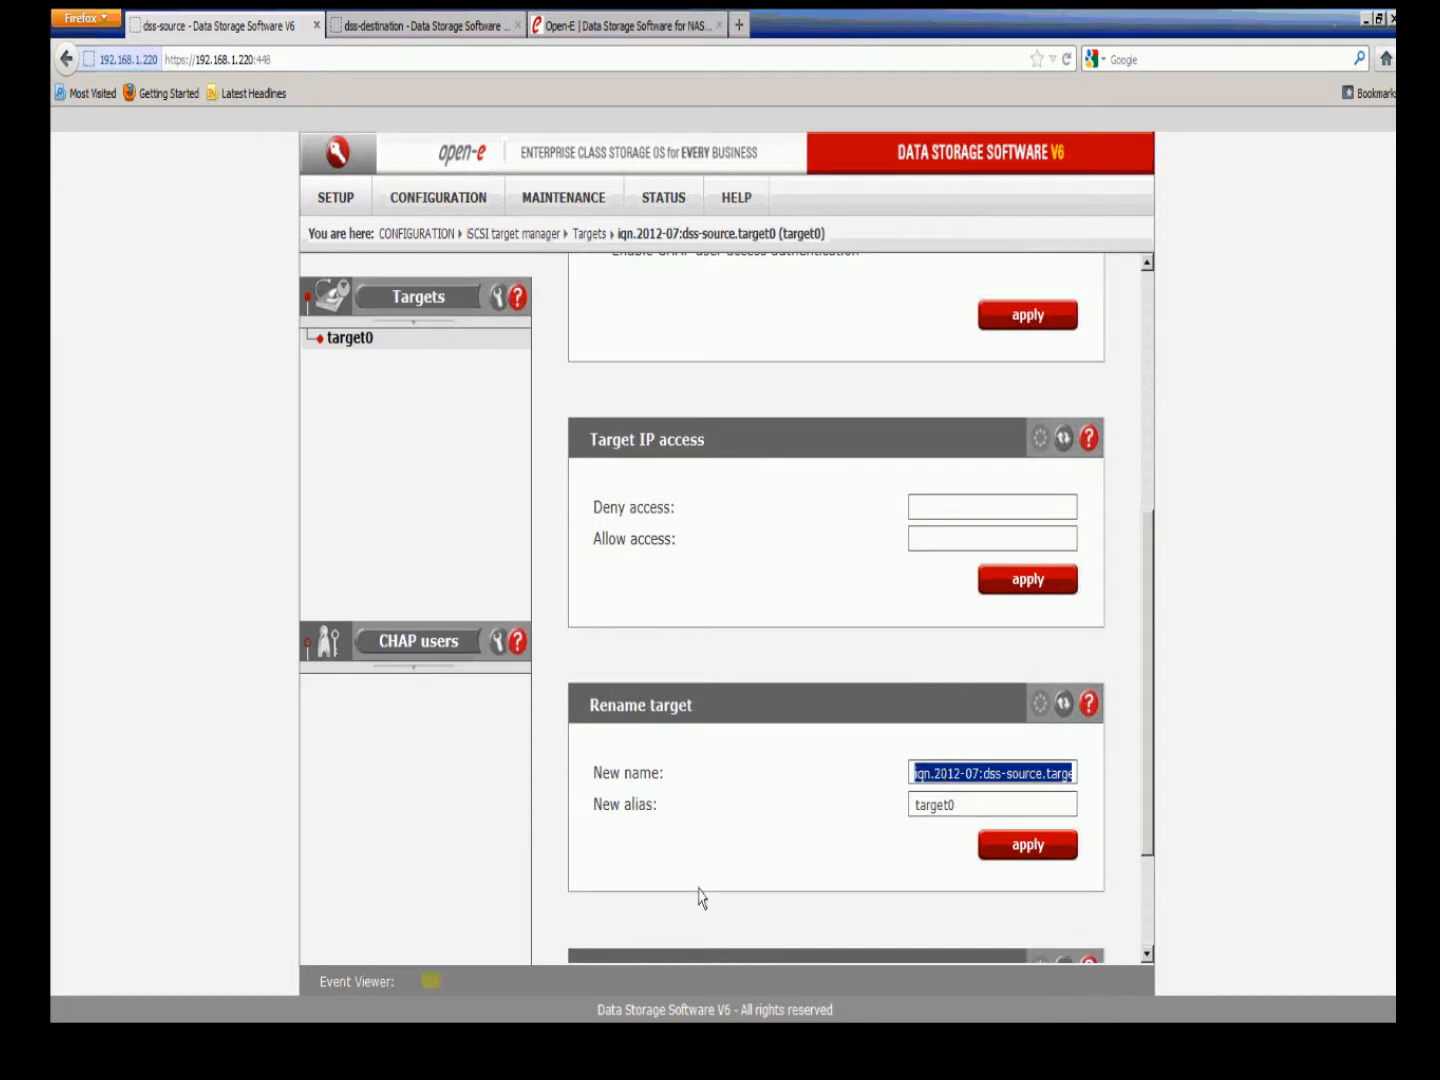
Step: Return to vSphere Client and add static target server 192.168.10.11 with the copied target name iqn.2012-07:dss-source.target0
left_click(193, 1050)
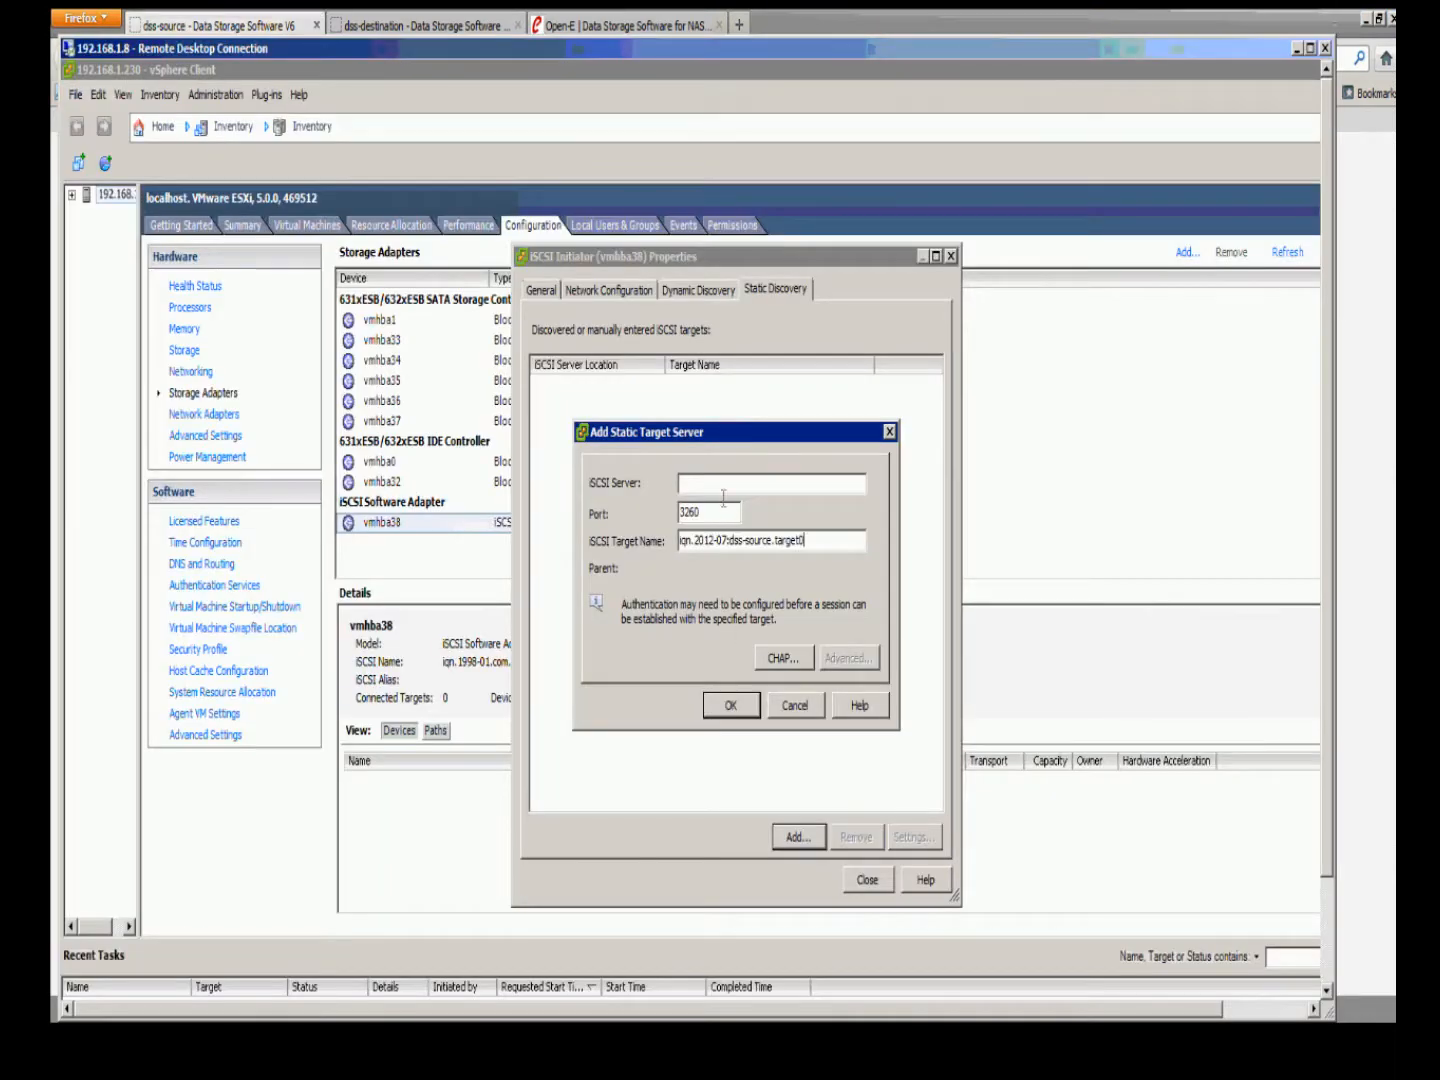
left_click(723, 485)
type("192.168.")
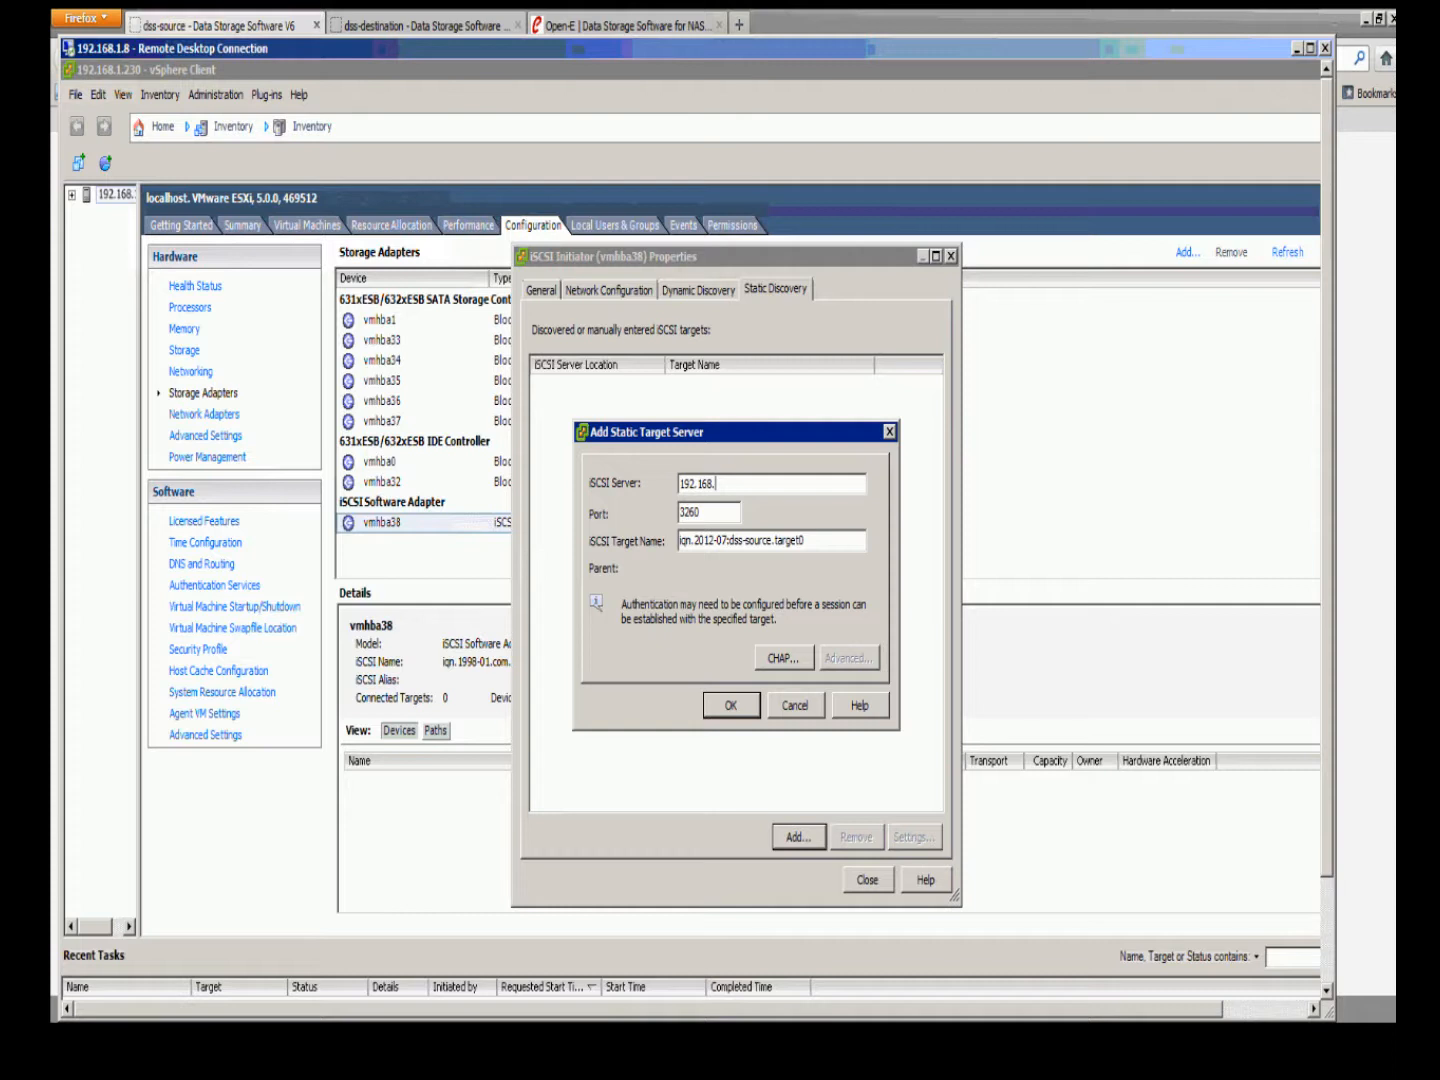
type("10.11")
left_click(741, 709)
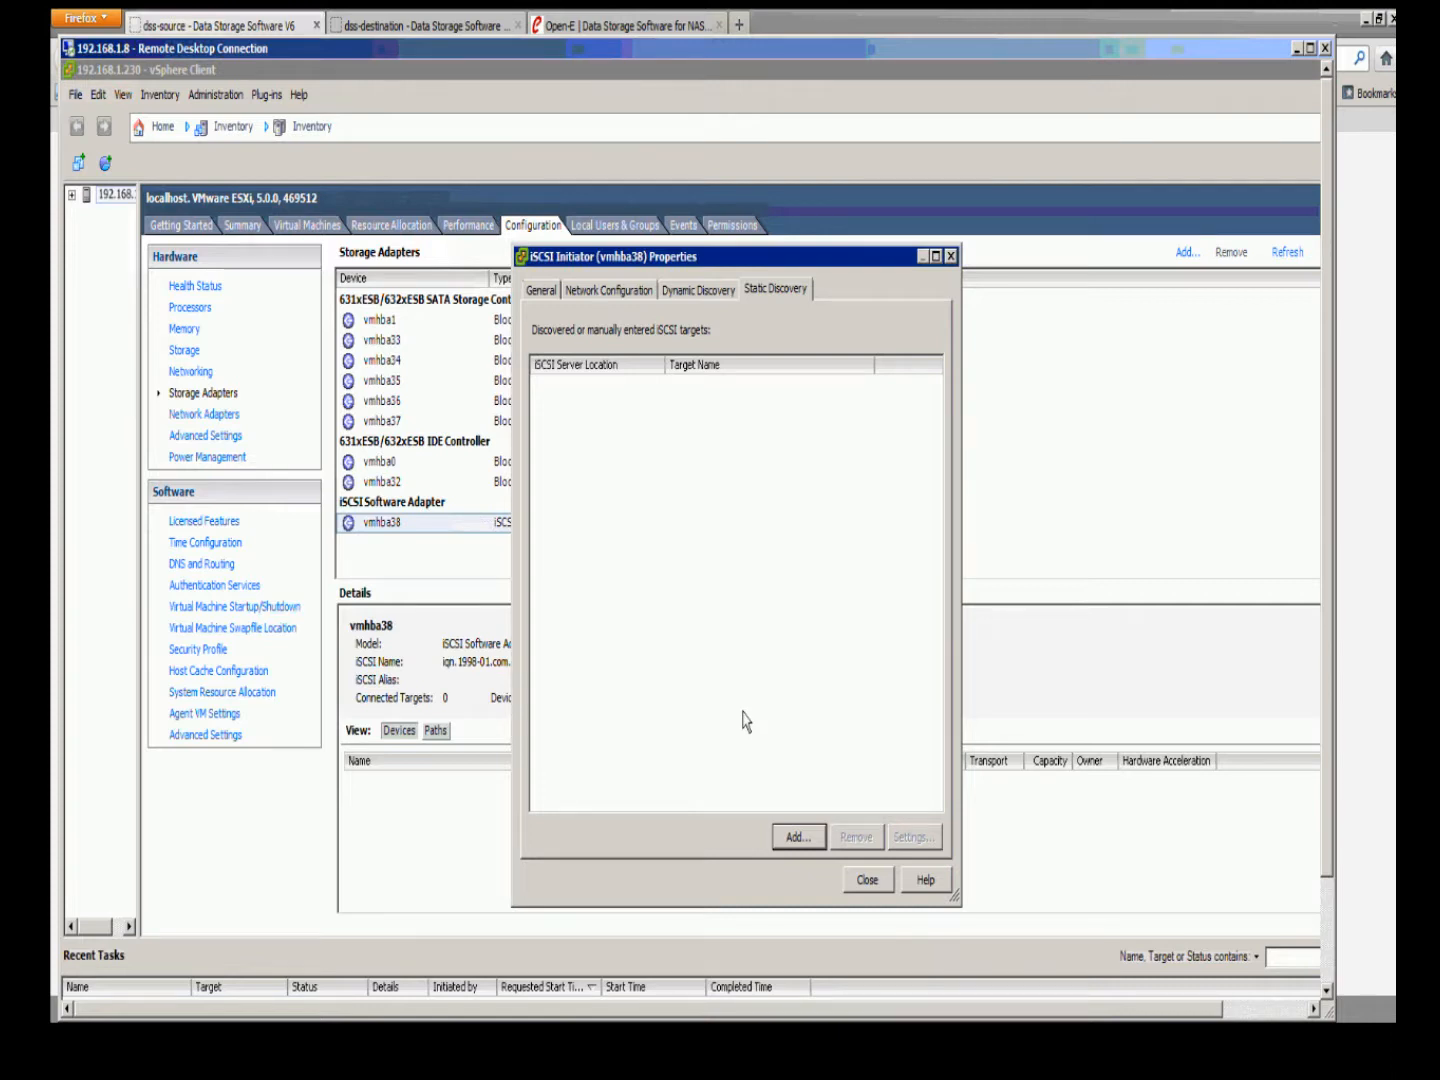
Step: Add a second static target server at 192.168.11.11 with the same target name, iqn.2012-07:dss-source.target0
left_click(797, 837)
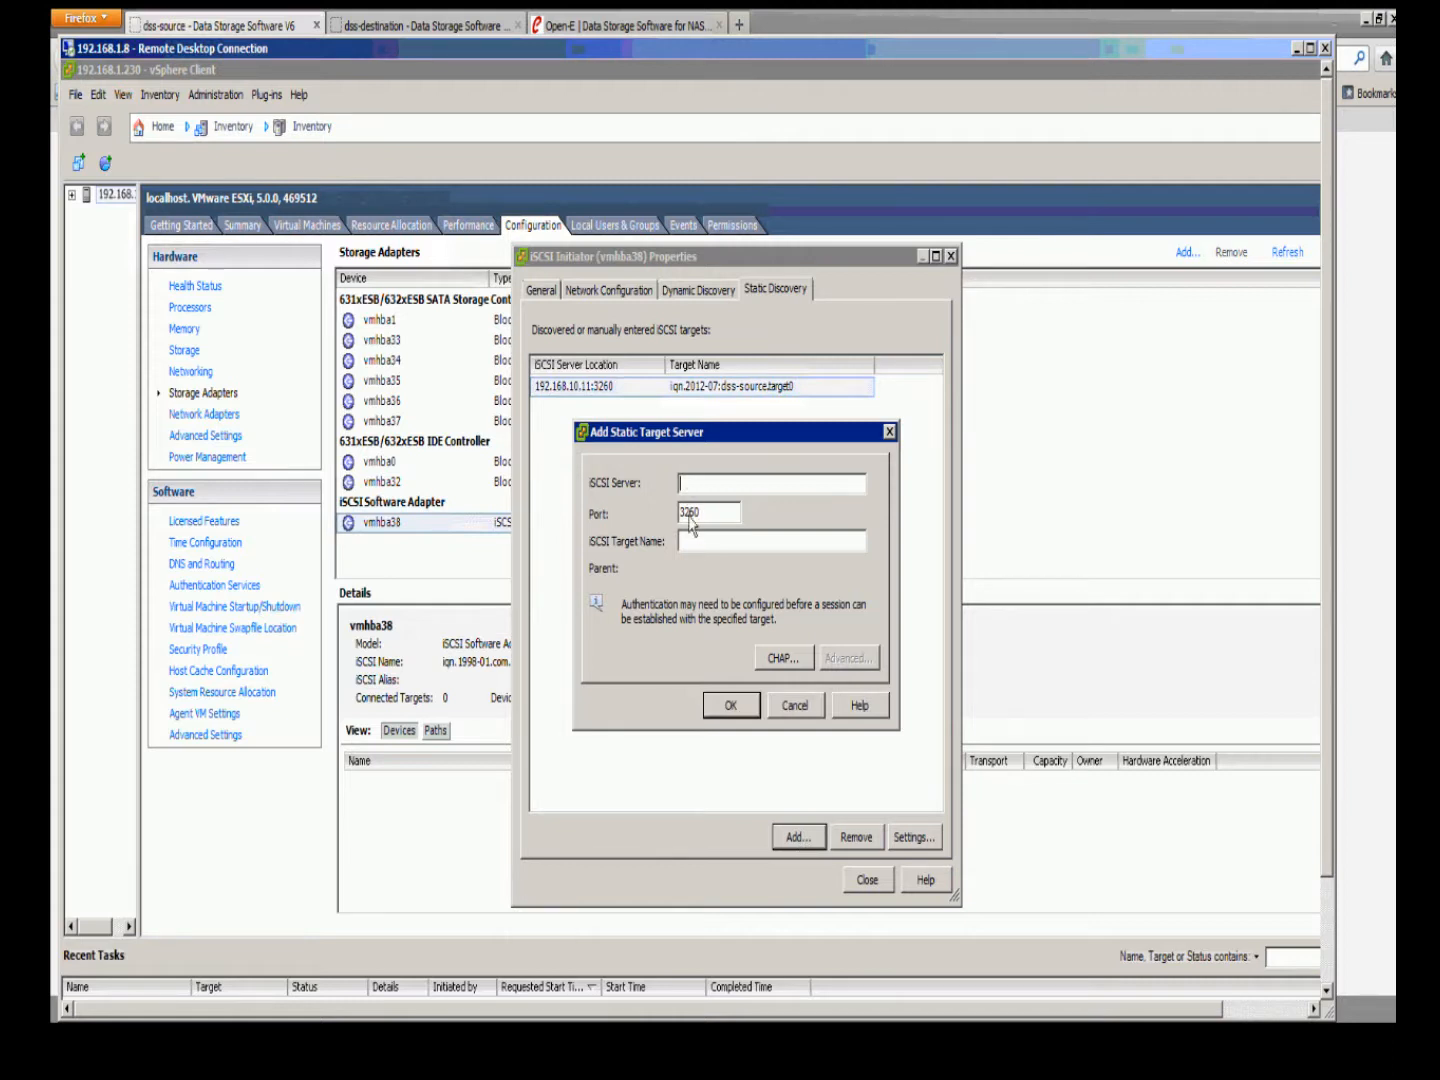
type("192.168.11.11")
right_click(707, 541)
left_click(742, 633)
left_click(731, 705)
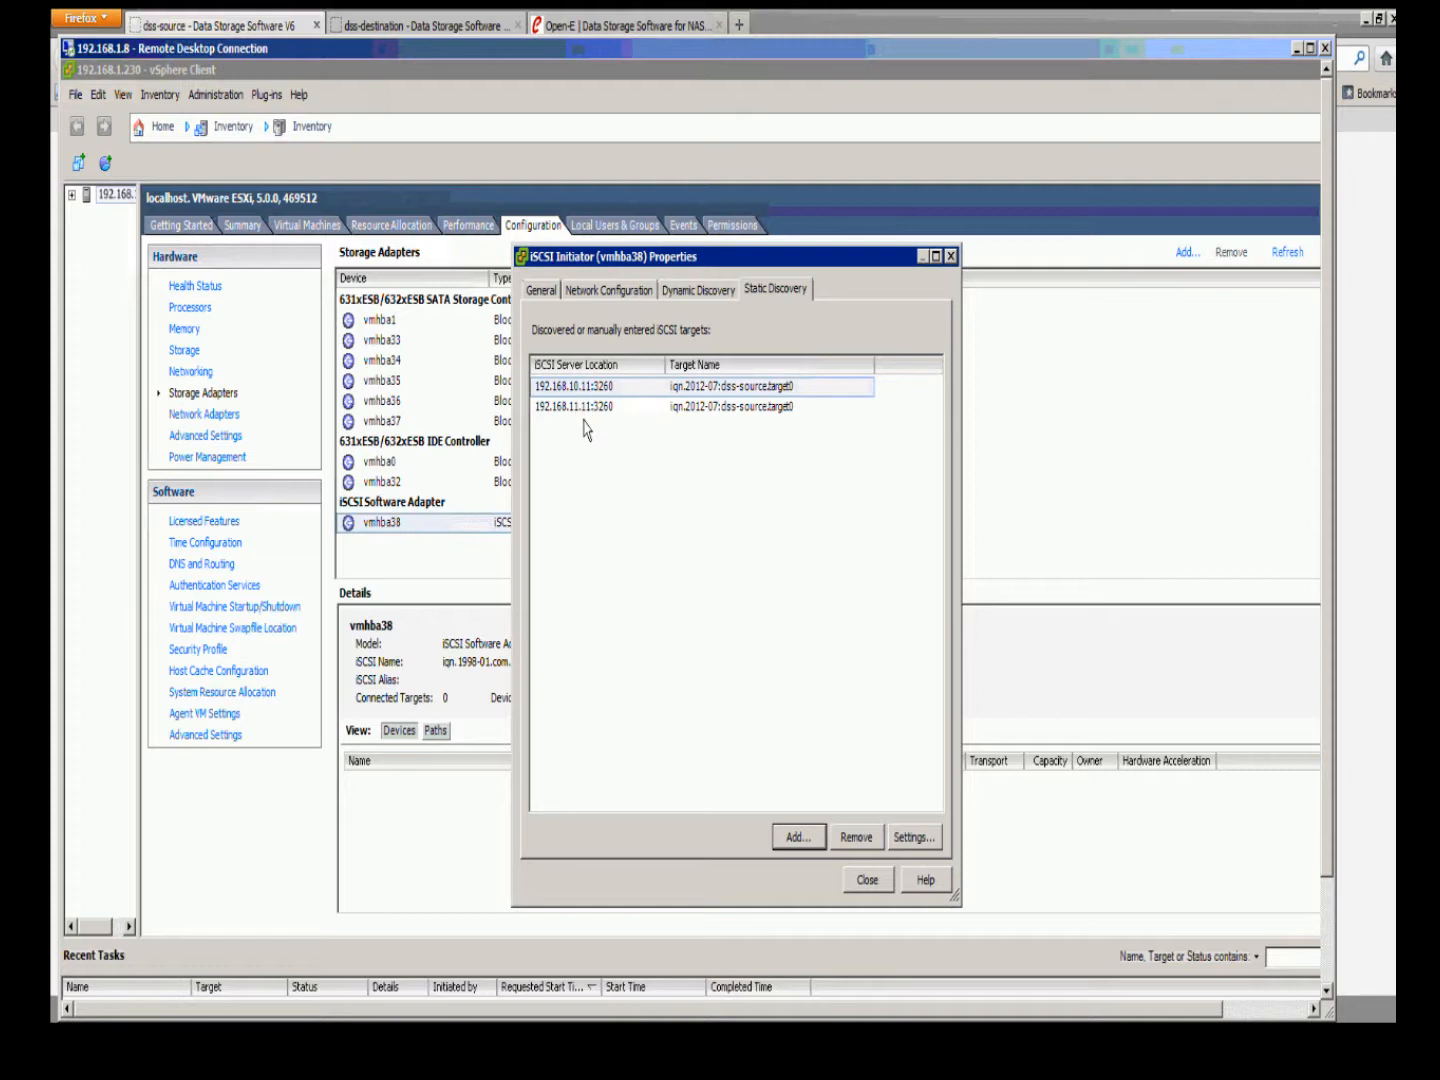
Step: Close the vmhba38 initiator properties with a rescan of the adapter, and select the iSCSI disk in full-screen view
left_click(868, 890)
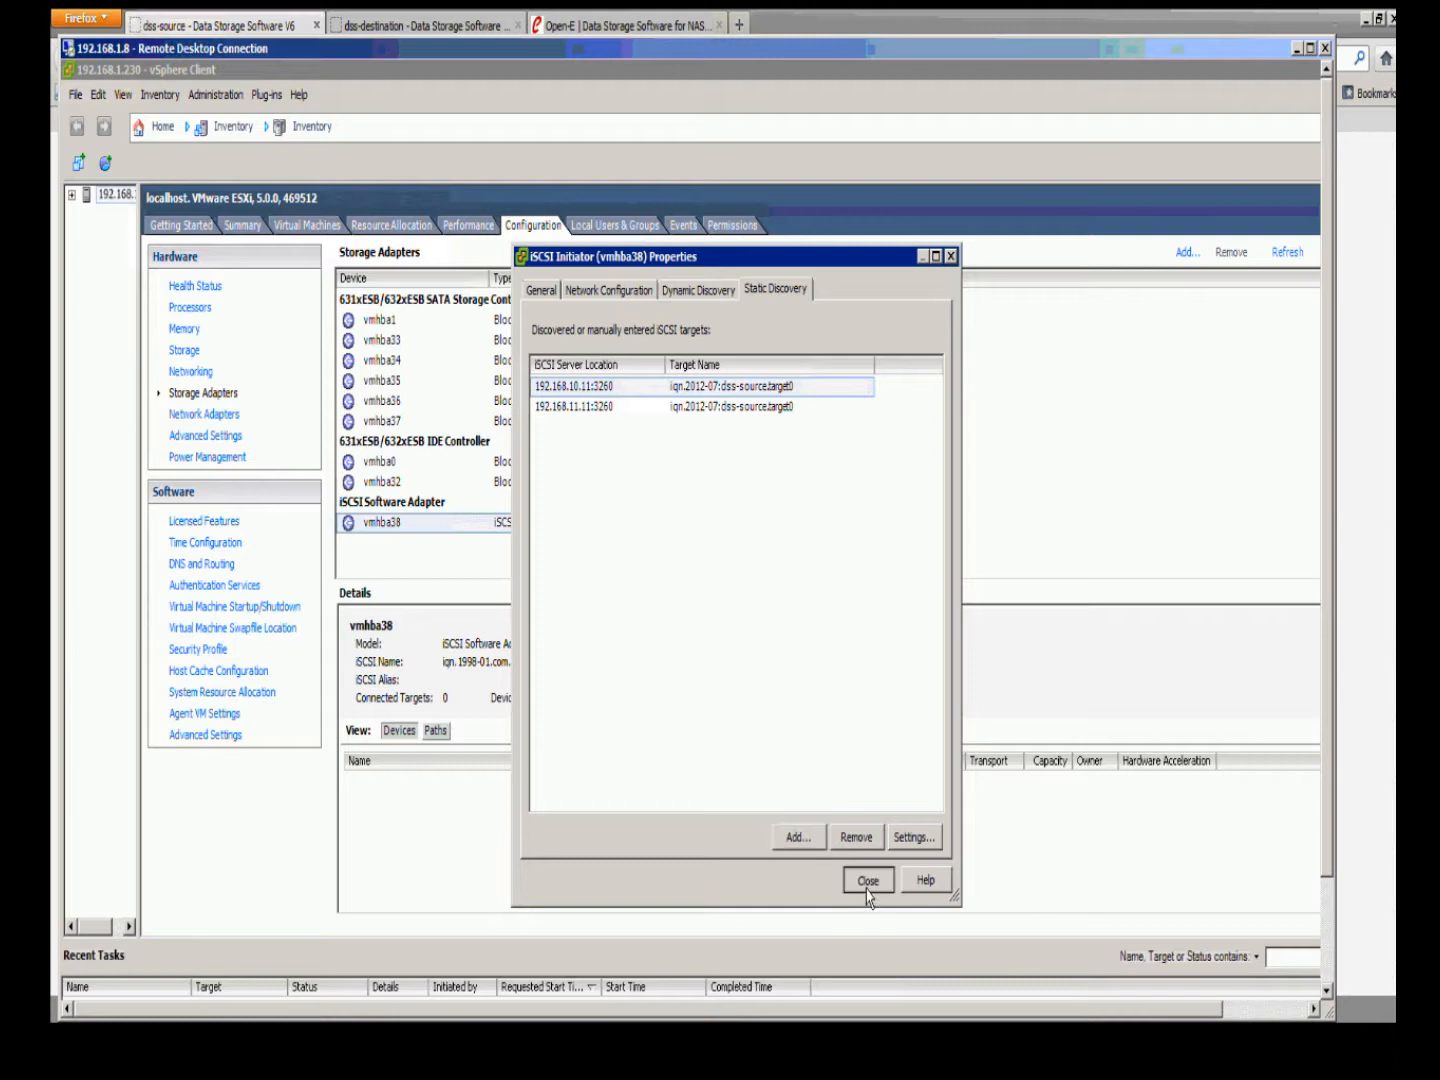
left_click(780, 655)
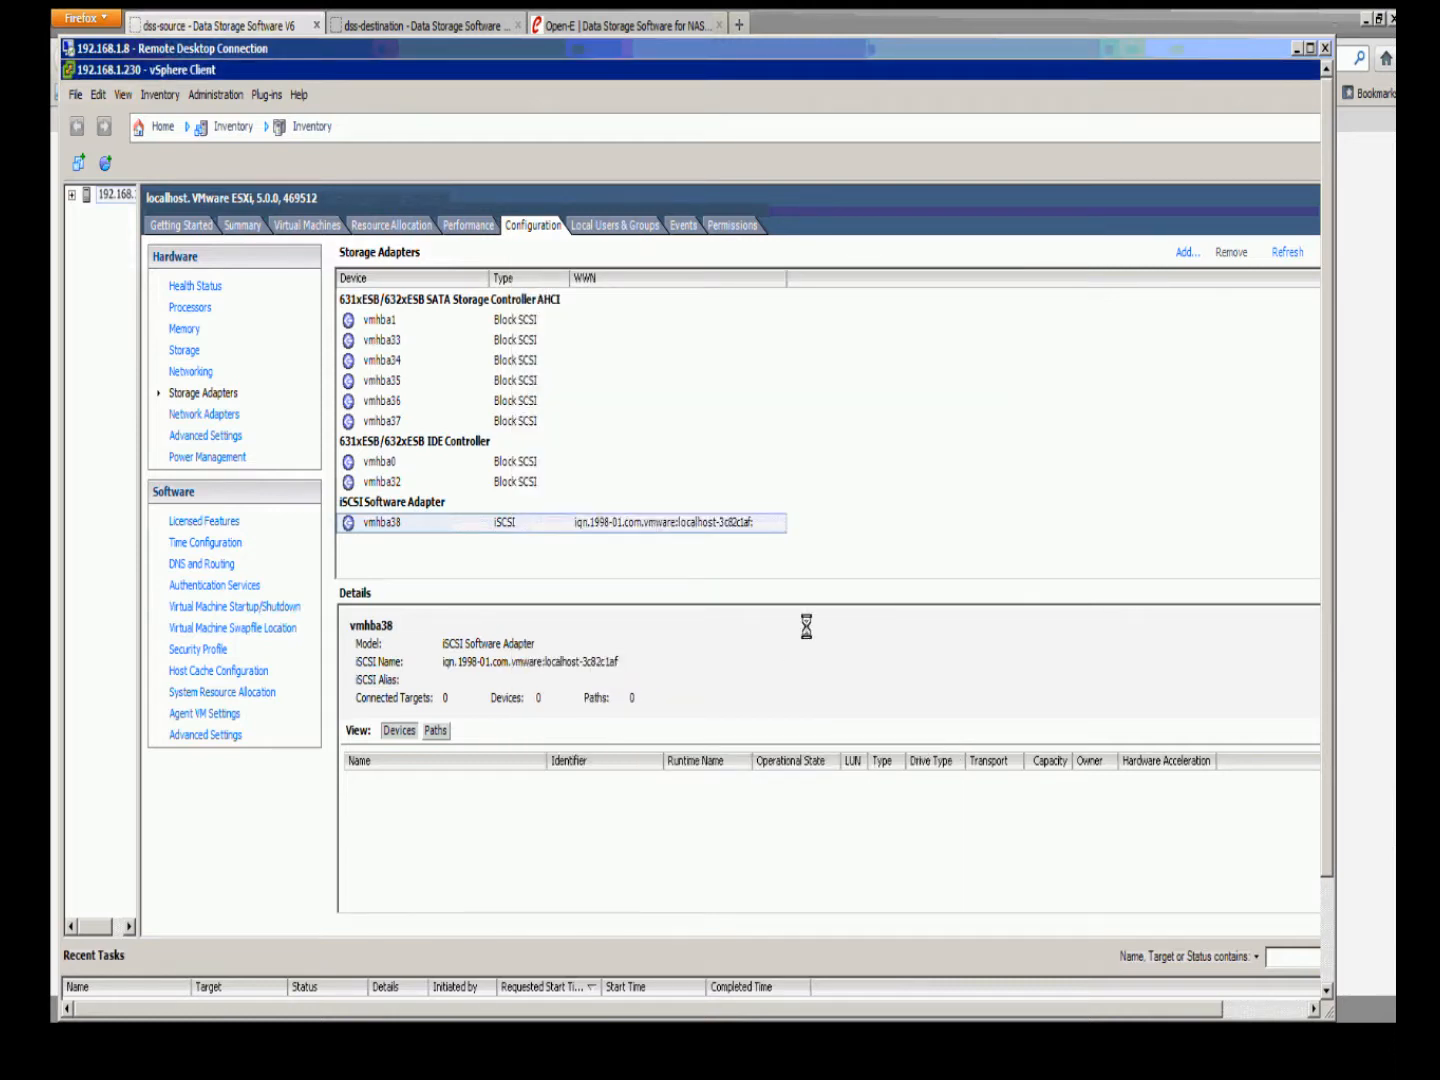
left_click(1309, 48)
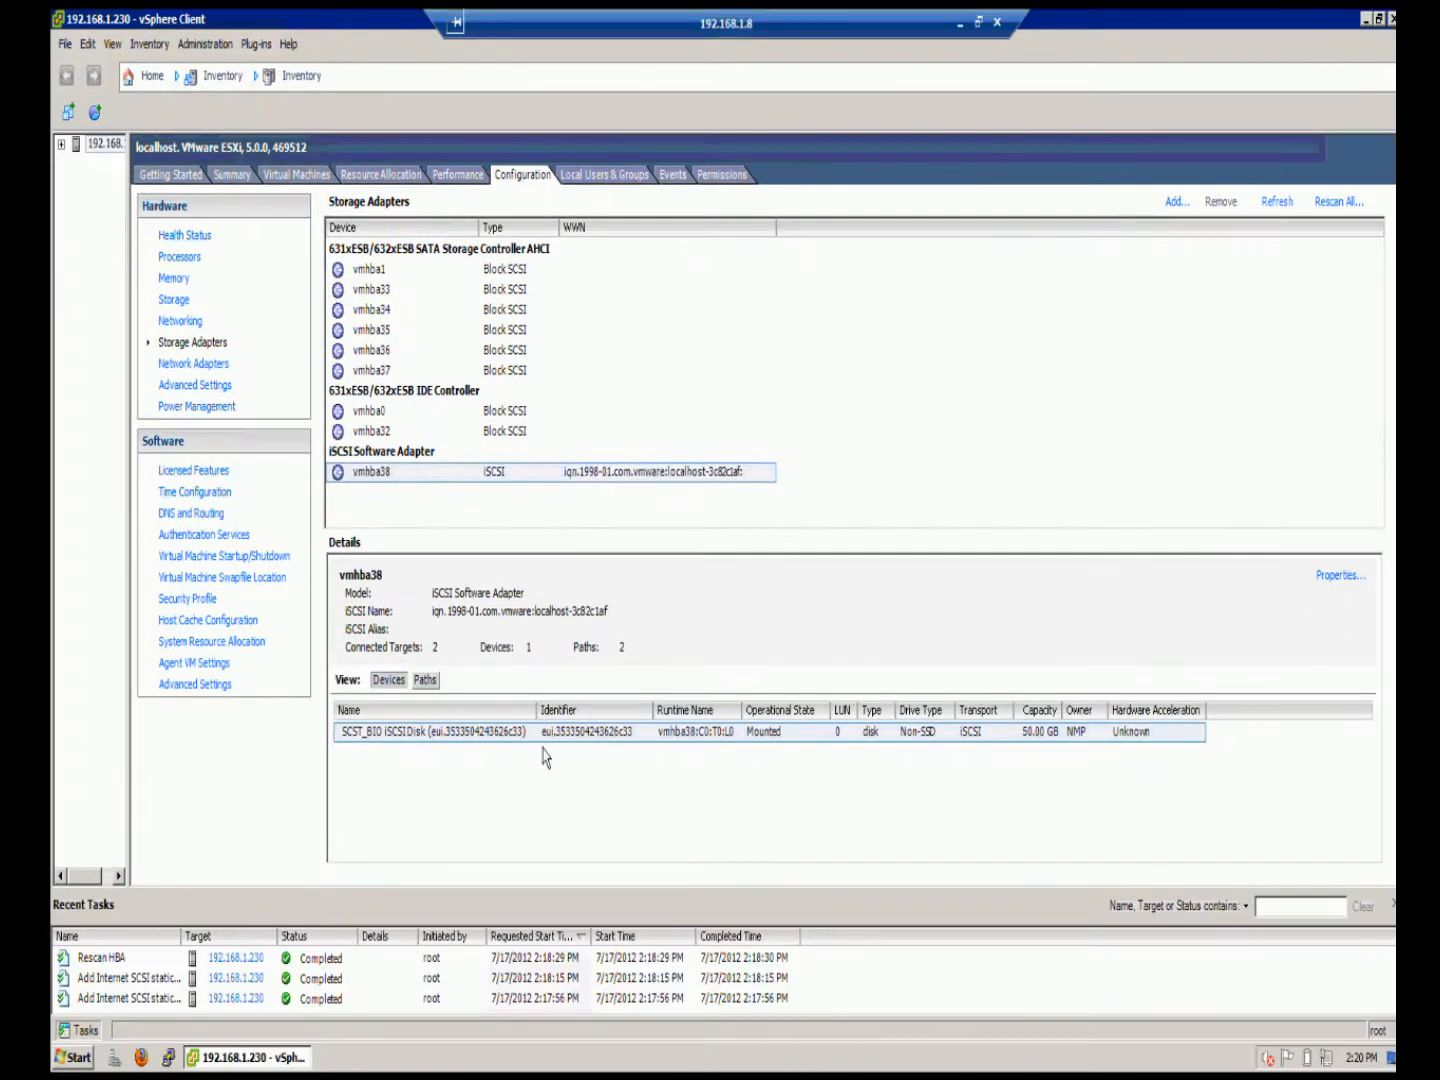
left_click(546, 740)
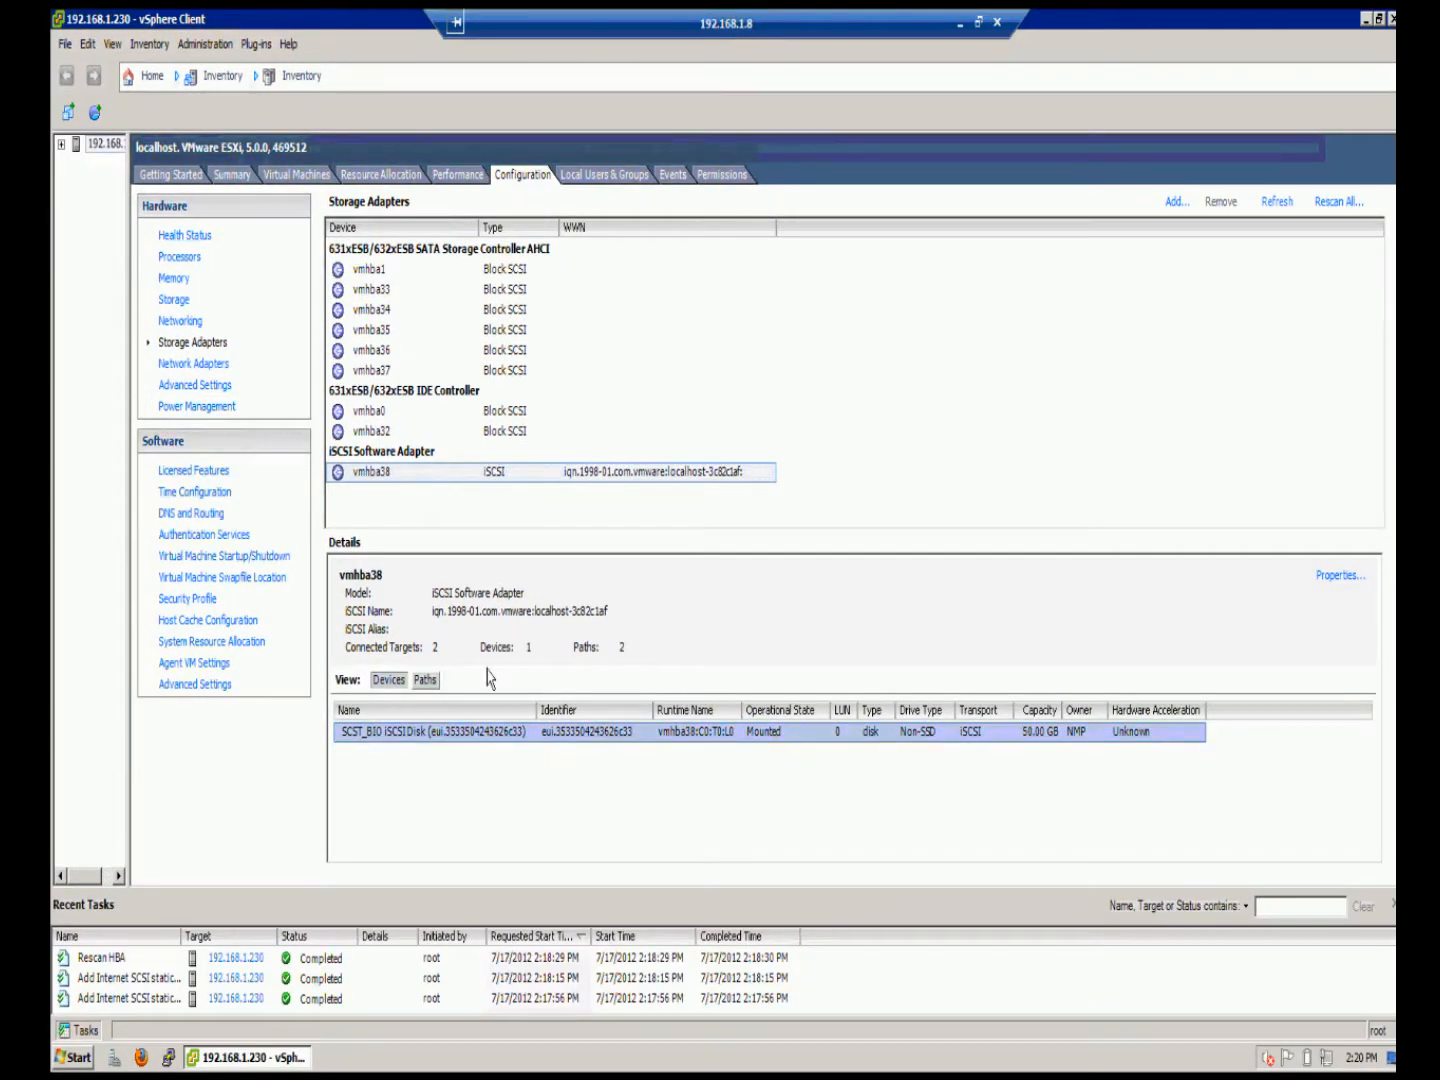
Step: Start adding a Disk/LUN datastore in the host's storage configuration, using the 50 GB SCST_BIO iSCSI disk
left_click(175, 300)
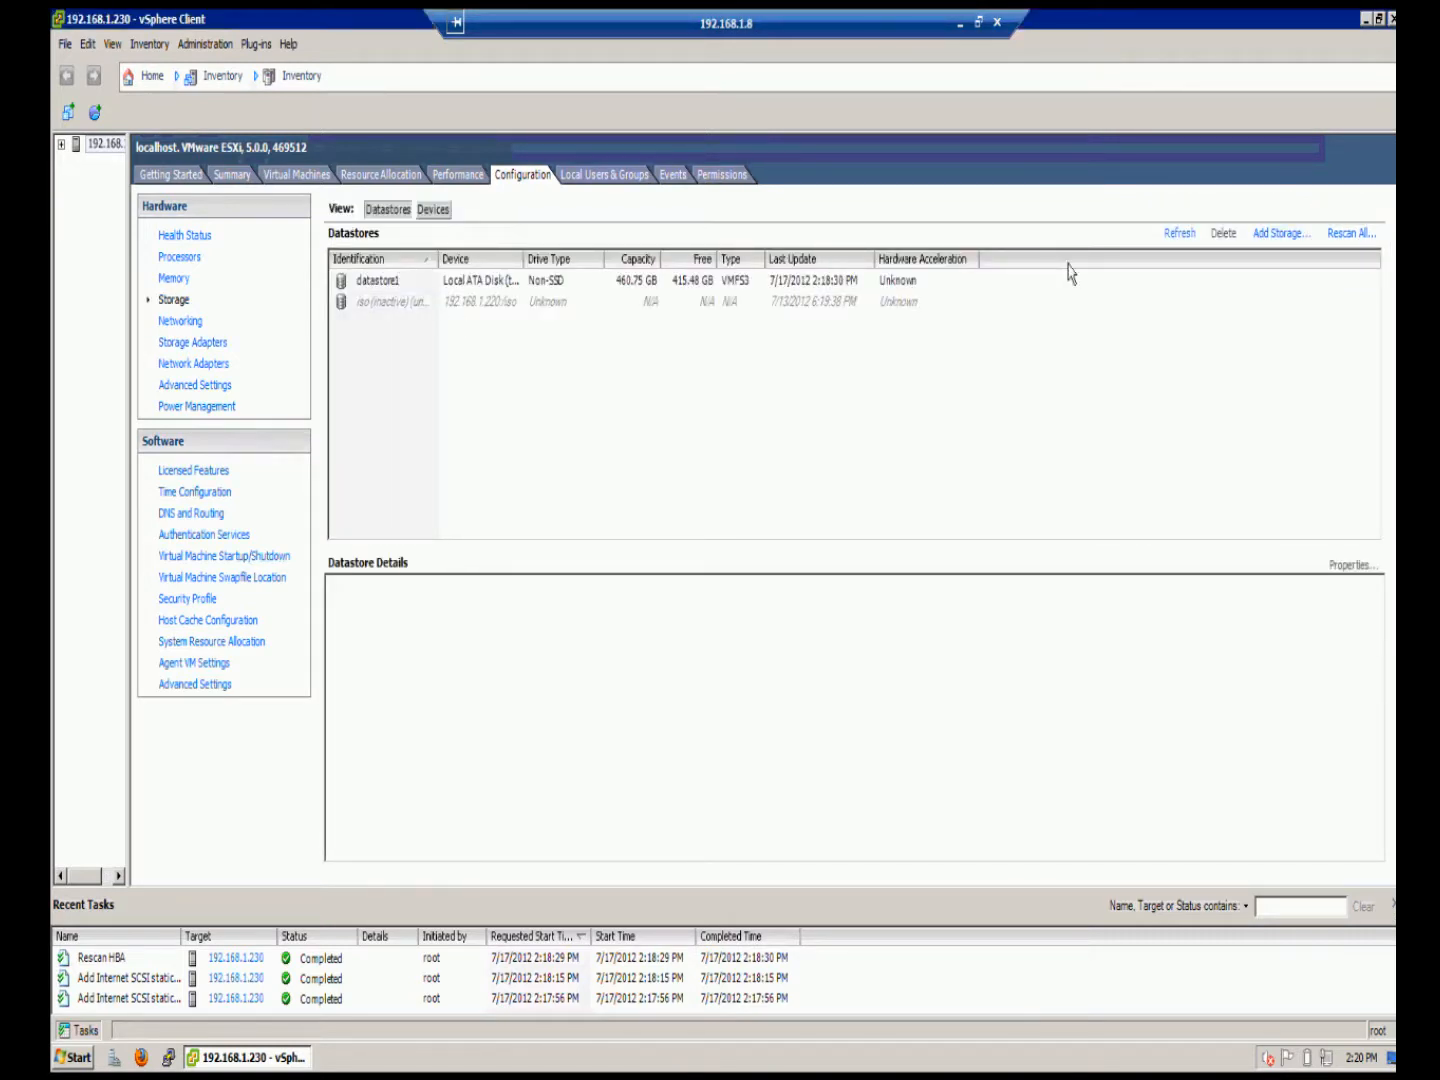
left_click(1286, 232)
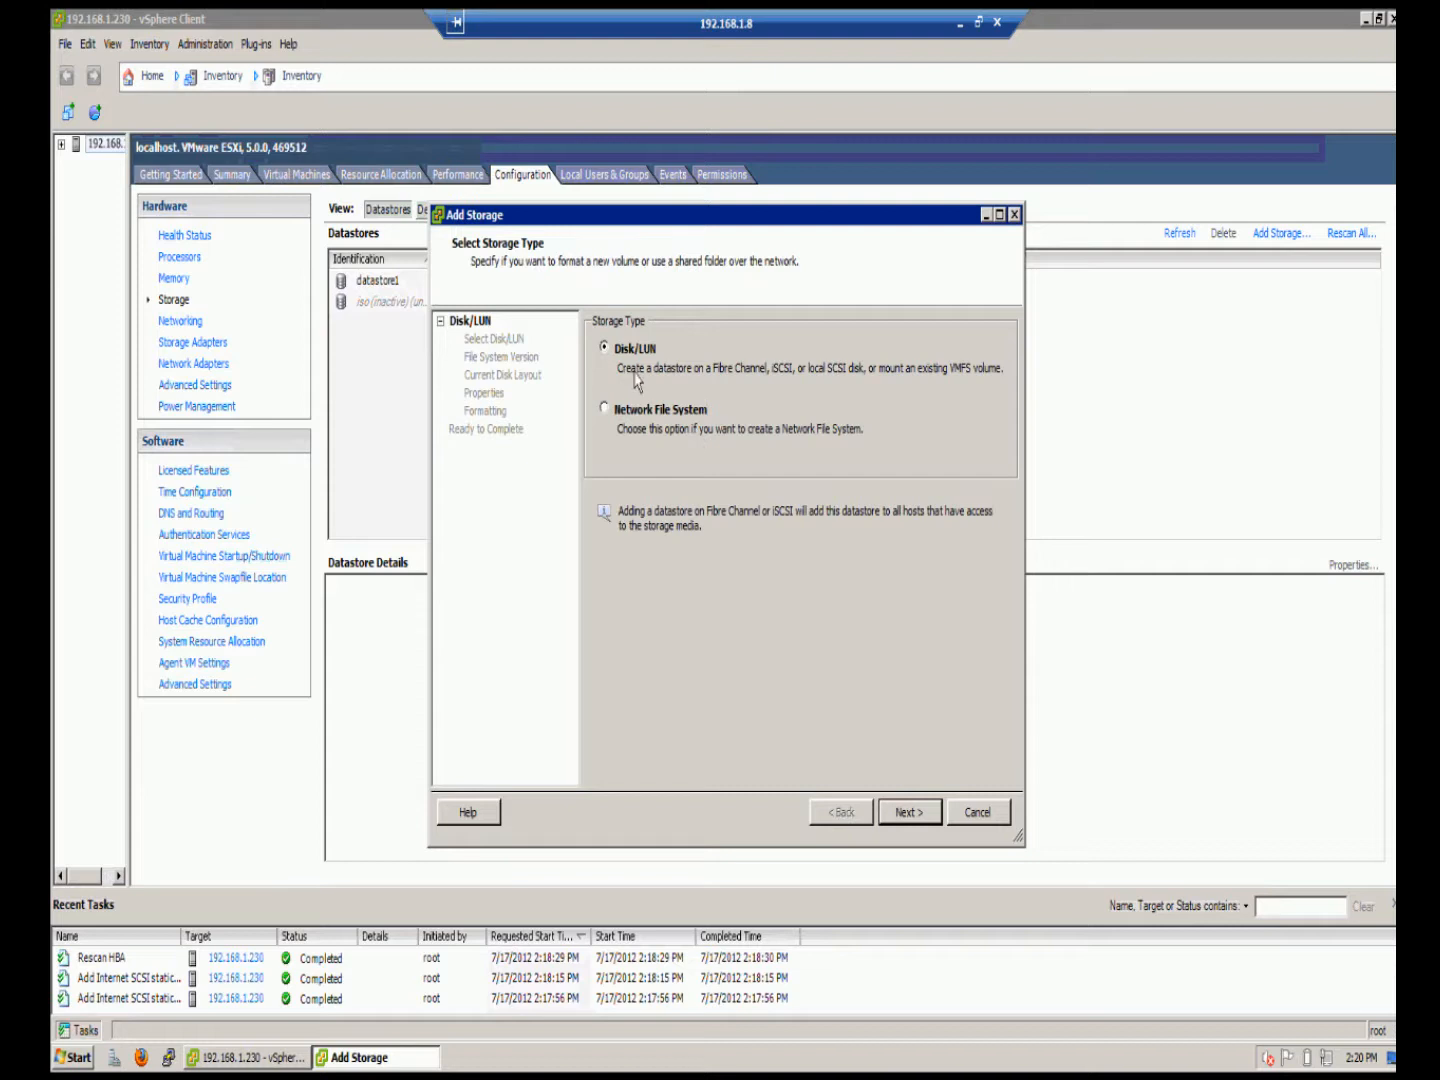
left_click(911, 813)
left_click(672, 391)
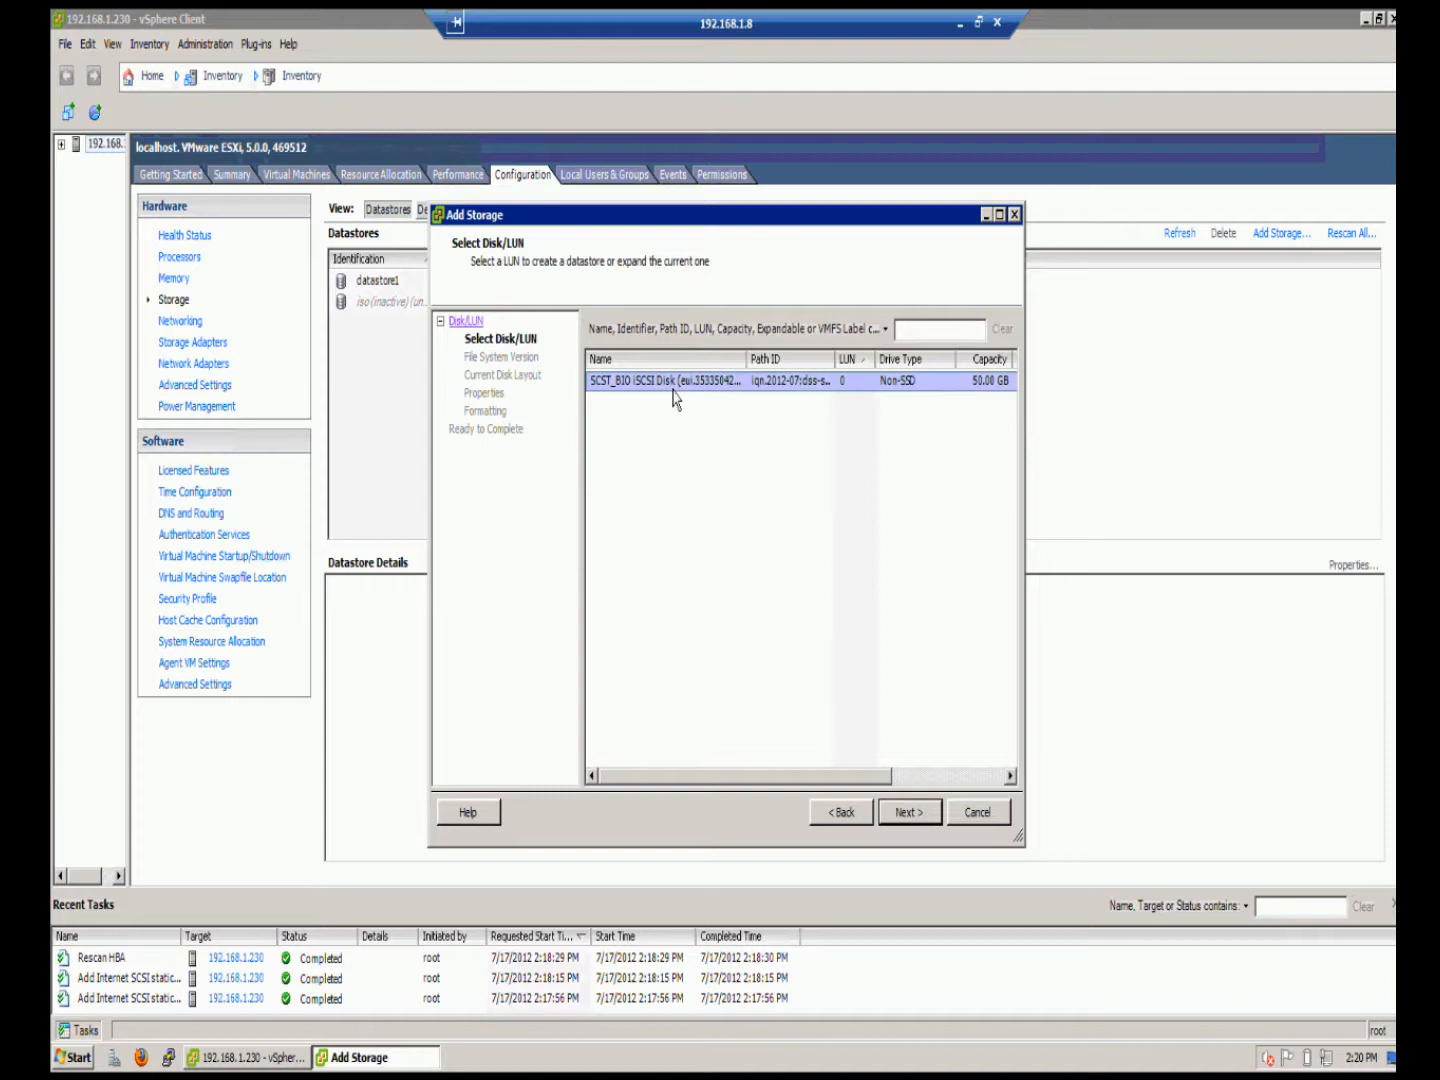
left_click(912, 813)
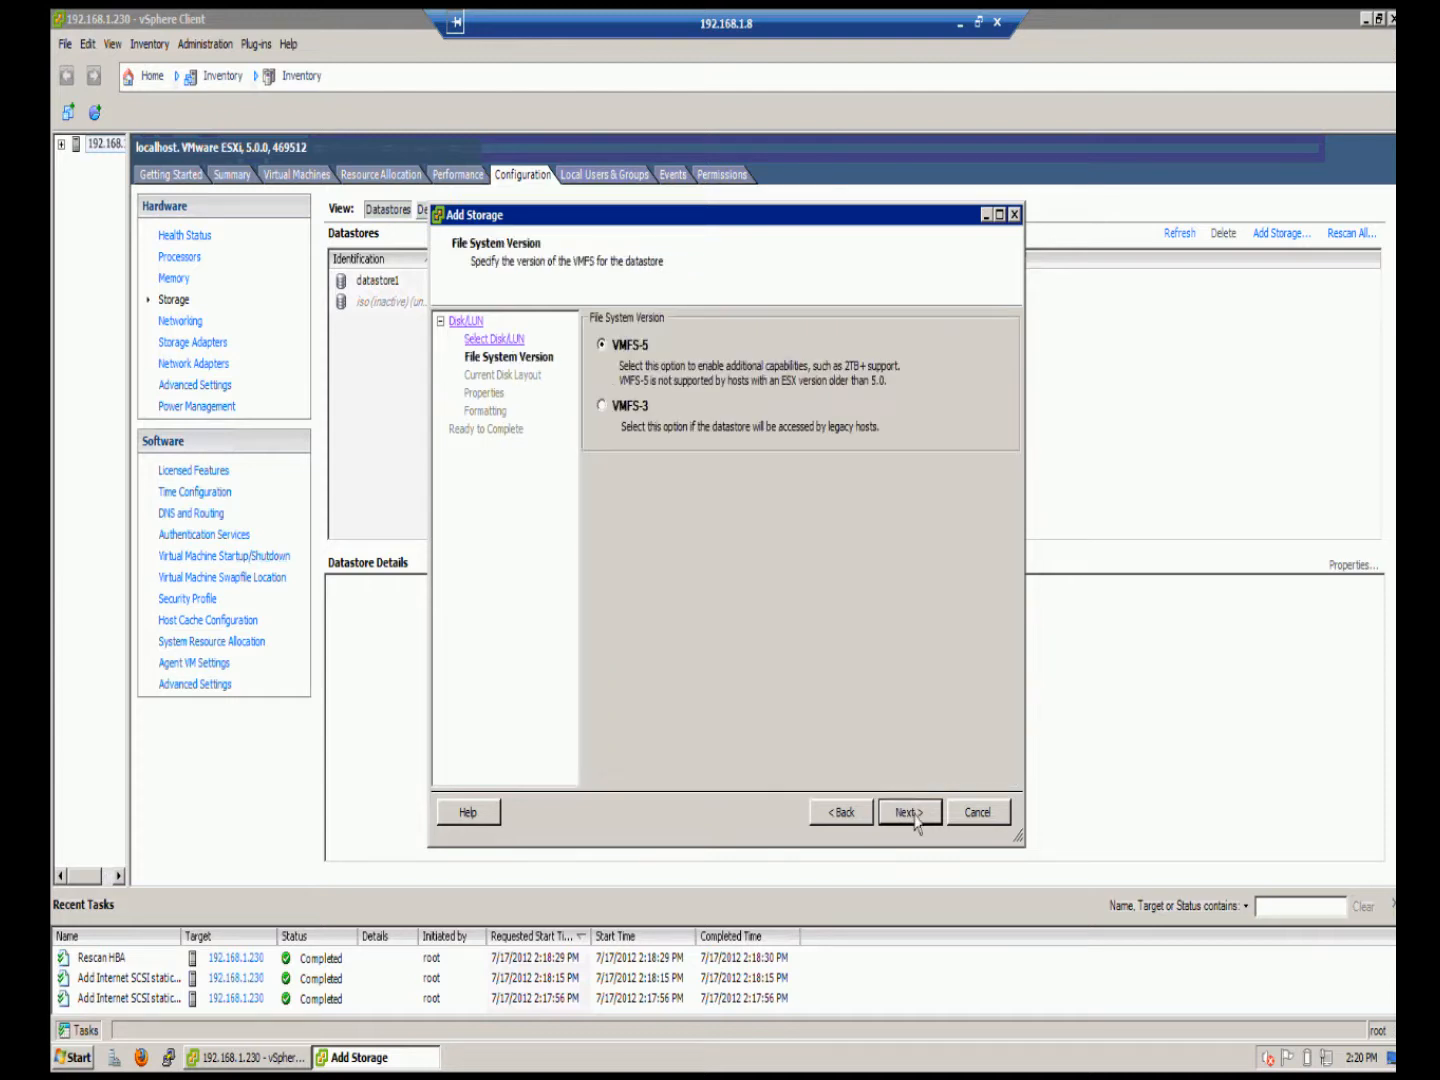
Step: Create the datastore as VMFS-5 named DSS-V6, using the maximum available space
left_click(921, 819)
left_click(918, 813)
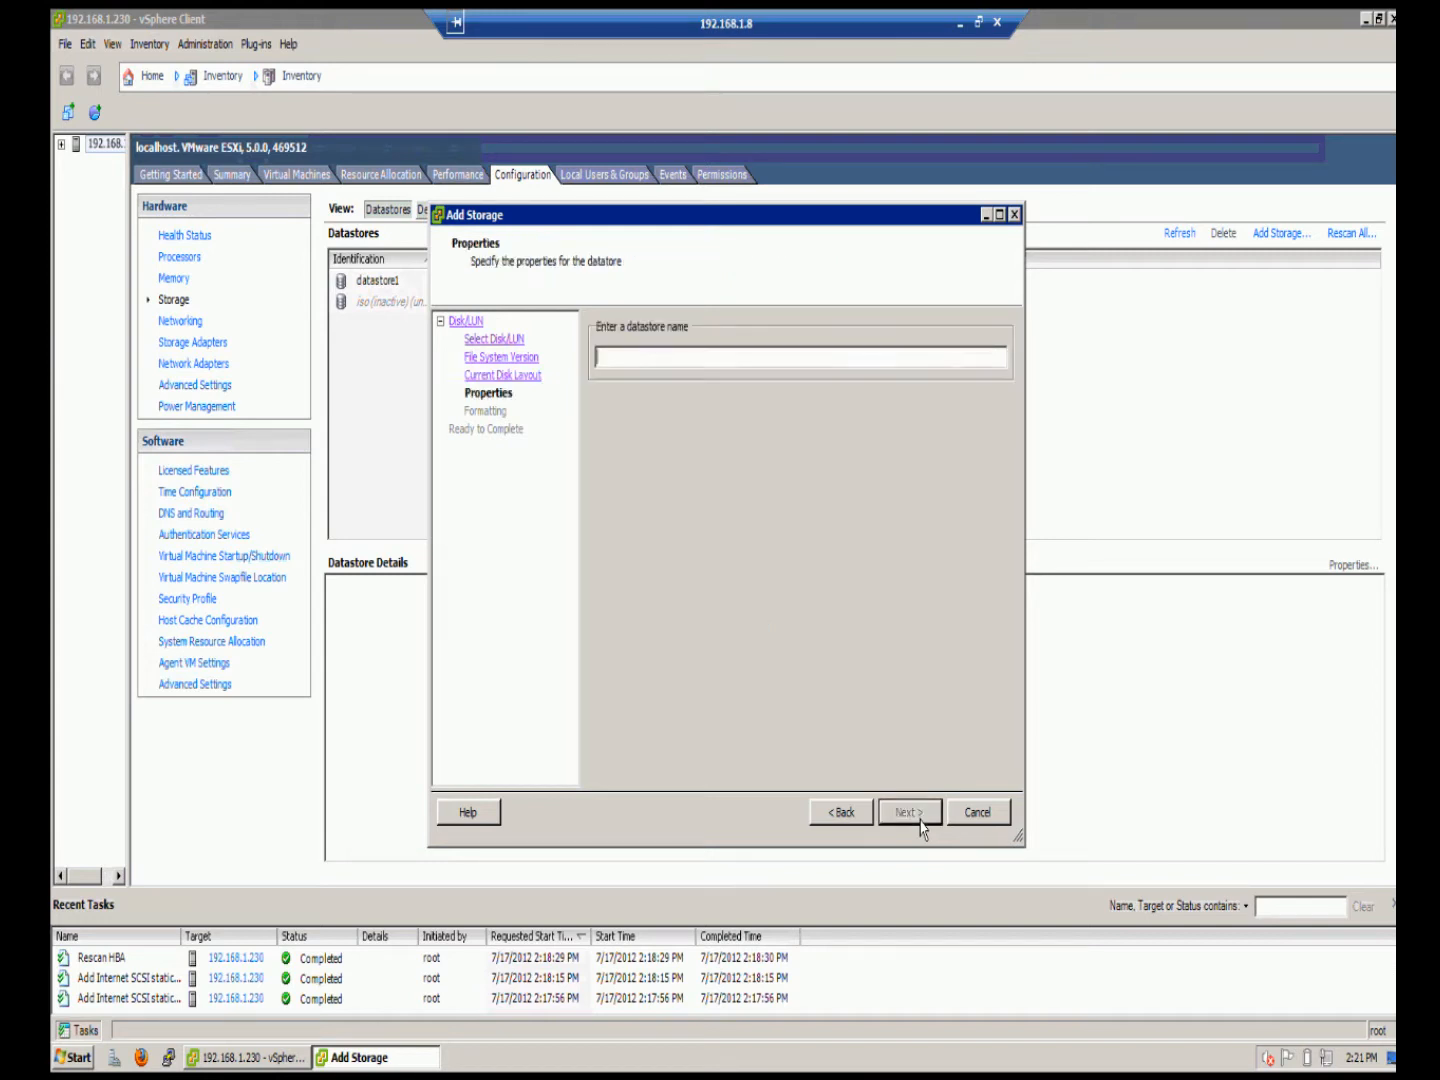
type("p")
left_click(910, 815)
left_click(914, 826)
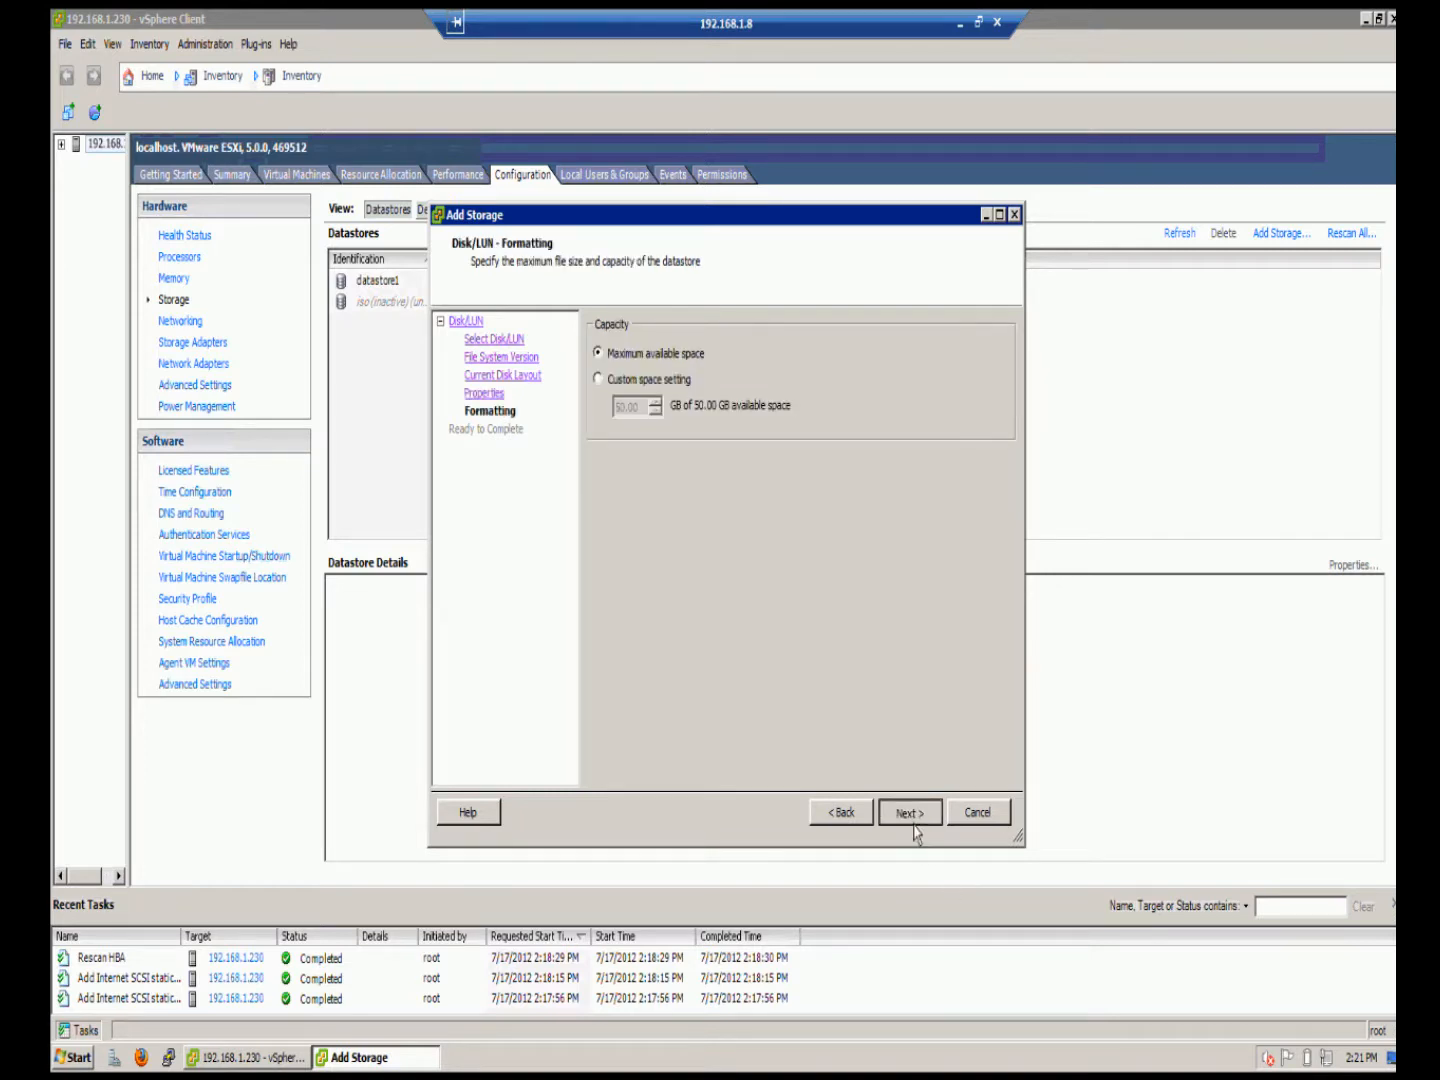
left_click(912, 813)
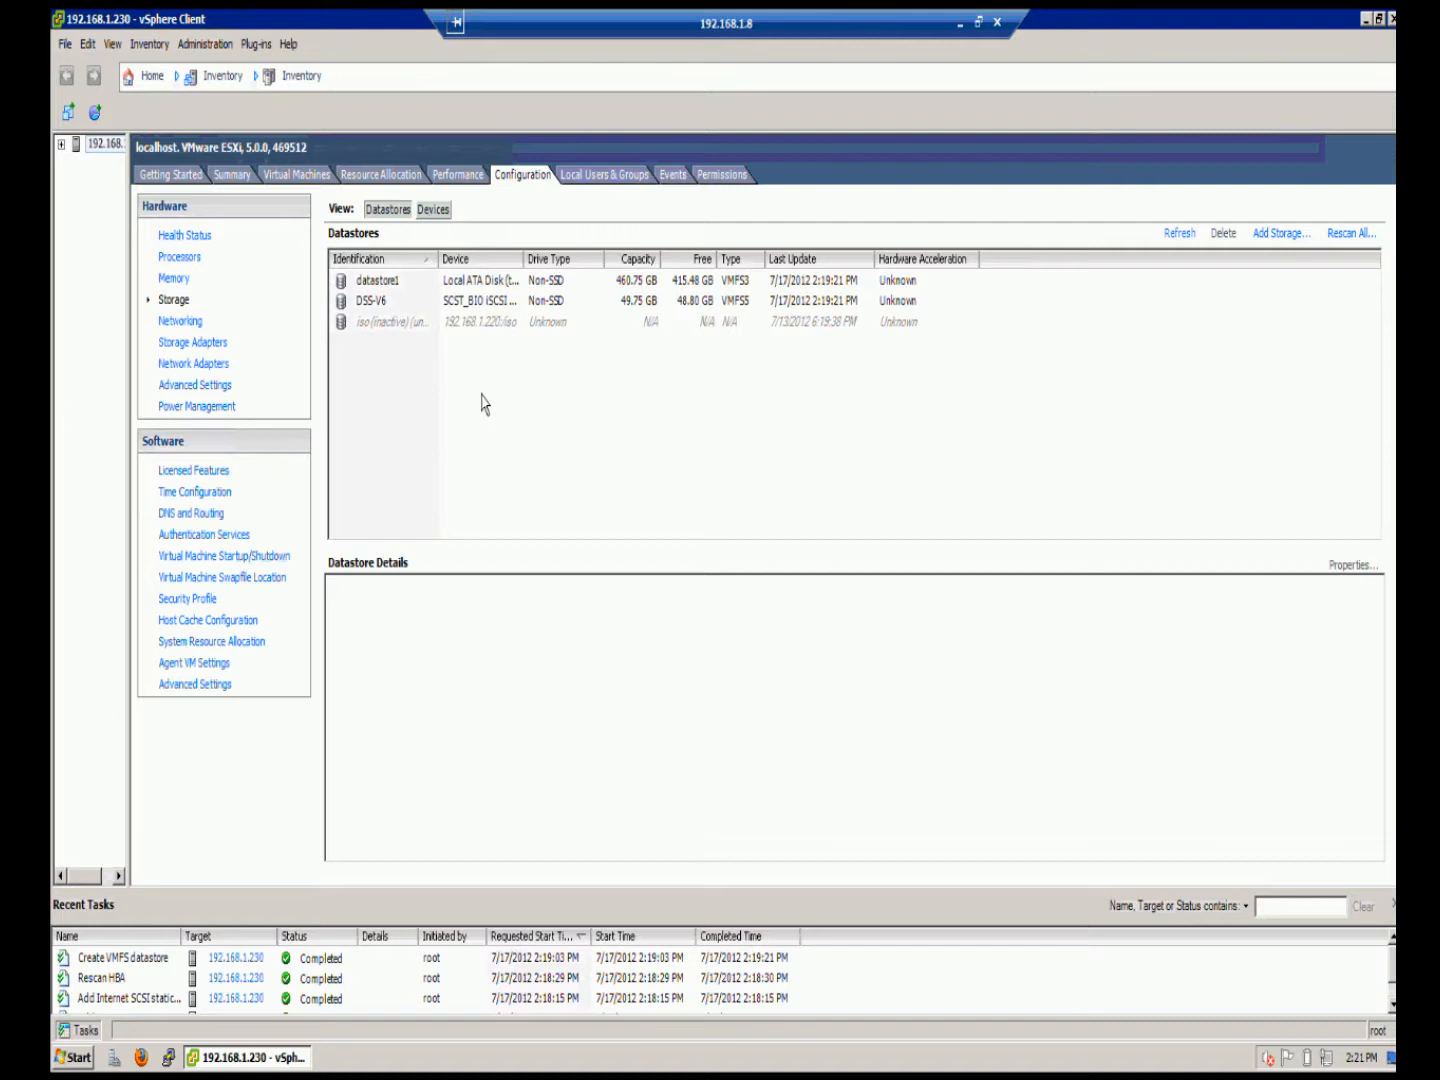
Step: Open path management for the DSS-V6 datastore and examine the status of its 192.168.10.11 and 192.168.11.11 paths
left_click(457, 312)
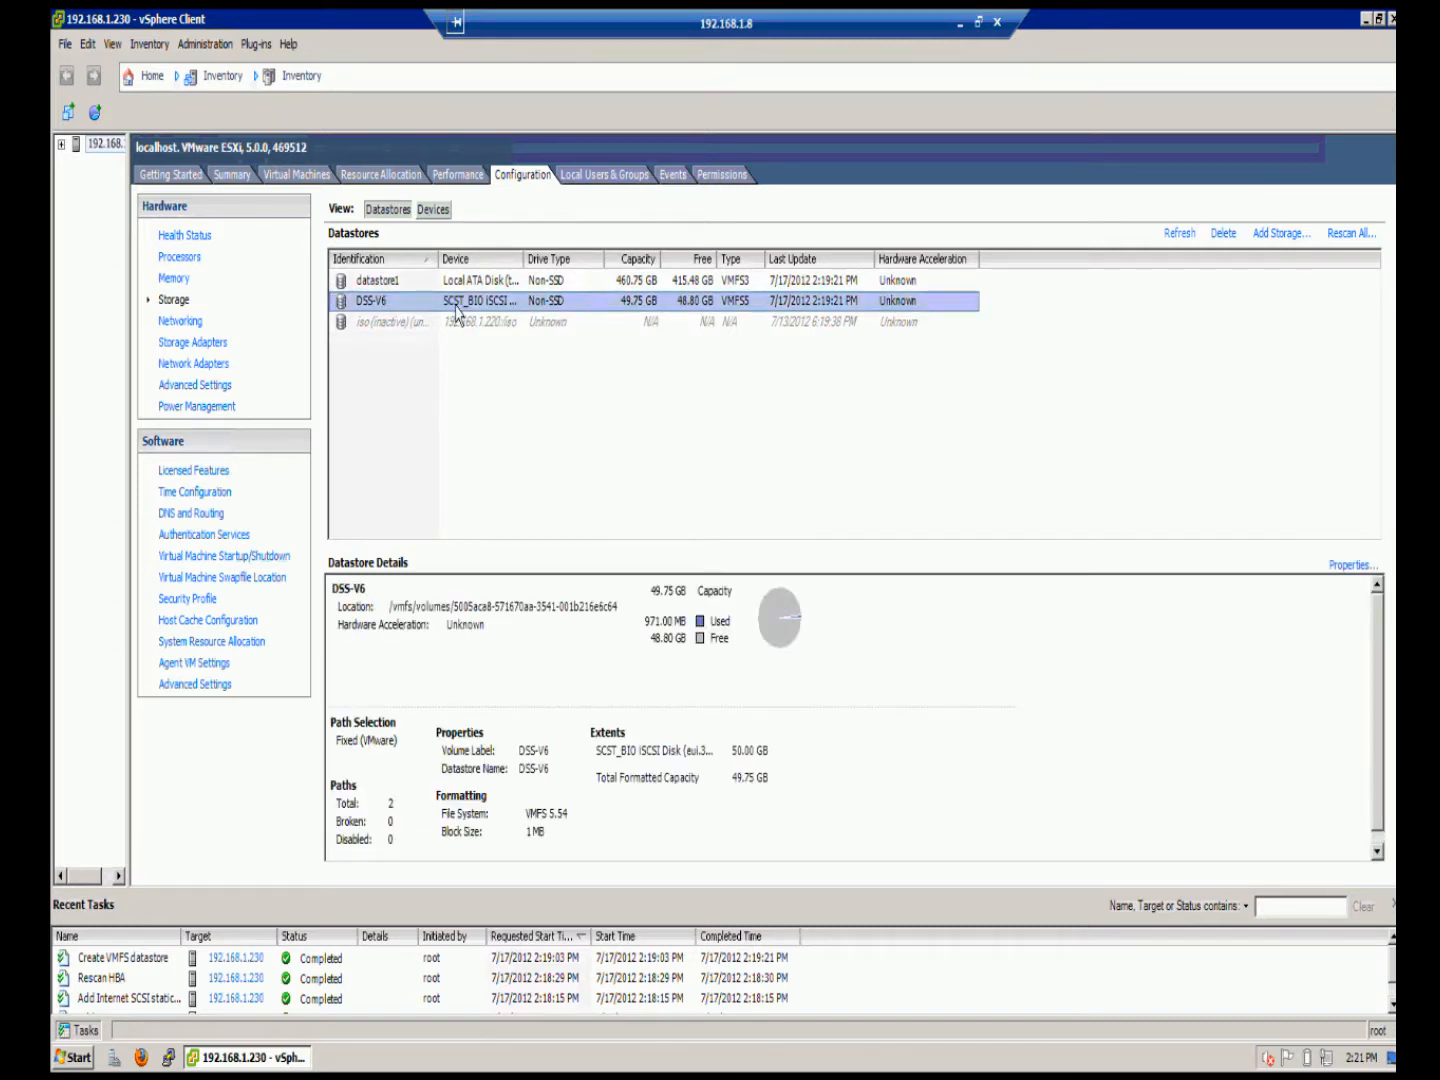
right_click(457, 312)
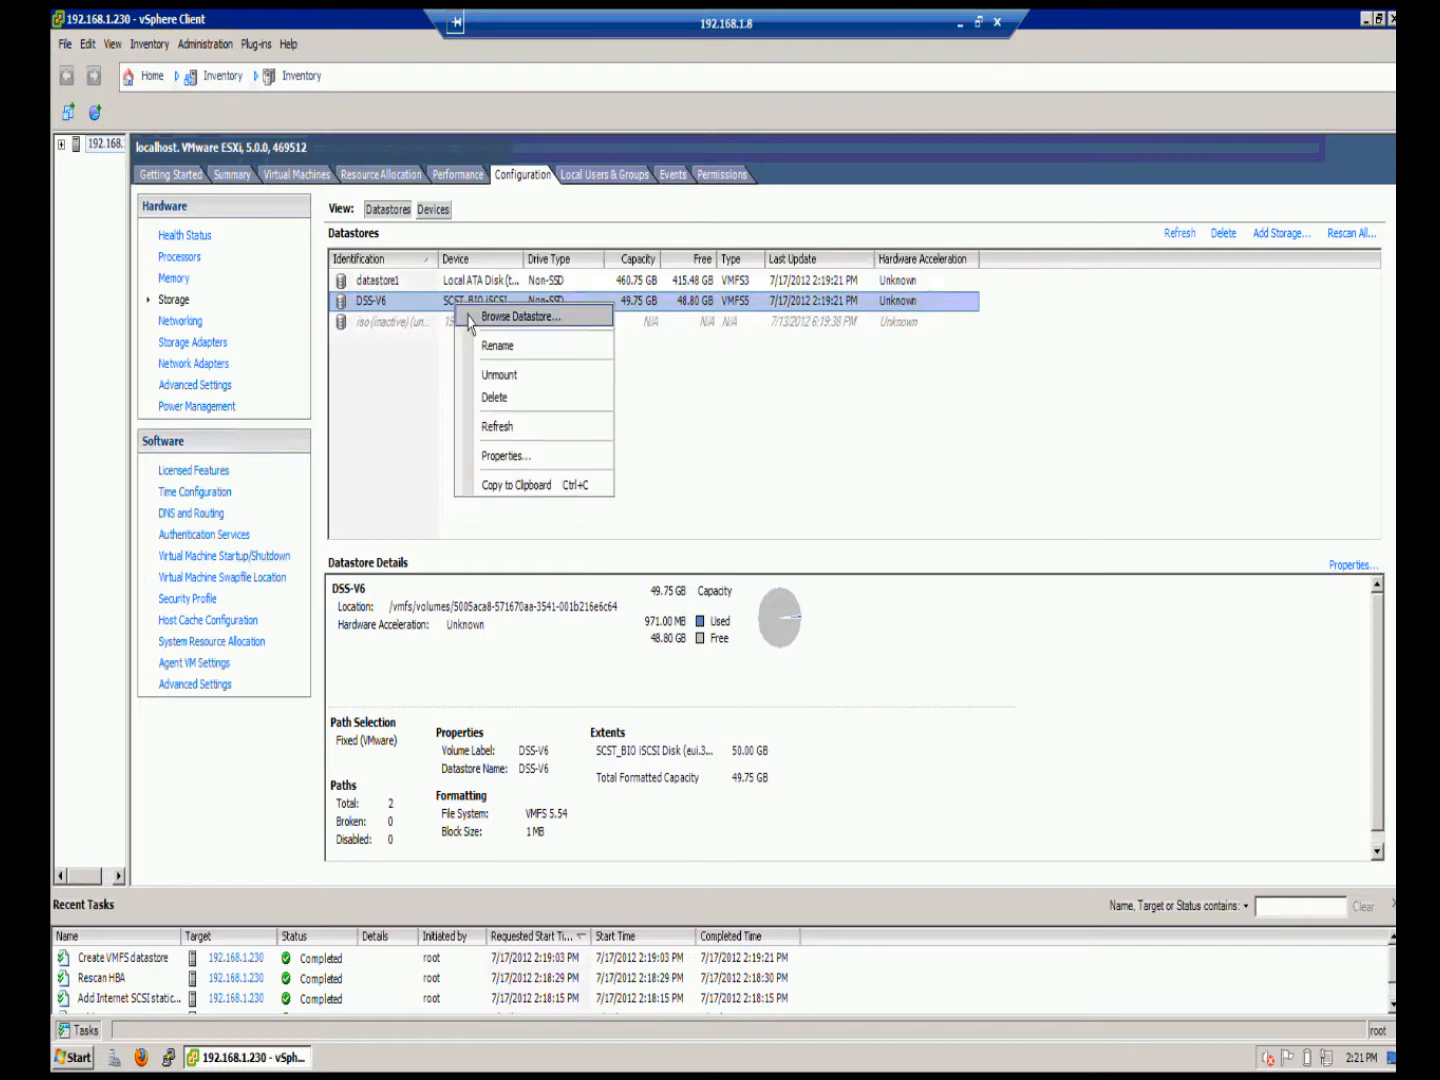
left_click(517, 458)
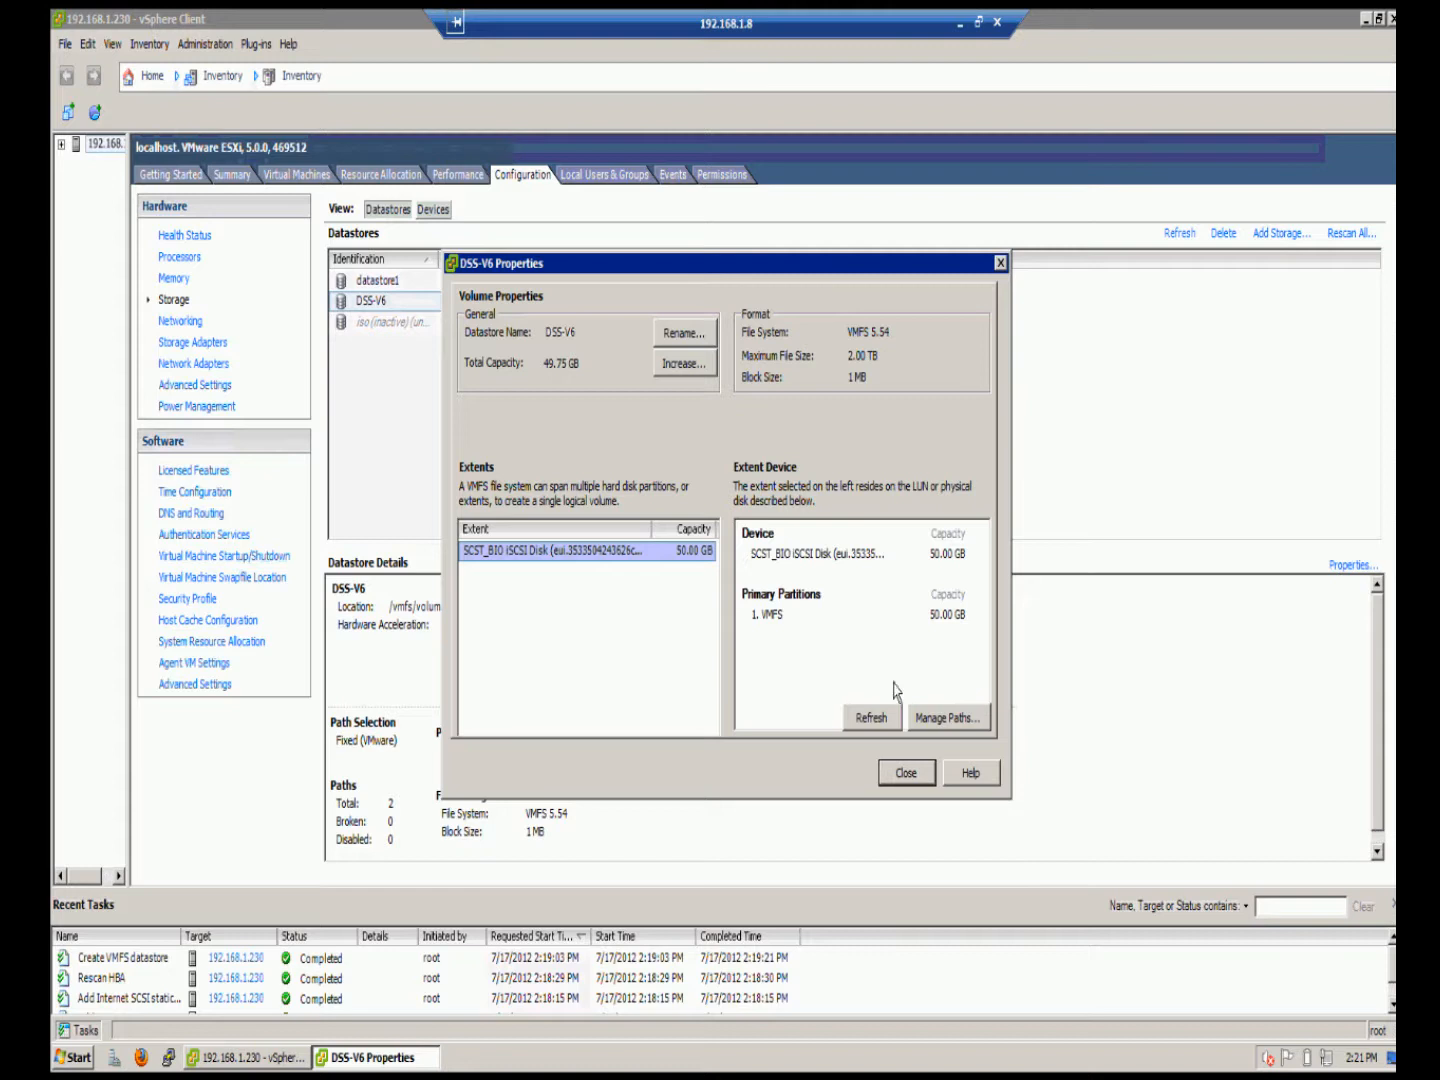
left_click(975, 726)
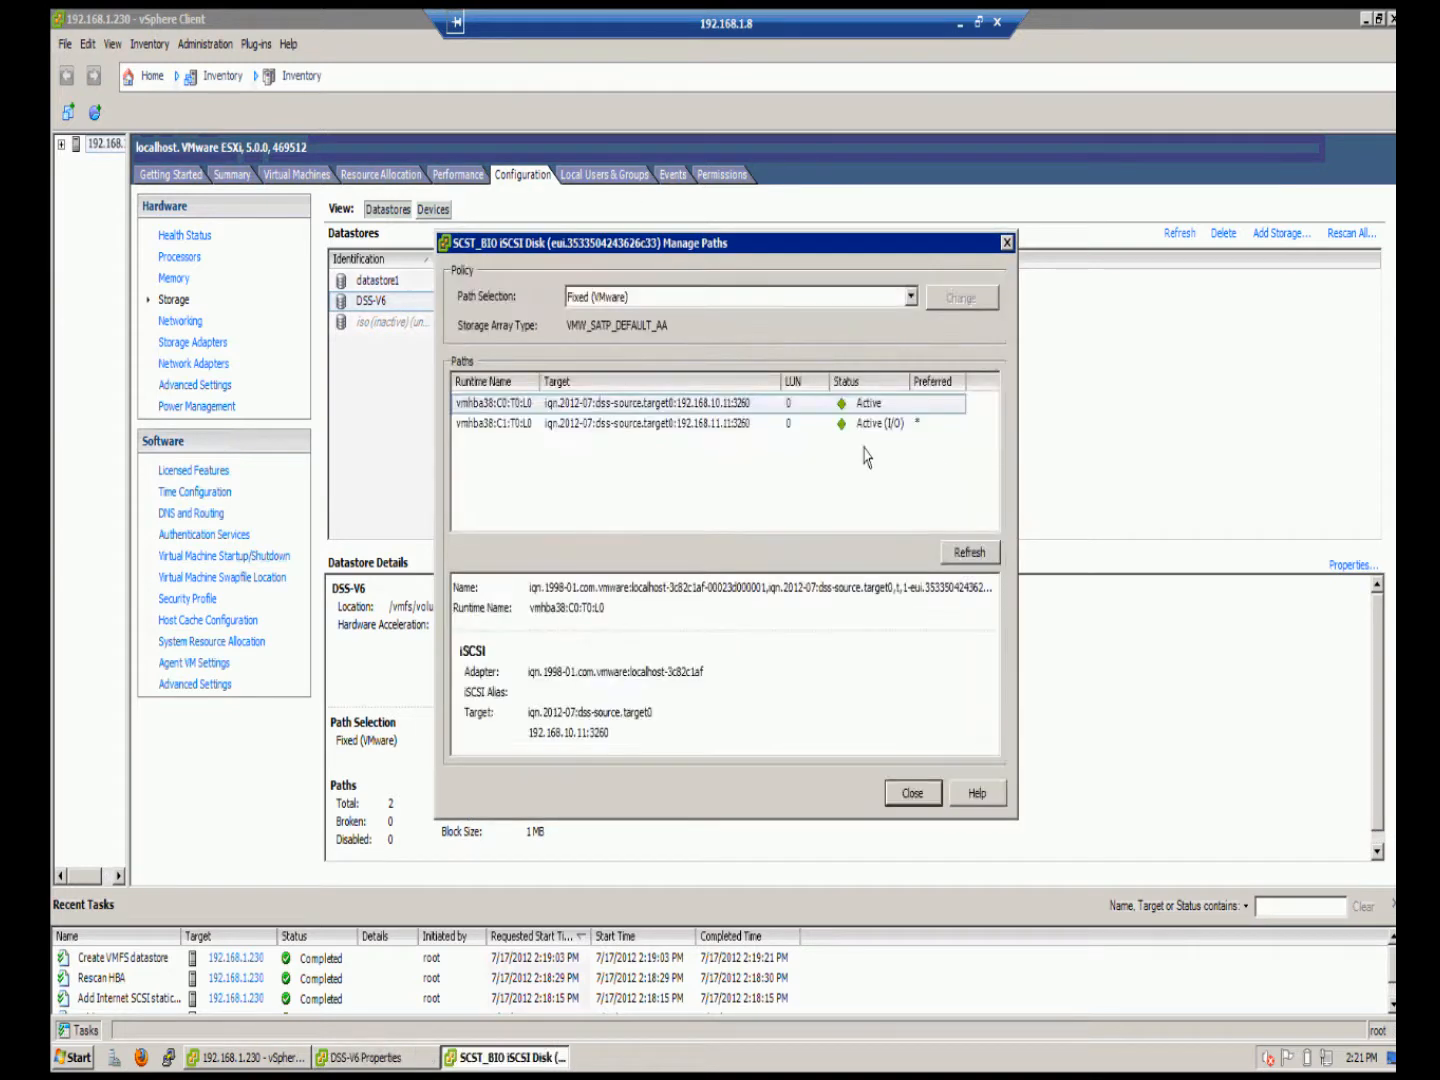
left_click(708, 426)
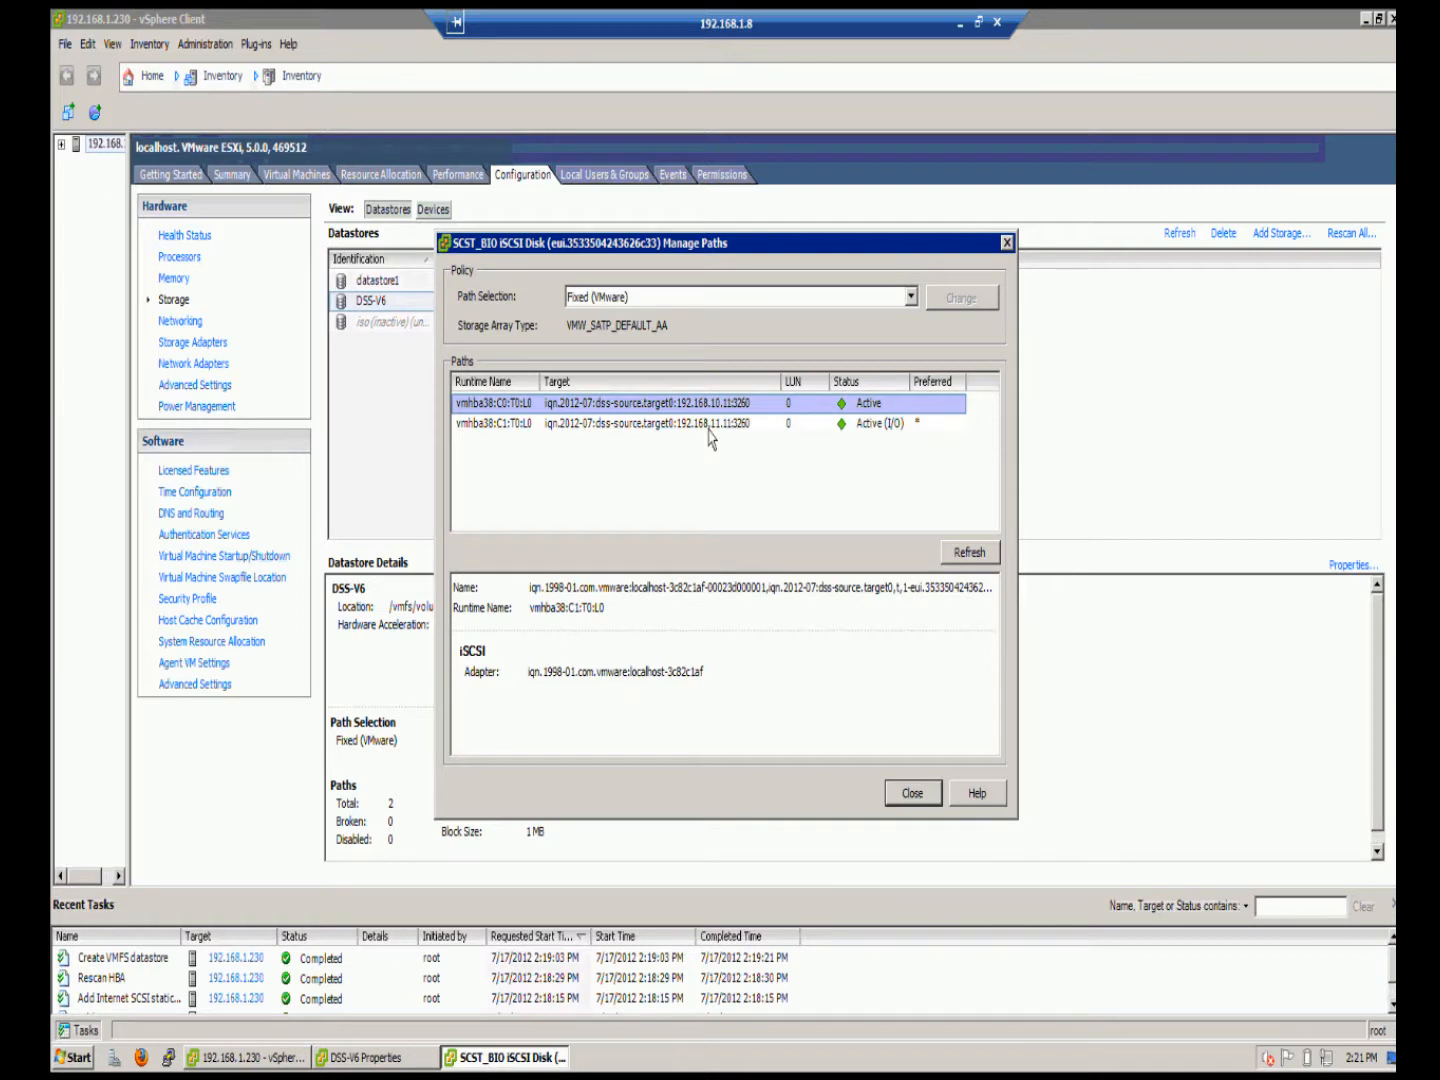
left_click(709, 427)
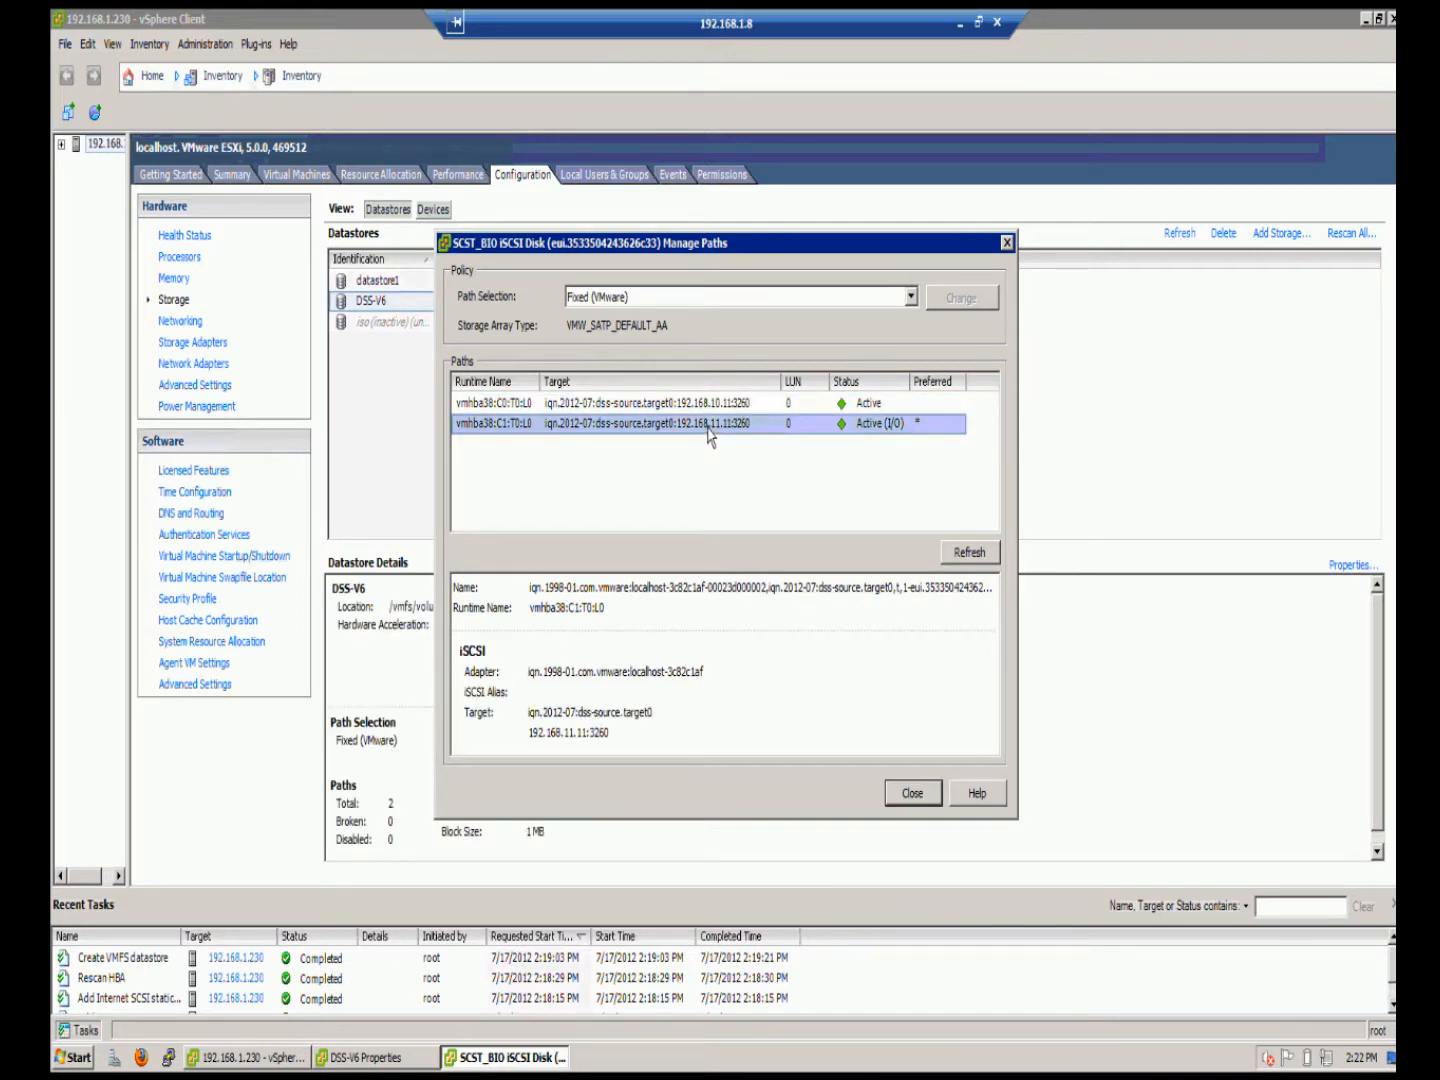
left_click(671, 407)
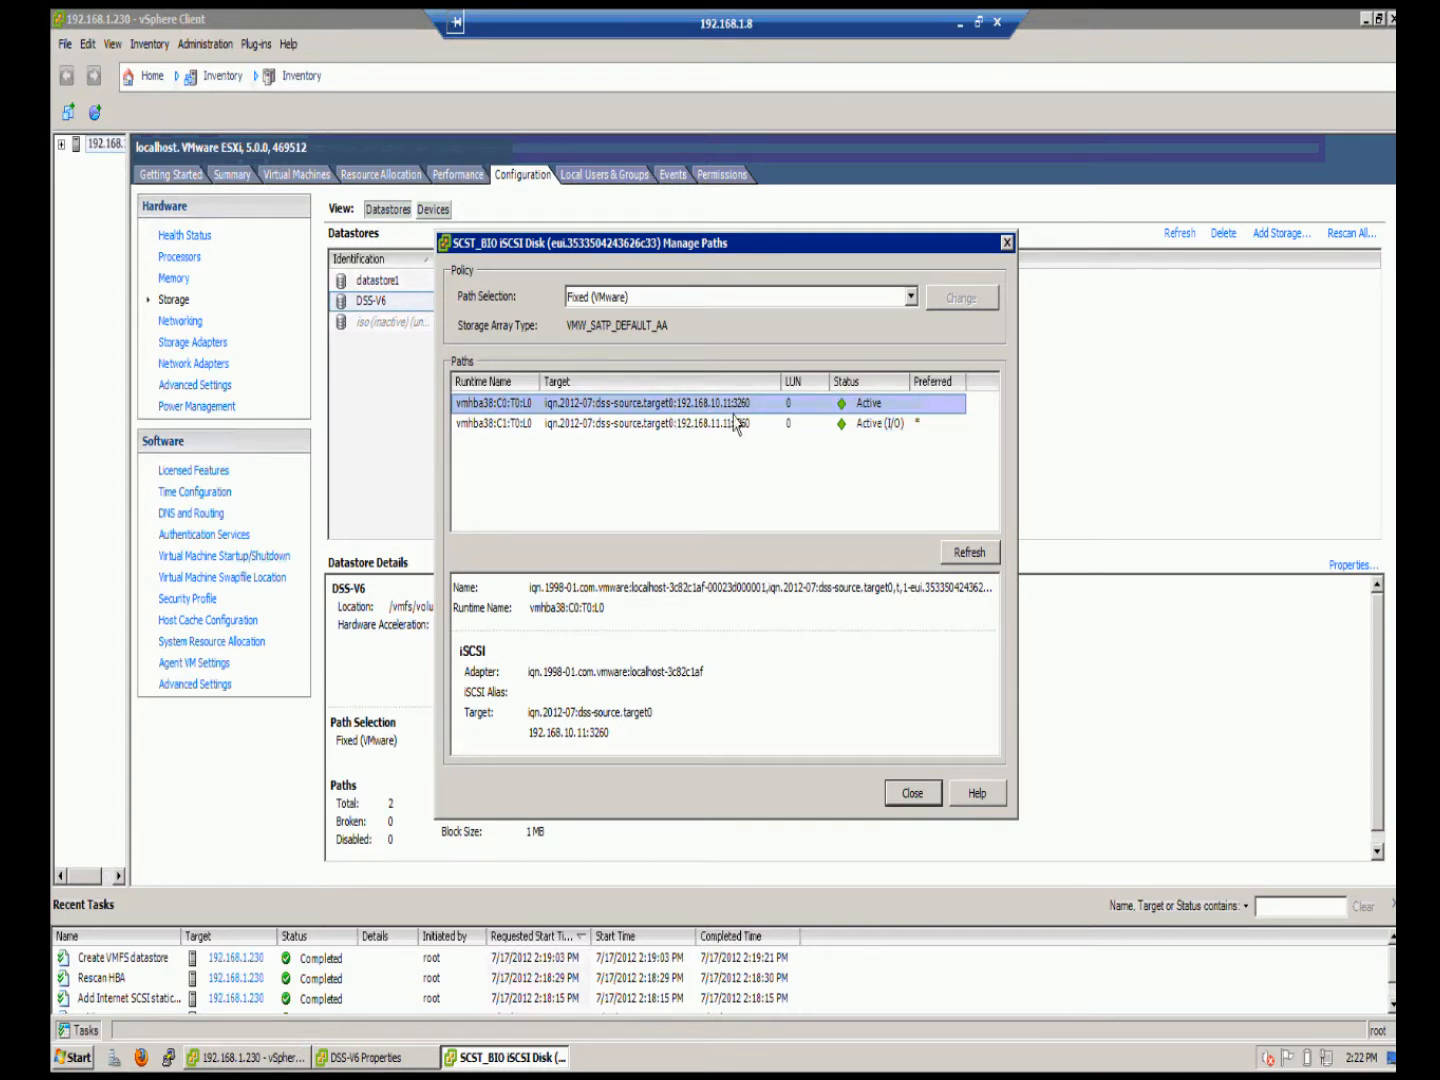
Step: Change the DSS-V6 disk's path selection policy to Round Robin (VMware) and check the 192.168.11.11 path
left_click(911, 297)
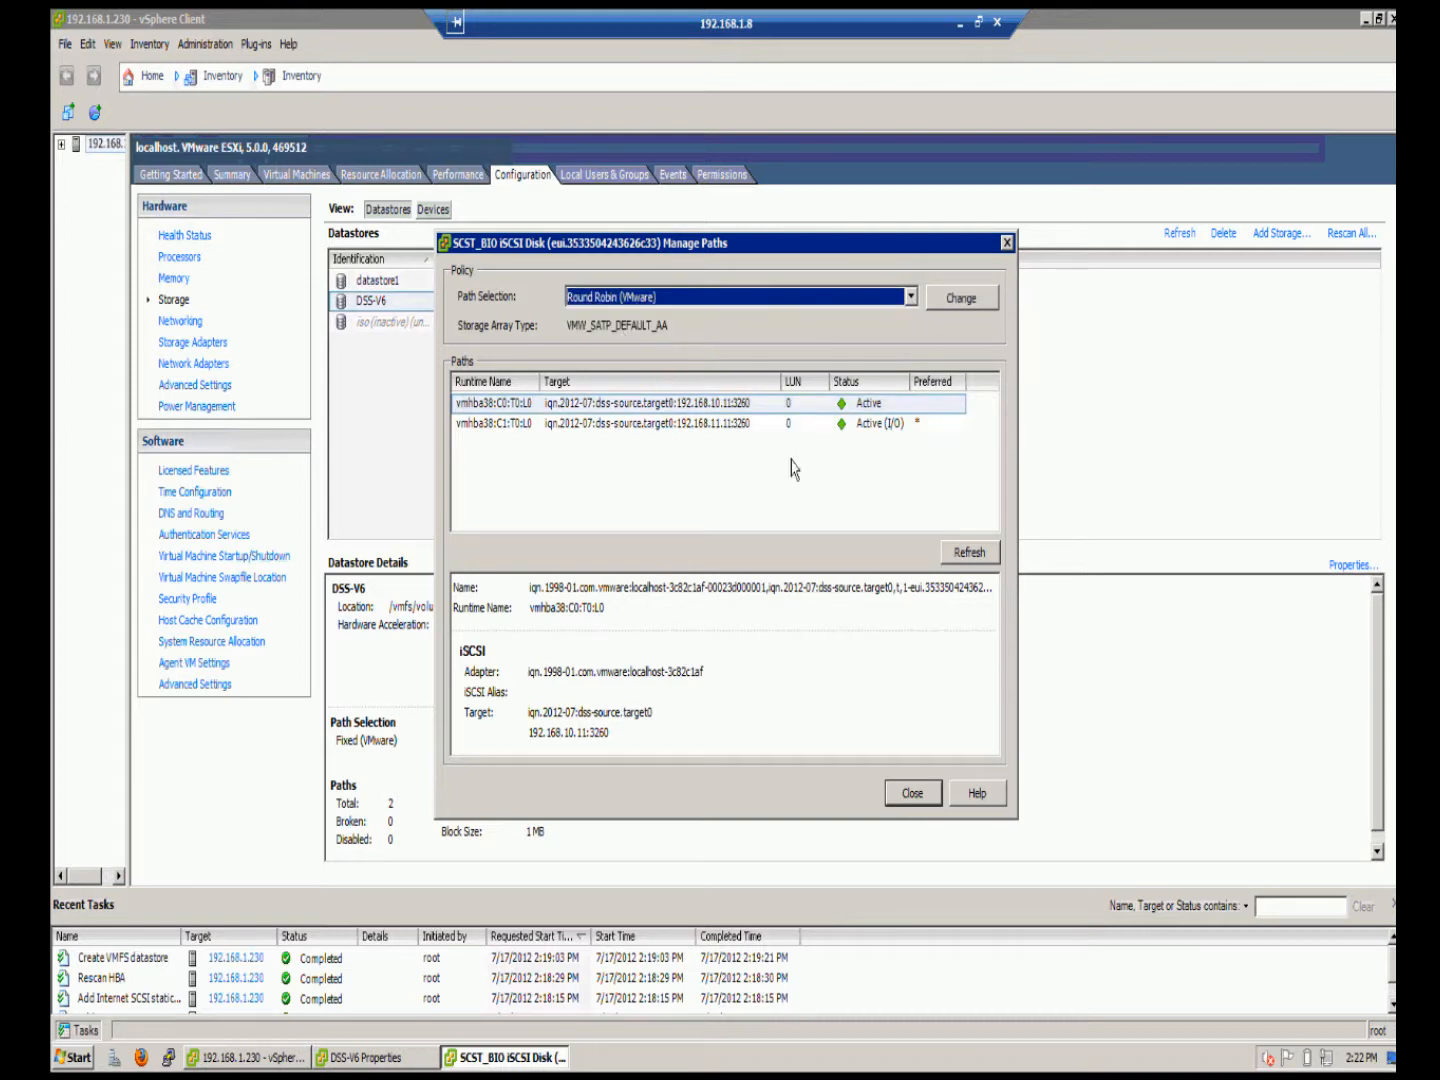
left_click(985, 301)
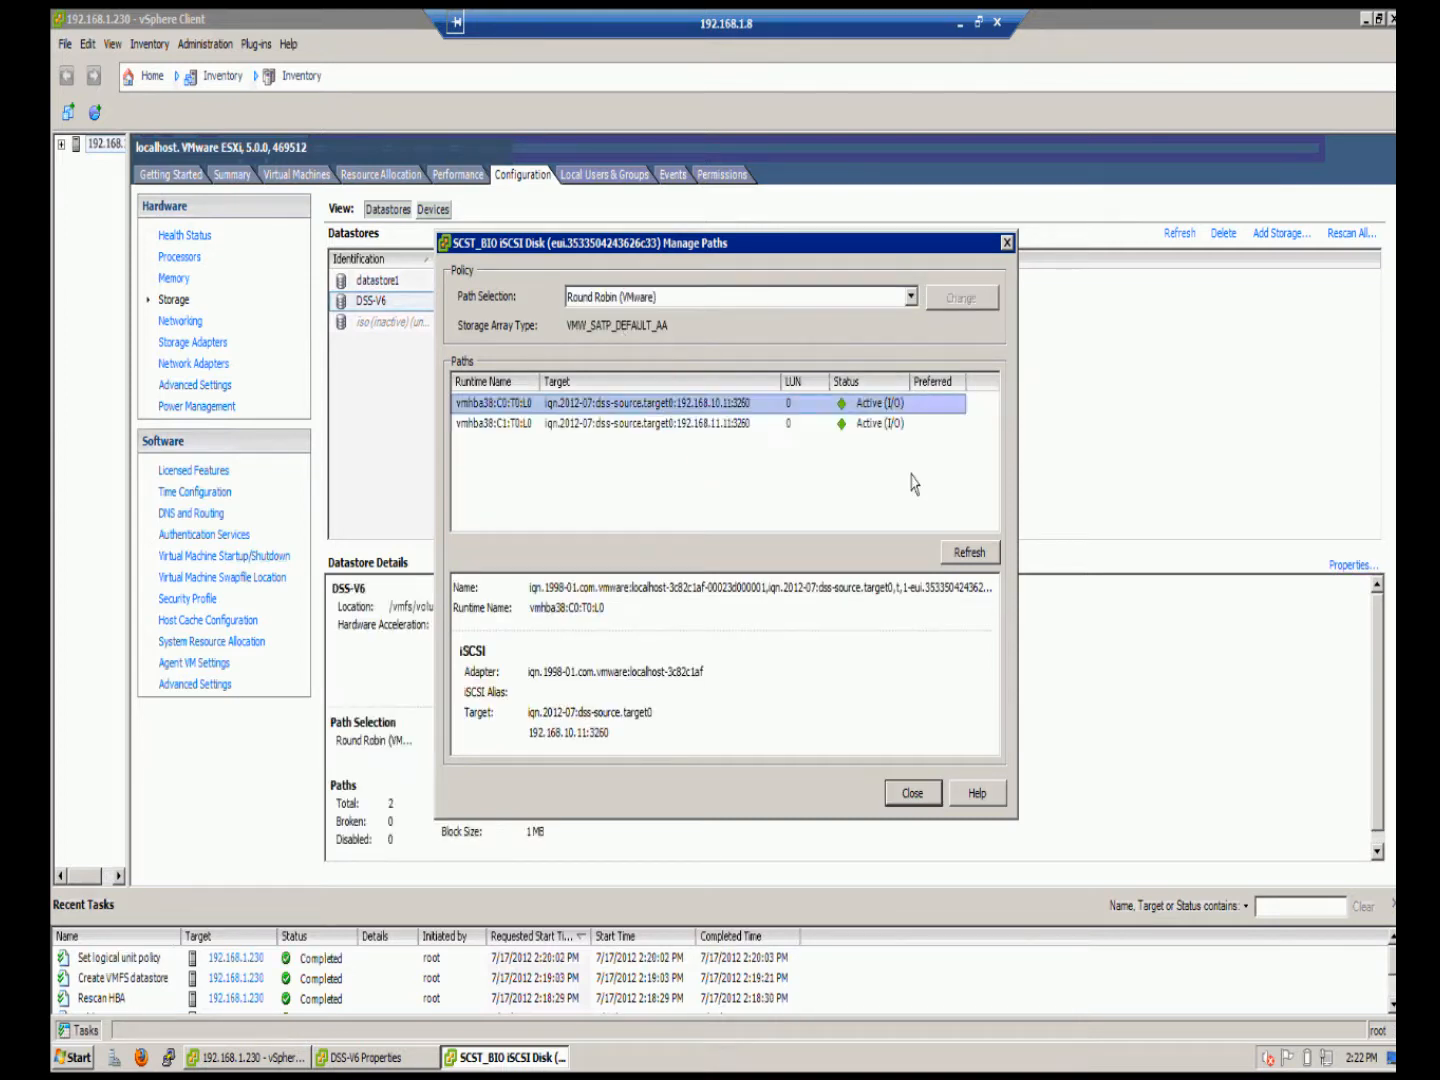
left_click(873, 425)
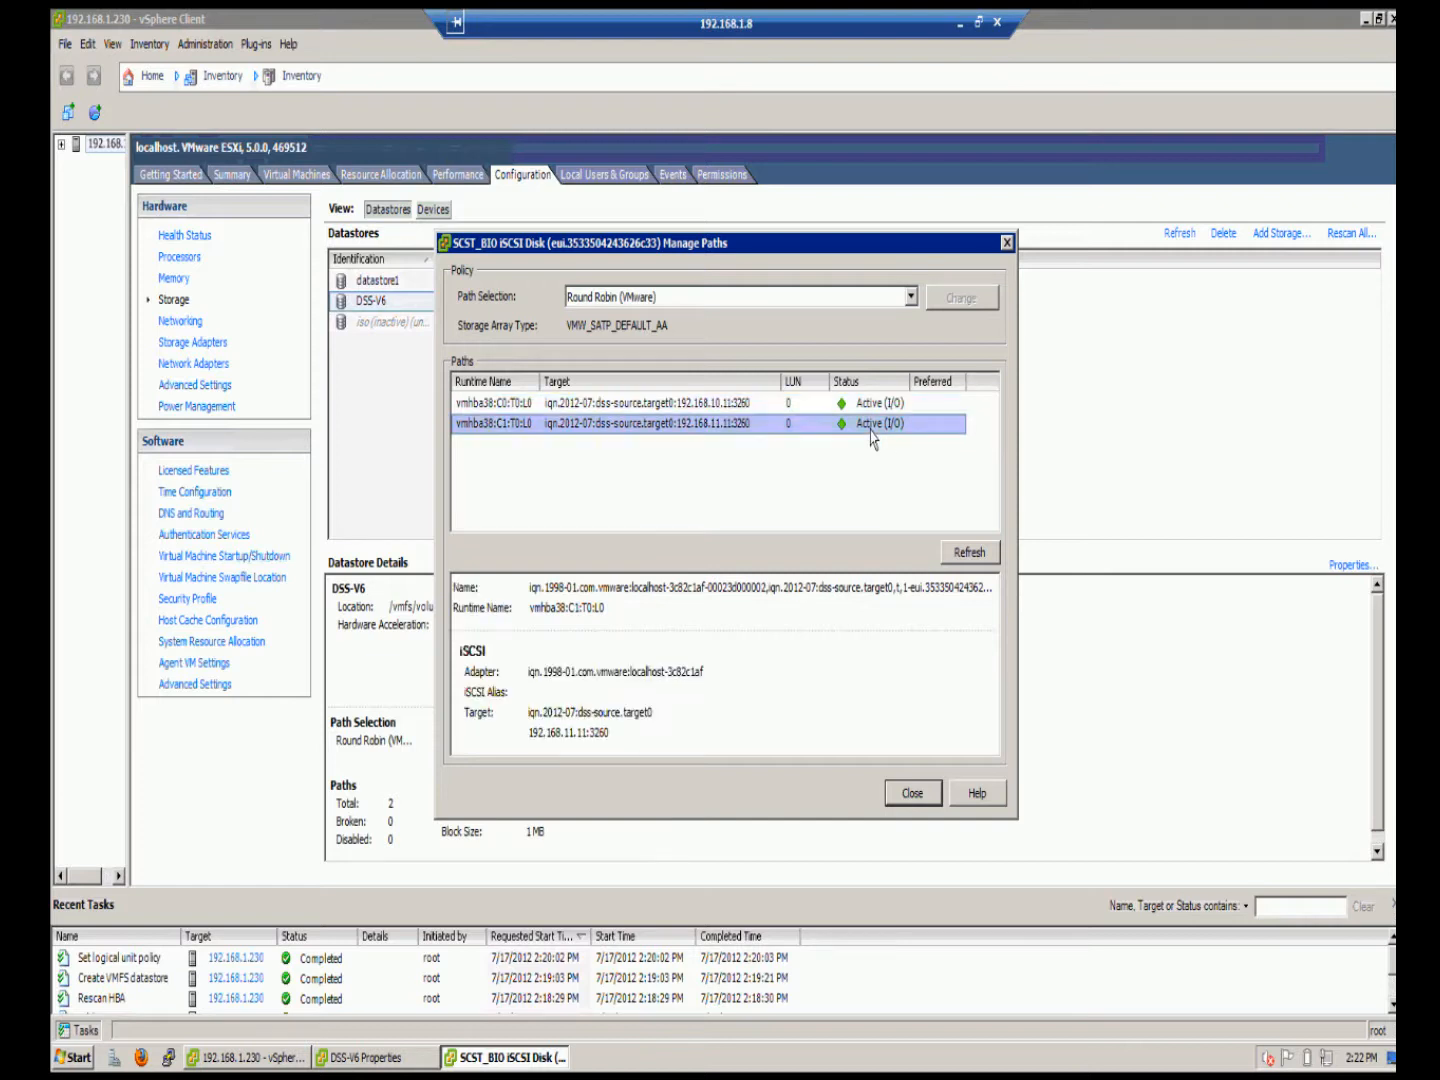
Step: Switch the path selection policy to Fixed (VMware) with the 192.168.10.11 path selected
left_click(860, 404)
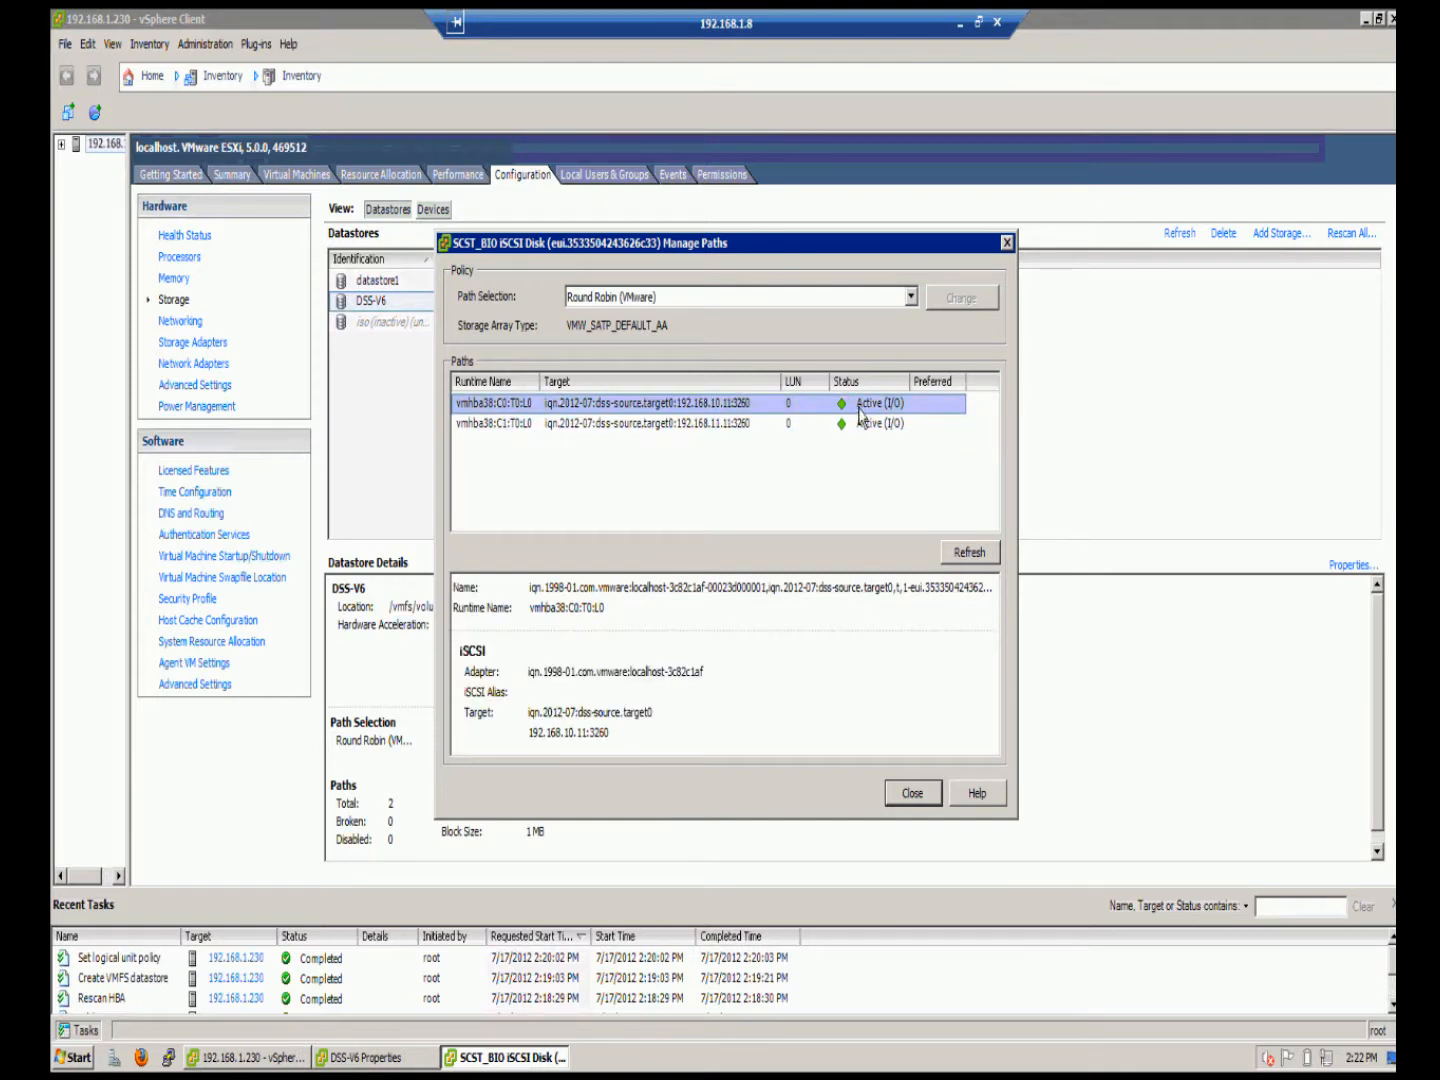
left_click(911, 297)
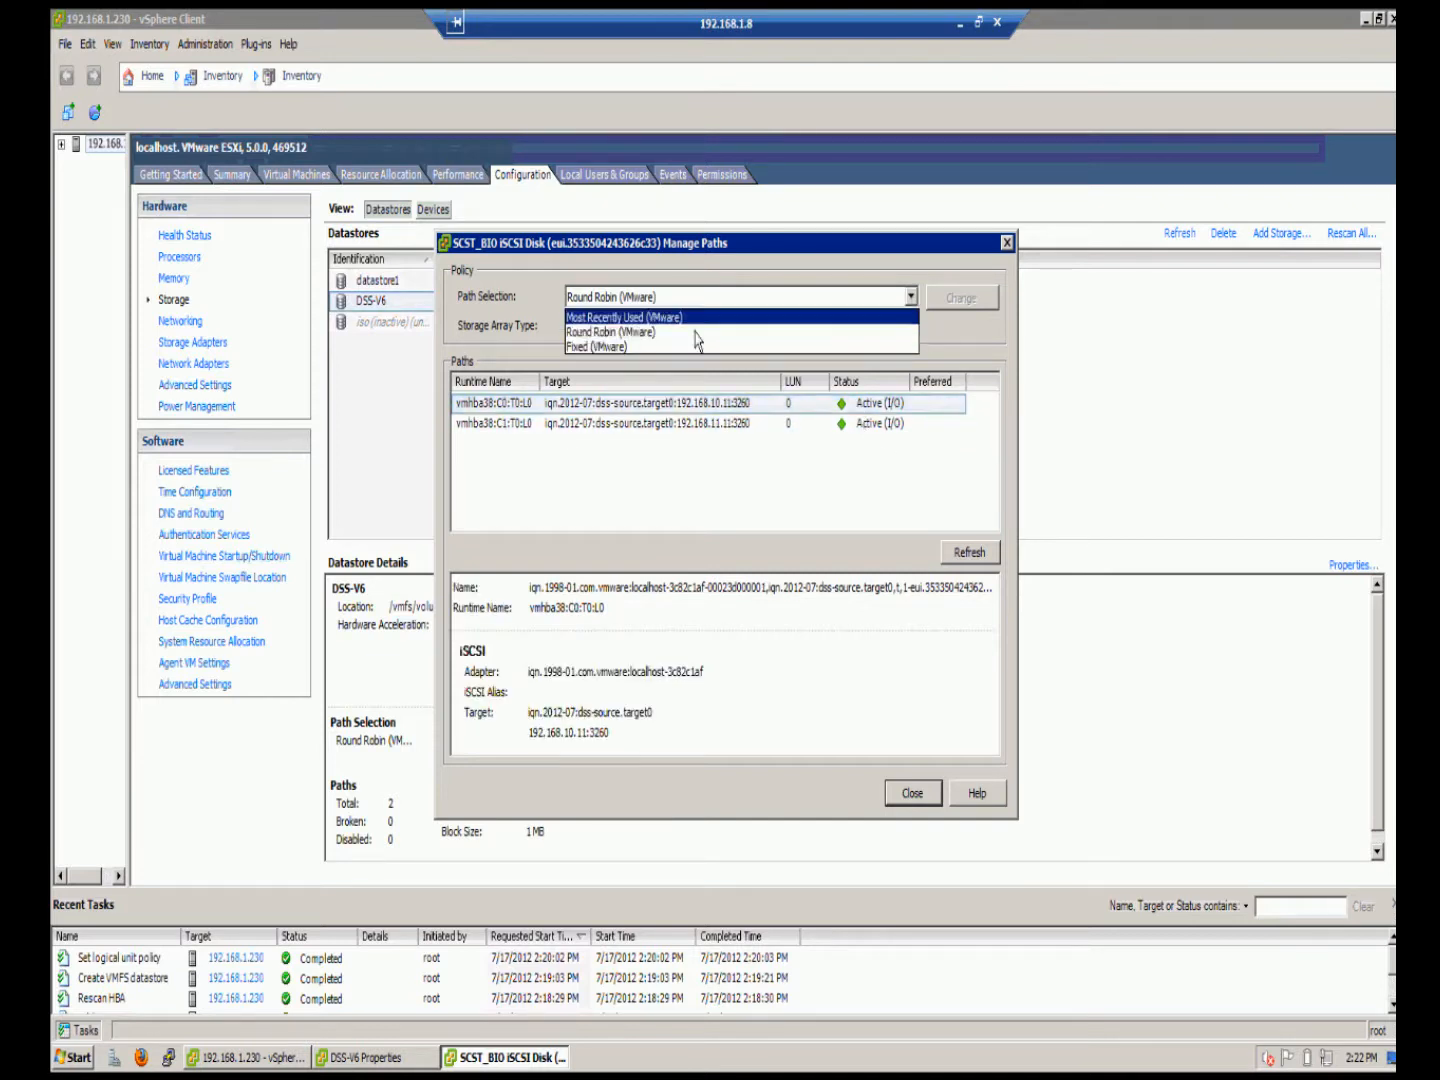
left_click(660, 350)
left_click(955, 305)
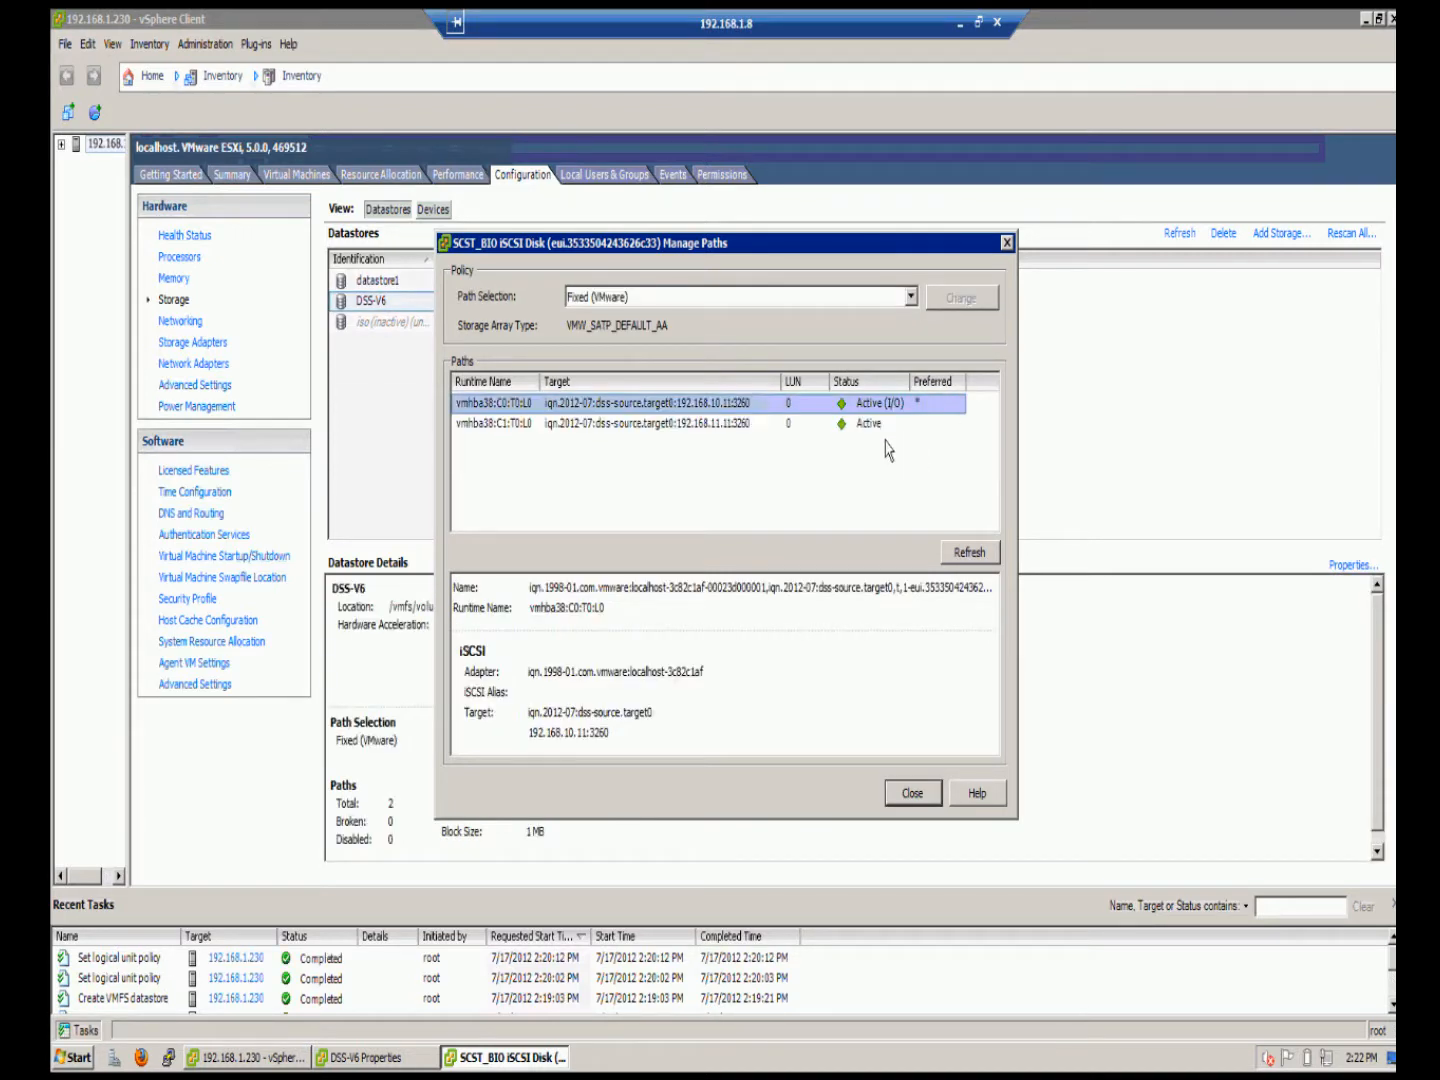
Step: Set the path selection policy back to Round Robin (VMware) and close the path management and DSS-V6 properties dialogs
left_click(725, 428)
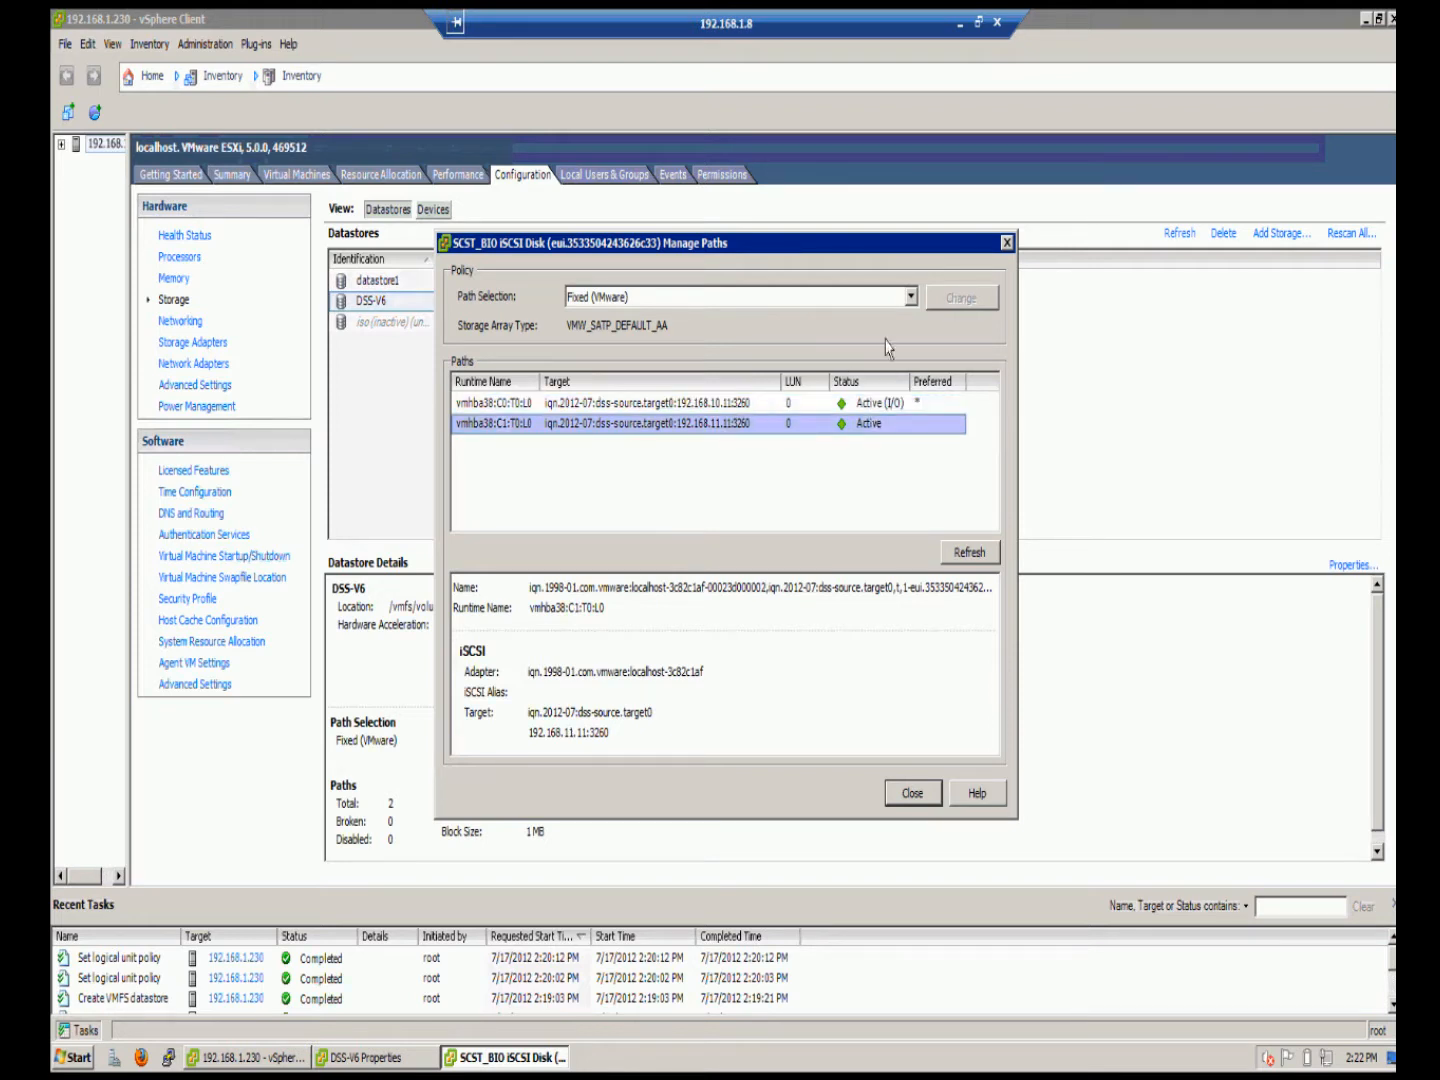
left_click(911, 302)
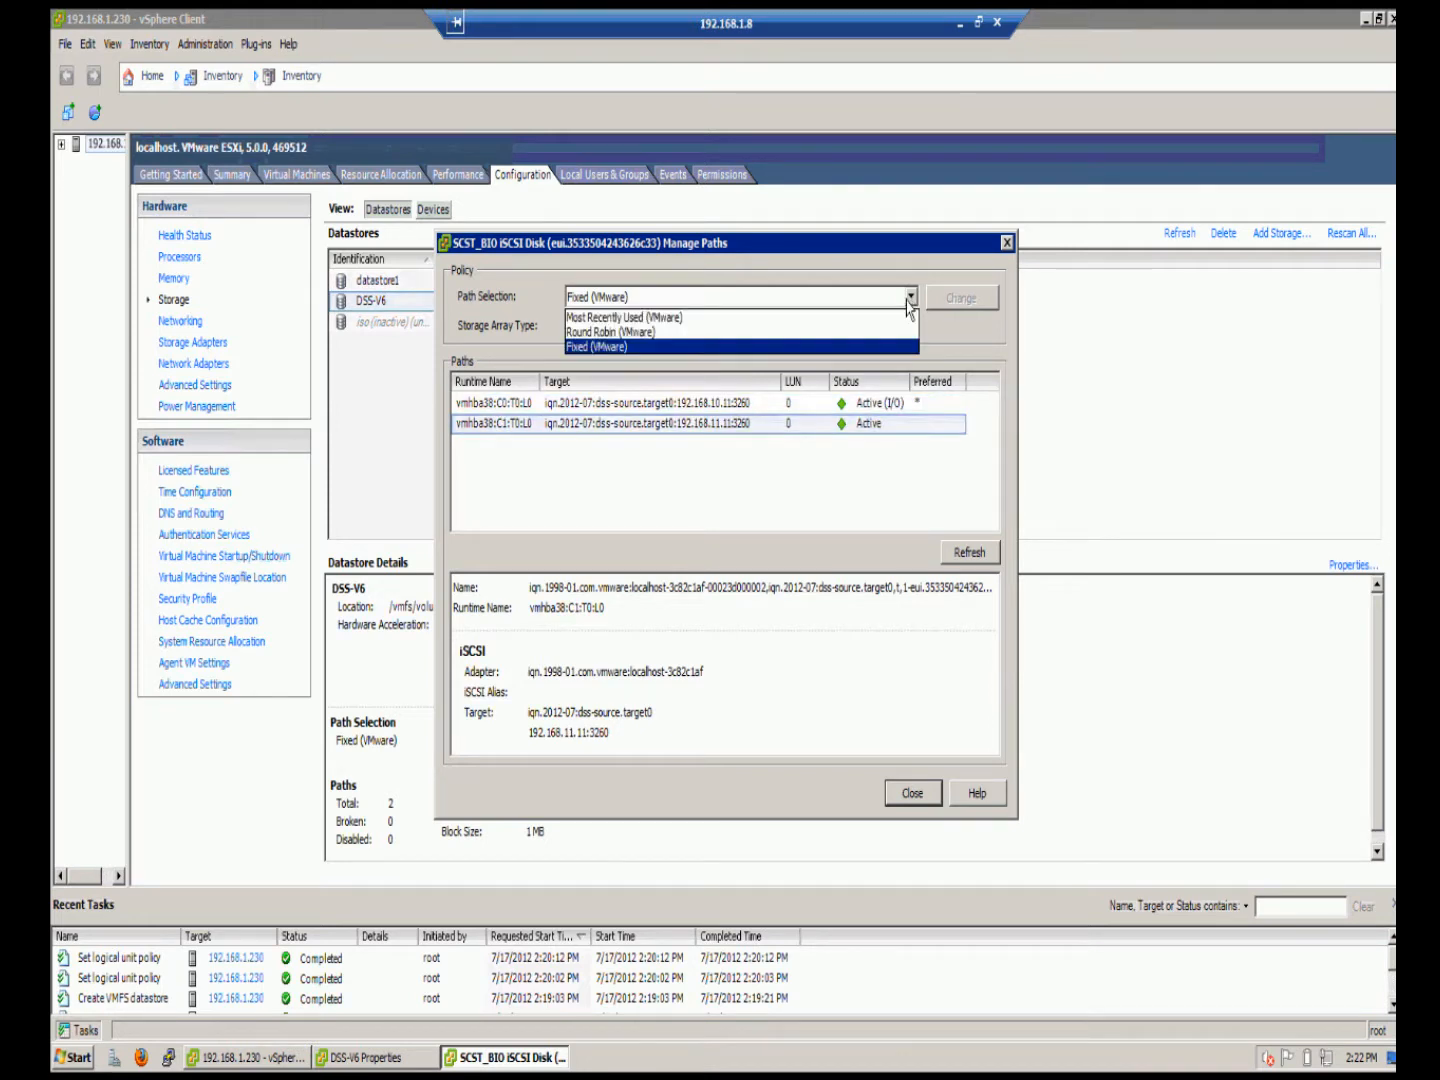
left_click(671, 334)
left_click(947, 302)
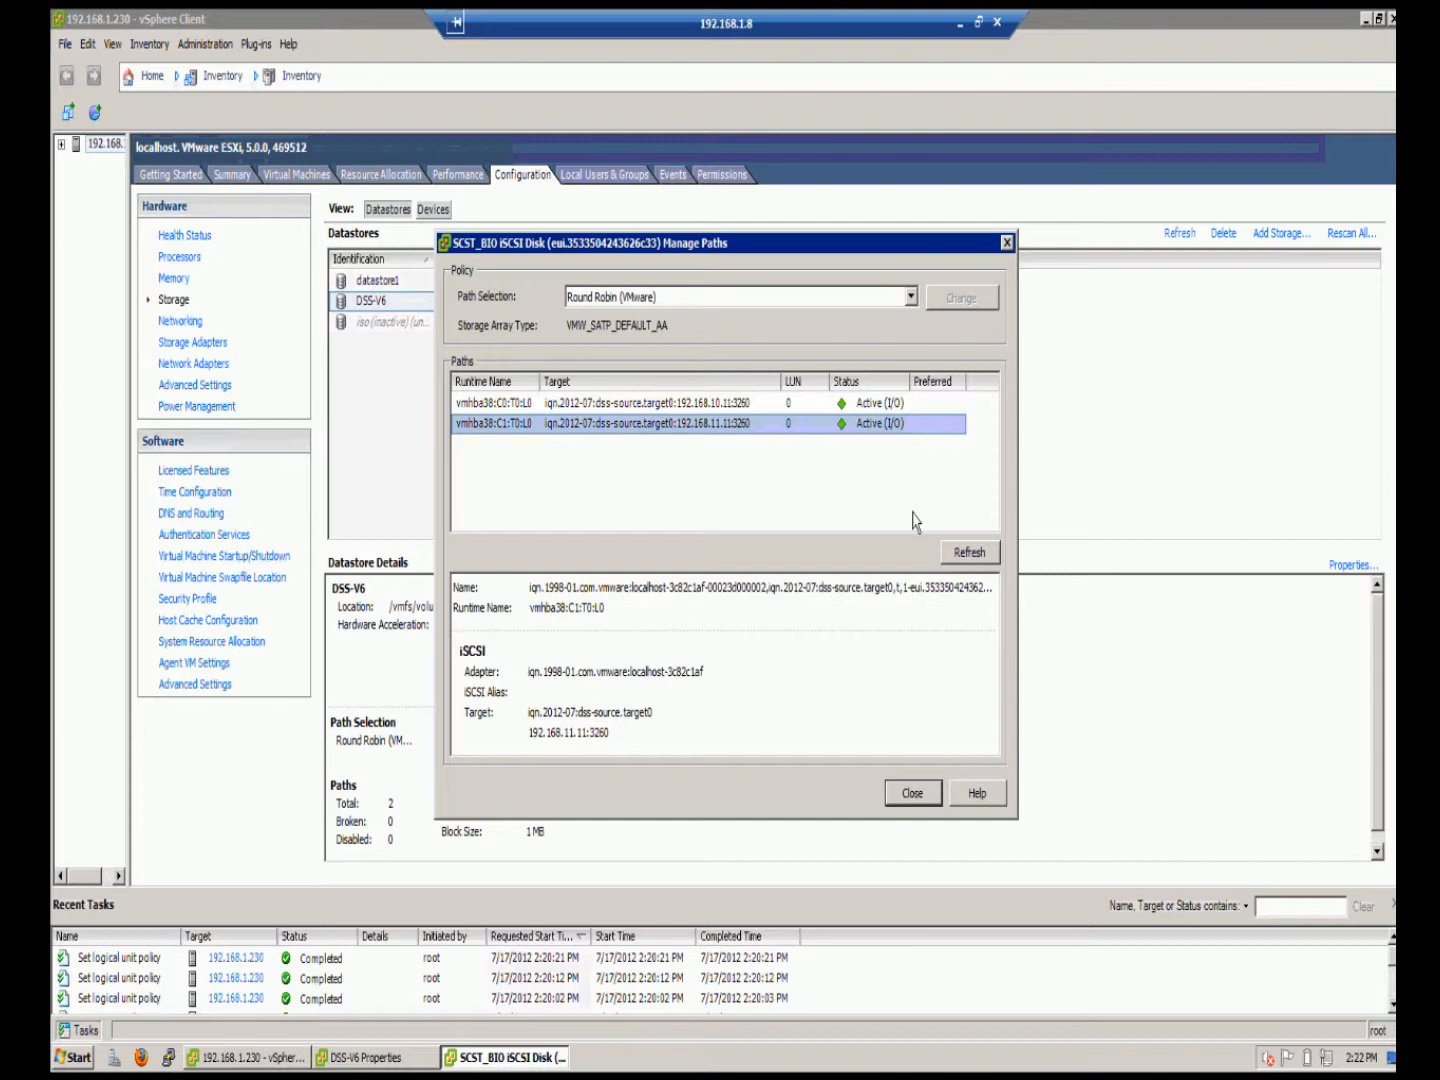
left_click(913, 798)
left_click(914, 804)
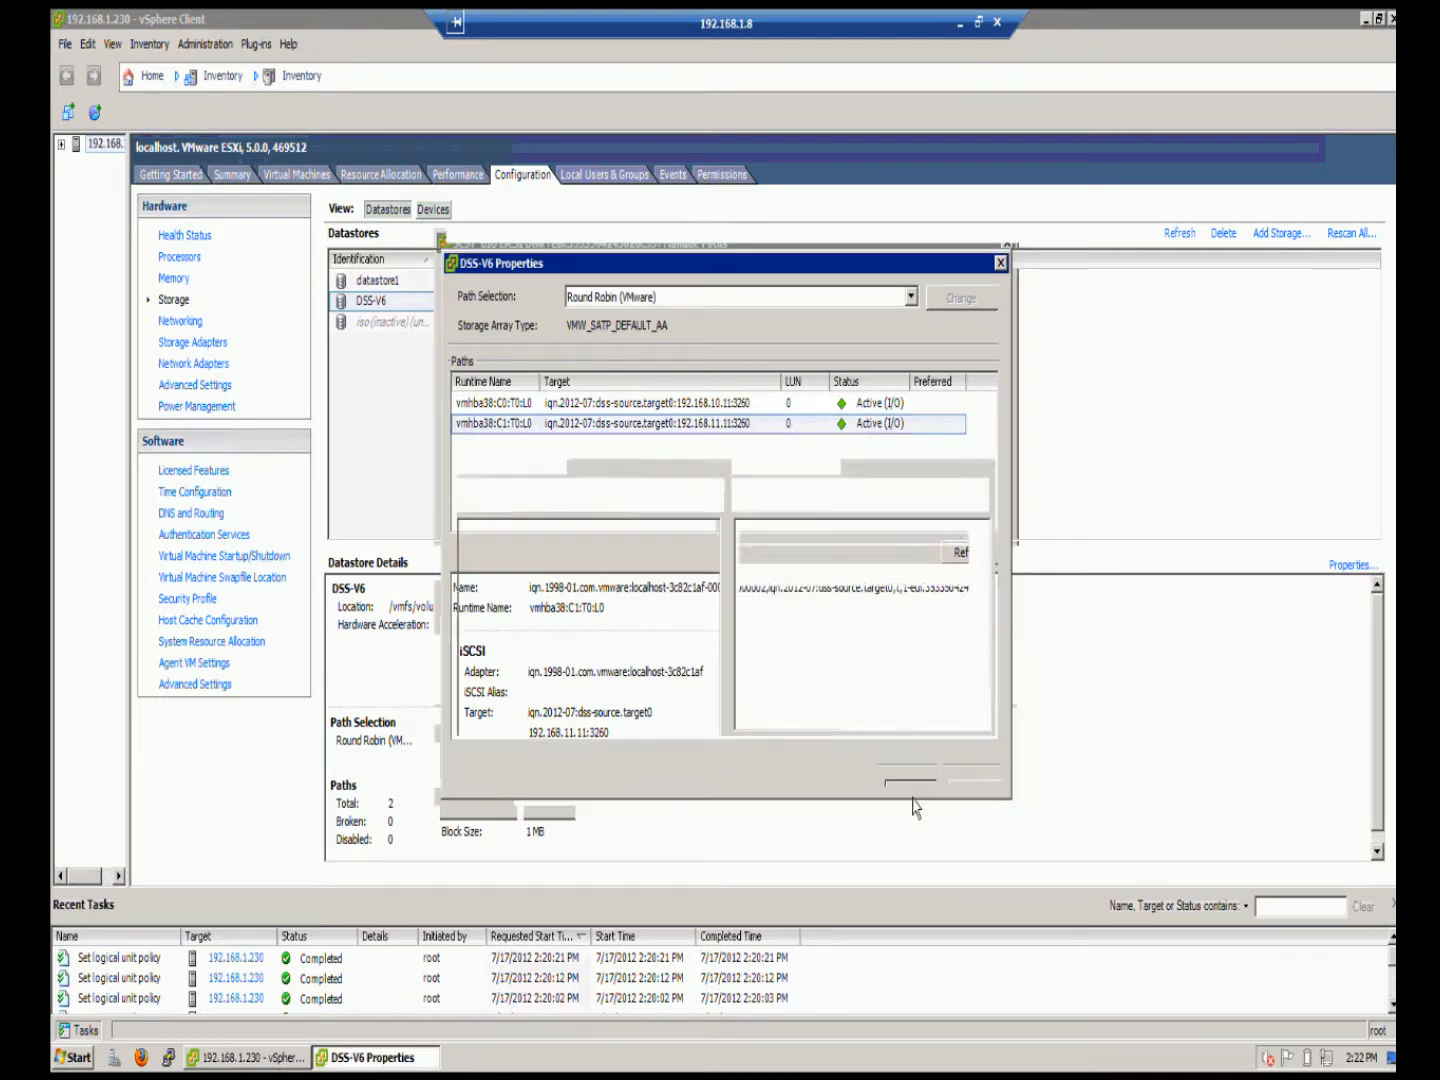
left_click(905, 775)
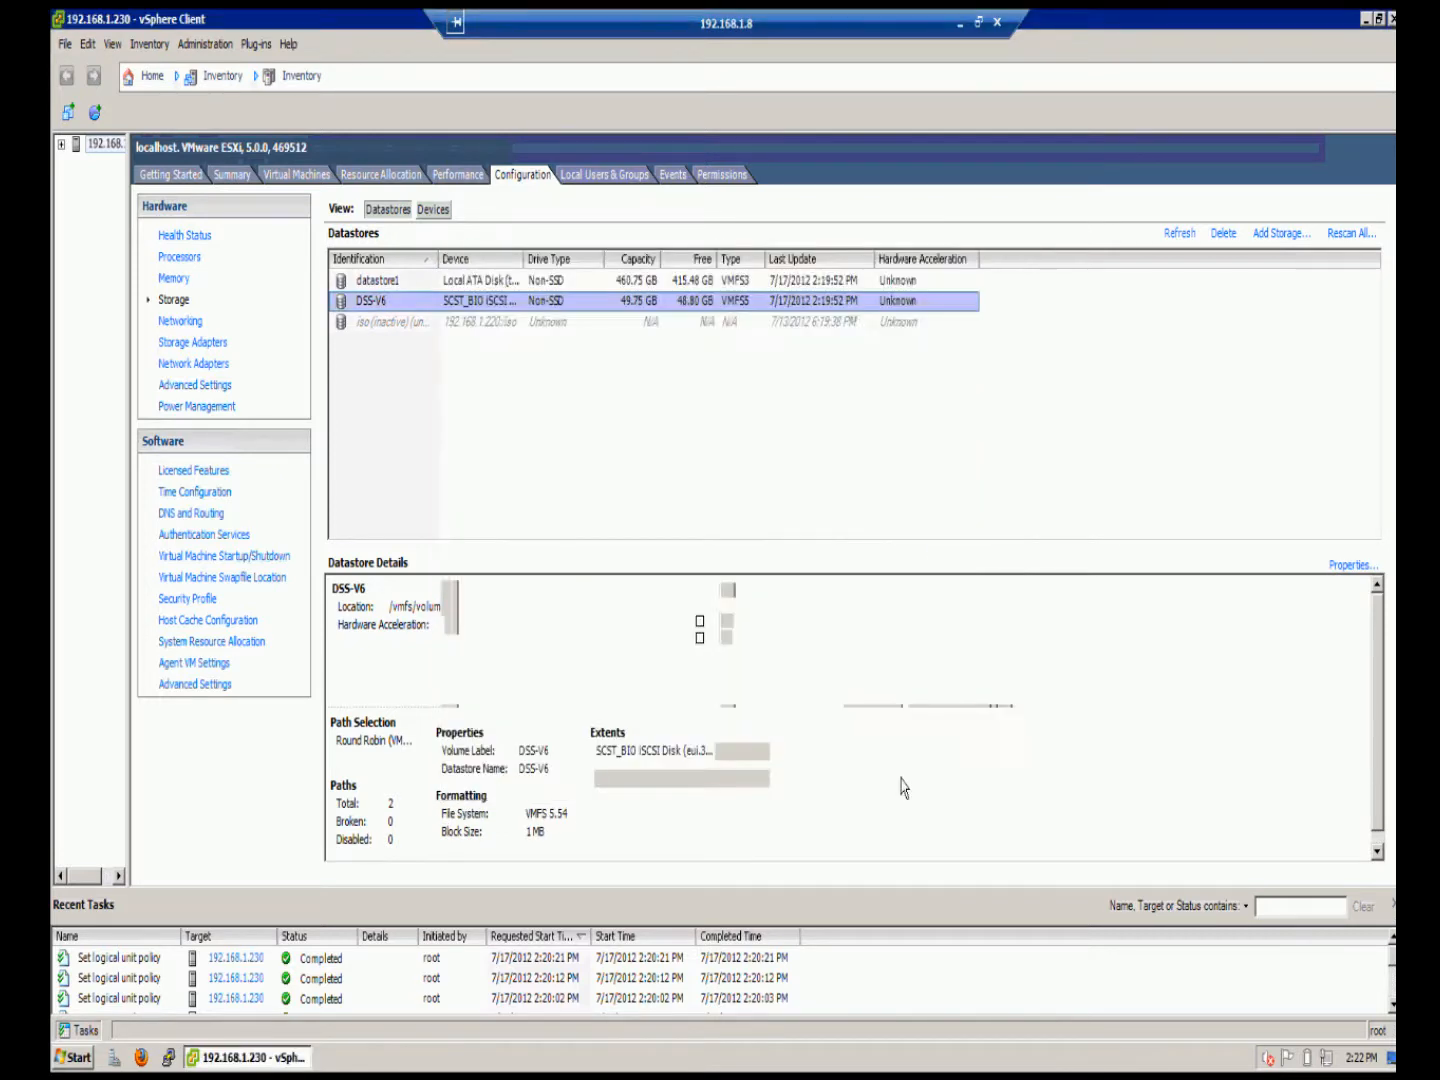